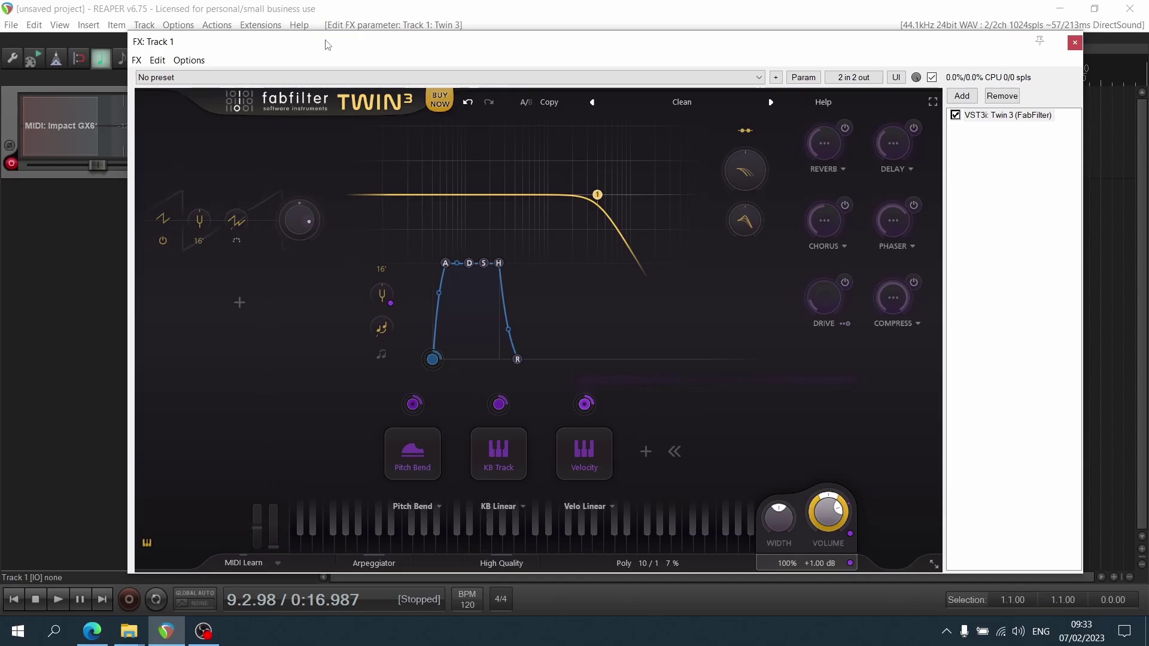
Check the available waveforms of oscillator 1 and hide the modulation section of the synth.
click(162, 219)
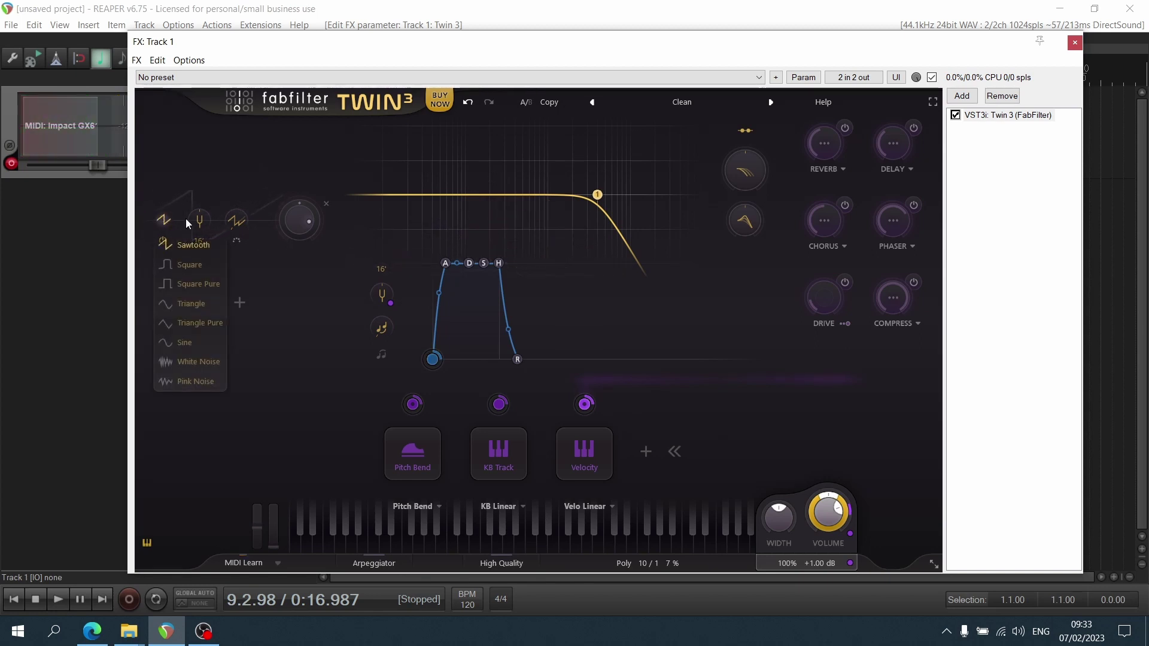
click(281, 330)
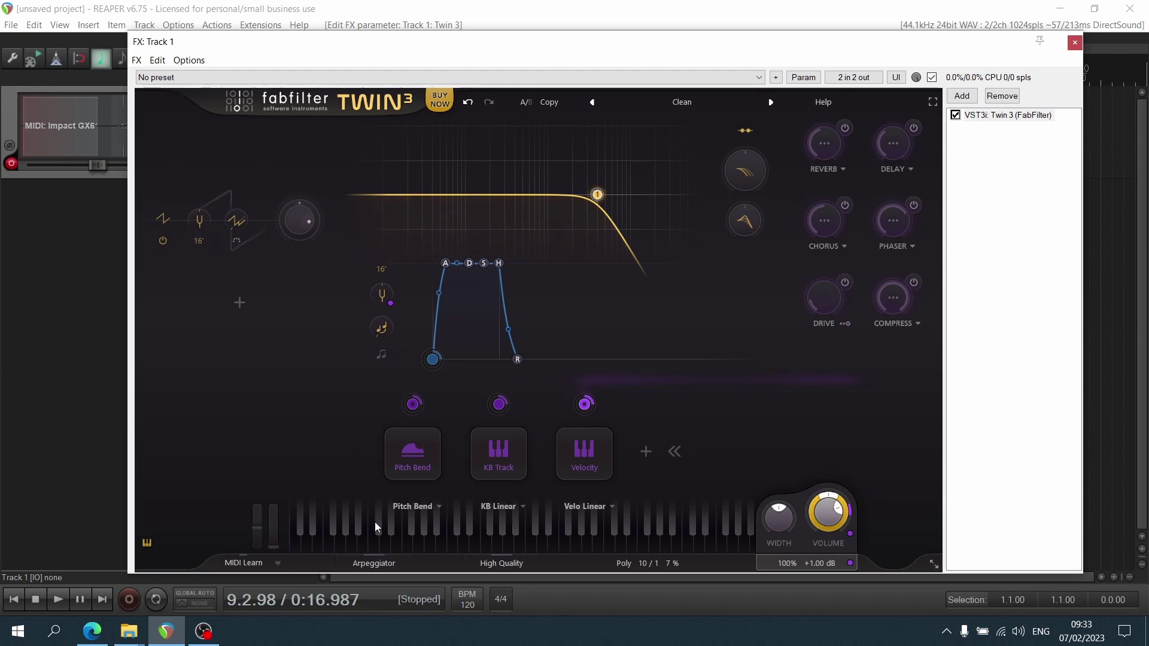
click(674, 451)
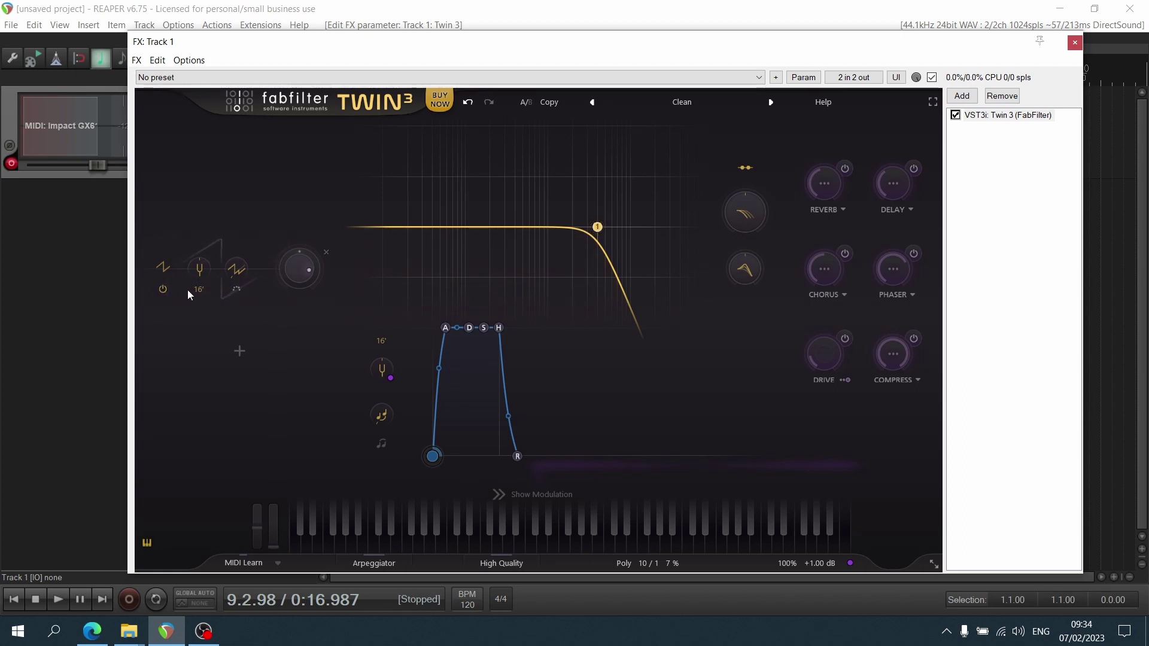
Audition oscillator 1 with the Sawtooth, Square, Square Pure and Triangle waveforms in turn.
click(162, 268)
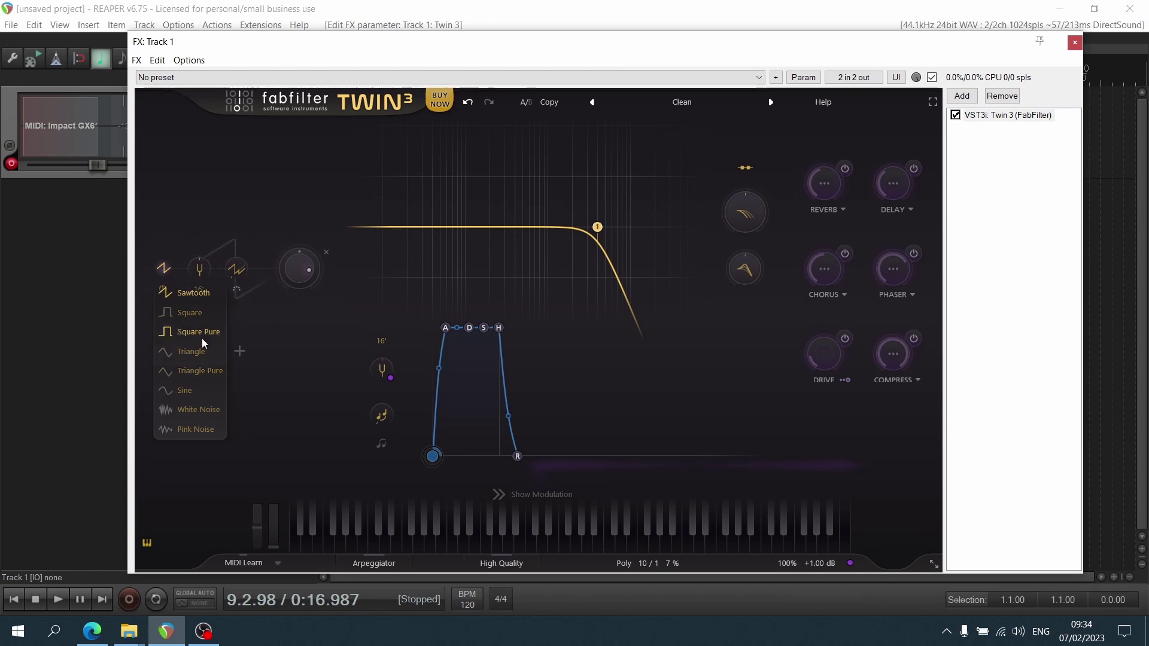
click(195, 297)
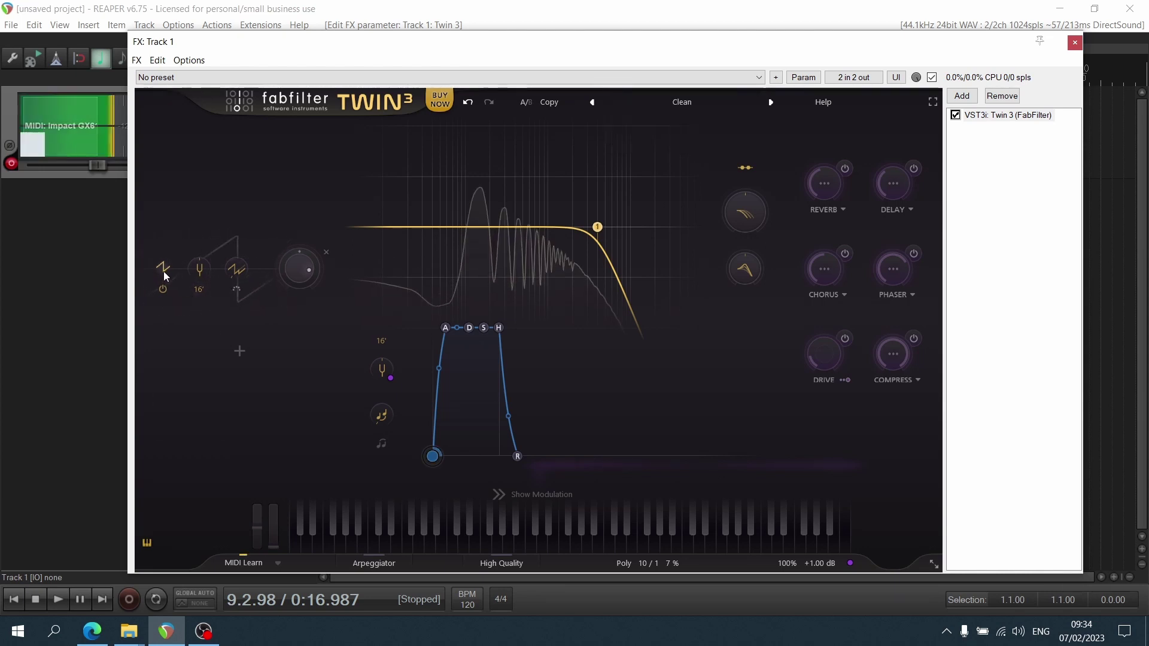
click(163, 271)
click(180, 311)
click(164, 270)
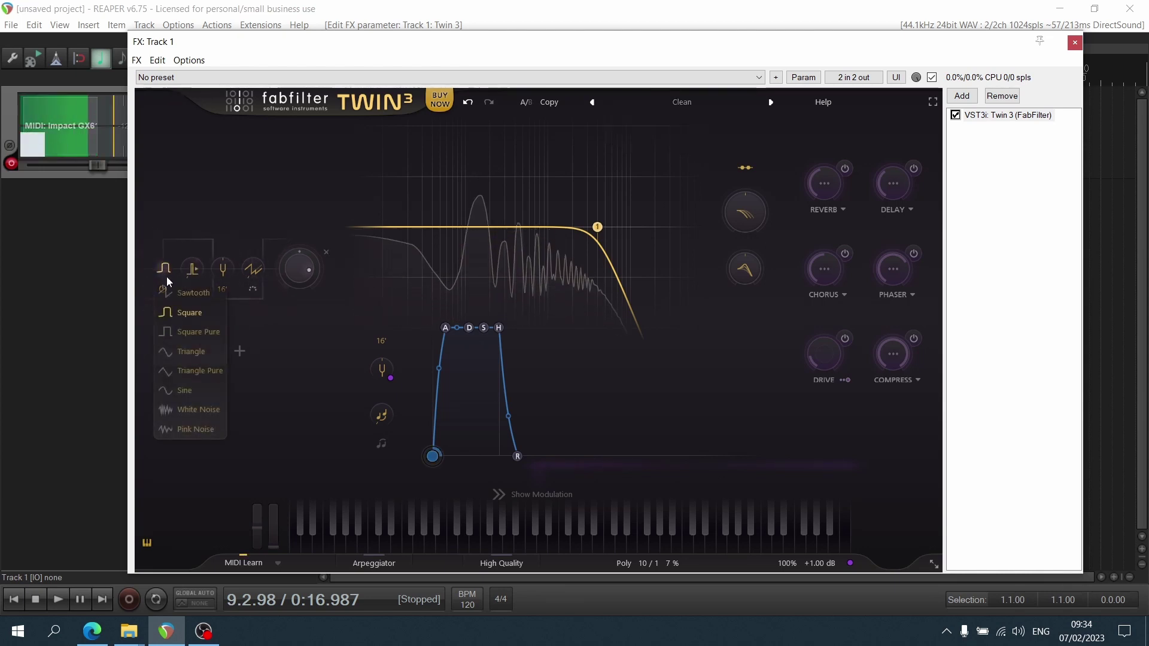
click(173, 300)
click(165, 272)
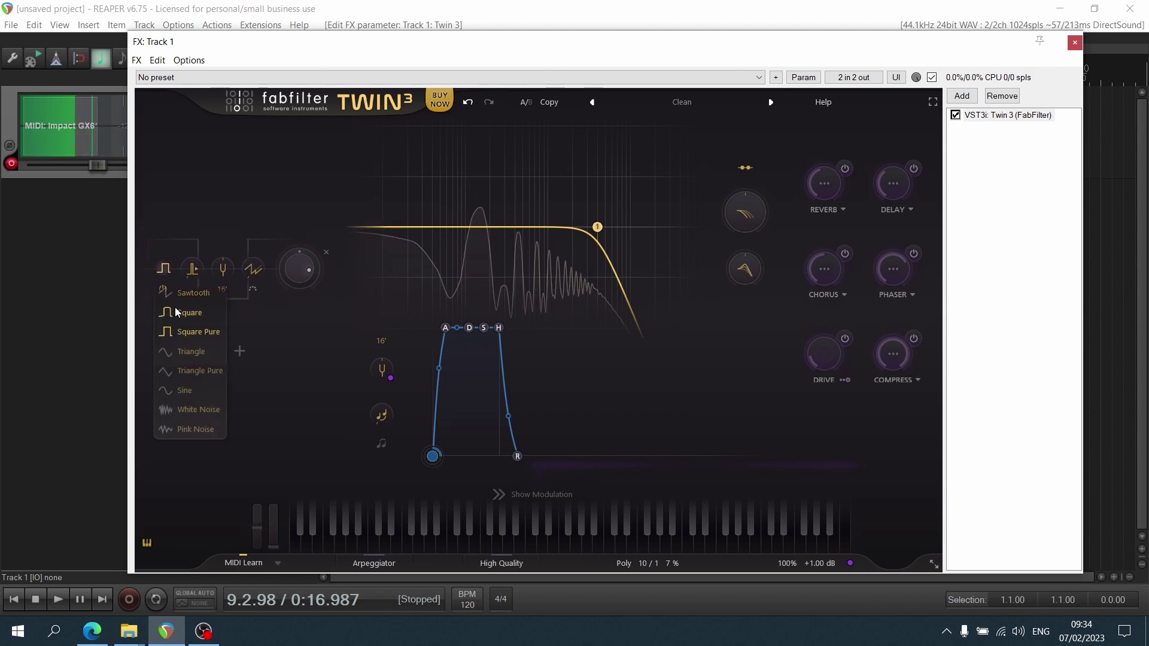
click(181, 346)
Audition oscillator 1 with the Triangle Pure, Sine, White Noise and Pink Noise waveforms in turn.
click(166, 269)
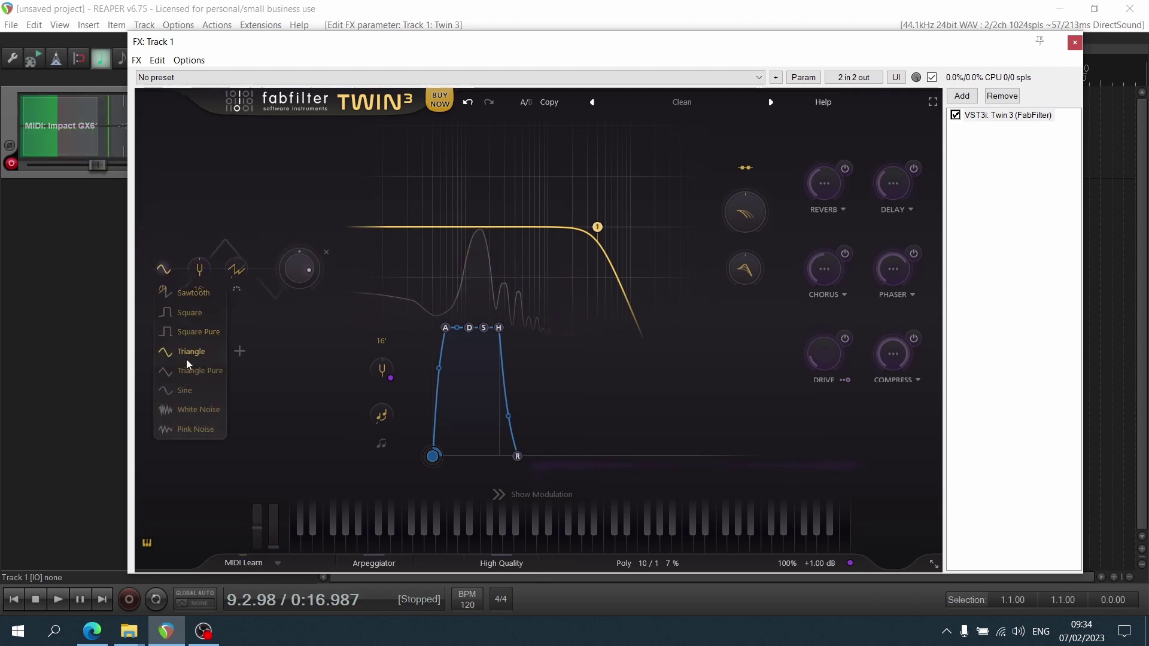
click(188, 371)
click(164, 271)
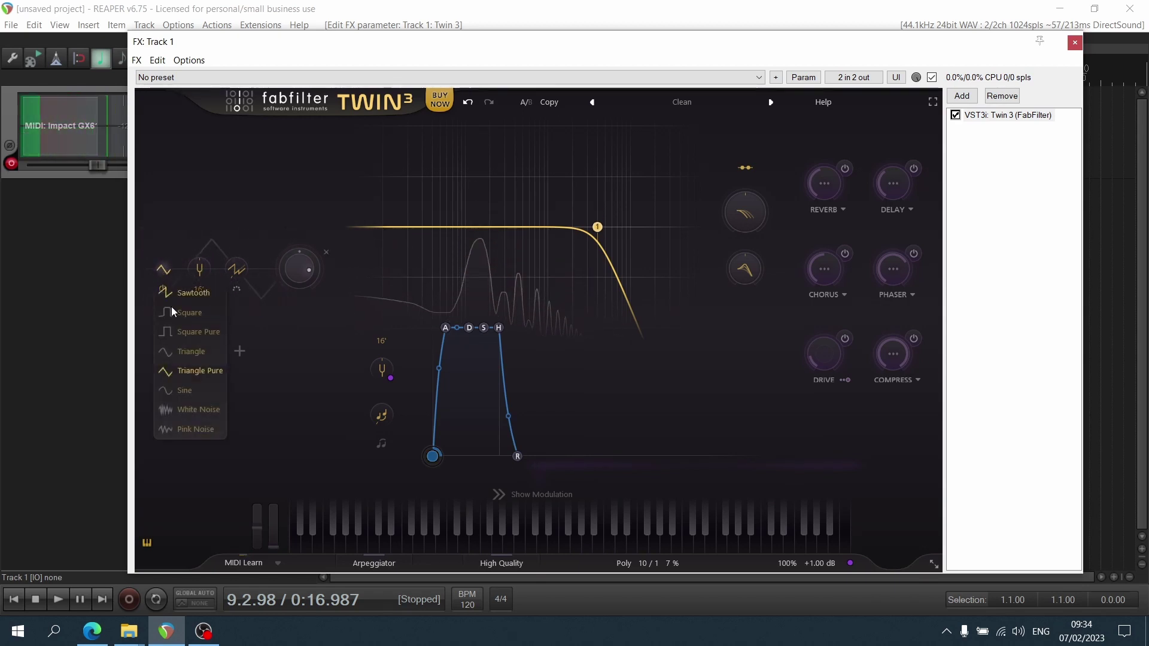
click(188, 393)
click(161, 268)
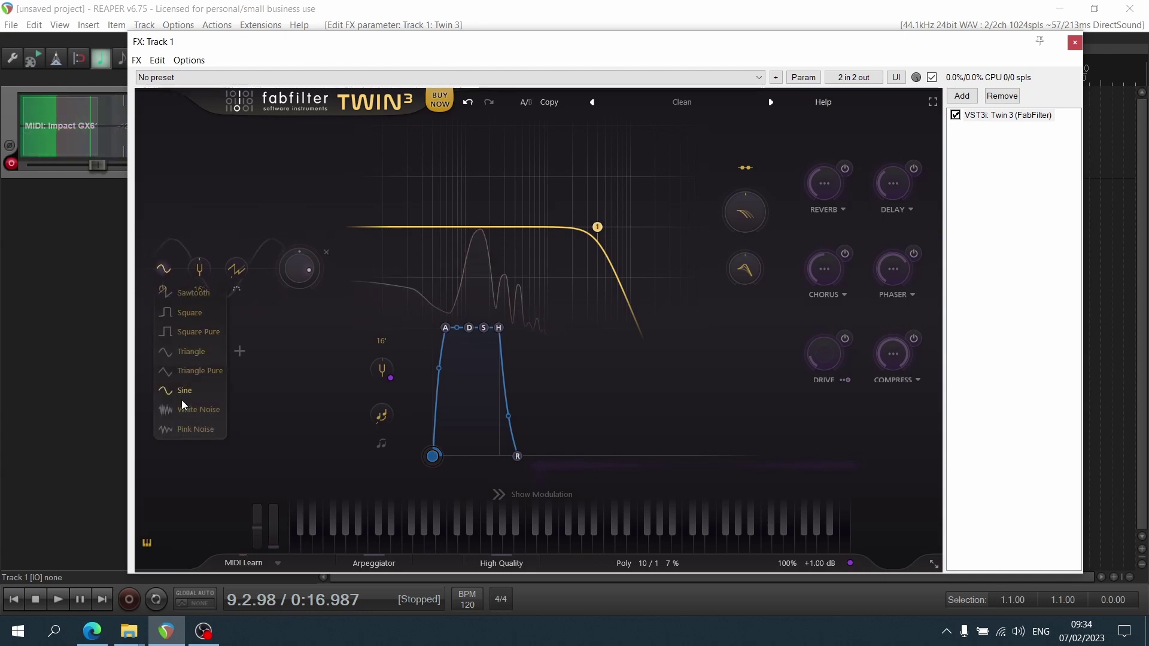
click(181, 399)
click(166, 269)
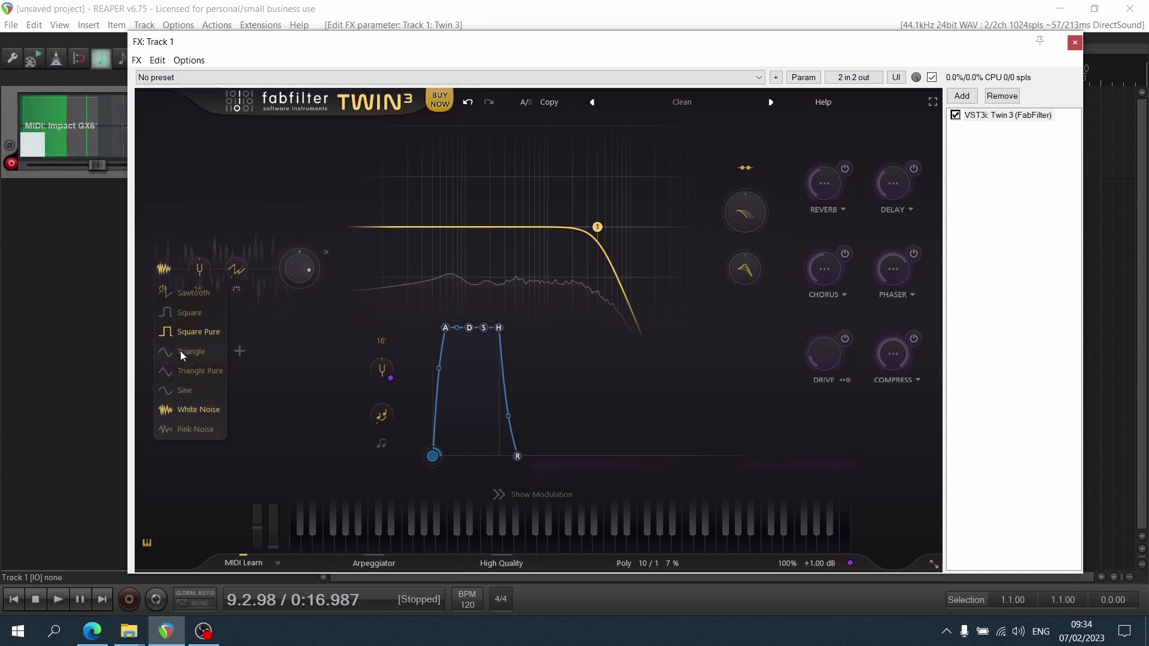
click(187, 429)
Switch oscillator 1 to Square, to Square Pure and back to the Sawtooth waveform.
click(162, 268)
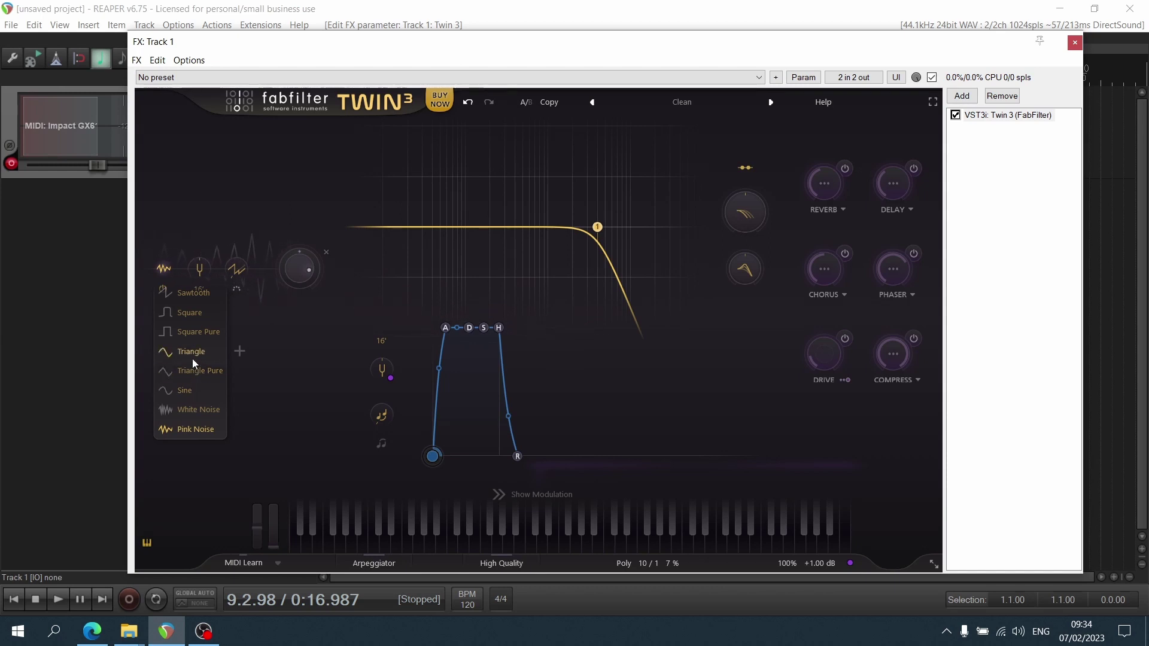
click(192, 315)
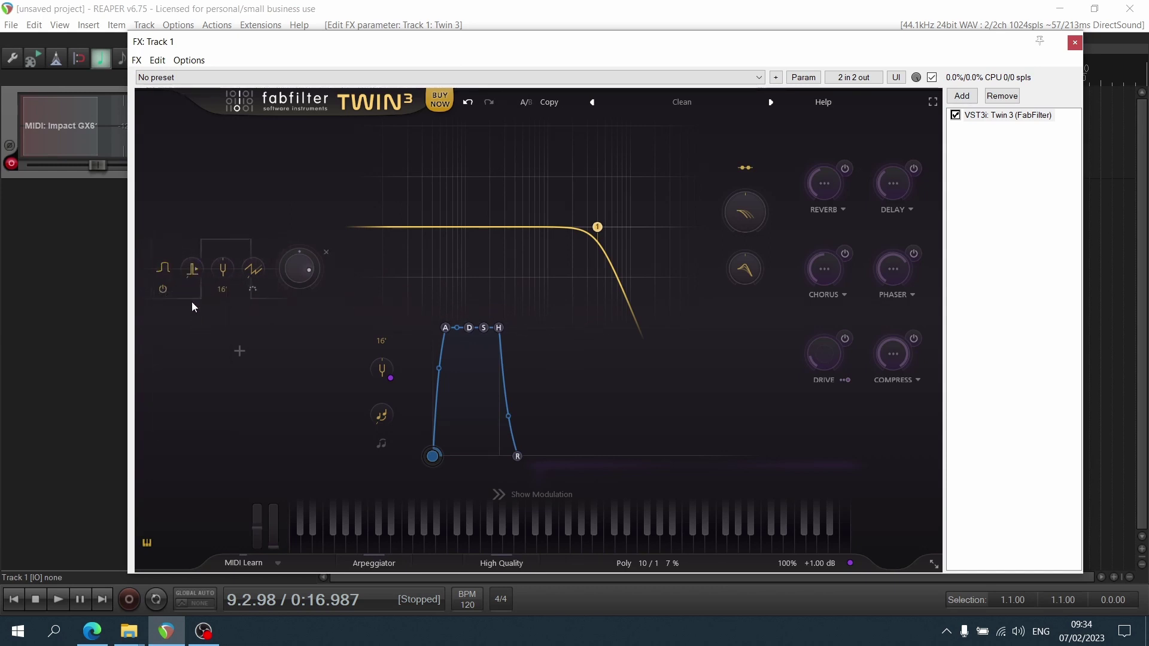
click(168, 268)
click(189, 336)
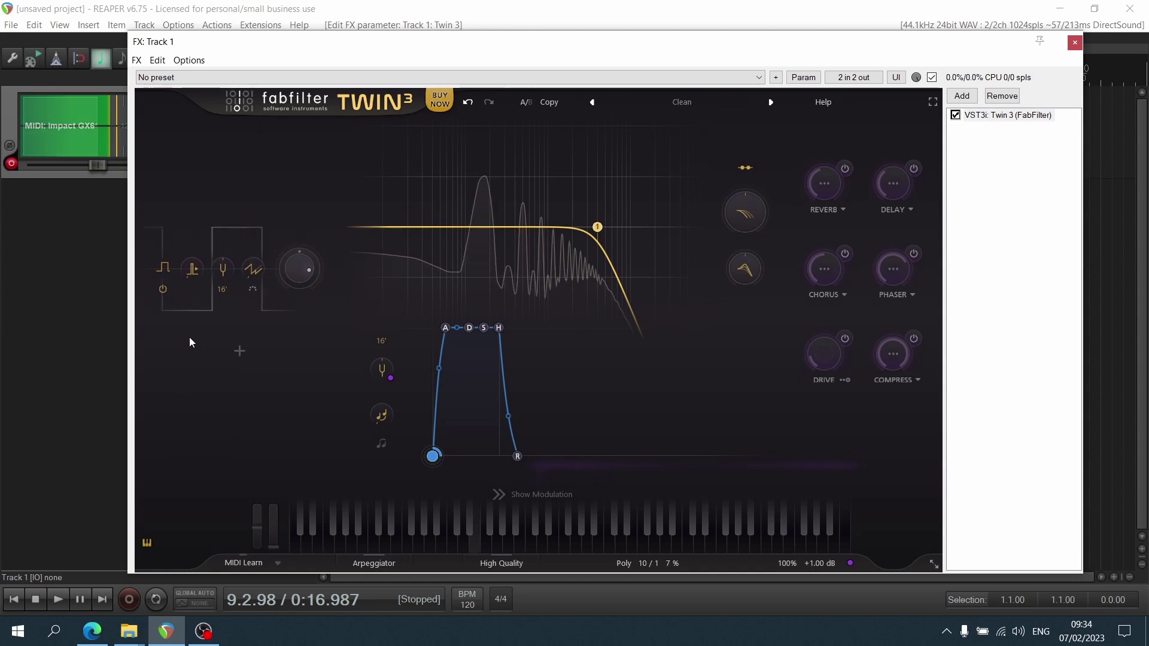
click(157, 267)
click(191, 292)
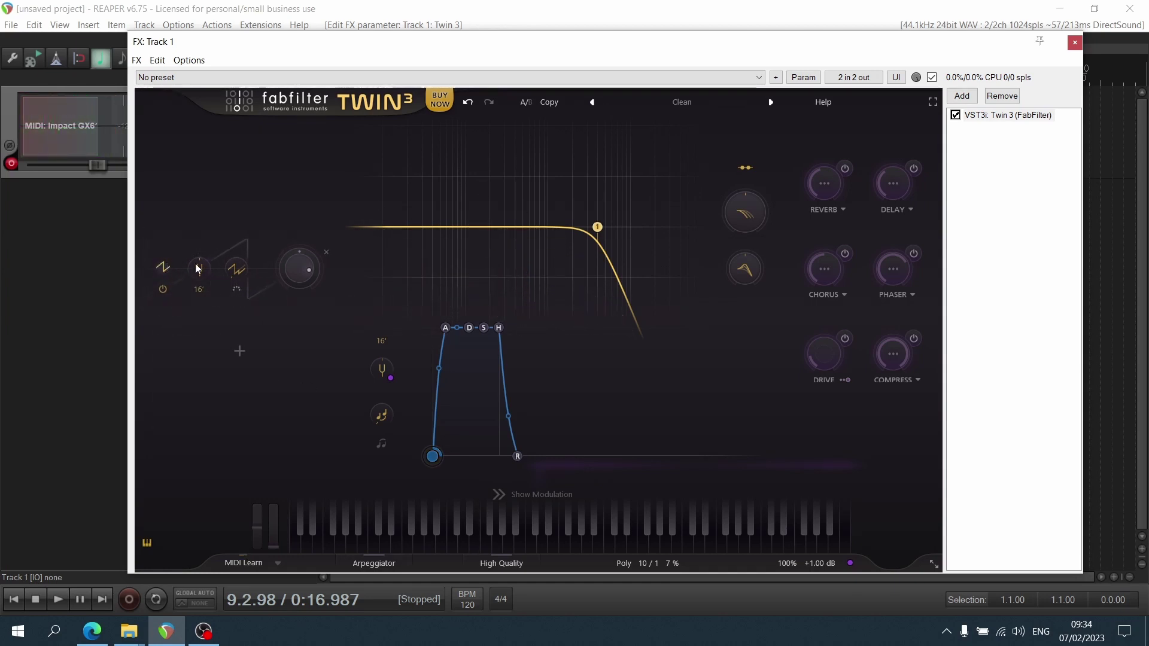
Try oscillator 1's Detune, and sweep its Sync up to 4.000 and back to 1.000.
mouse_move(199, 270)
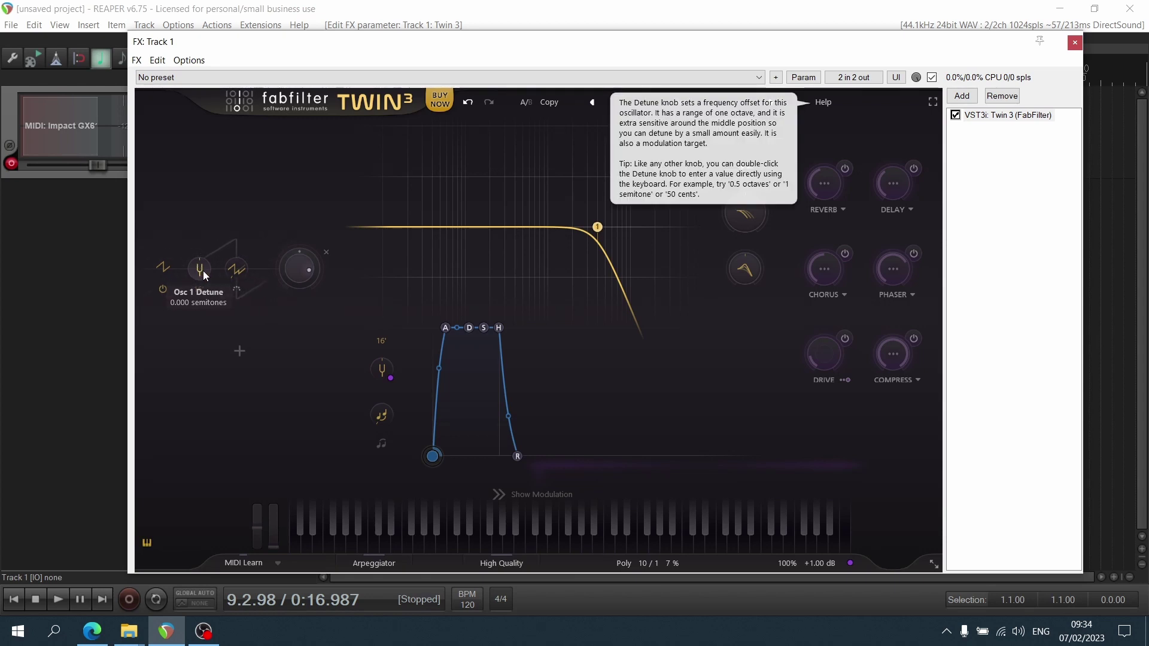
drag(204, 274, 199, 175)
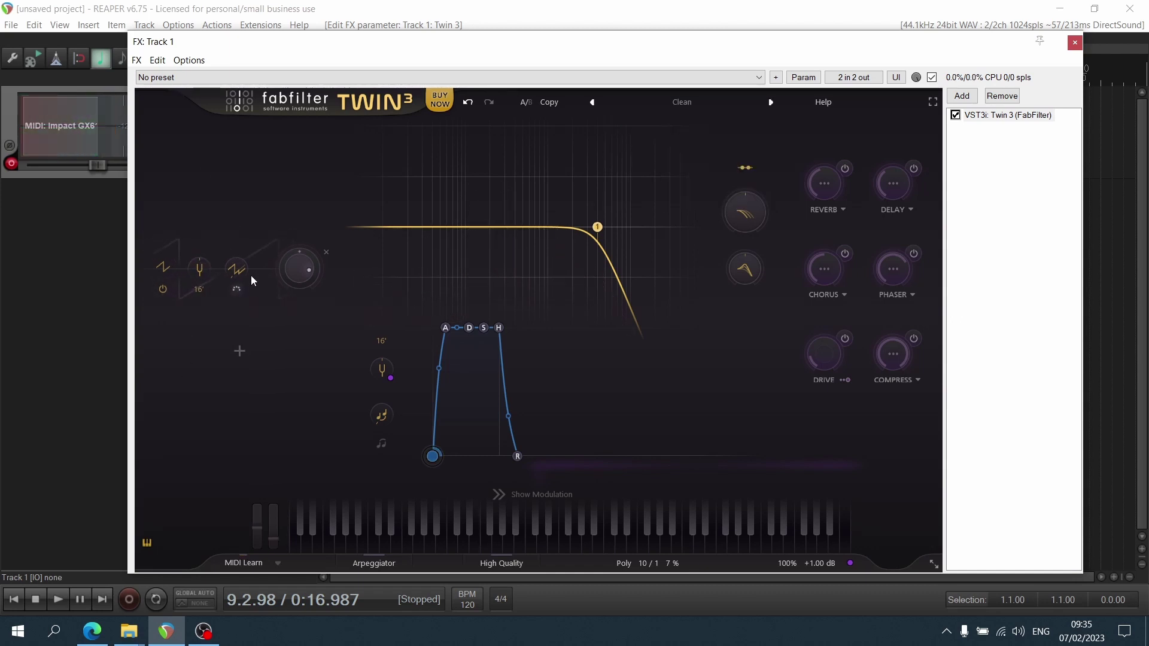
drag(237, 269, 244, 106)
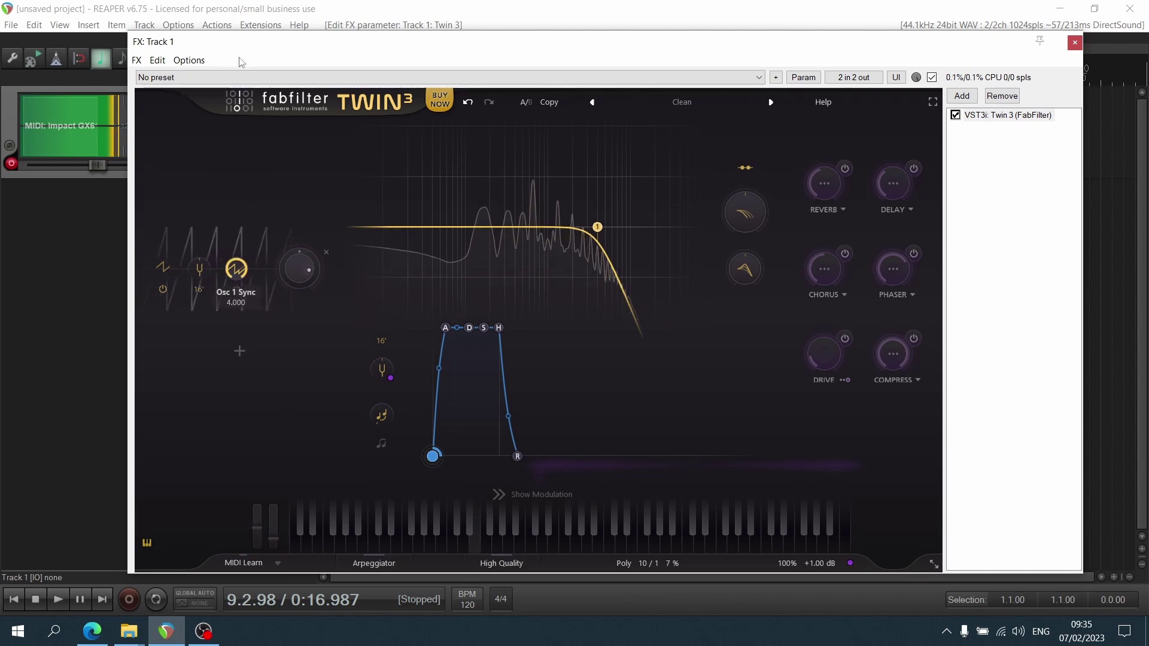
drag(241, 62, 236, 267)
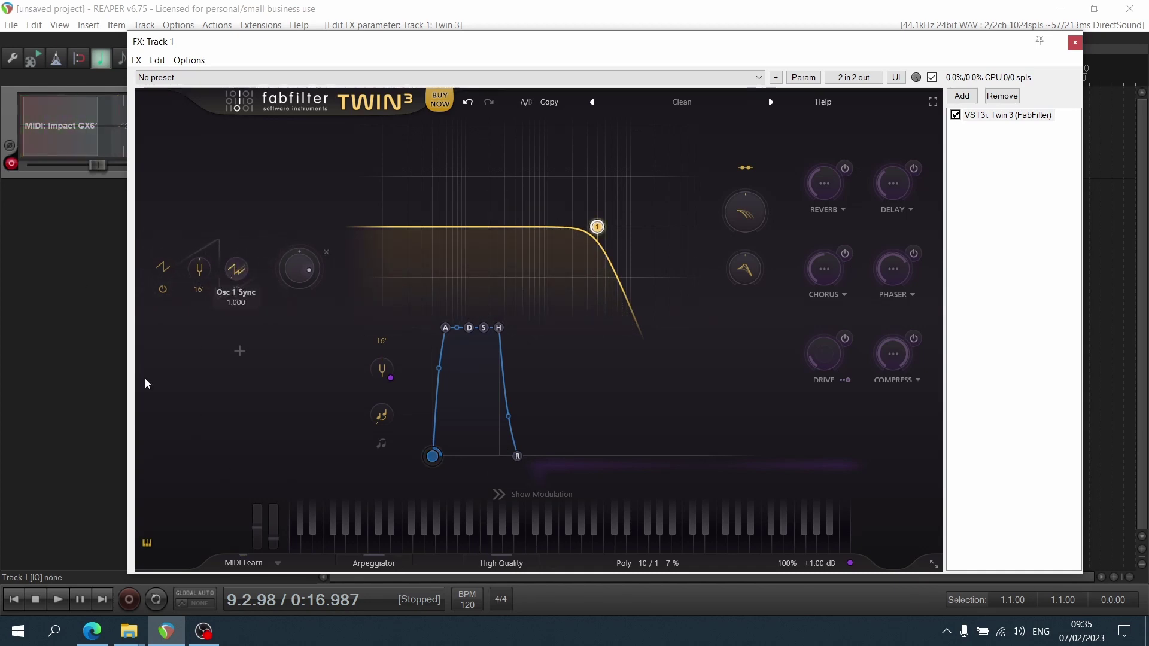
Set oscillator 1 to Square Pure and sweep its Pulse Width up to 1.000 and back down.
click(179, 260)
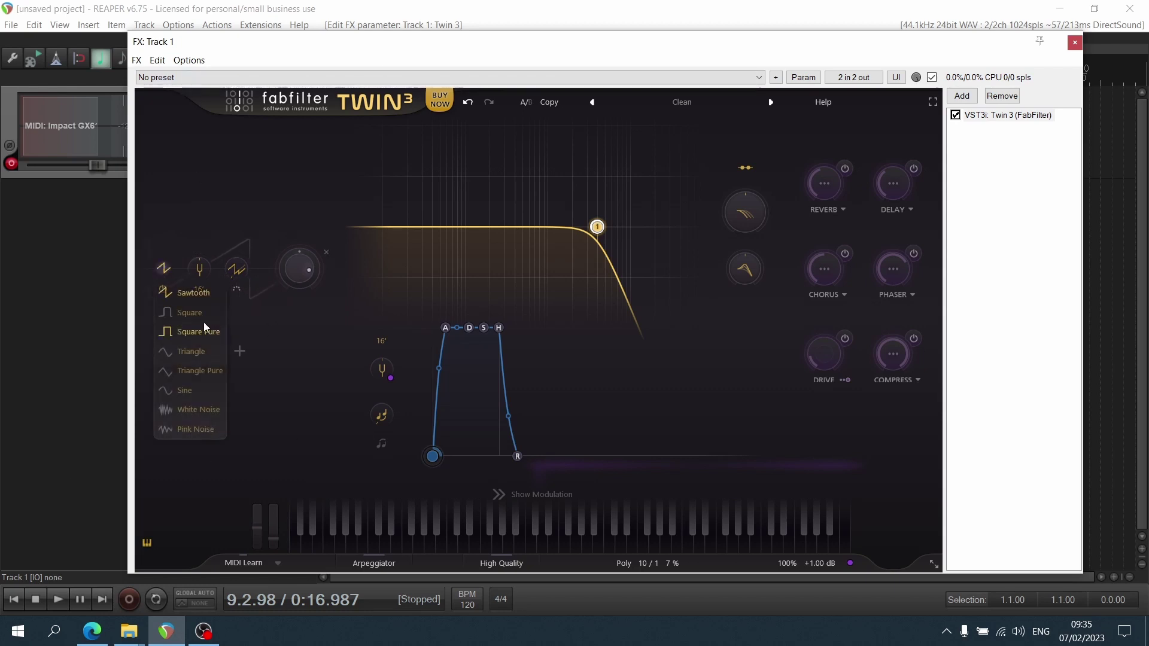
click(203, 339)
drag(190, 270, 211, 93)
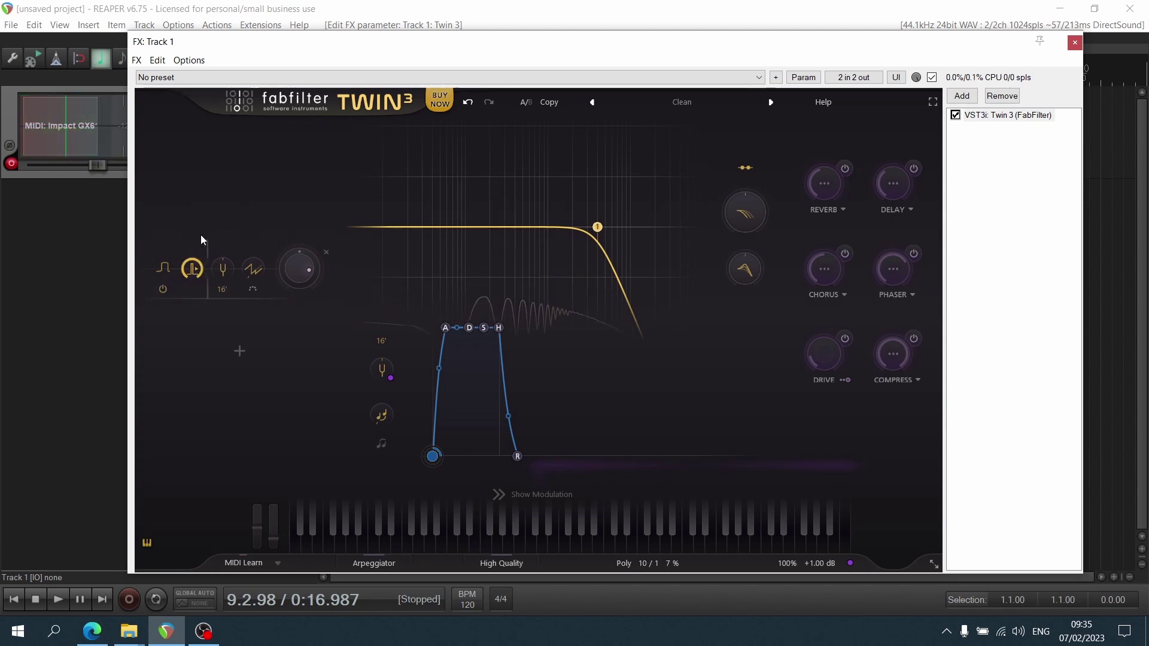
mouse_move(191, 268)
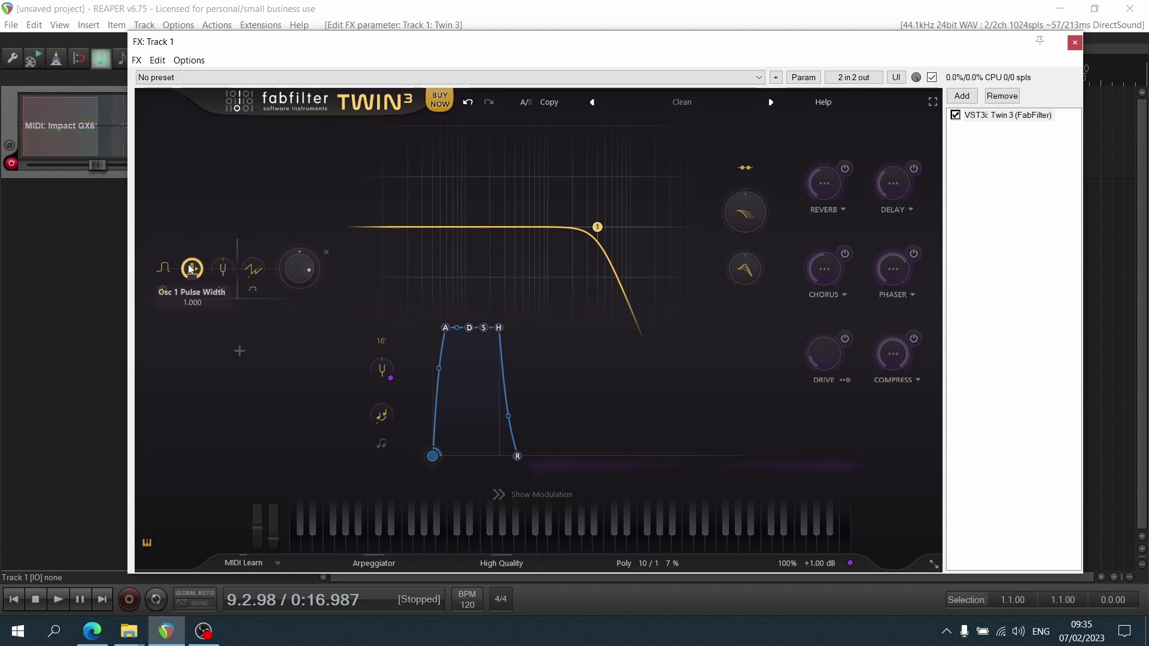
drag(190, 268, 204, 455)
Try oscillator 1's Pan away from centre and reset it to centre.
mouse_move(300, 259)
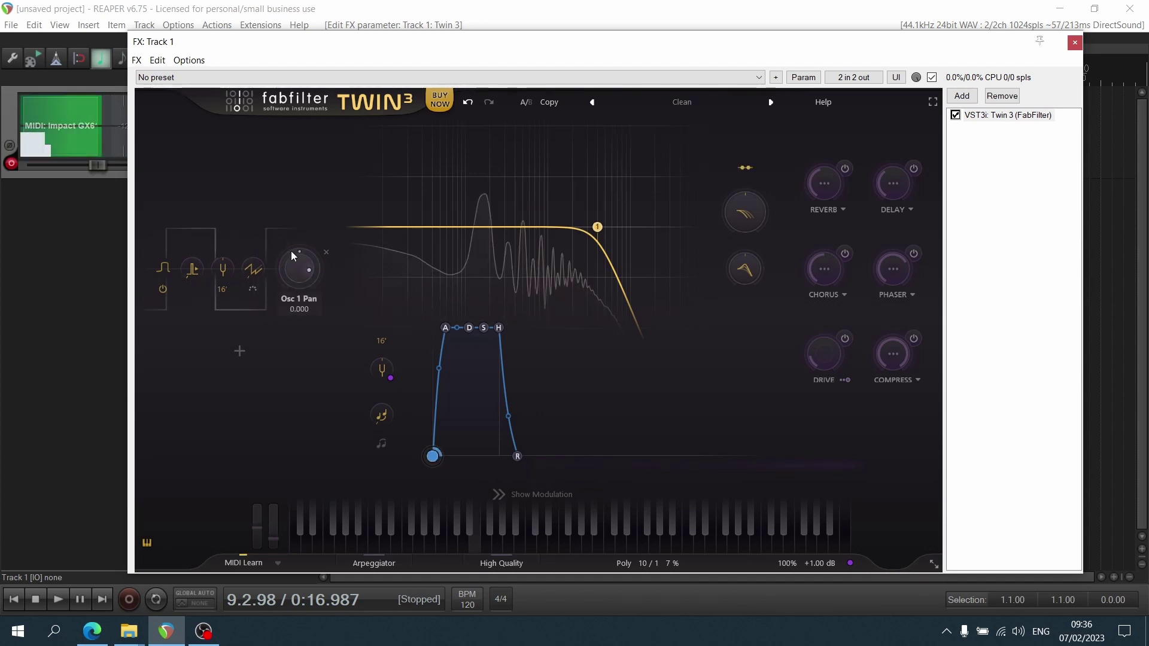
drag(291, 250, 284, 316)
double_click(291, 251)
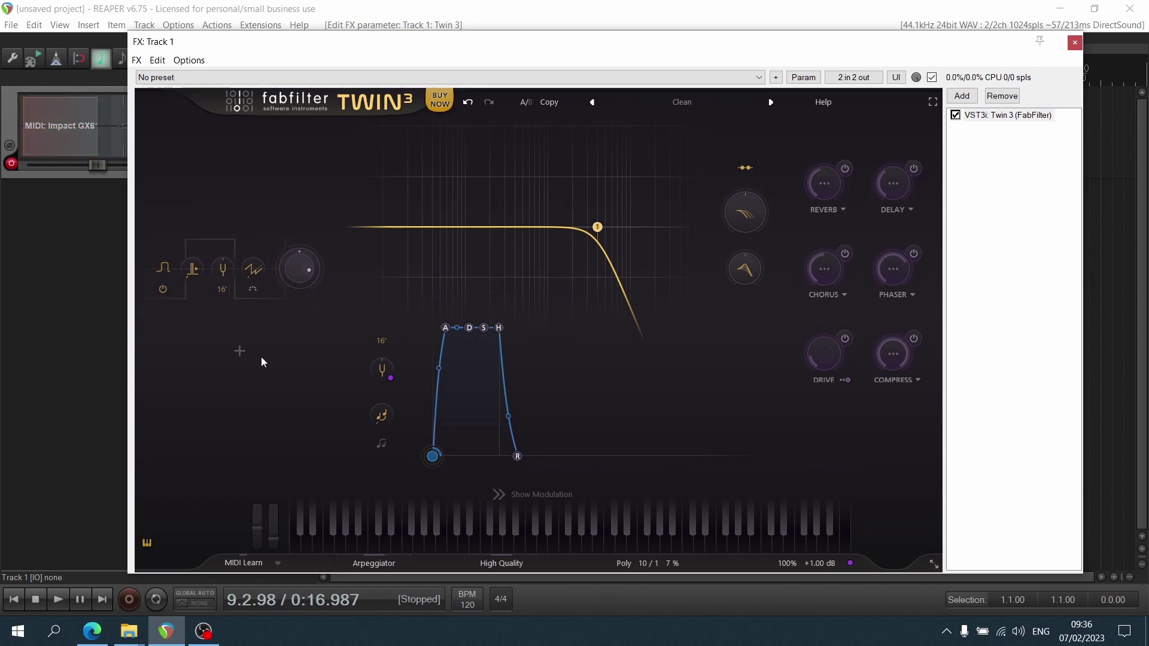
Add three more oscillators below oscillator 1.
click(245, 354)
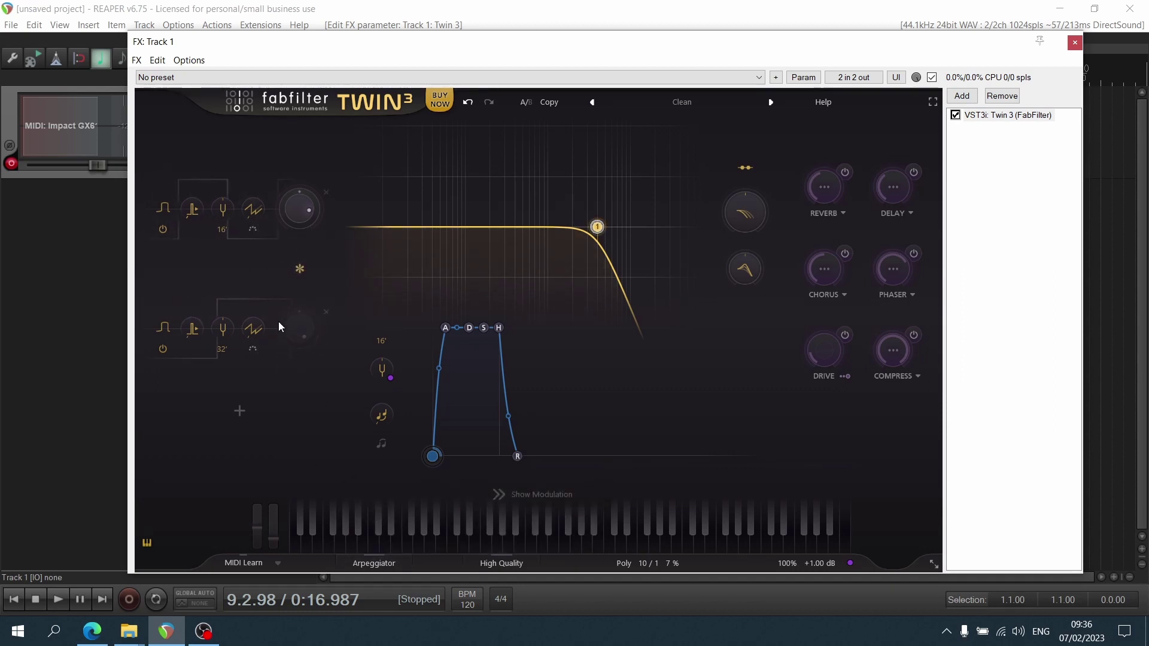
click(244, 412)
click(240, 452)
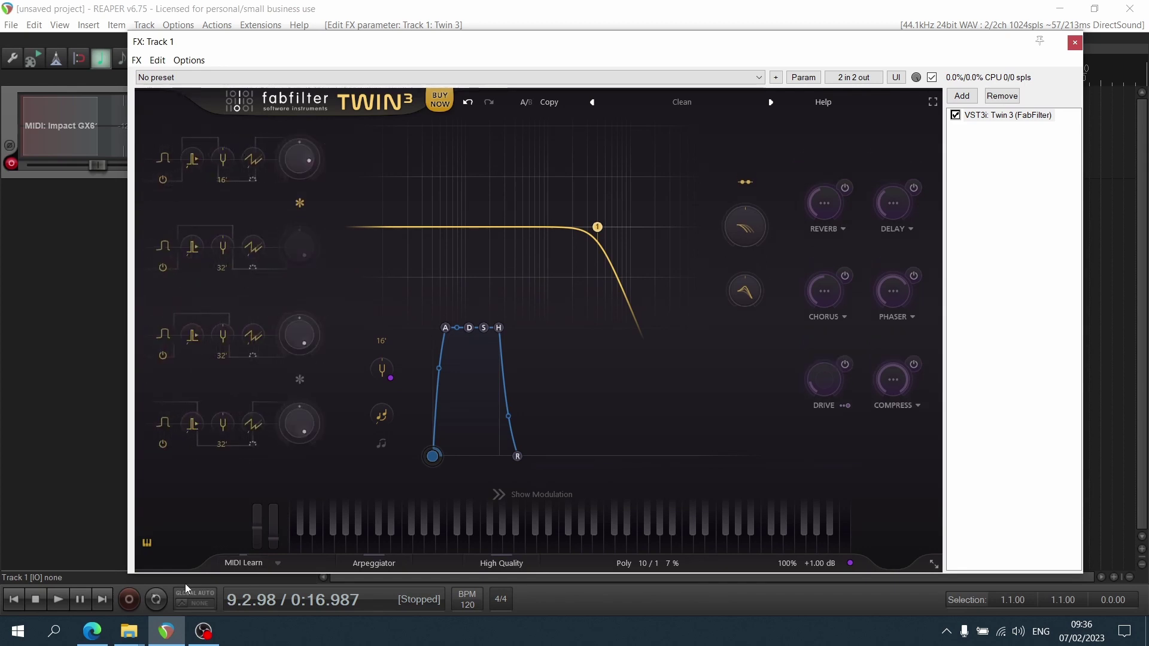
Load the Clean preset to start again from a single oscillator.
click(658, 103)
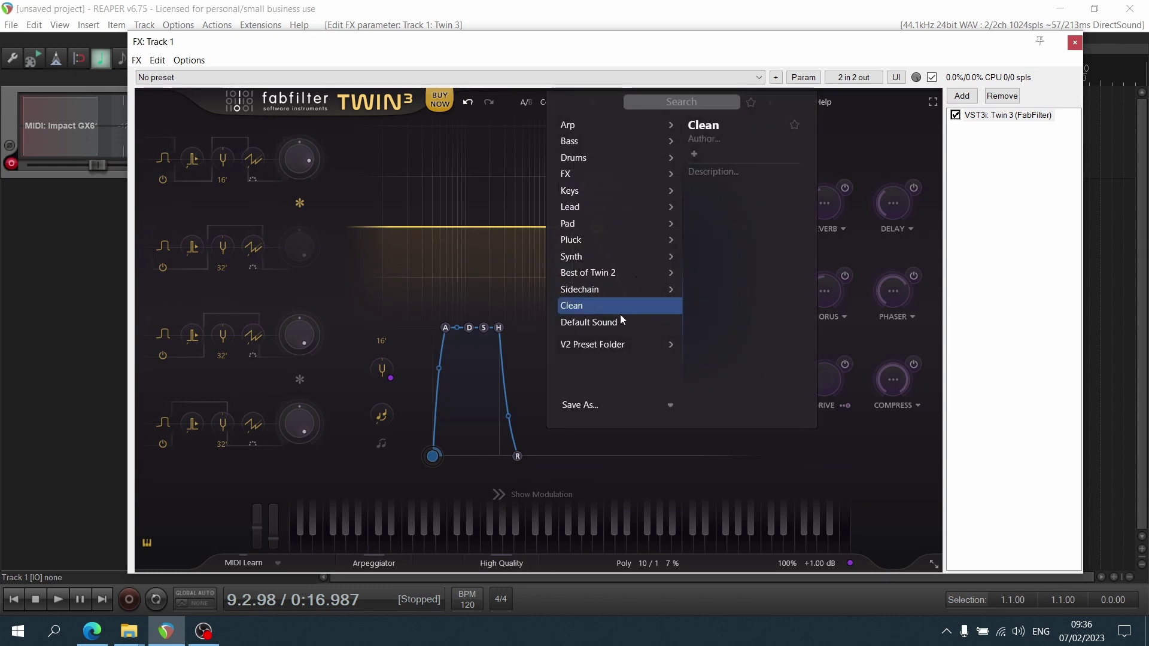
click(391, 370)
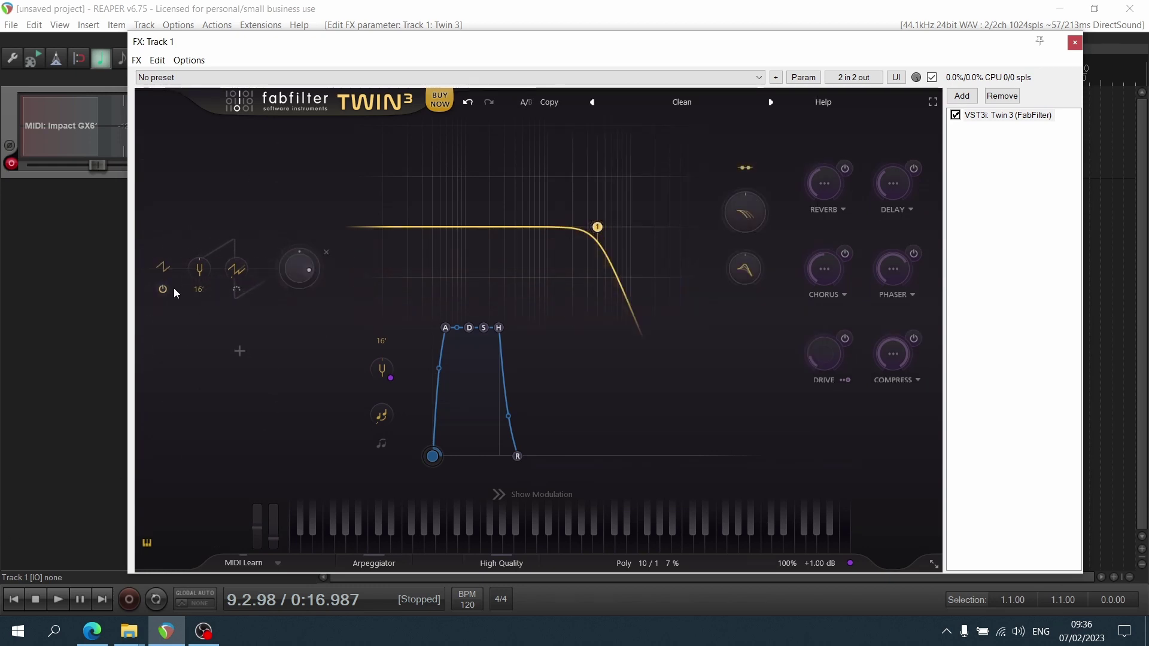
Set oscillator 1's waveform to Sine and raise its Sync slightly.
click(163, 268)
click(202, 390)
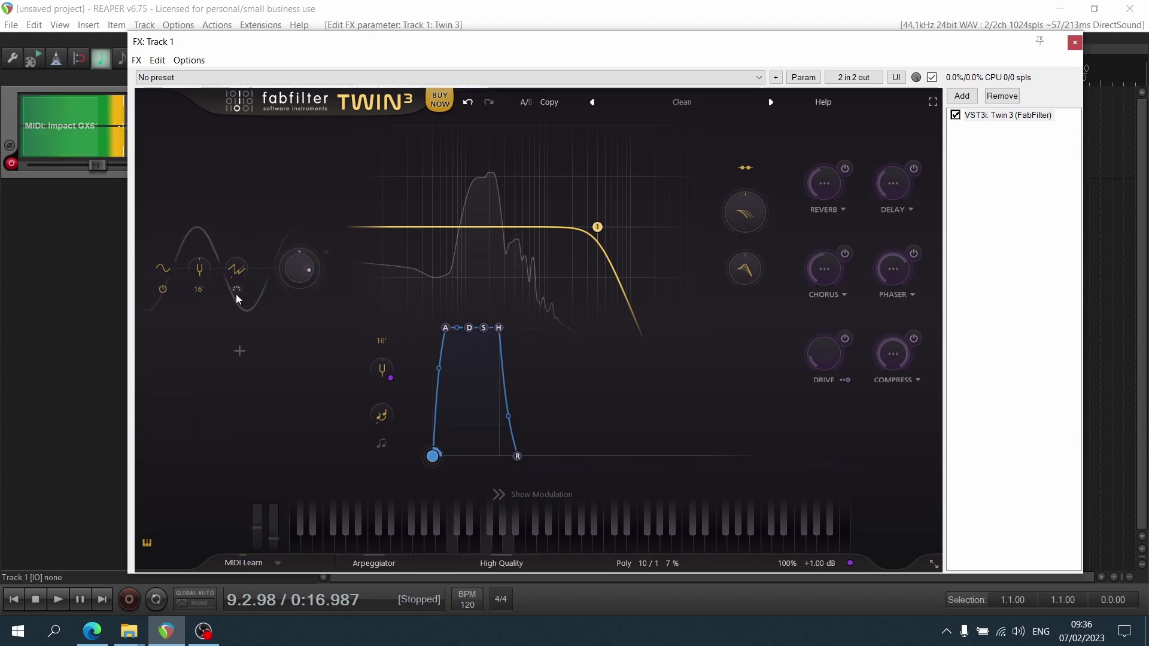
drag(238, 273, 238, 234)
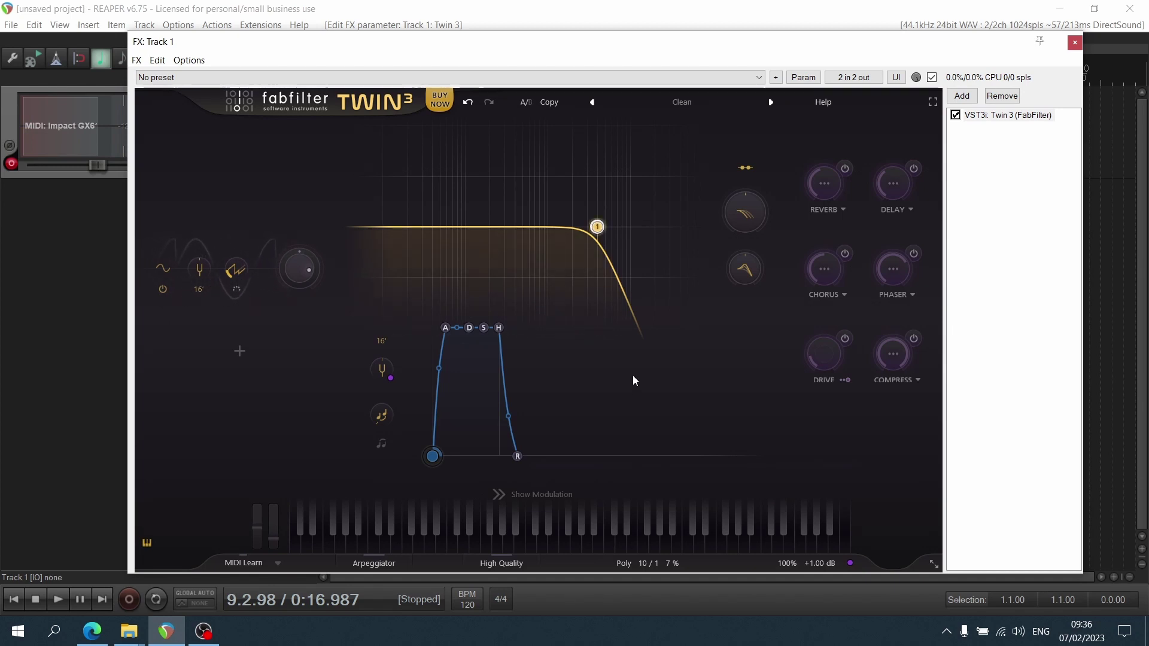
Lower the Master Tune to -5.576 semitones, and try the master octave at 32' before setting it to 8'.
mouse_move(383, 370)
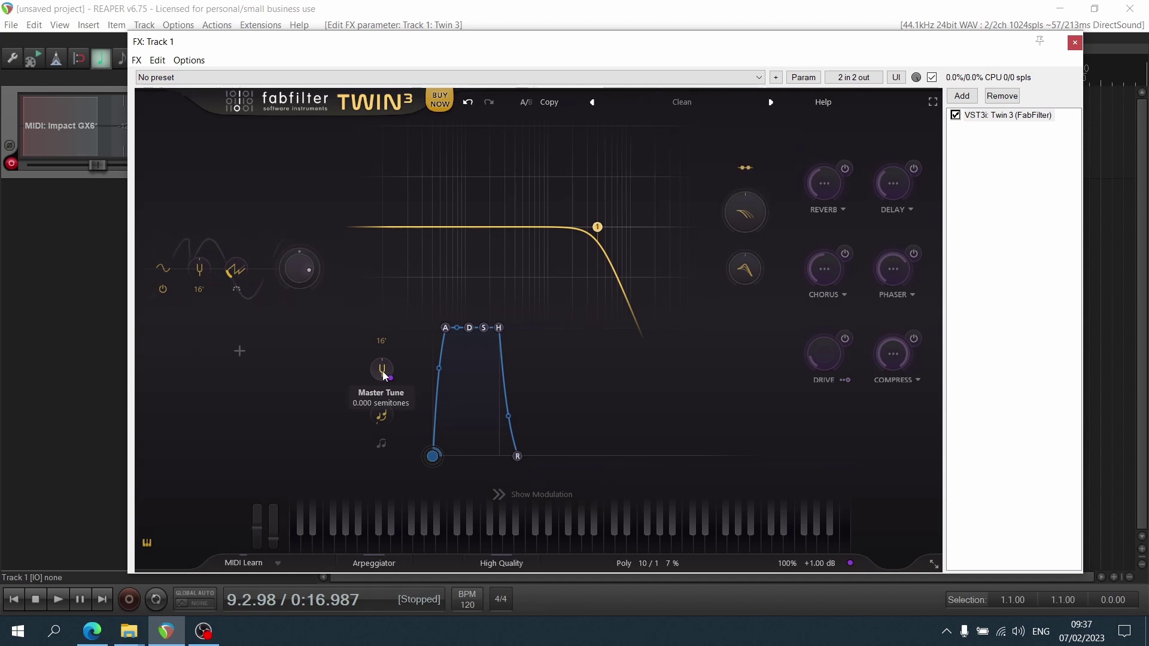
drag(384, 353, 409, 372)
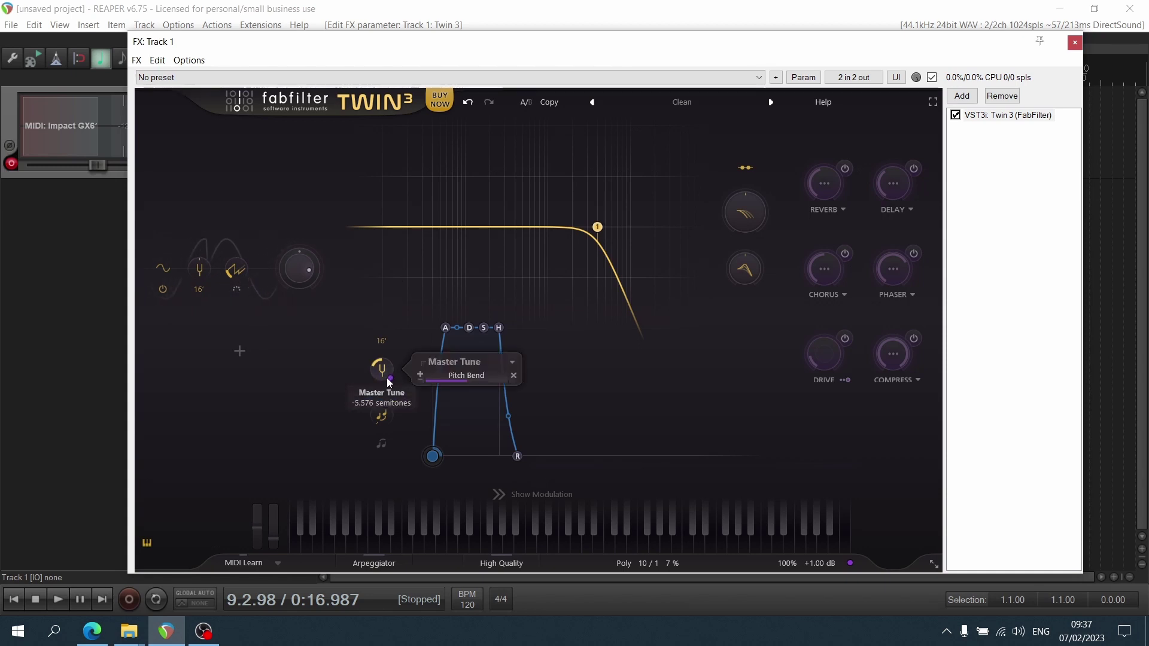
click(385, 344)
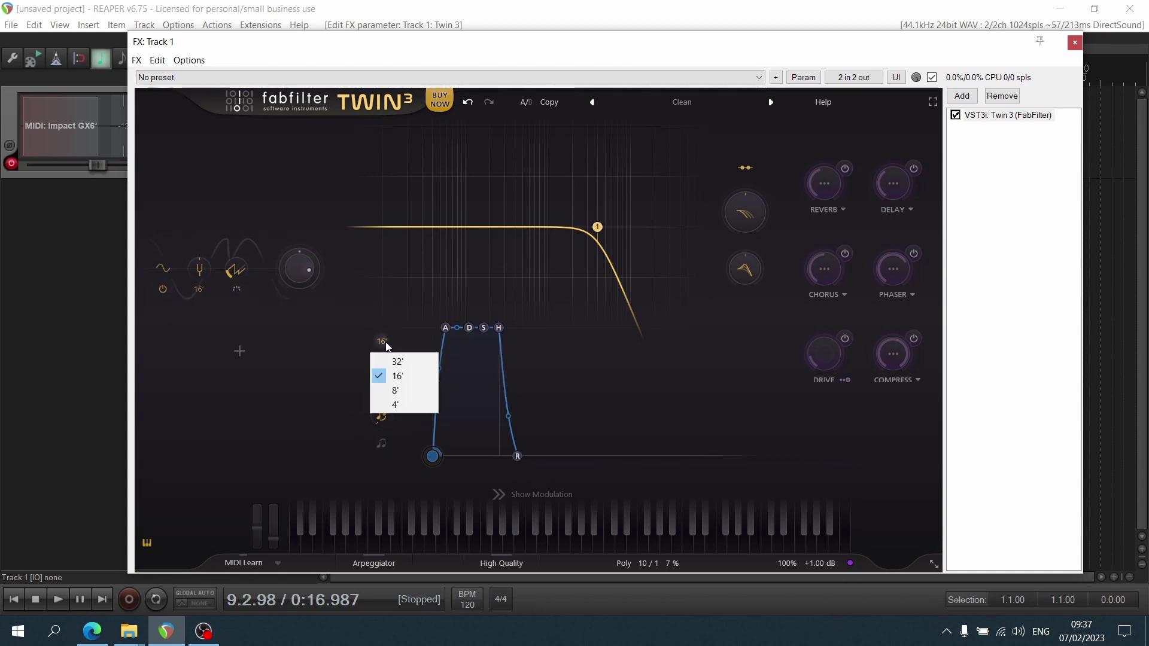
click(411, 362)
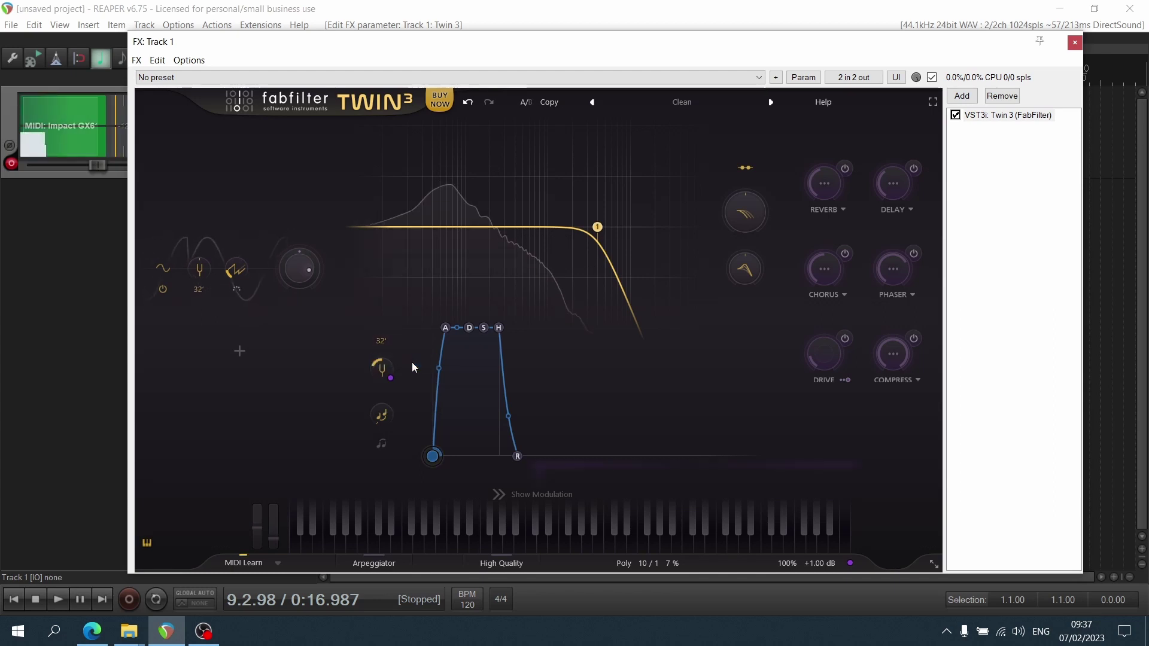
click(382, 341)
click(395, 376)
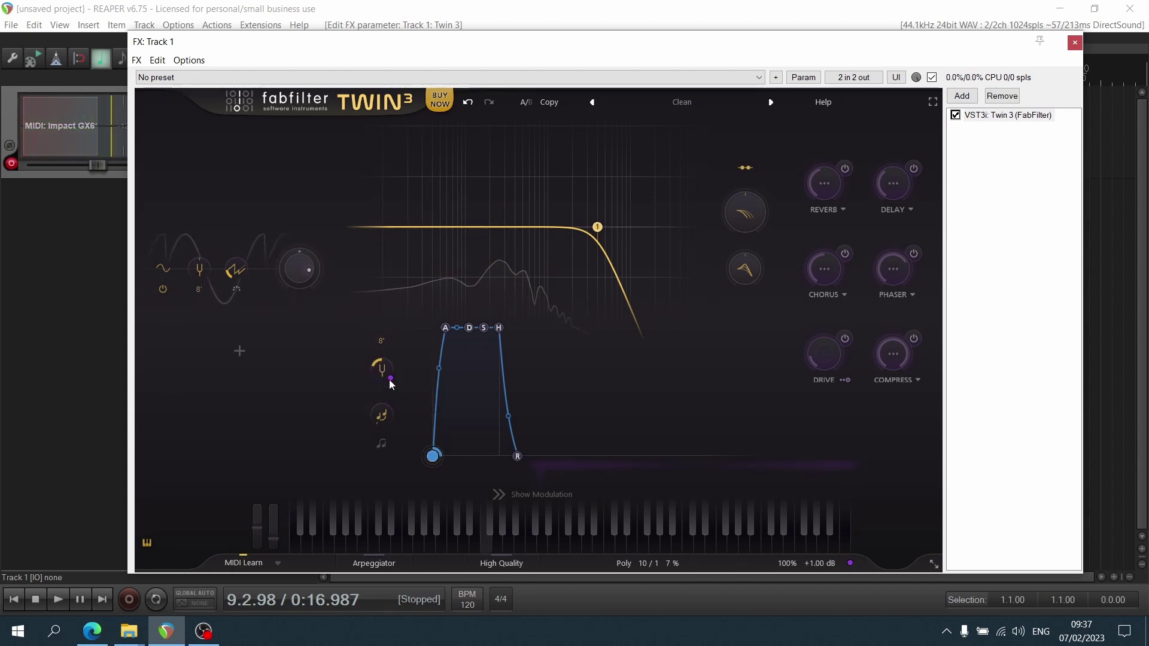
Try the master octave at 16' before setting it to 4'.
click(381, 341)
click(395, 376)
click(383, 342)
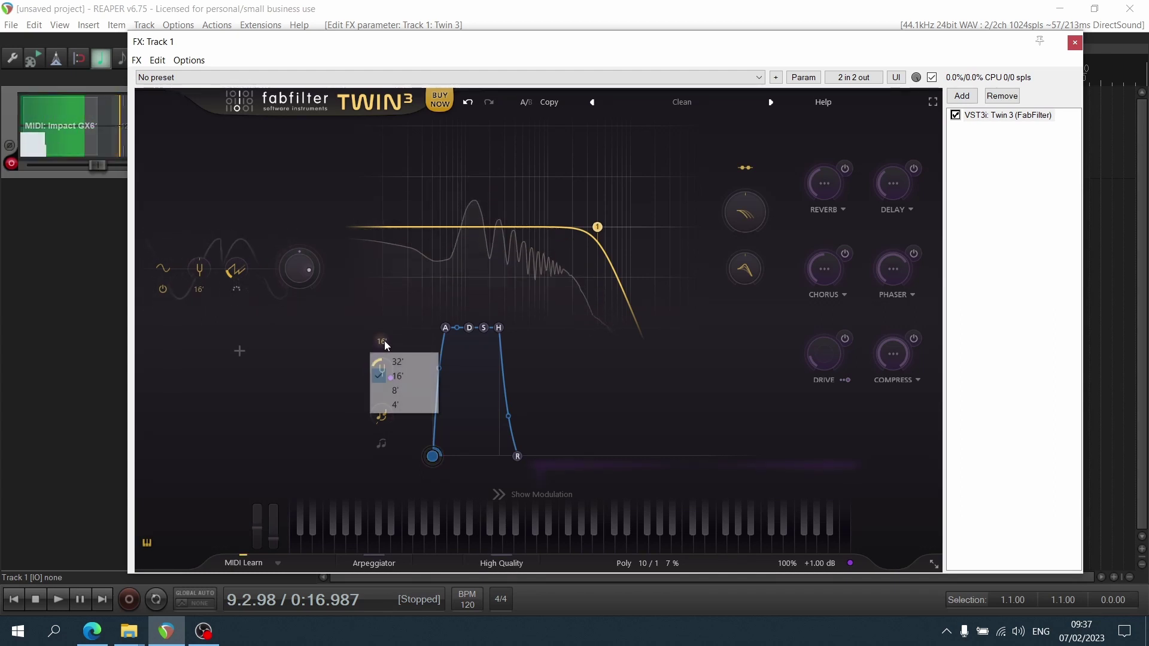
click(395, 404)
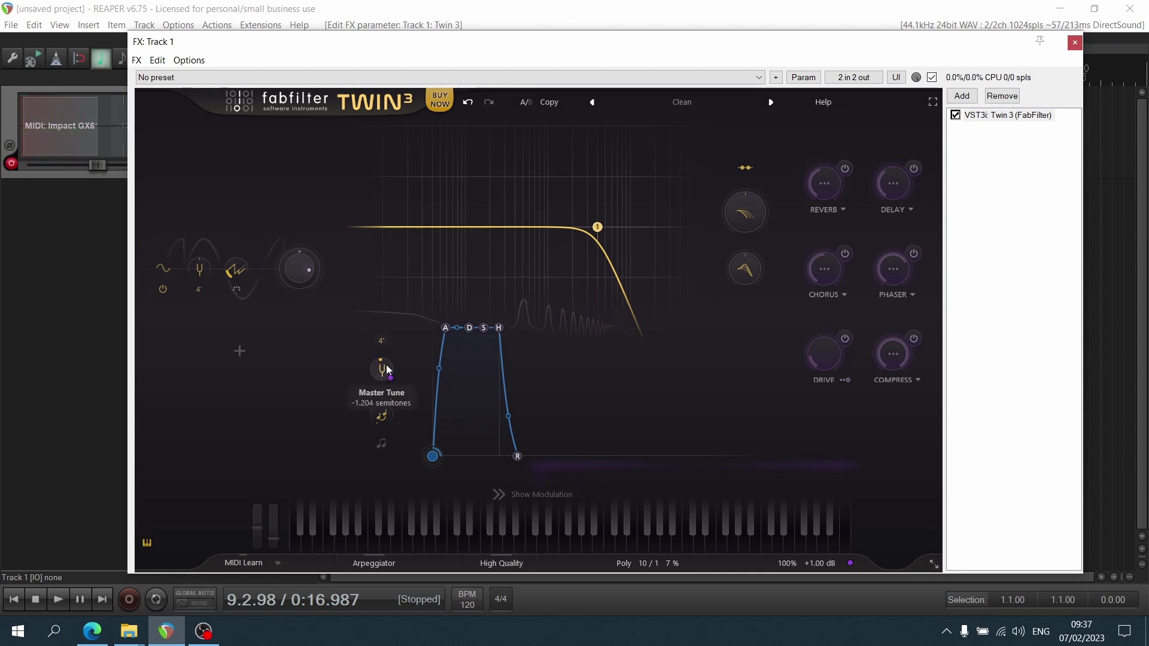
click(387, 340)
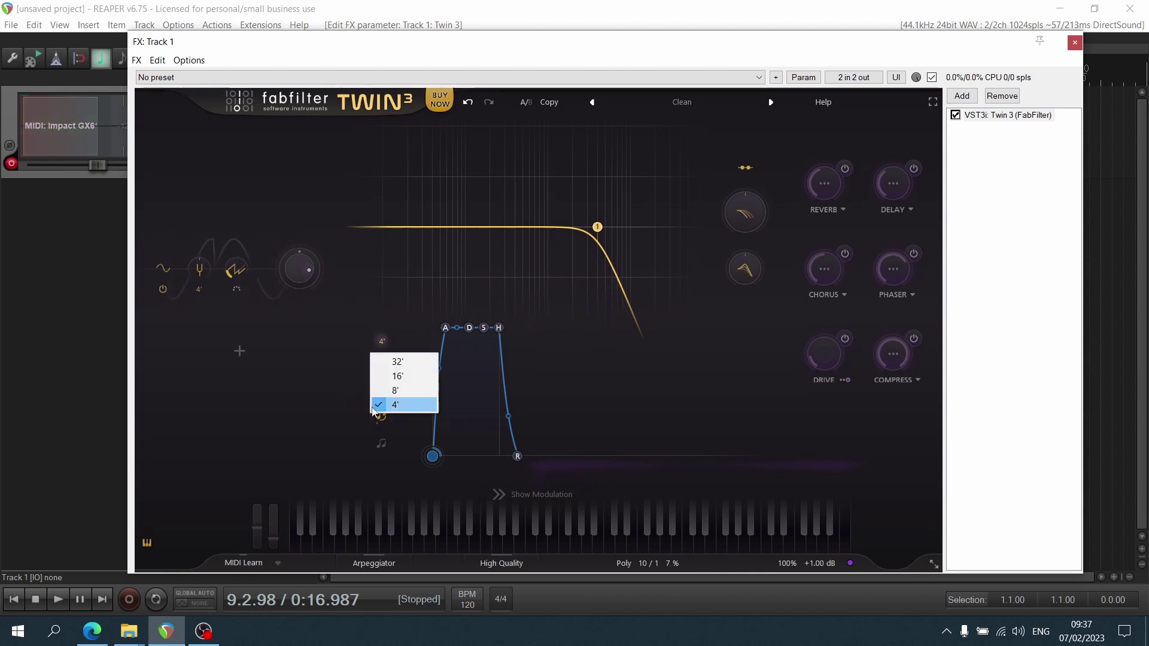
click(394, 424)
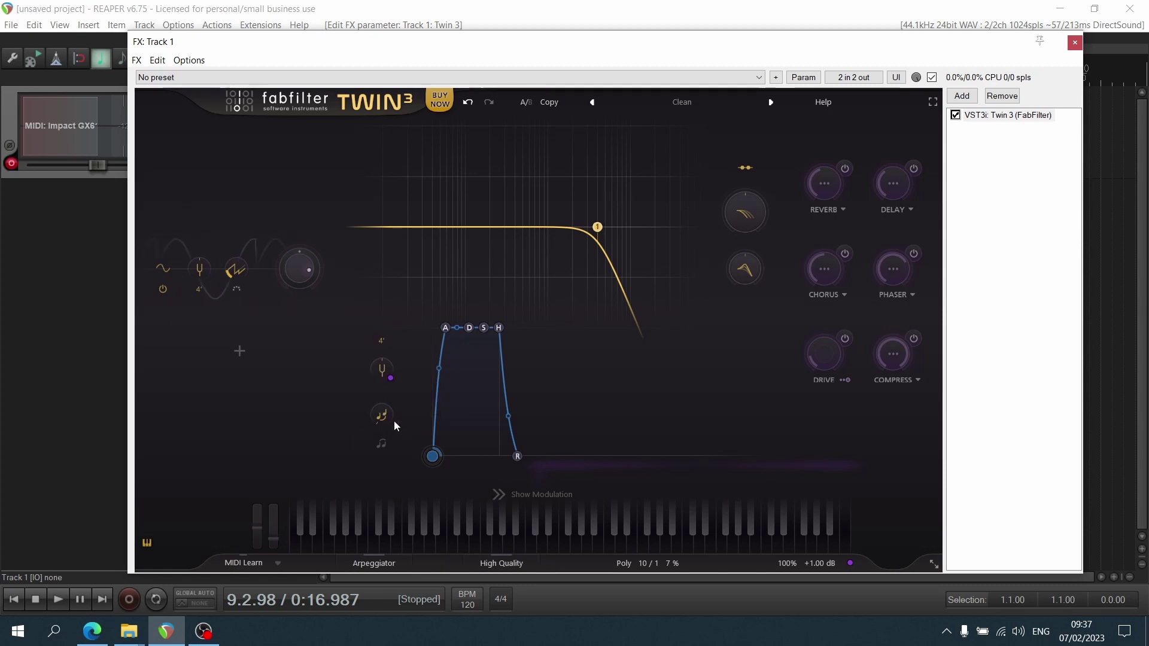
Raise the Portamento to about 1.154 sec and switch its glide mode.
mouse_move(388, 415)
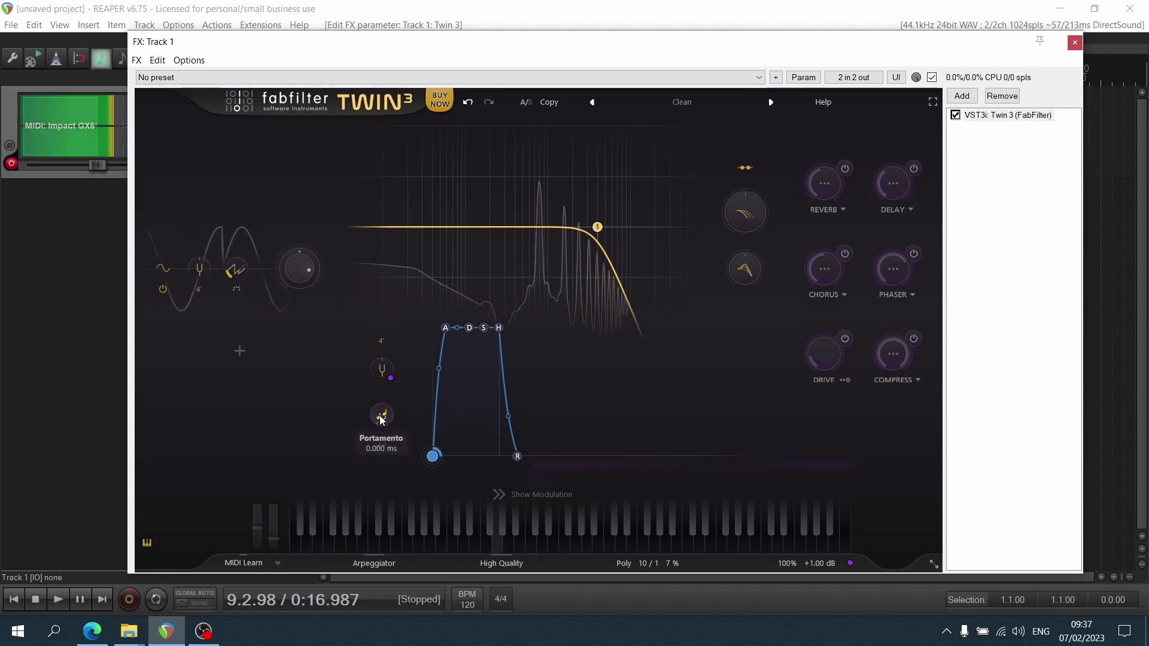
drag(383, 421, 377, 373)
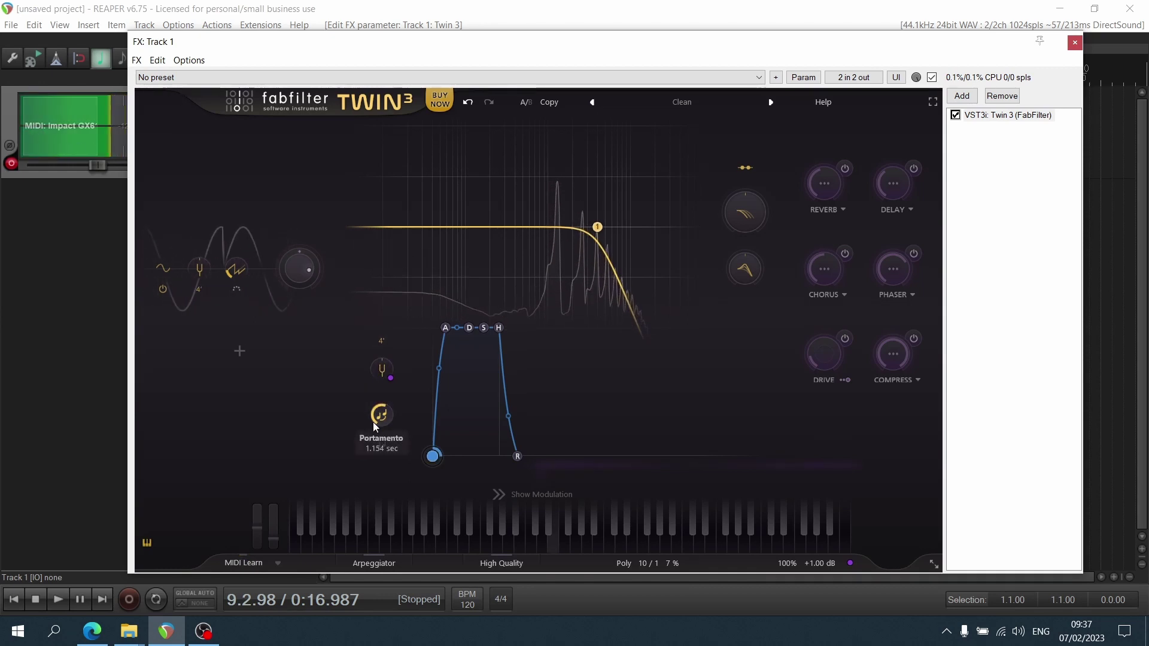
click(384, 444)
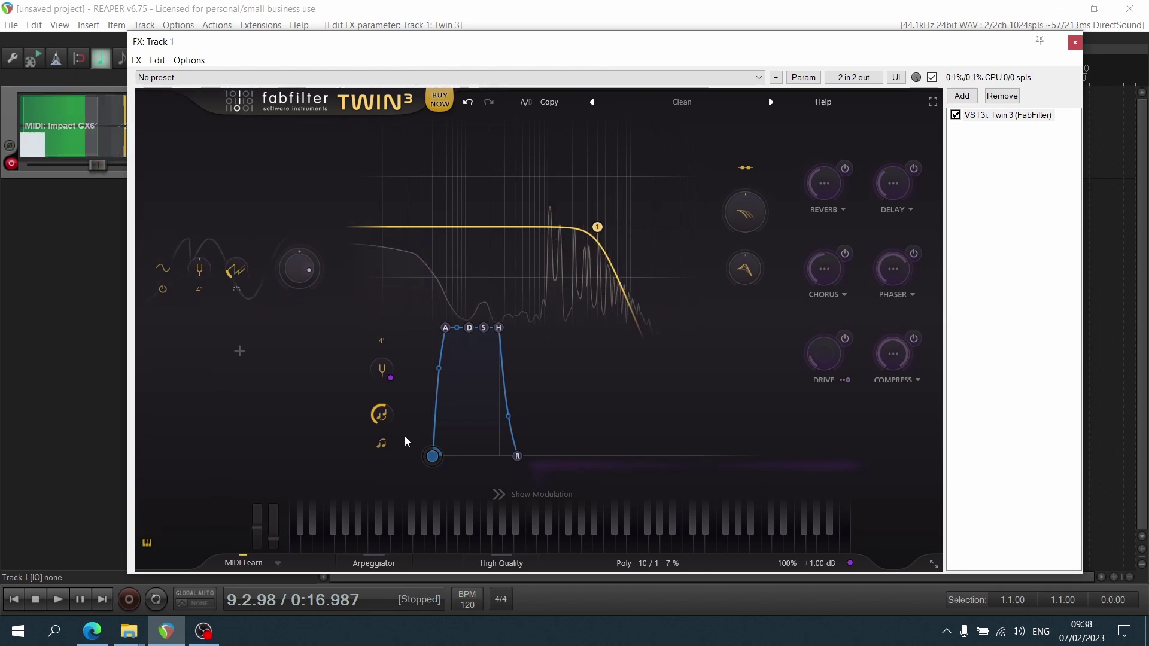
Try the Poly voice count at 1 before restoring it to 10.
click(643, 562)
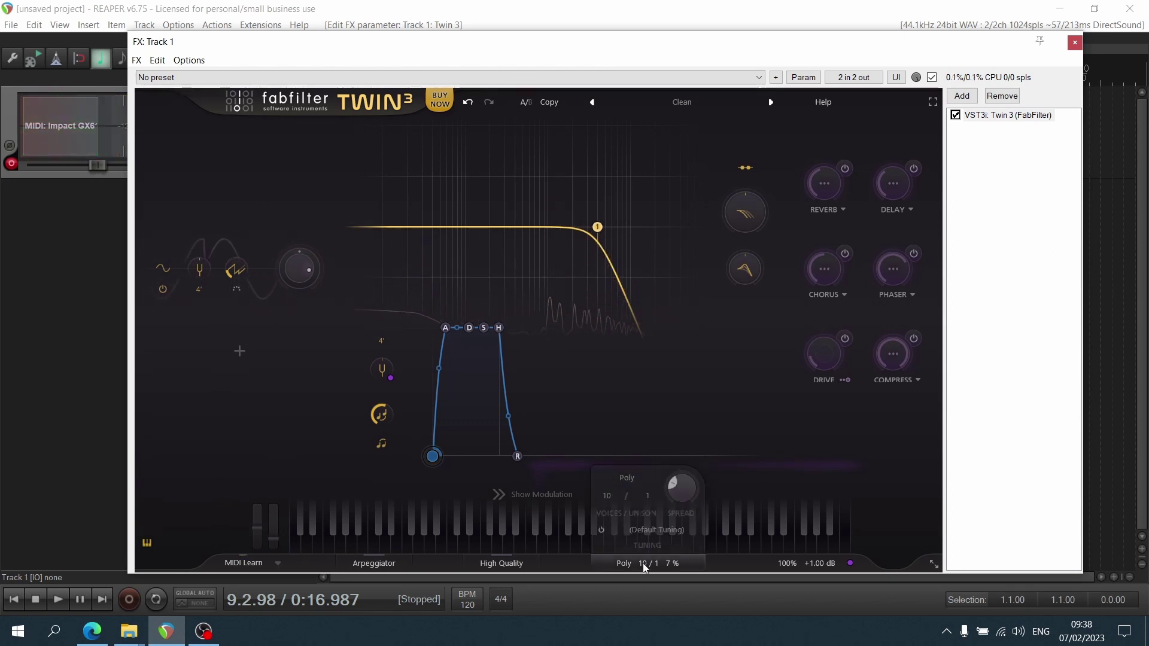
click(605, 496)
click(623, 293)
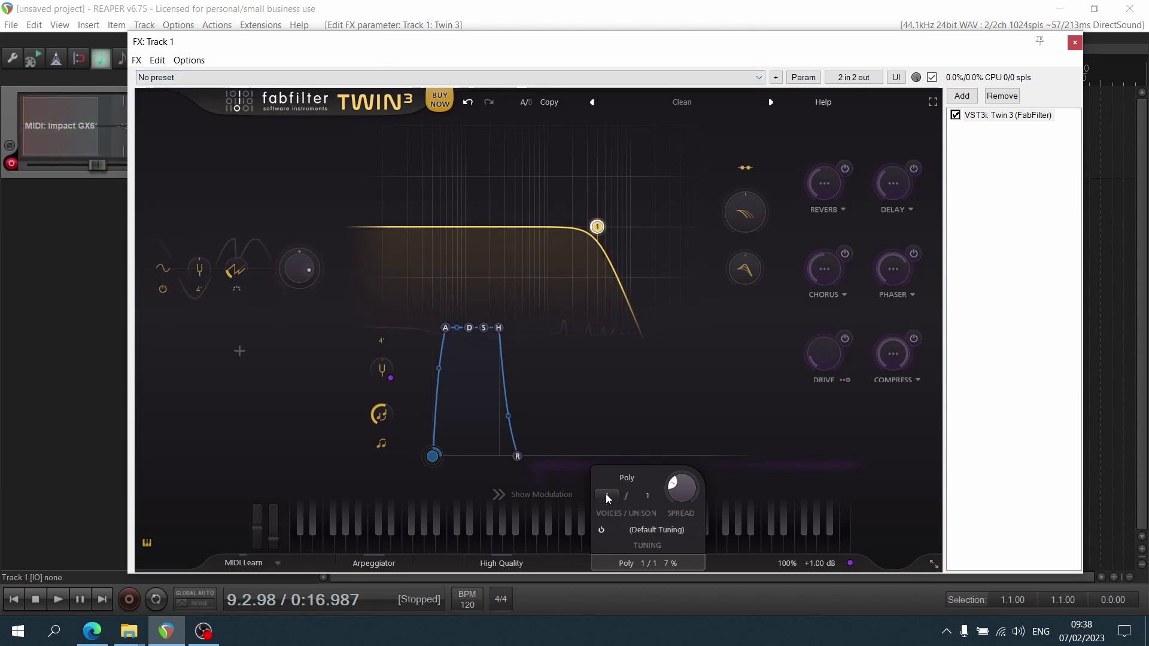
drag(606, 496, 606, 455)
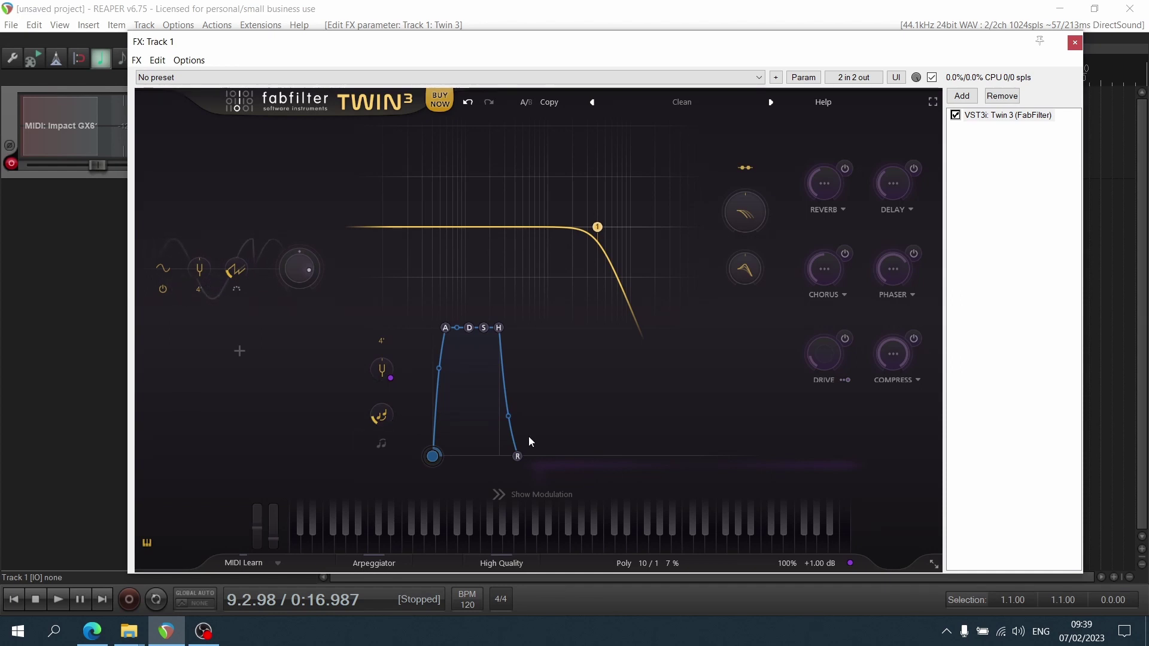
Lower the Master Tune slightly.
drag(381, 369, 375, 386)
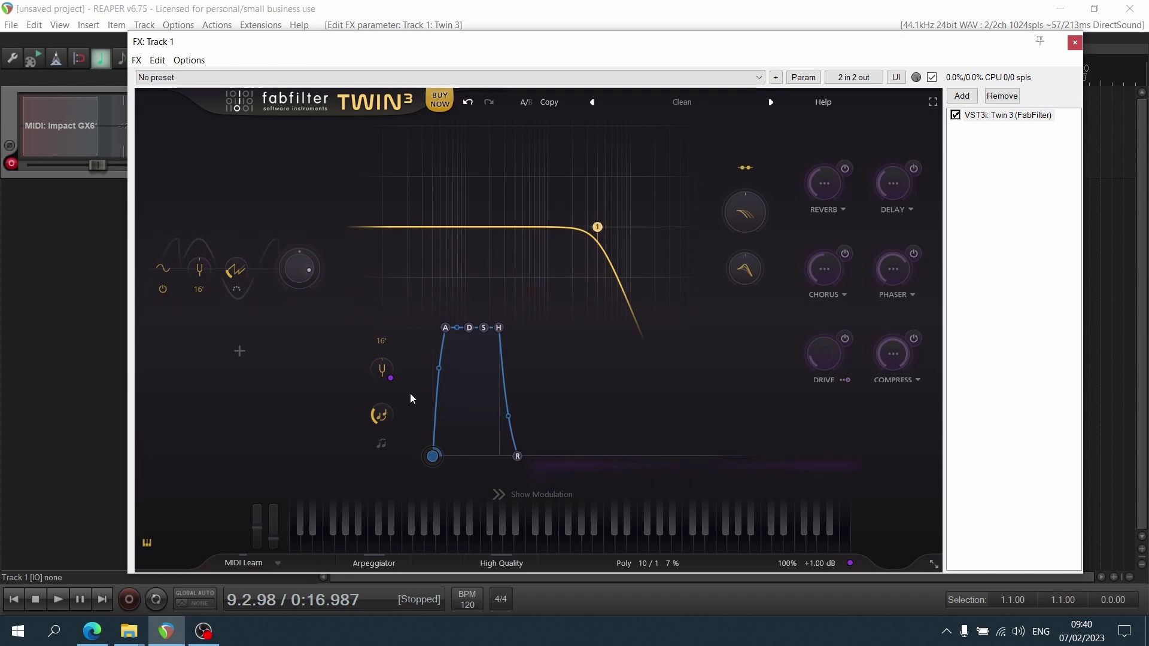
mouse_move(383, 409)
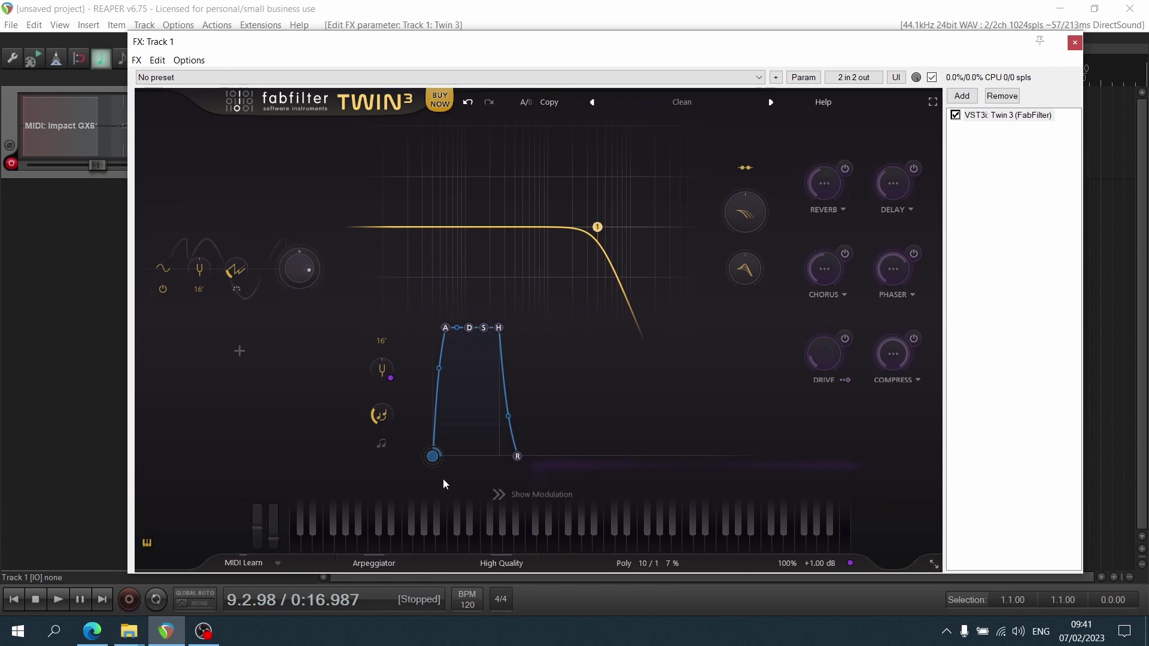
Shape the main envelope with attack 492.6 ms, decay 252.8 ms, release 423.8 ms, a reduced sustain and a short hold.
drag(448, 329, 529, 361)
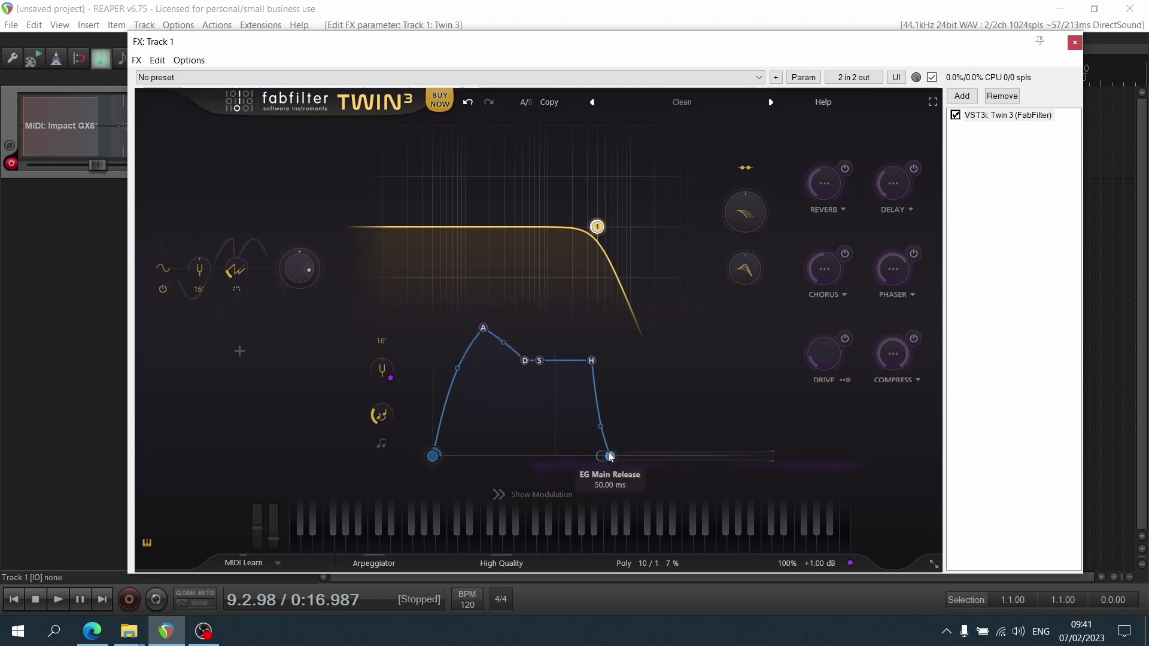
drag(590, 361, 562, 389)
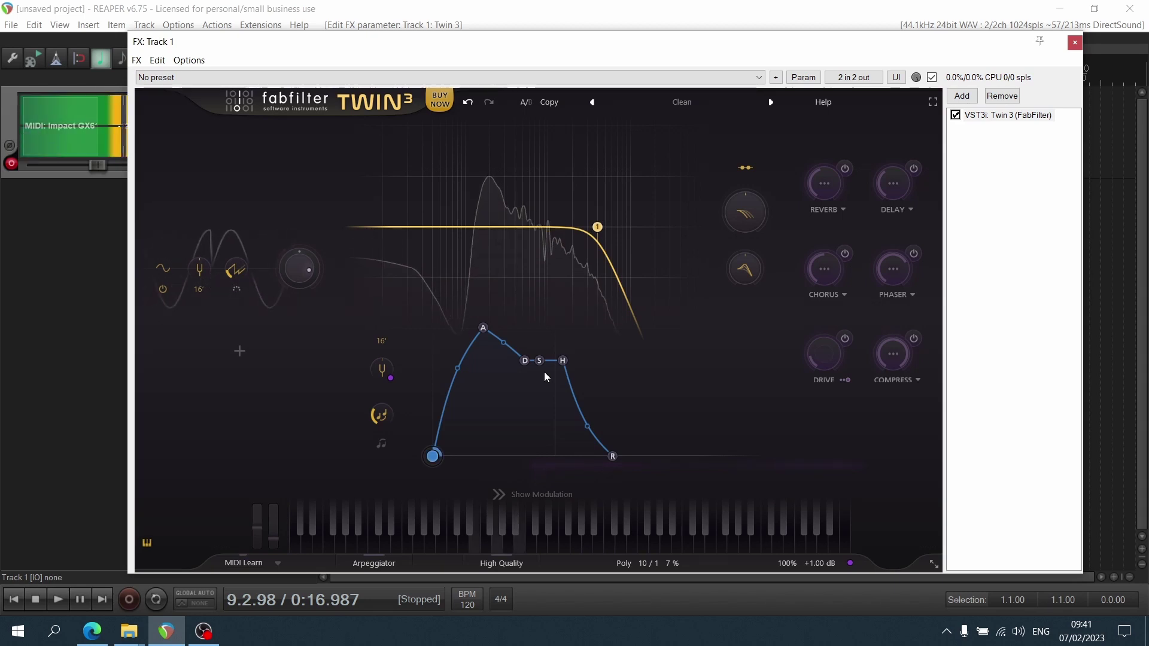
drag(489, 329, 504, 328)
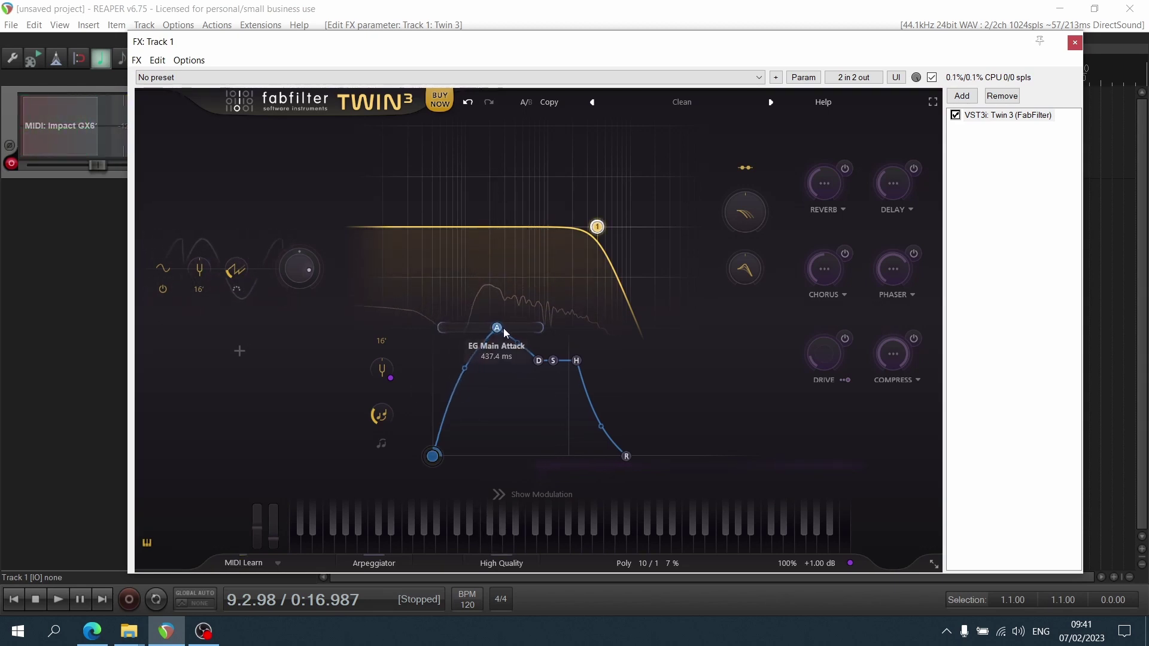
drag(634, 459, 647, 456)
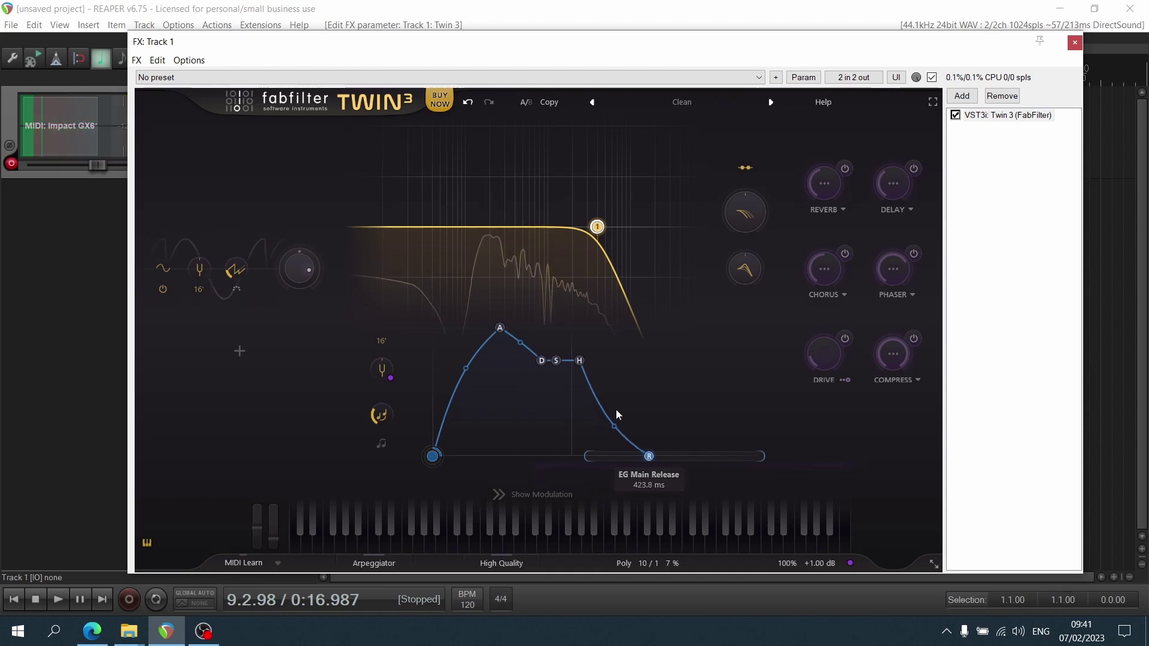
drag(577, 361, 554, 363)
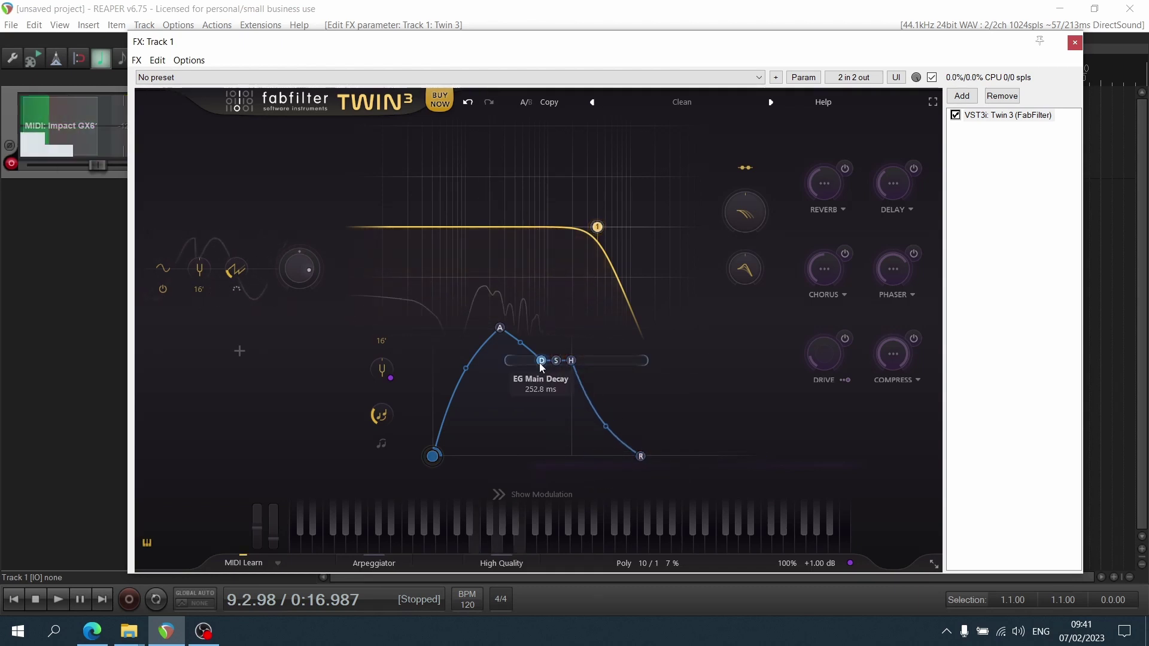
mouse_move(537, 362)
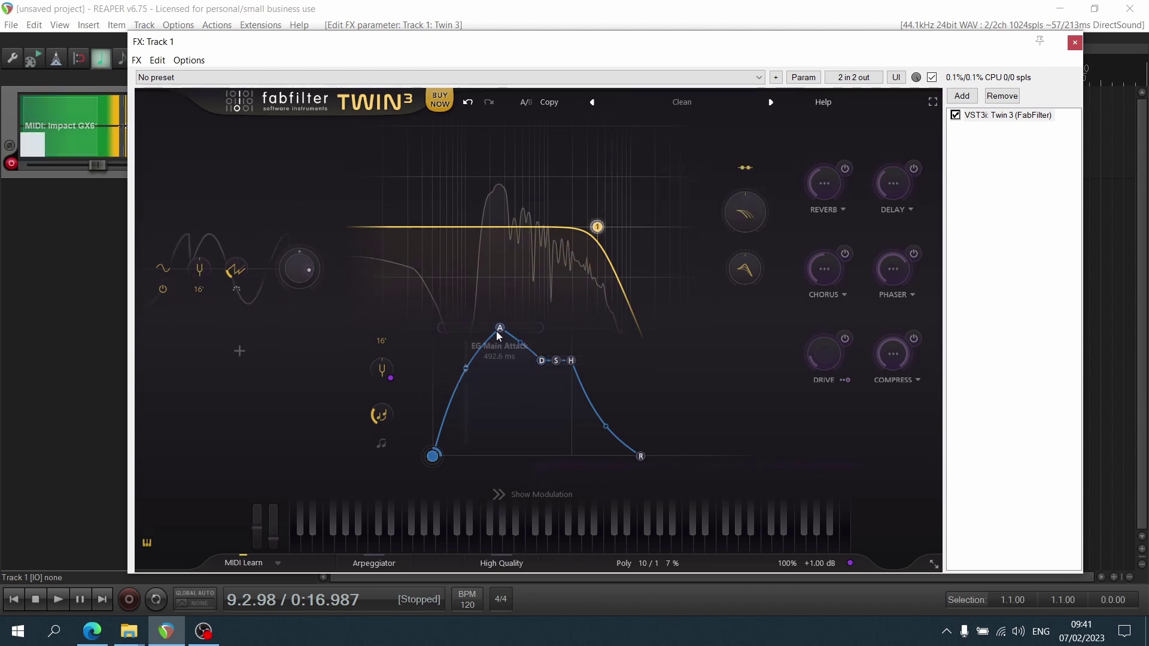
Try the main envelope's attack at 0.100 ms before lengthening it again, and straighten the attack slope.
drag(500, 328, 442, 328)
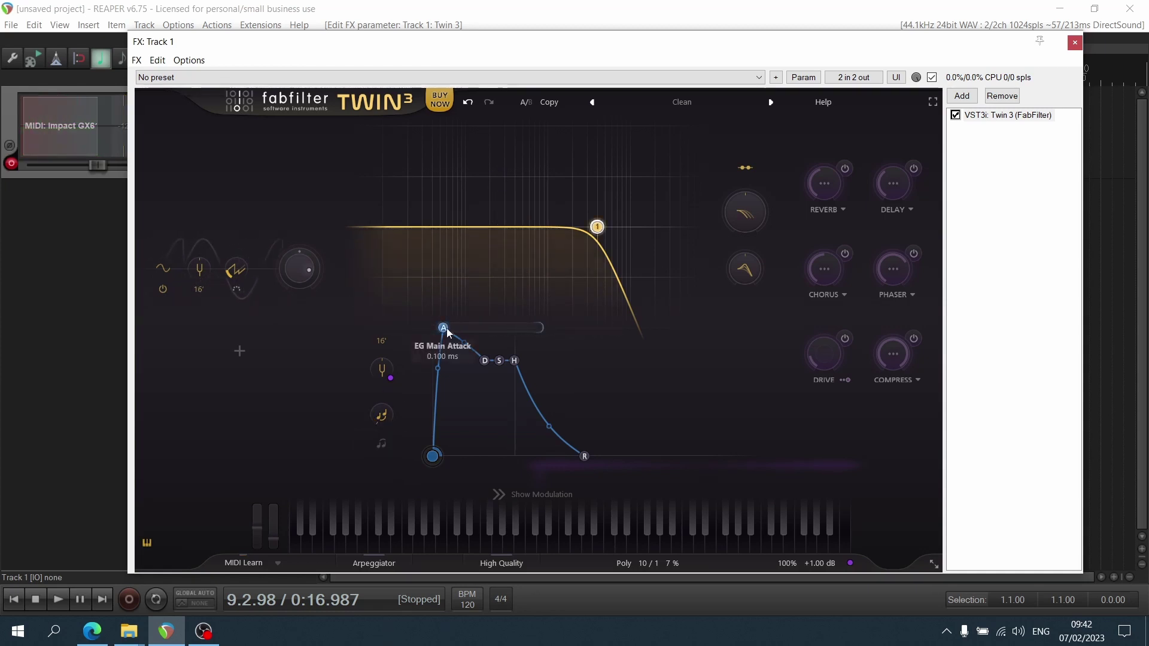
drag(444, 329, 491, 339)
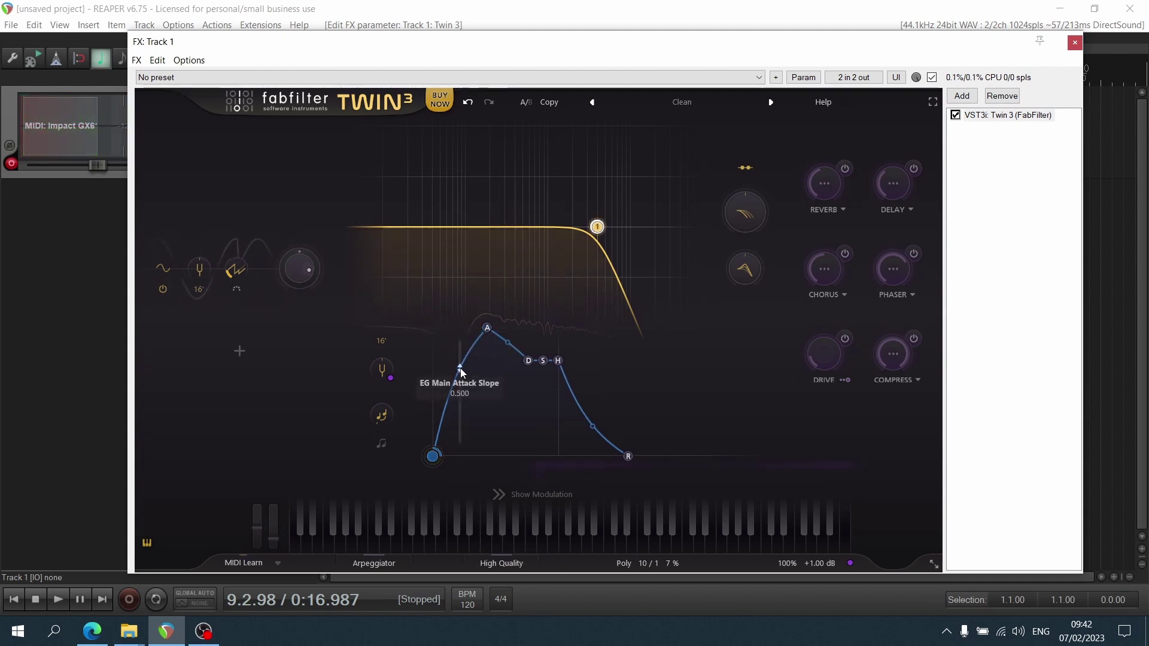
mouse_move(460, 368)
mouse_down()
mouse_move(488, 432)
mouse_move(480, 394)
mouse_move(461, 377)
mouse_move(461, 388)
mouse_up()
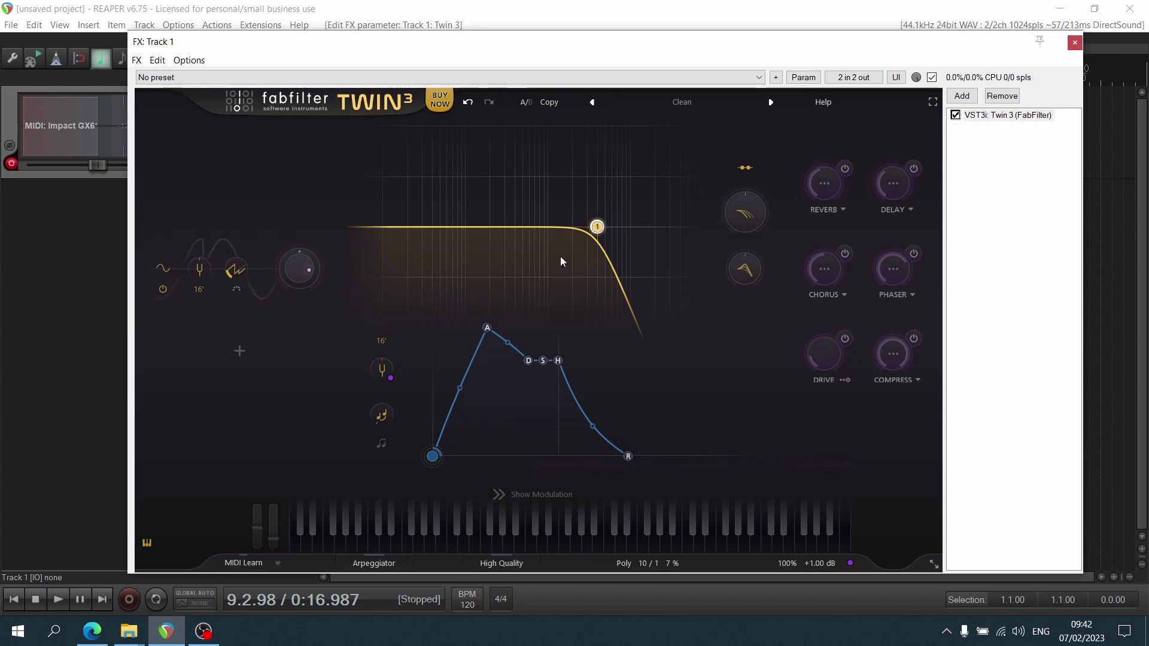
Bypass filter 1 and re-enable it to compare the sound.
mouse_move(597, 228)
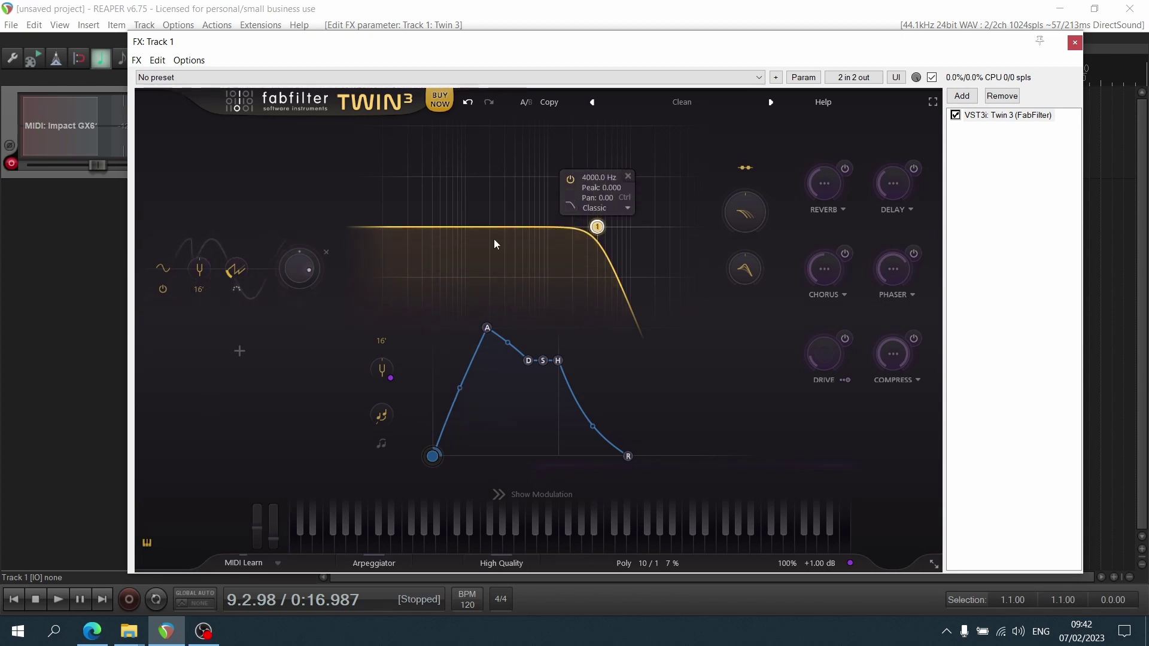
click(572, 177)
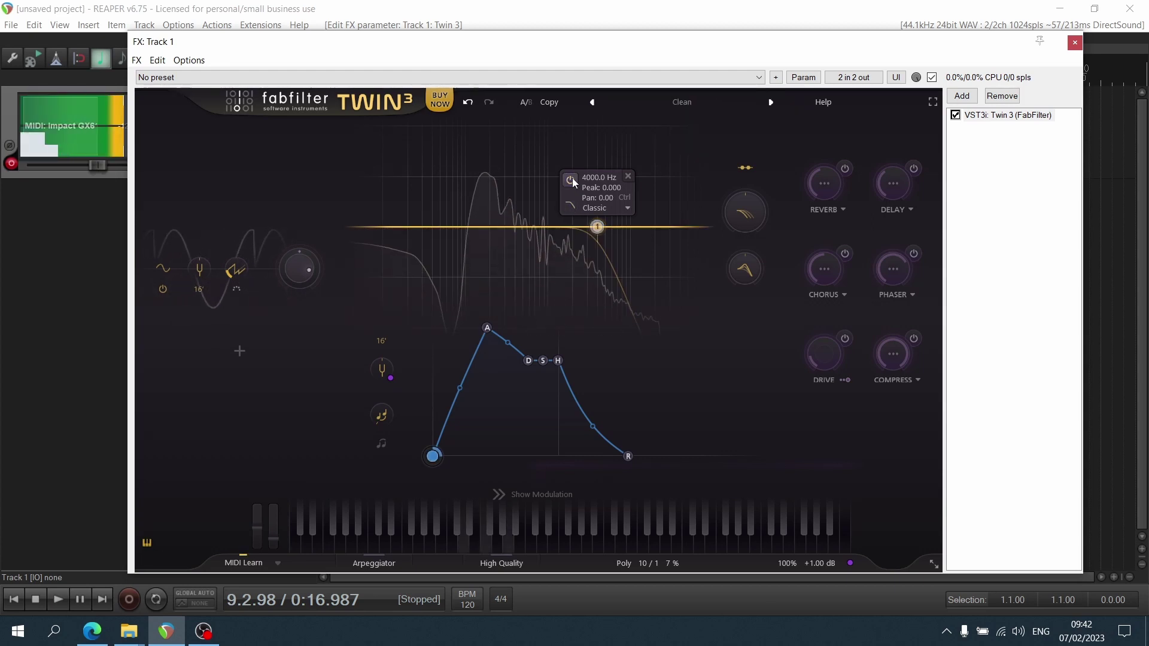
click(572, 178)
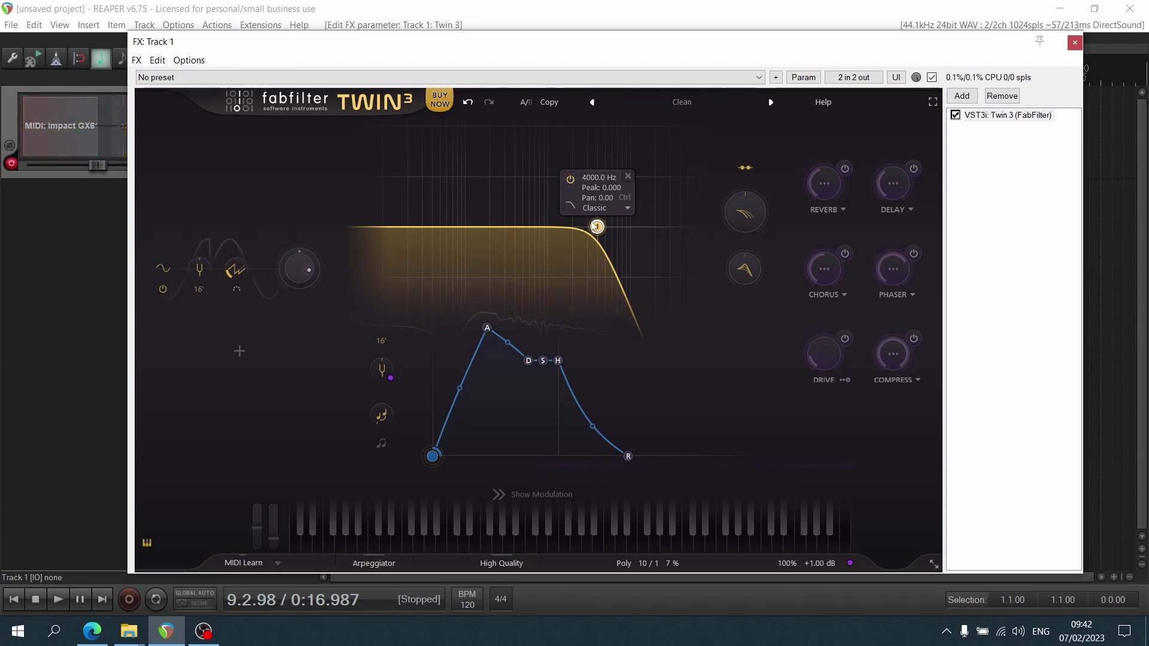
Audition filter 1's Extreme, Metal, Raw, Easy Going and Hard styles, settling on Extreme.
click(626, 207)
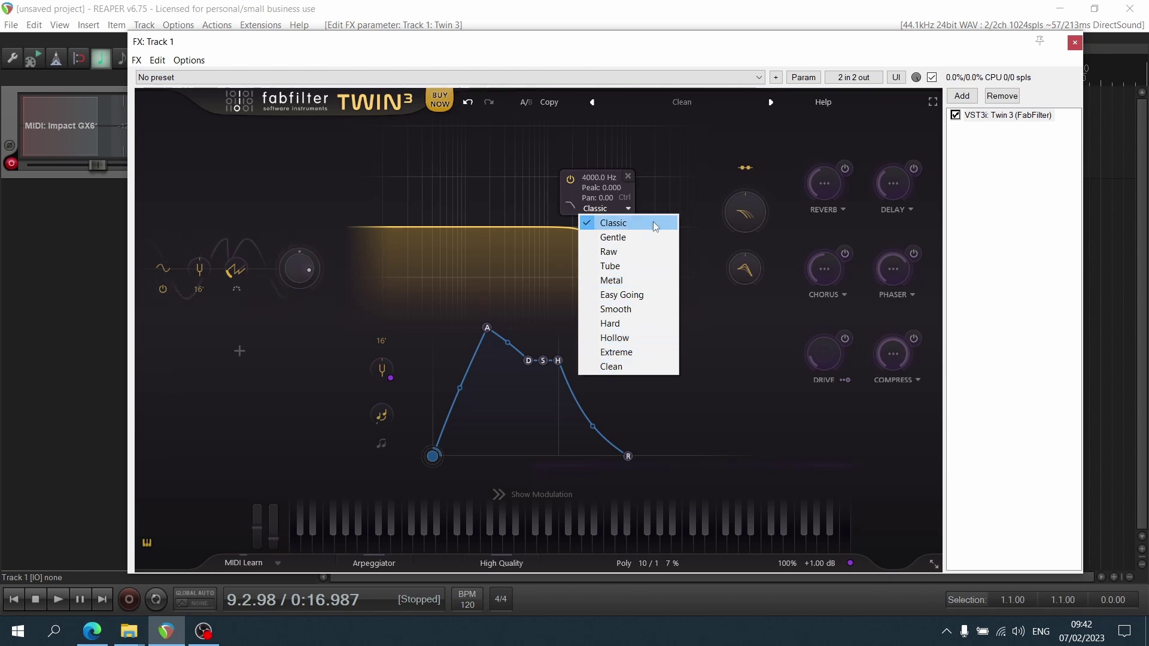
click(628, 352)
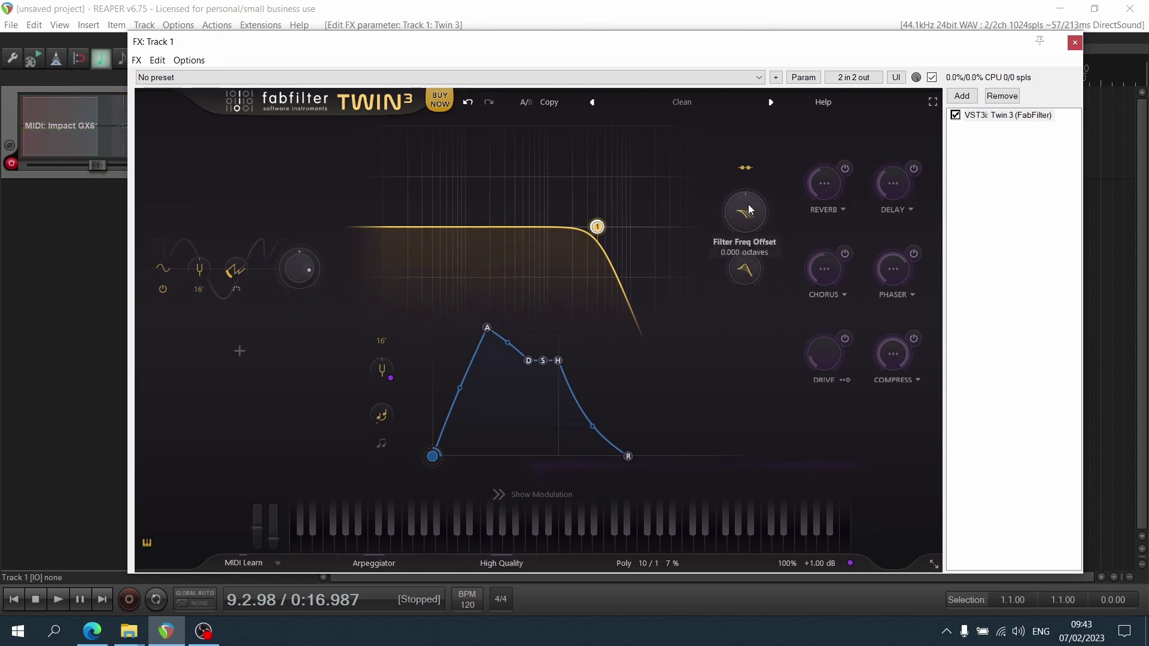
mouse_move(598, 227)
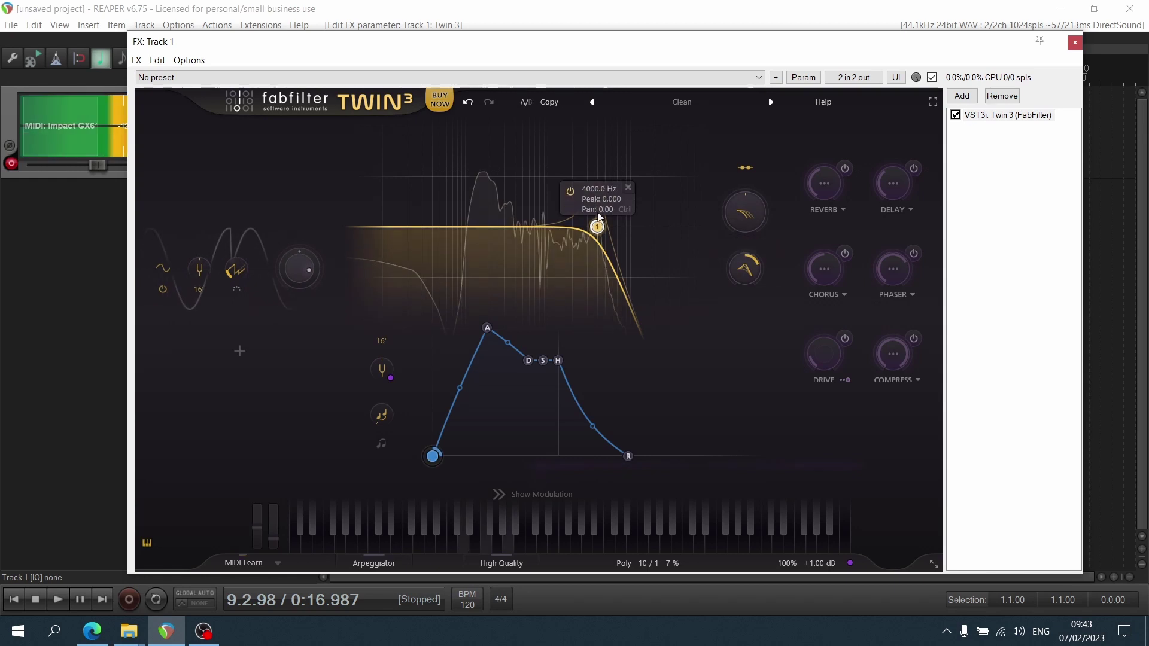
click(626, 208)
click(616, 279)
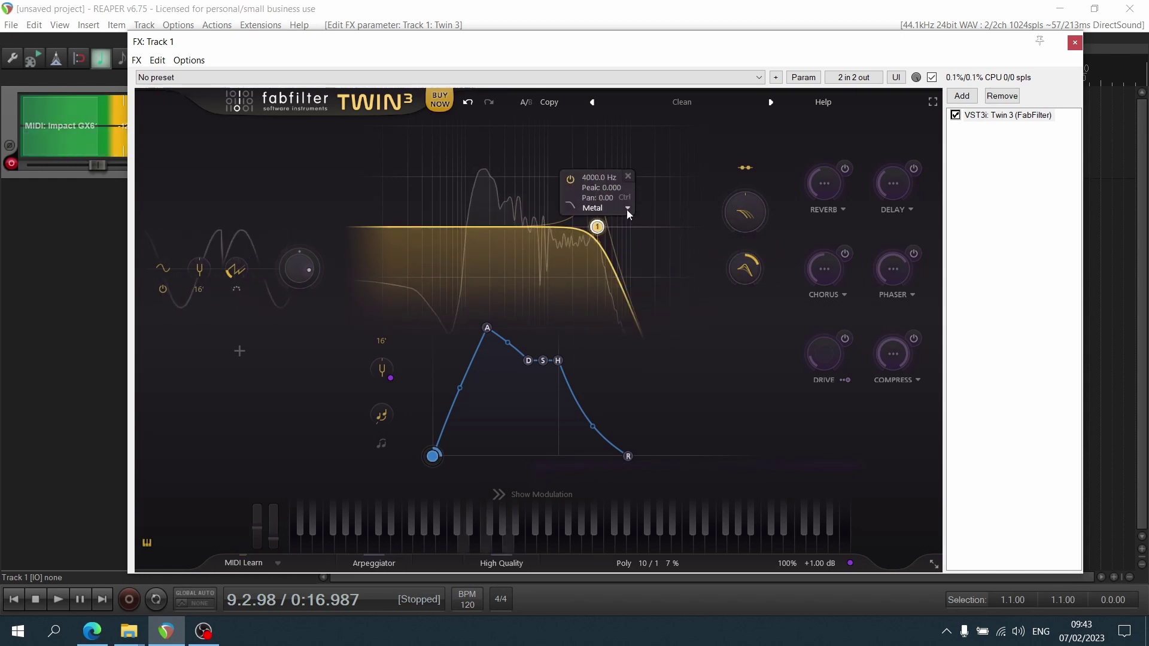
click(626, 208)
click(616, 251)
click(626, 207)
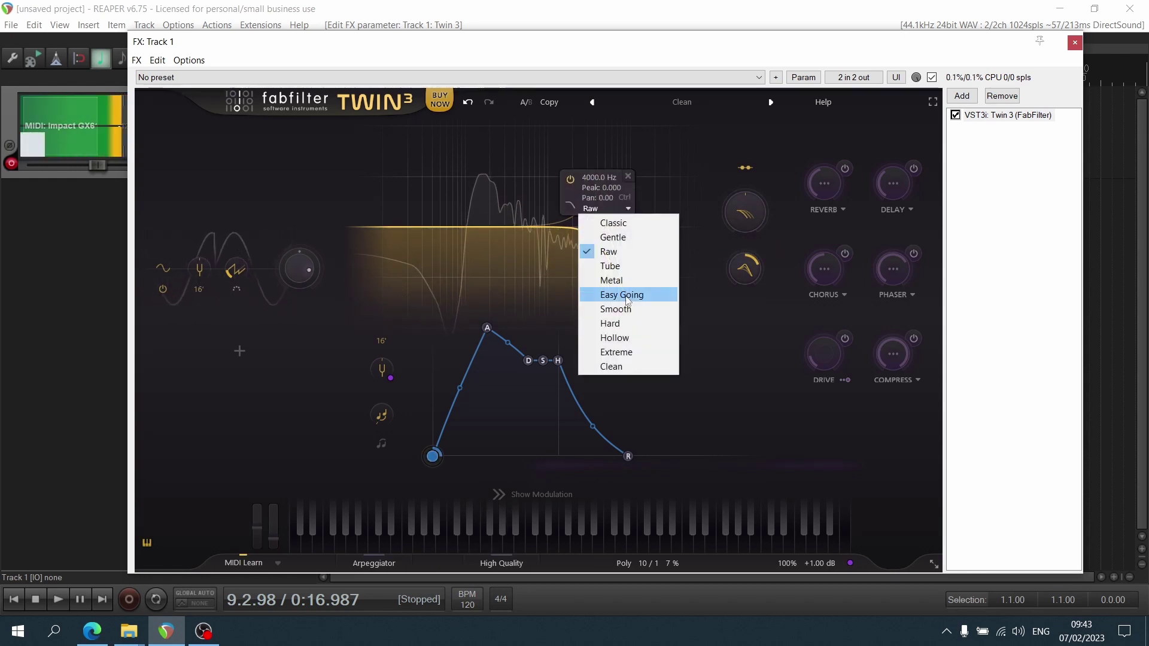
click(621, 294)
click(628, 208)
click(636, 327)
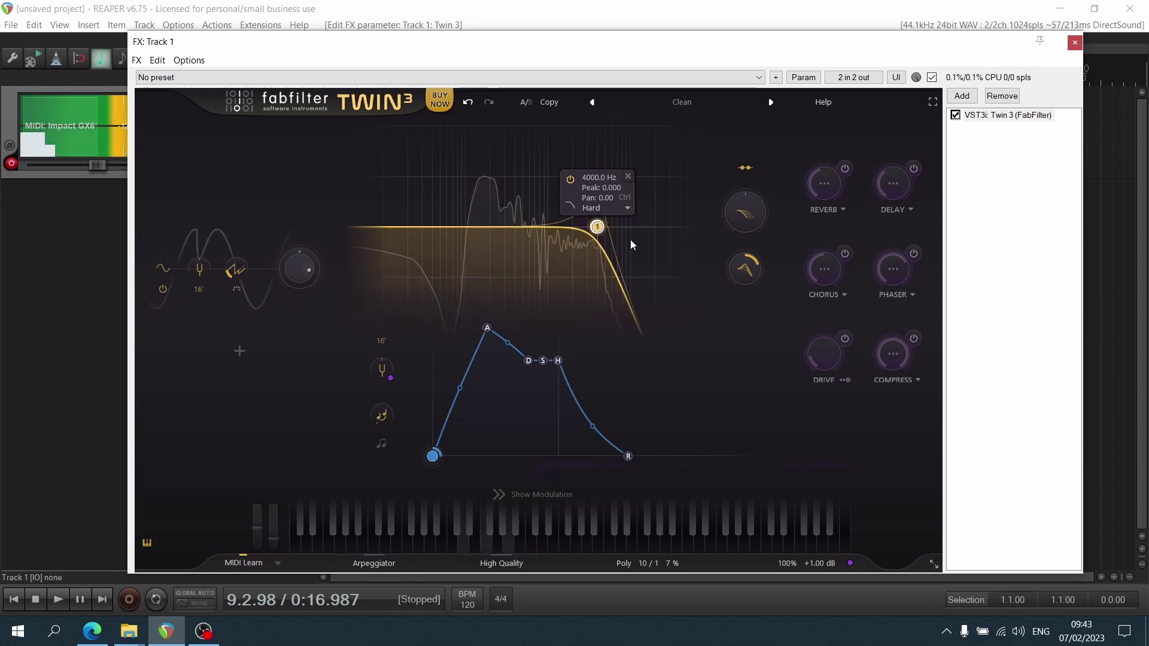
click(627, 208)
click(628, 352)
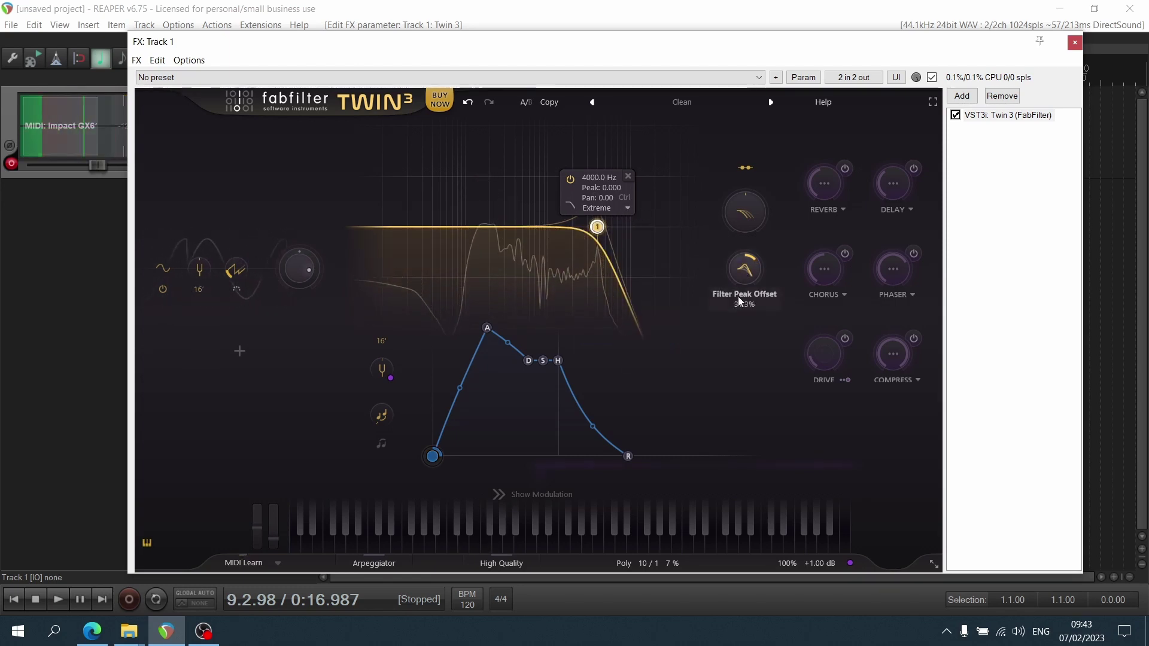
Reset the Filter Peak Offset and lower it below zero.
double_click(743, 269)
drag(740, 247, 738, 325)
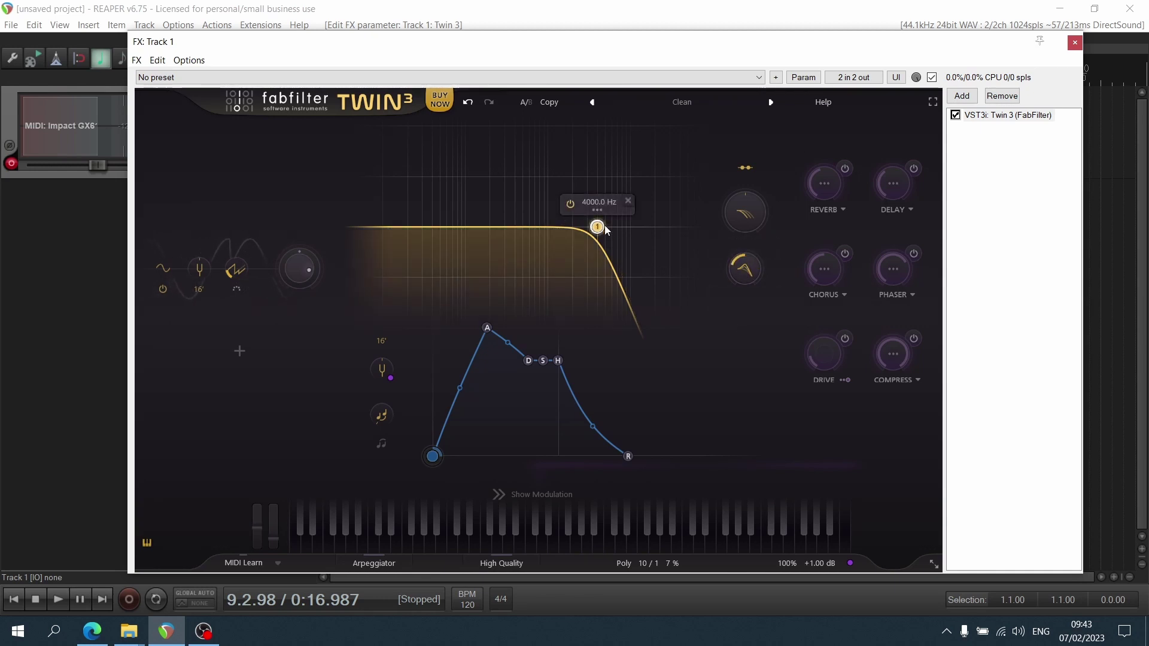
Compare filter 1's low-pass slope at 6 dB/oct and 48 dB/oct, and sweep the Filter Peak Offset back to zero.
click(600, 208)
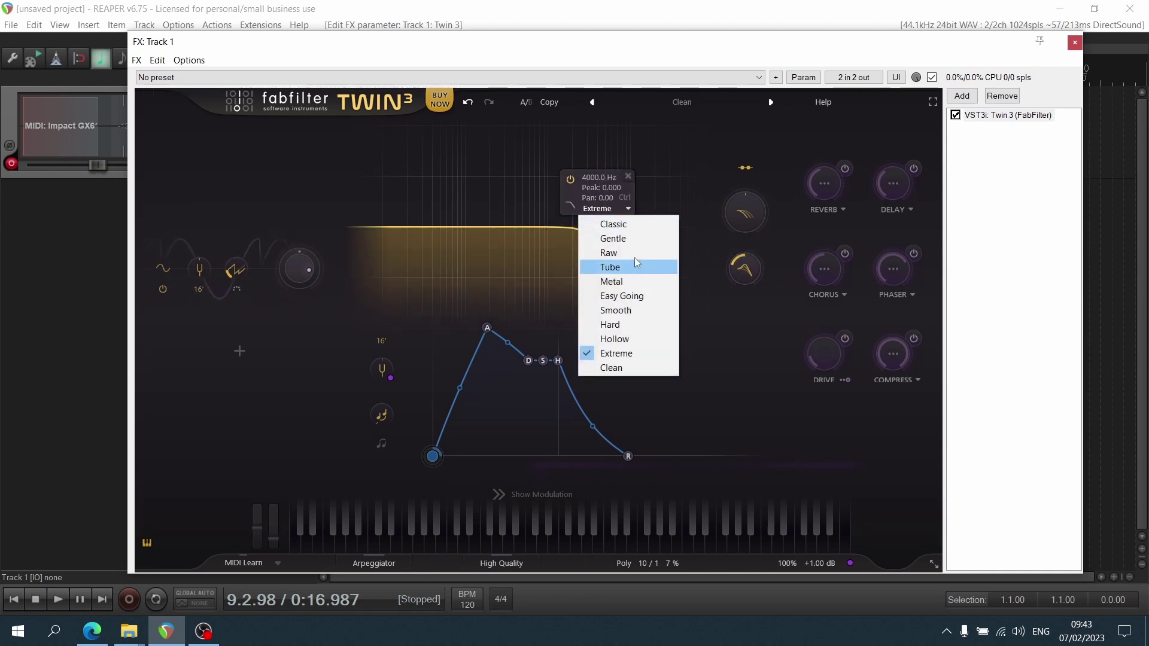
click(568, 205)
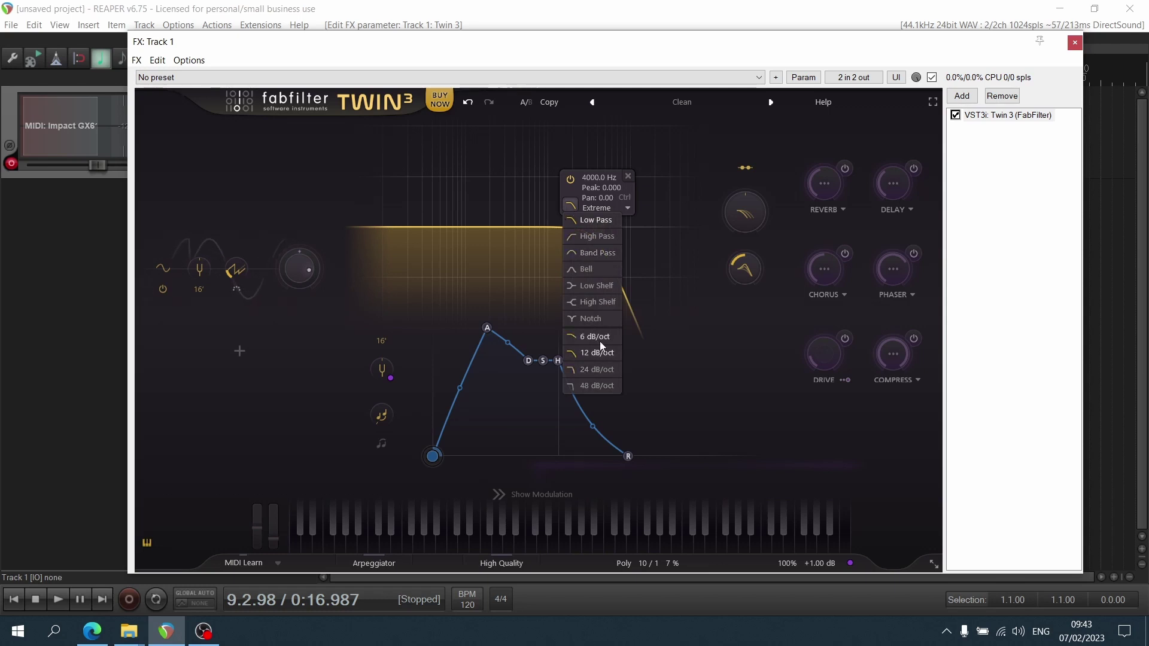
click(604, 338)
click(570, 204)
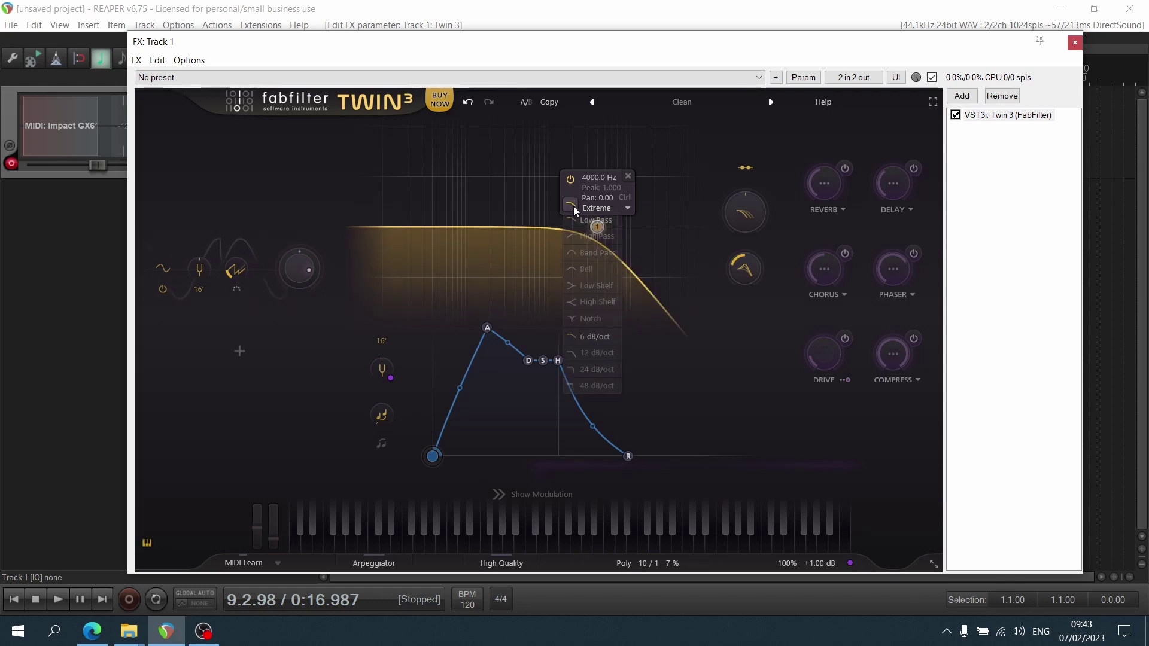
click(610, 386)
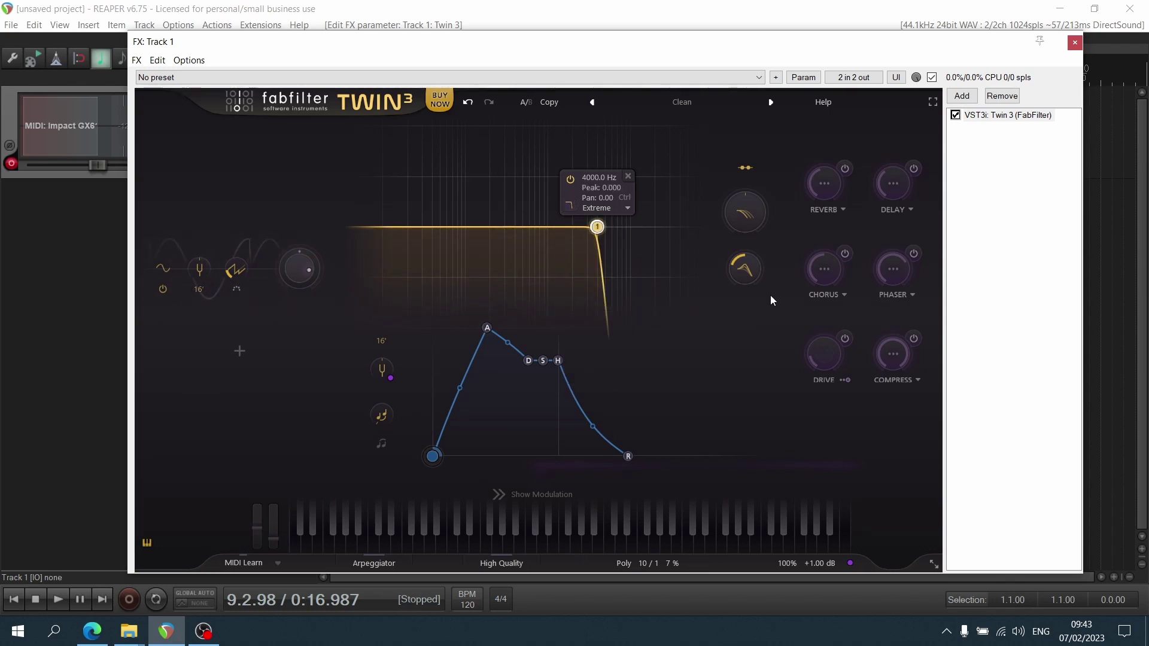
drag(741, 268, 740, 261)
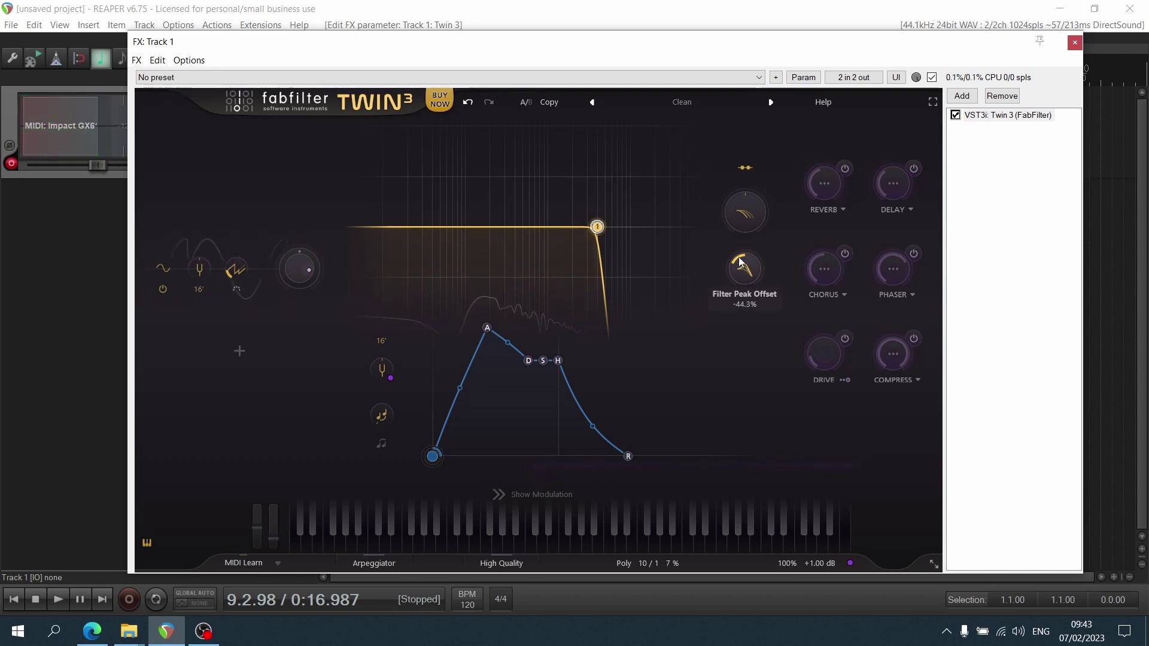
drag(740, 223, 742, 280)
Try filter 1 with a 6 dB/oct slope and move the Filter Peak Offset above zero.
click(571, 206)
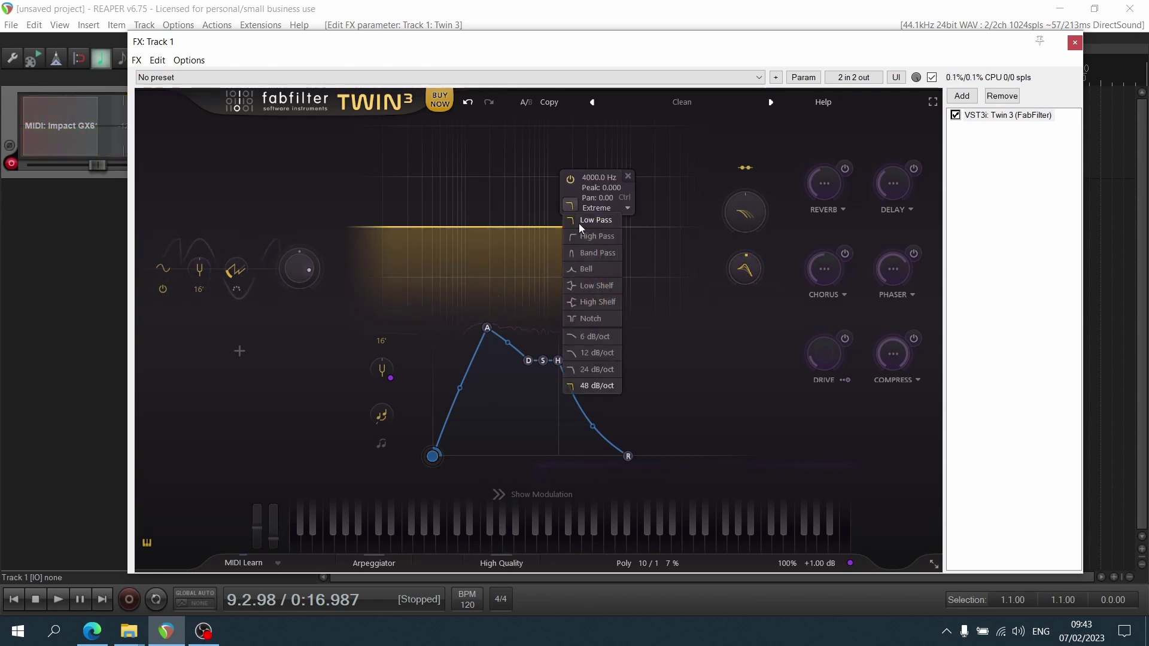
click(613, 335)
mouse_move(739, 256)
mouse_down()
mouse_move(744, 214)
mouse_move(734, 324)
mouse_up()
Set filter 1's slope to 12 dB/oct, sweep the Filter Peak Offset and bring it back to about 0.6%.
click(570, 205)
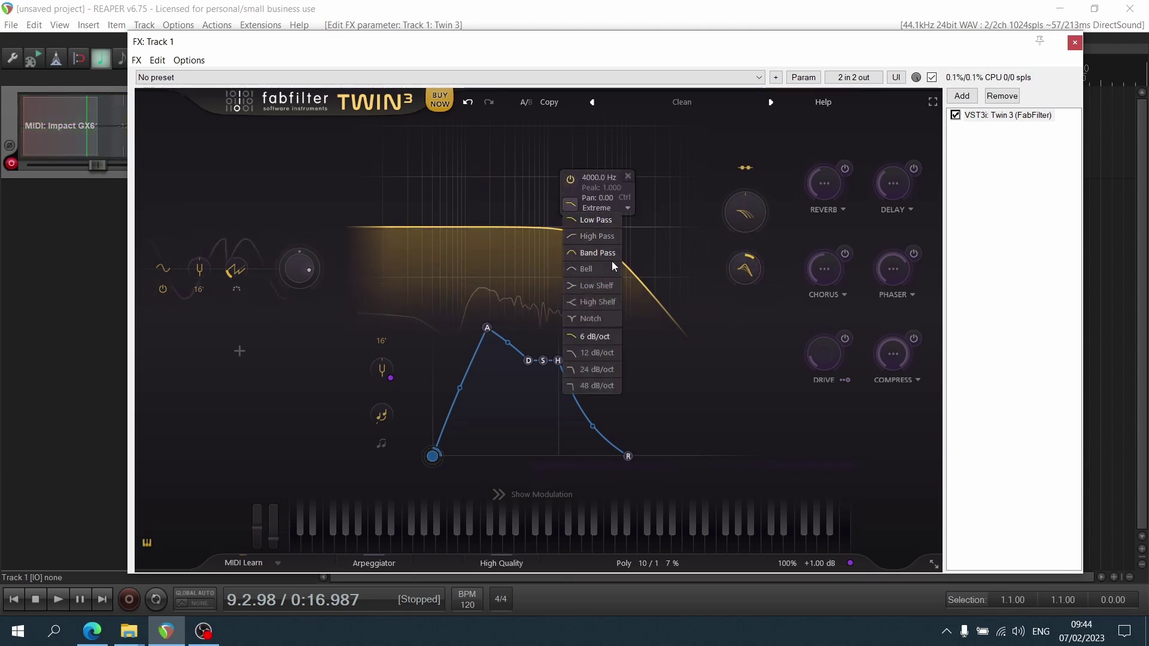
click(603, 351)
drag(738, 275, 743, 239)
scroll(744, 254, up, 3)
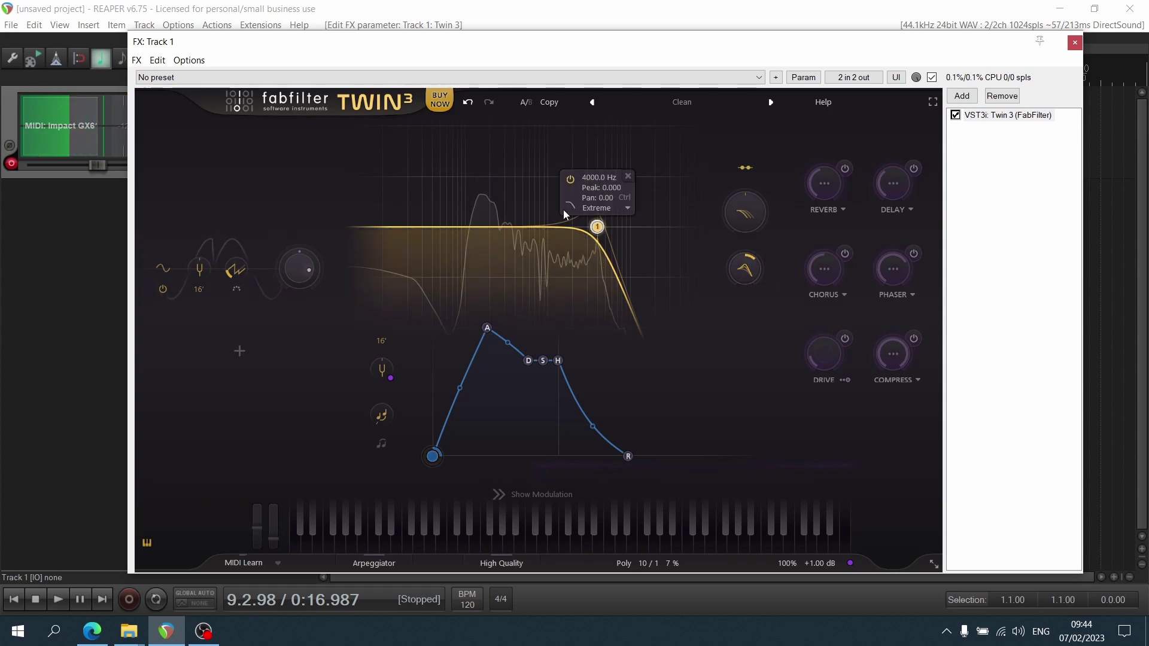
click(567, 206)
click(739, 267)
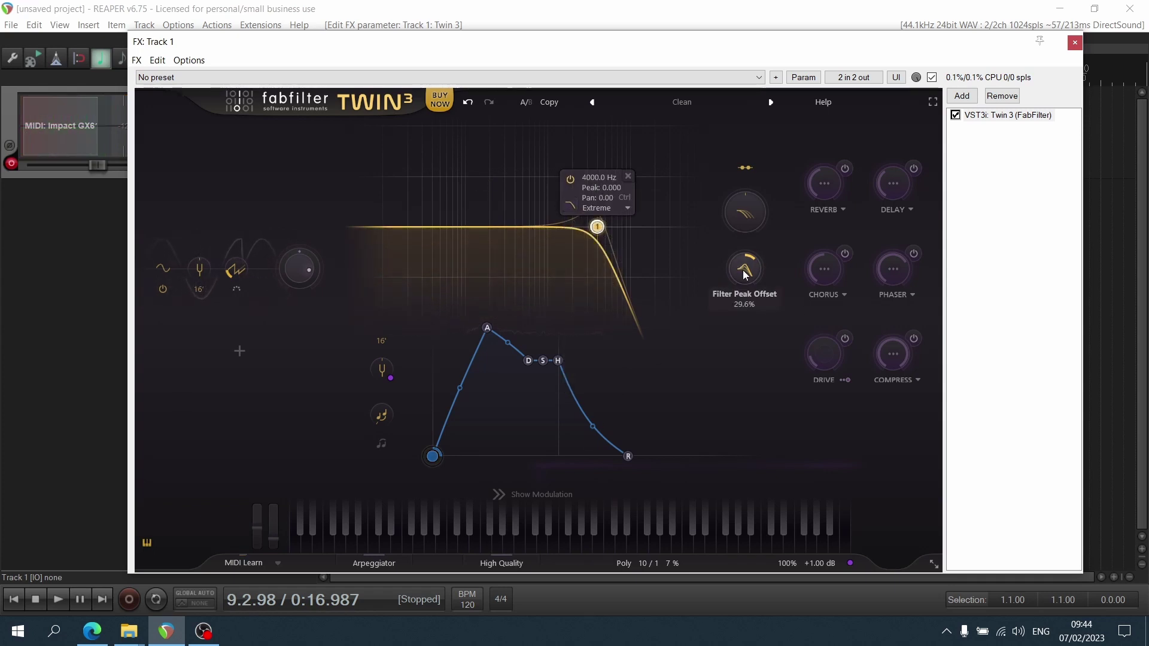
scroll(744, 293, down, 10)
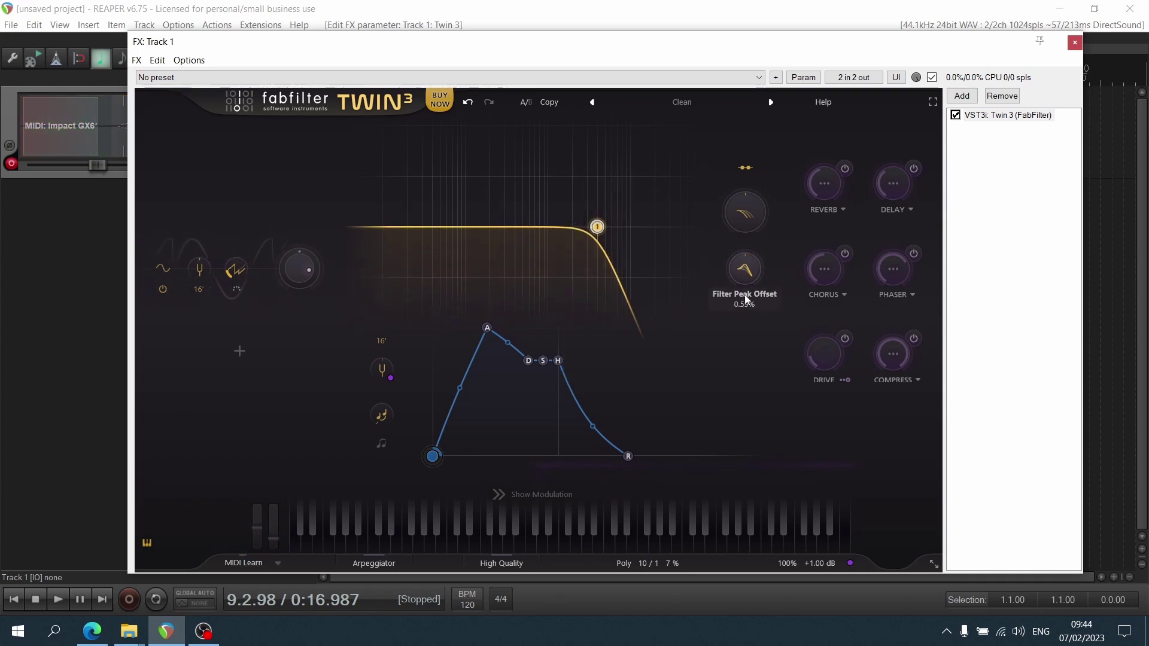
Lower the Filter Freq Offset to about -1.55 octaves, and look over the filter routing options without changing the routing.
mouse_move(745, 212)
mouse_down()
mouse_move(748, 195)
mouse_move(732, 247)
mouse_move(734, 194)
mouse_move(728, 264)
mouse_move(734, 182)
mouse_move(733, 222)
mouse_up()
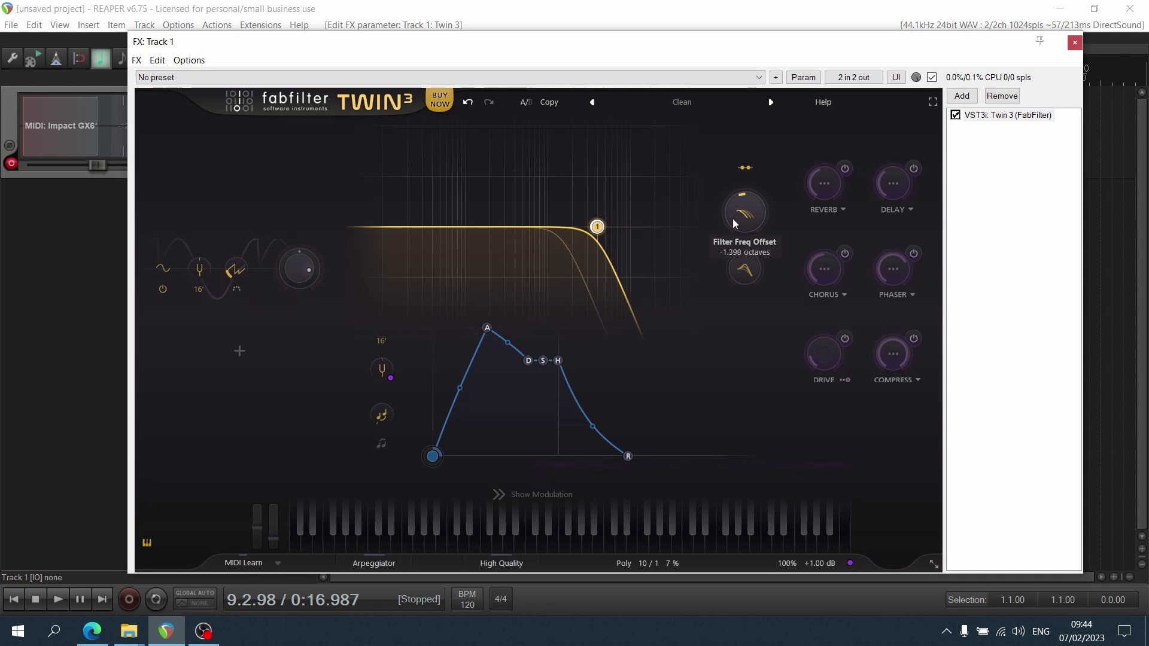
click(747, 166)
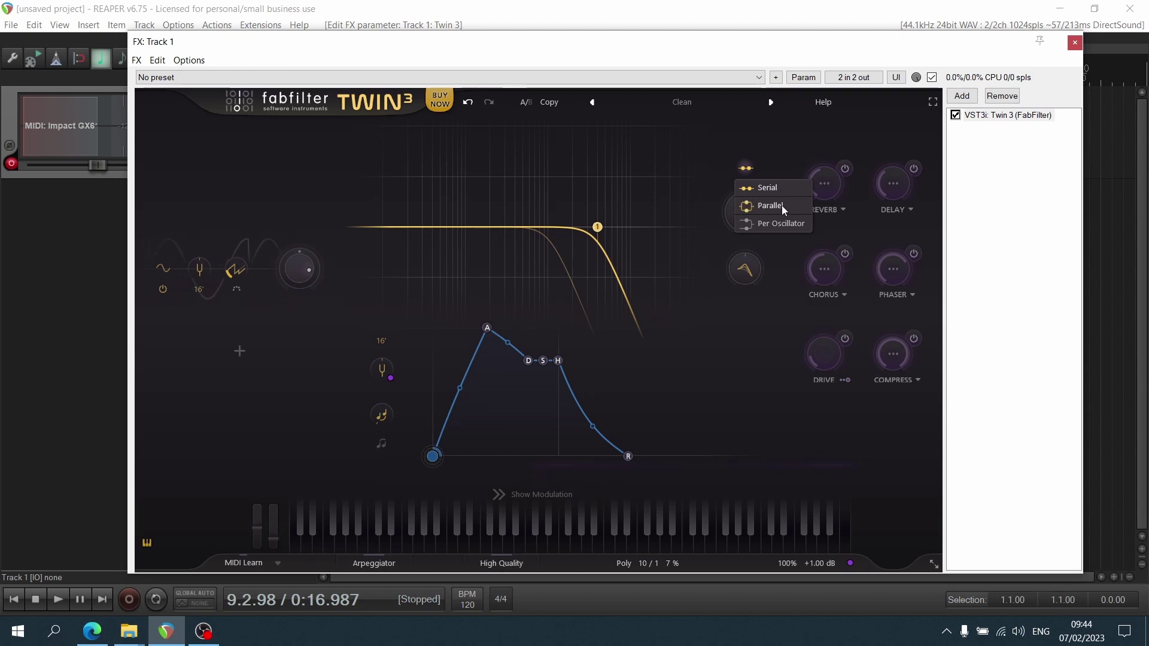
click(755, 133)
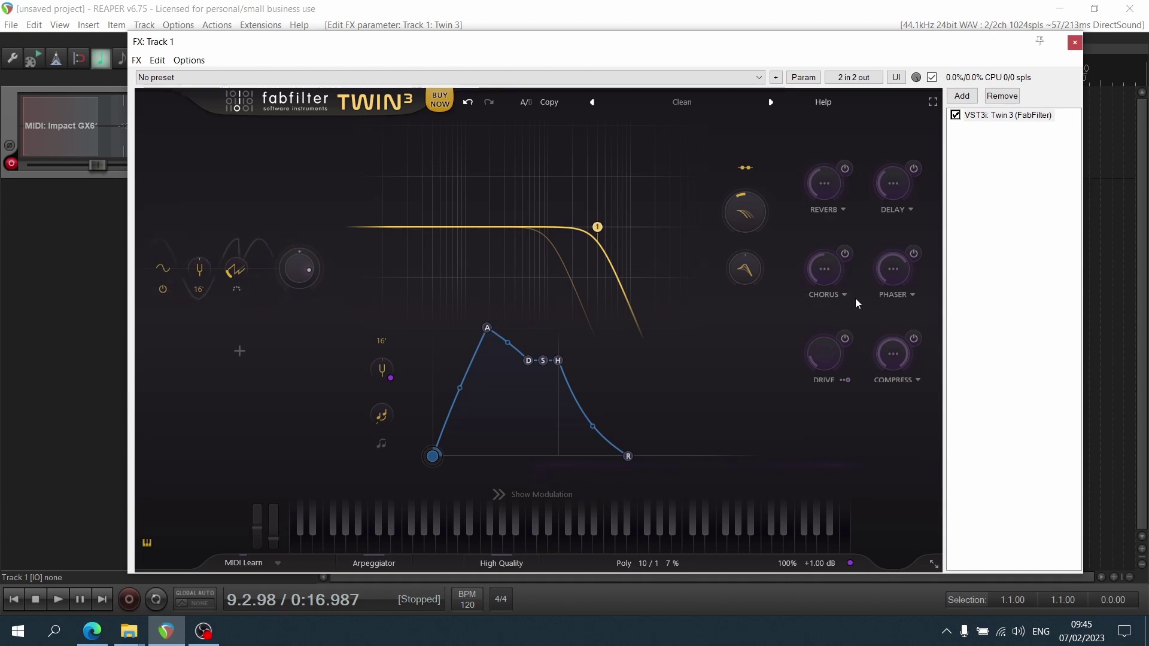
Enable the reverb and lengthen its Time to near maximum, with the Filter Freq Offset raised to about -1.16 octaves.
click(844, 168)
click(824, 184)
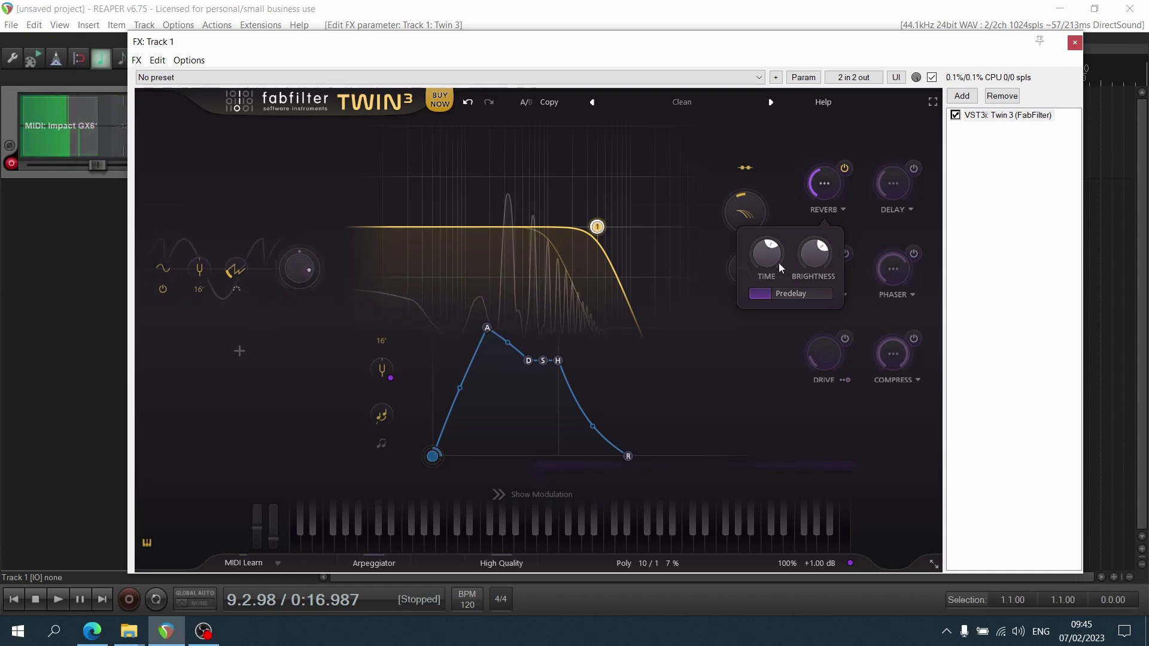
mouse_move(759, 208)
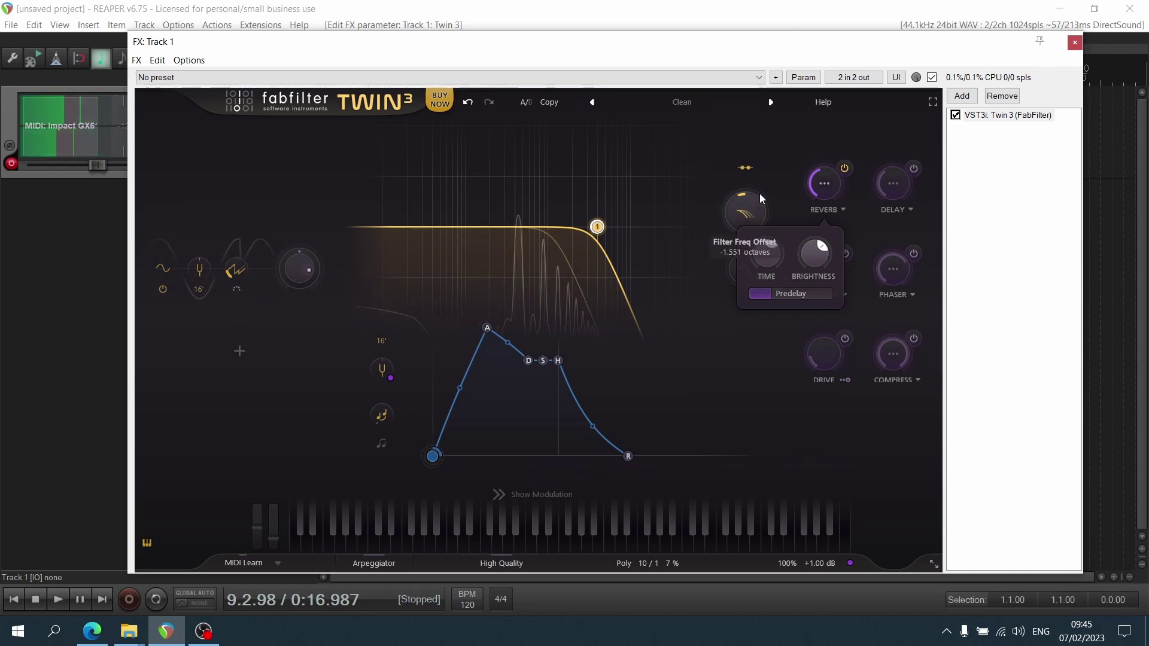
drag(759, 193, 761, 176)
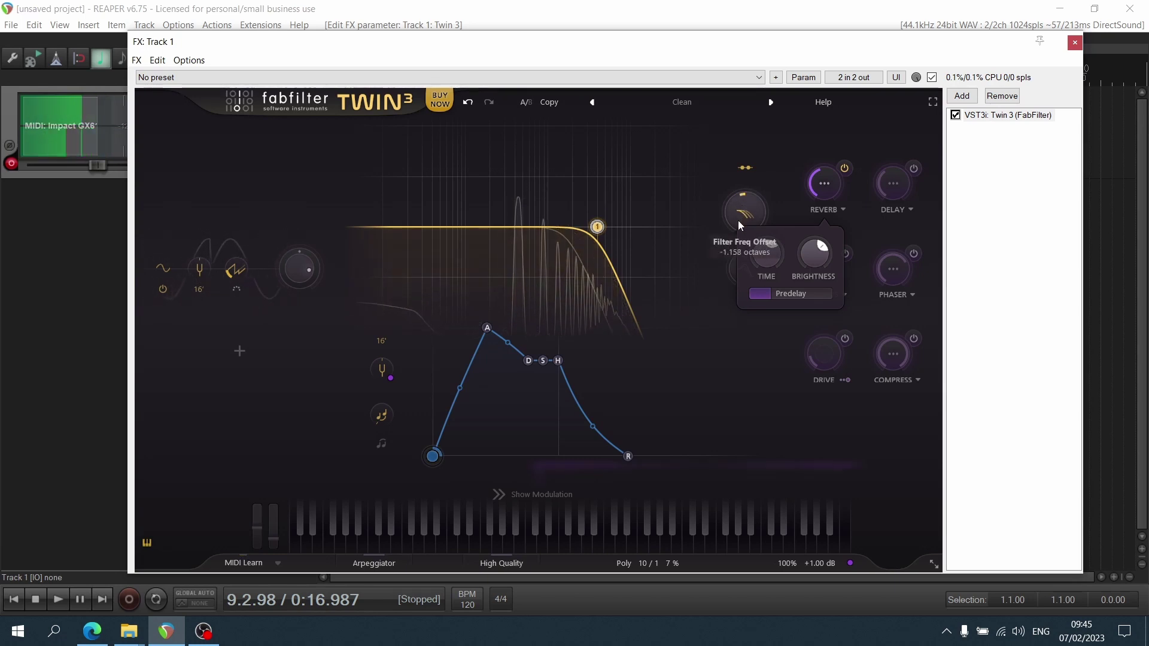
drag(759, 261, 778, 96)
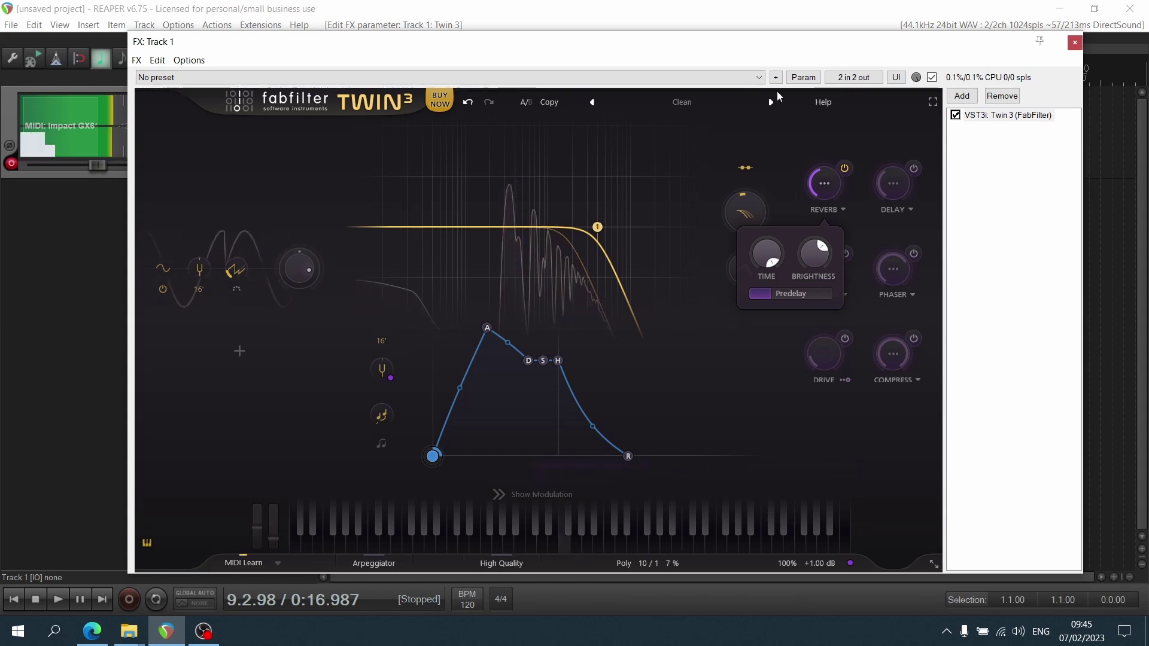
Try the reverb's Brightness high and low, settle it below midway, and set the Predelay to about 101.5 ms.
drag(838, 249, 803, 145)
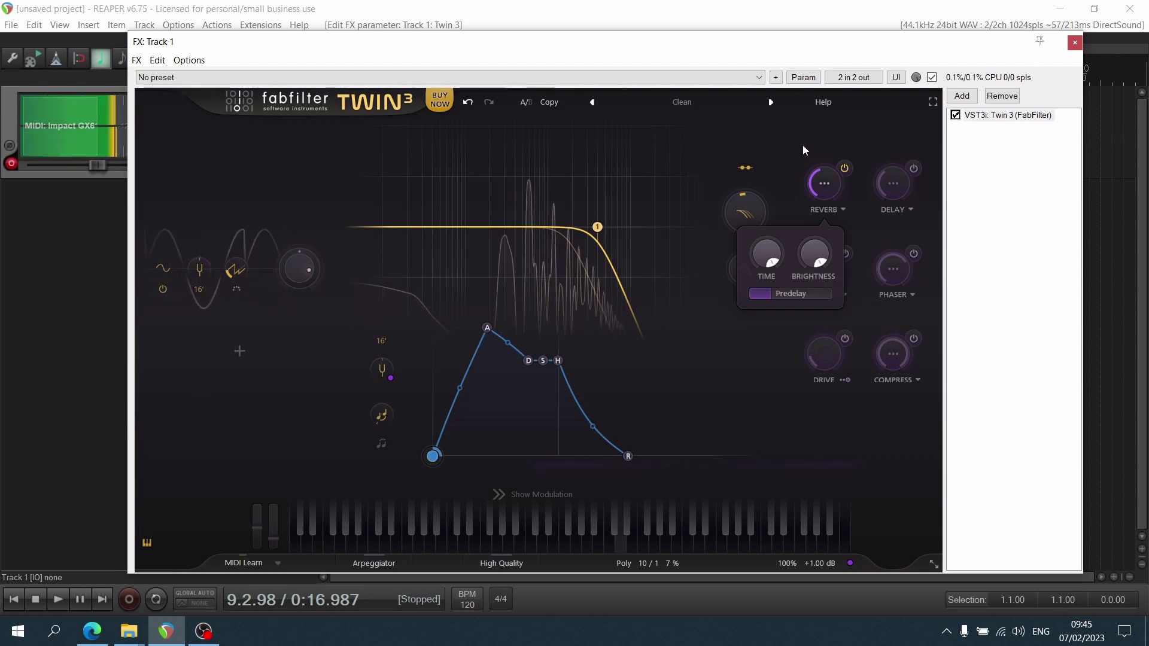
mouse_move(806, 245)
drag(806, 246, 810, 397)
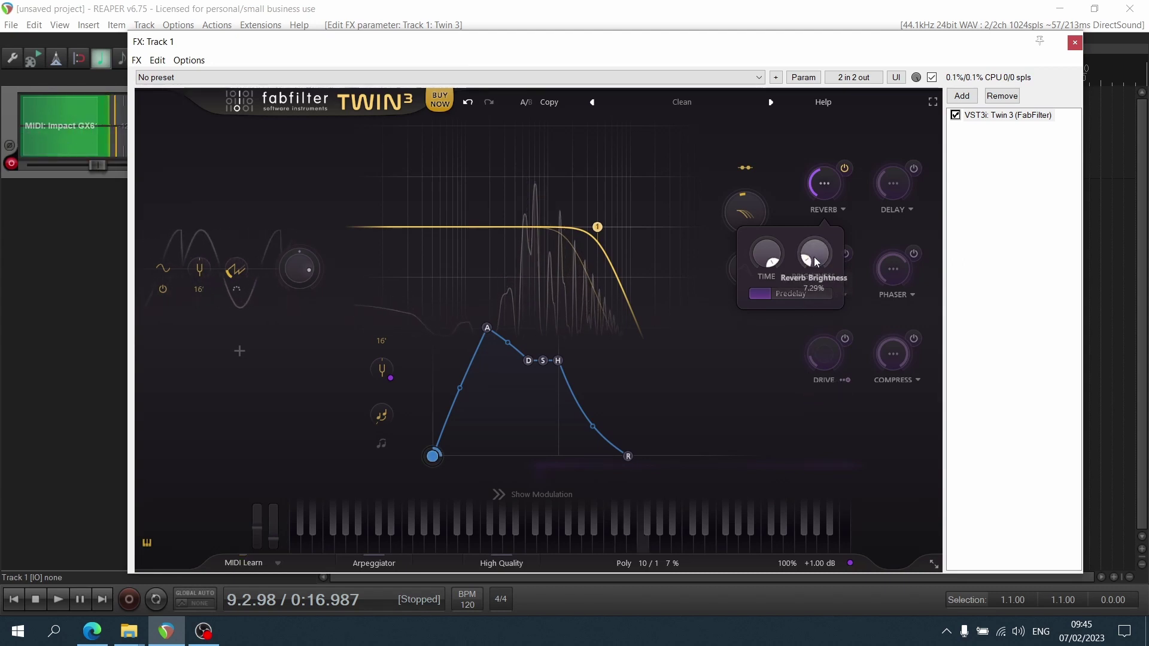
drag(813, 256, 816, 206)
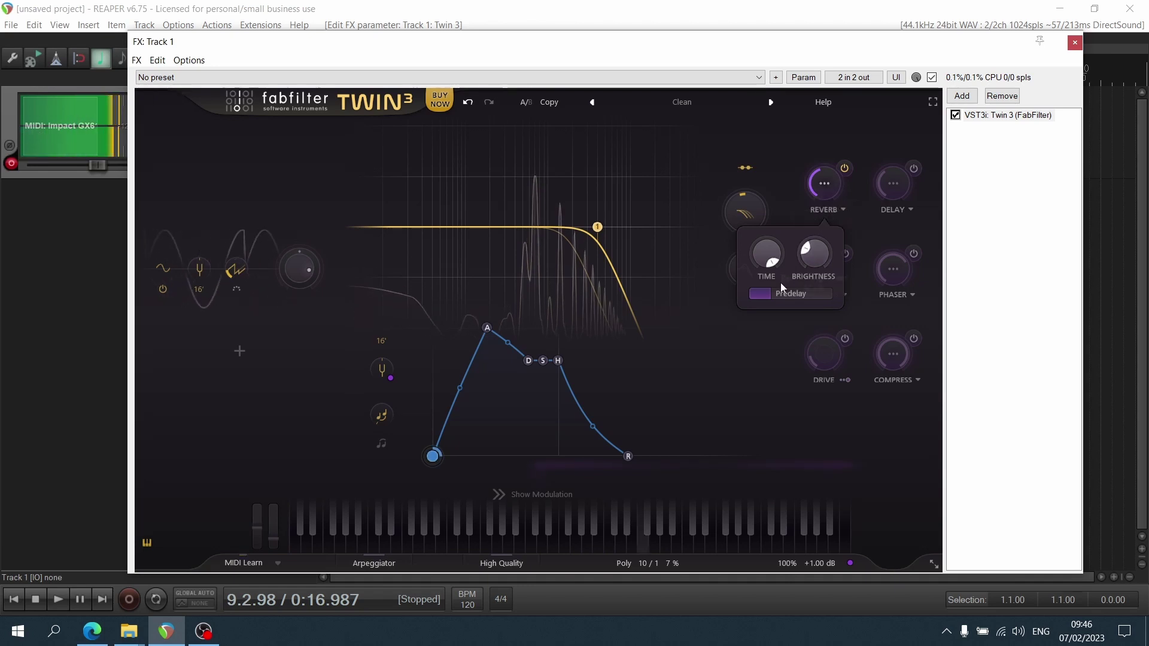
drag(760, 290, 807, 291)
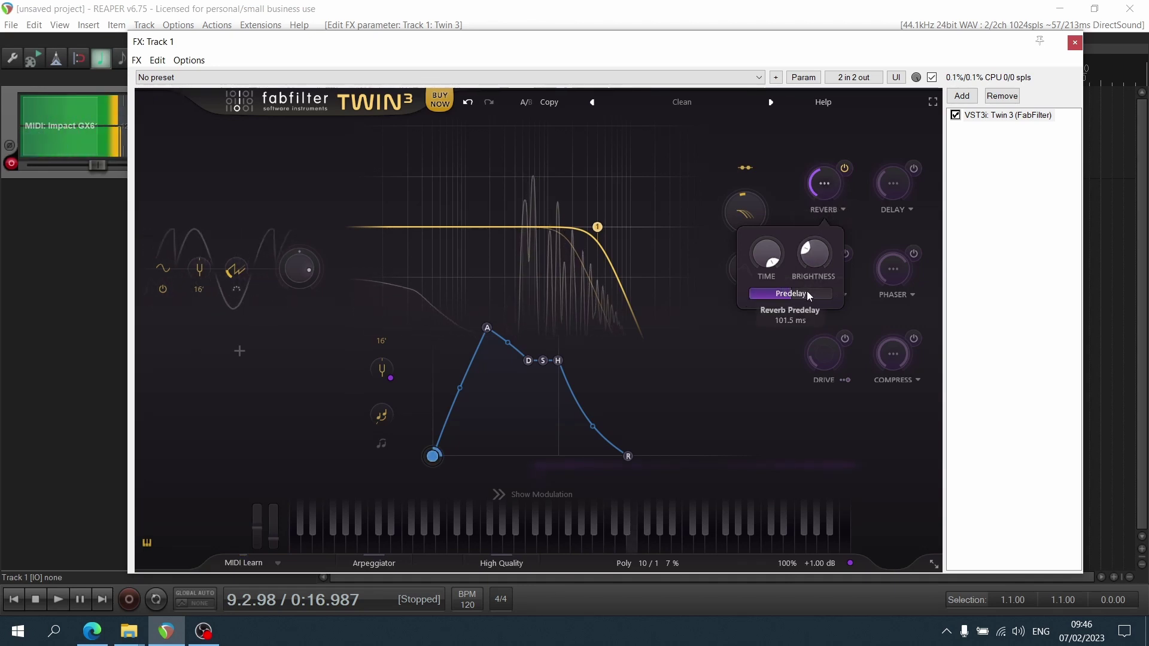
mouse_move(830, 185)
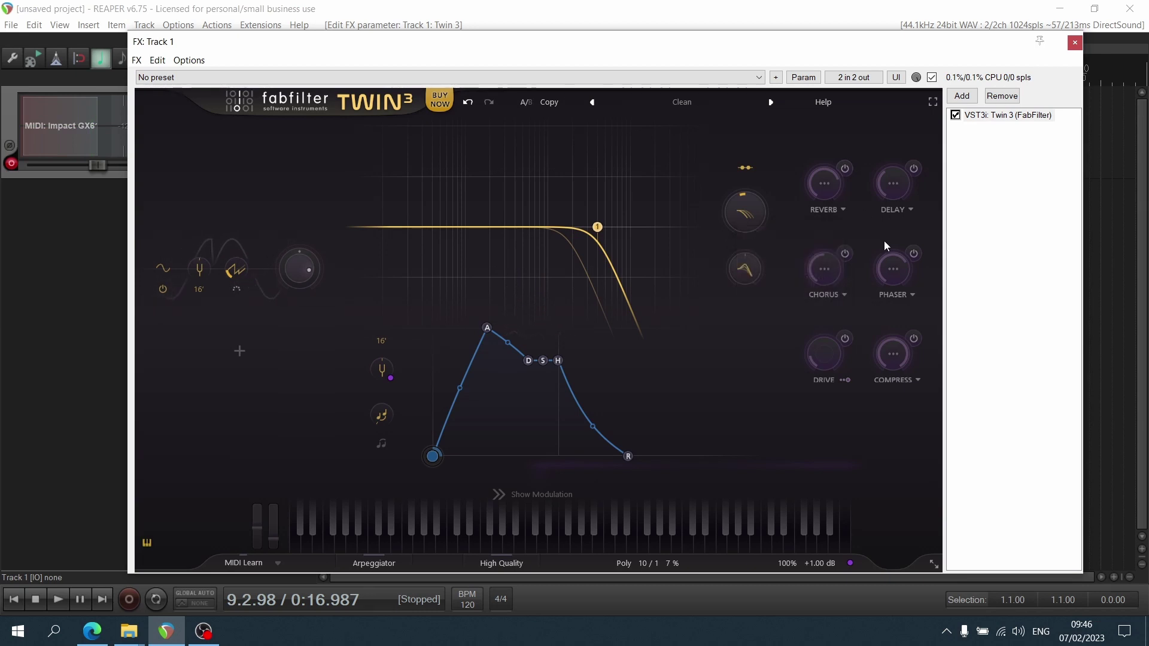
Enable the delay, open its settings, and switch its feedback mode to the alternative and back.
click(914, 169)
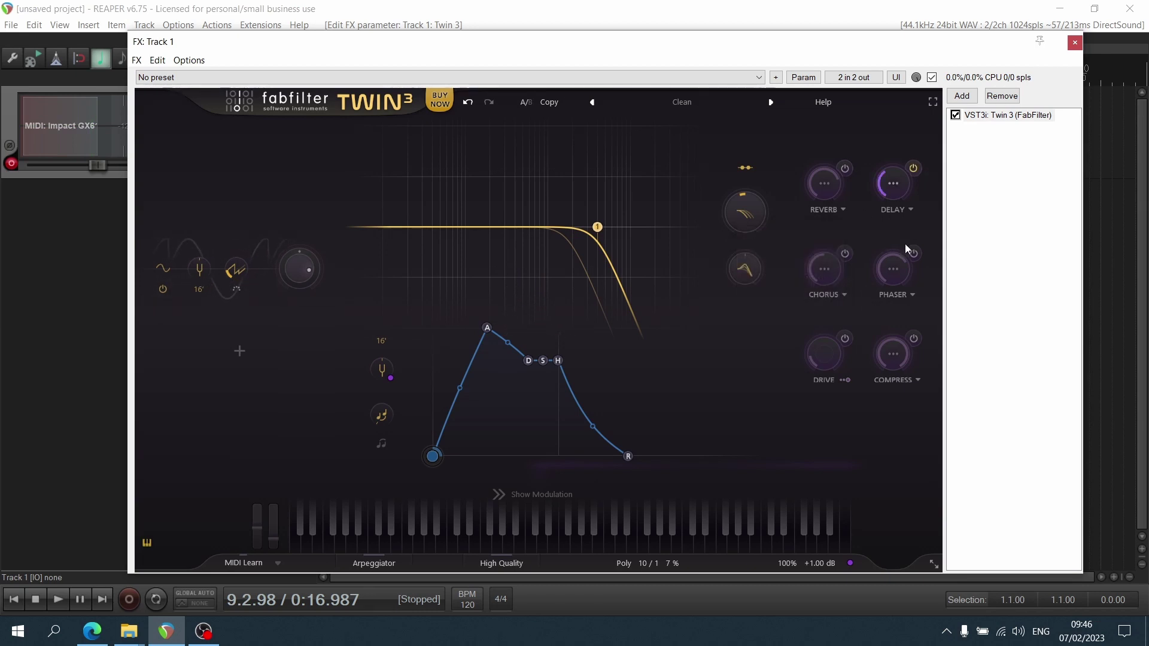
click(911, 210)
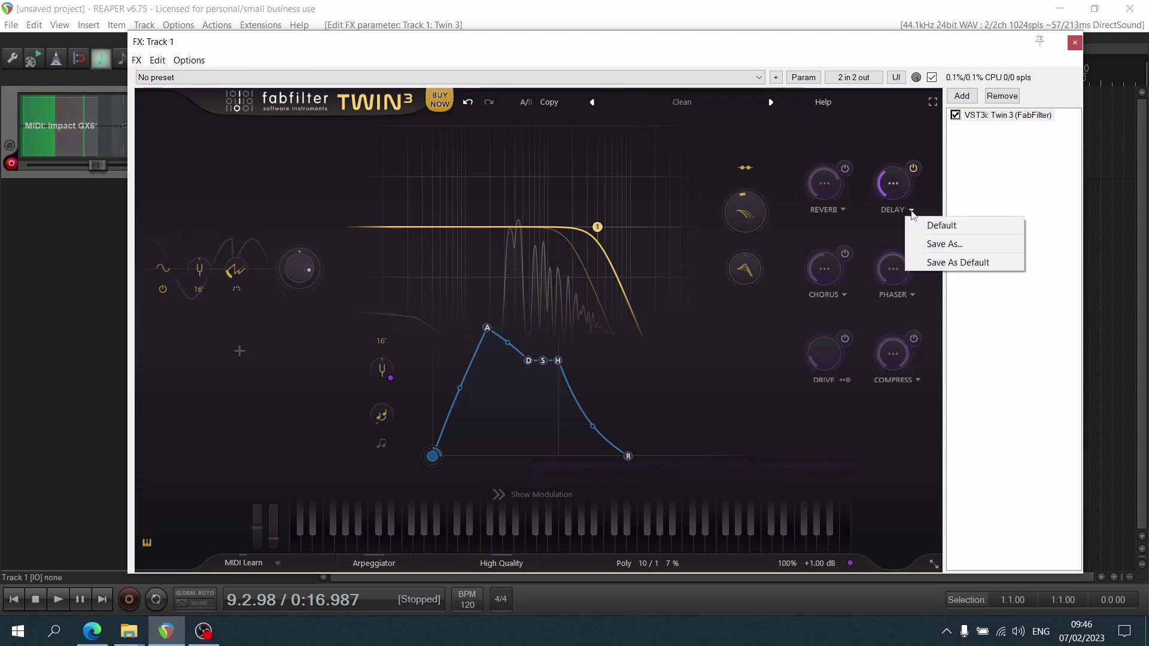
click(902, 182)
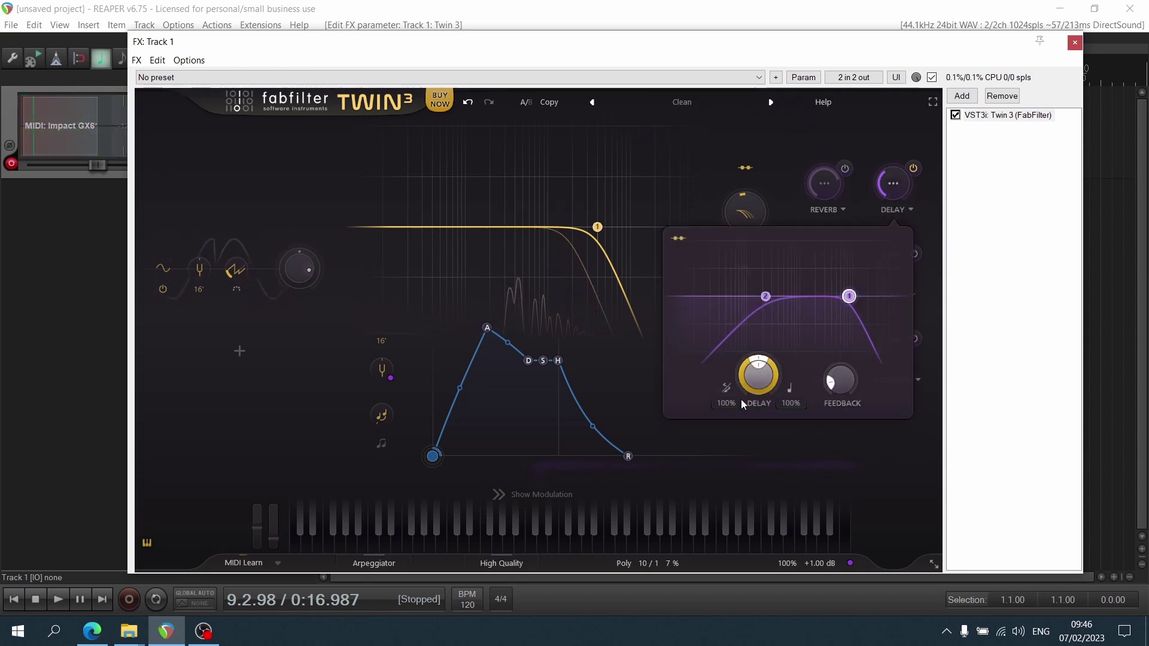
click(726, 390)
click(766, 419)
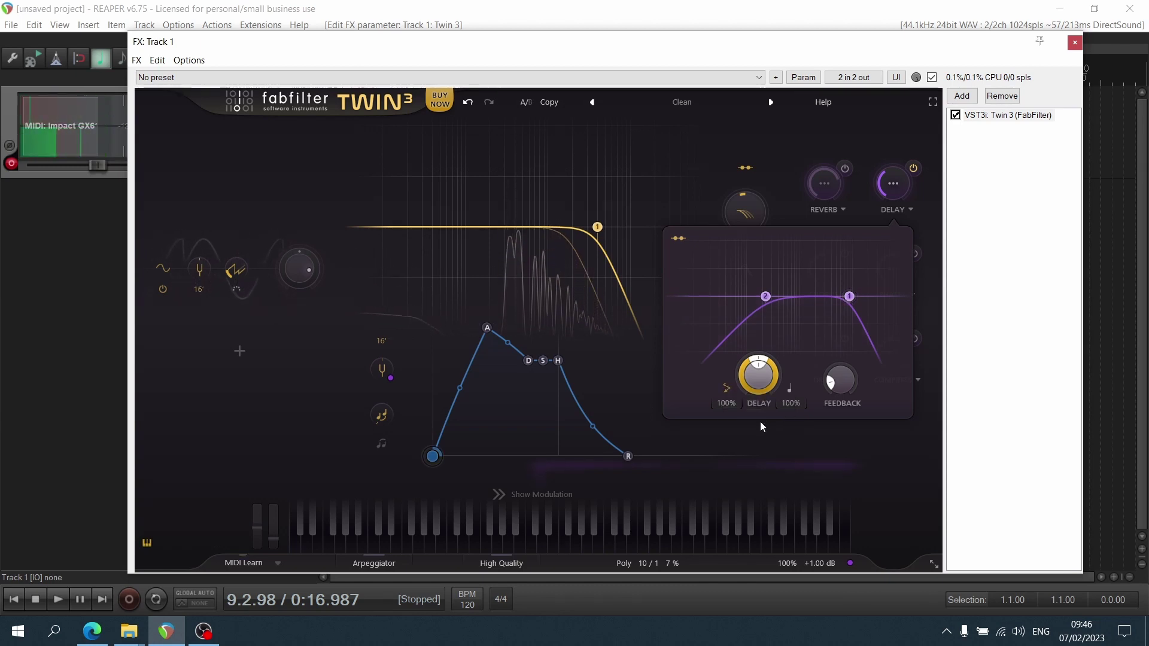
click(725, 389)
click(753, 403)
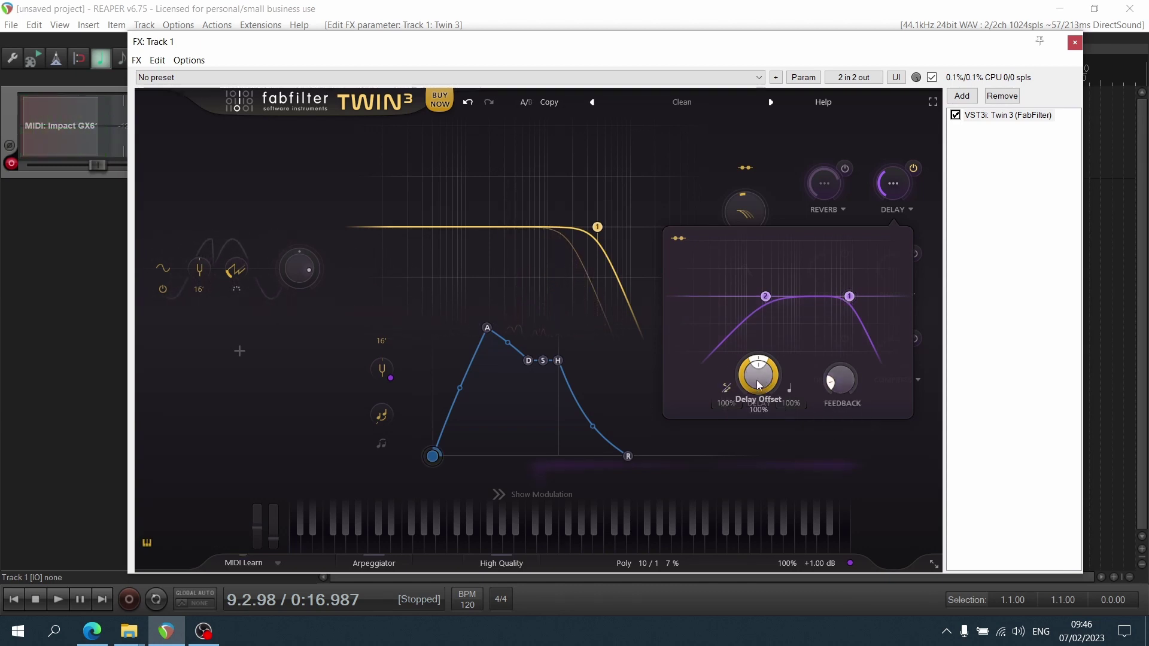
Raise the delay's second percentage to 102%, and try a higher Feedback before bringing it back down.
drag(800, 400, 800, 398)
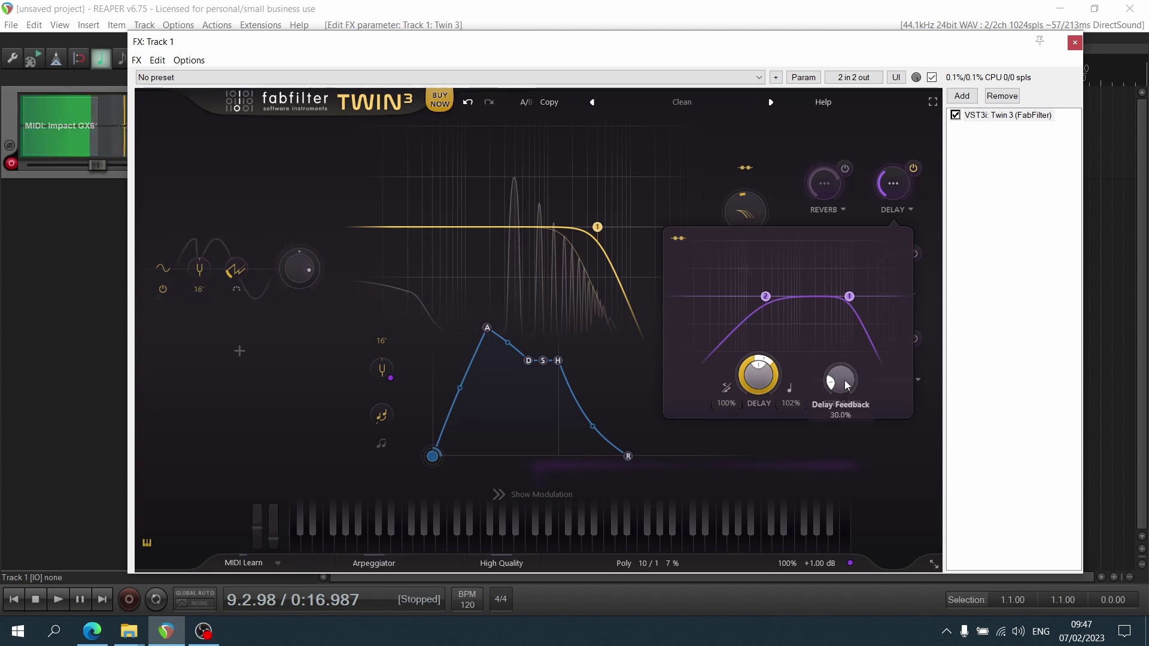
drag(845, 379, 853, 315)
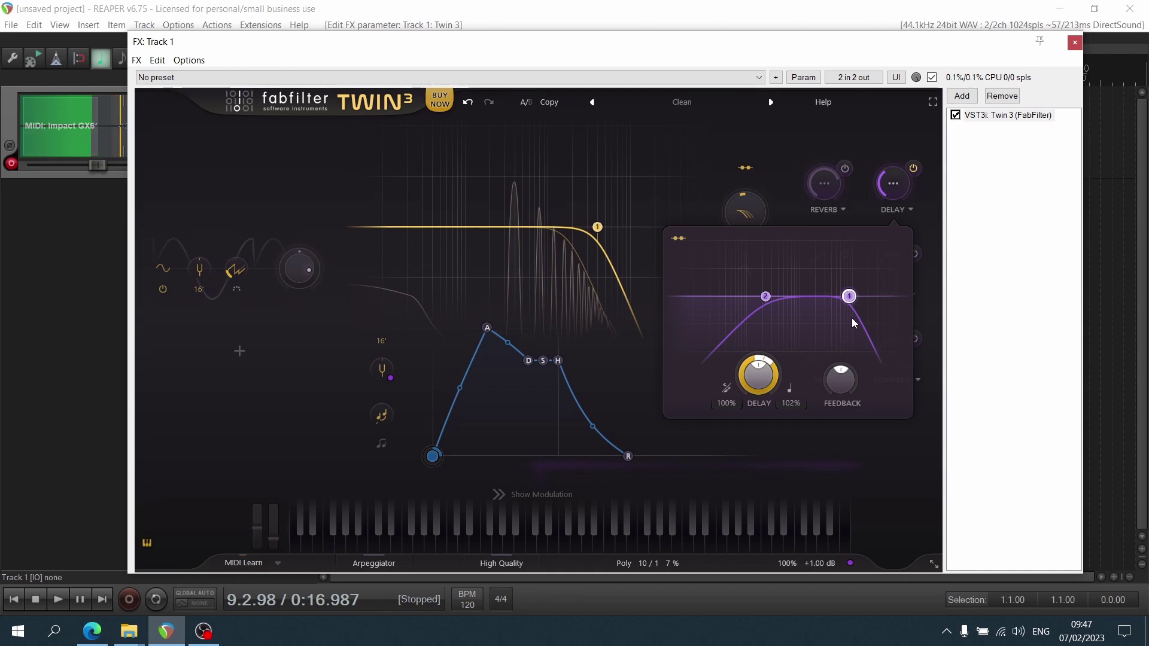
drag(838, 387, 839, 459)
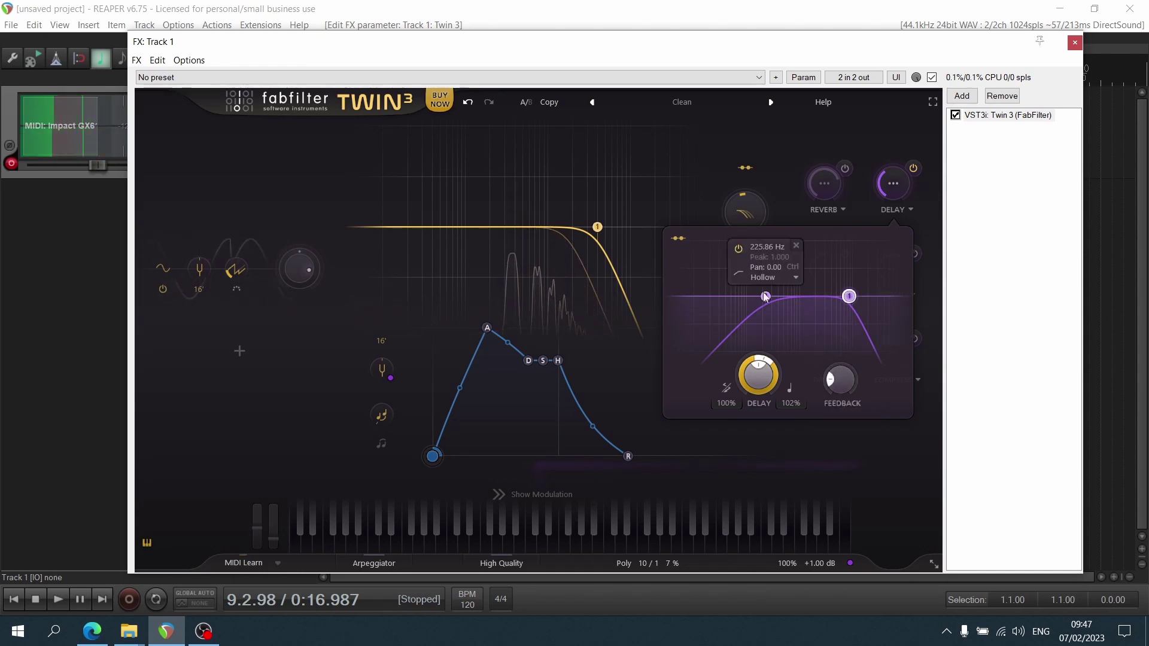
Move the delay's filter 2 to about 161 Hz and filter 1 to about 5784 Hz, keeping filter 1's Gentle style.
drag(764, 296, 757, 297)
drag(849, 297, 840, 297)
click(855, 278)
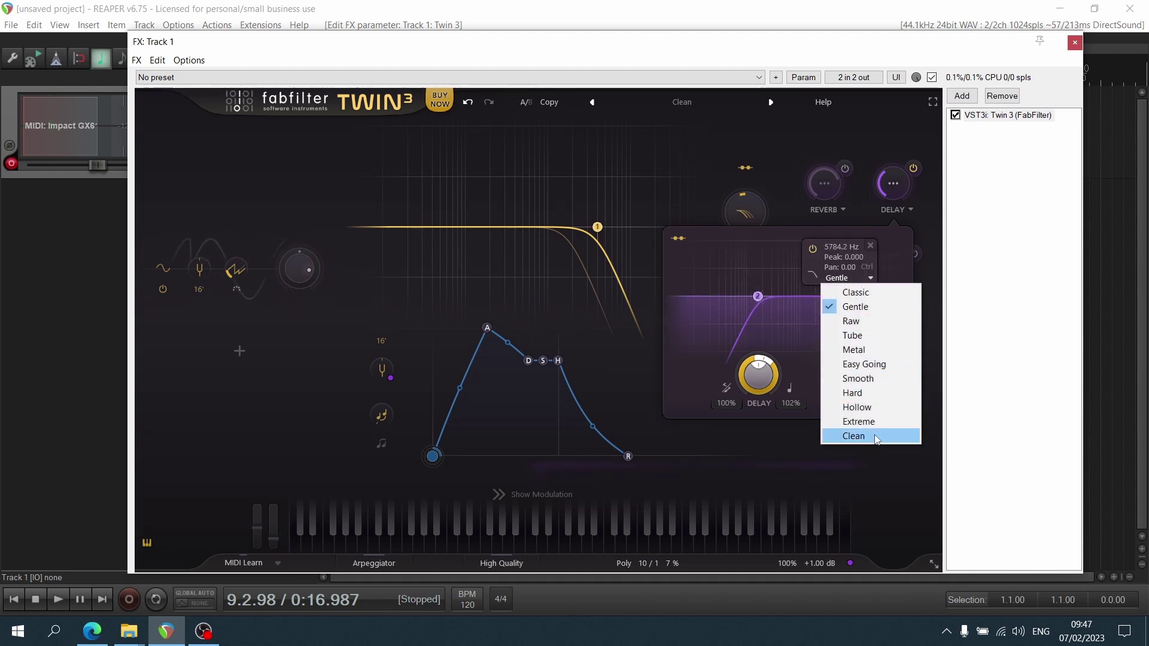
click(762, 303)
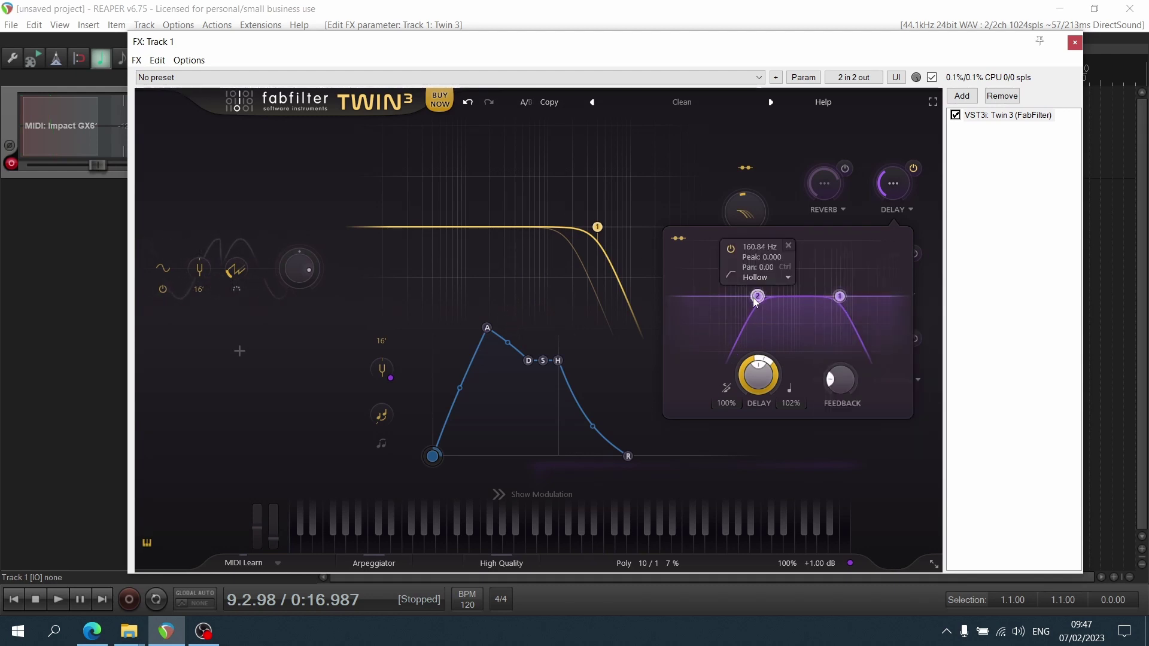
Try the delay's filter 1 at about 2784 Hz with a raised peak, and settle it nearly flat at about 2933 Hz.
drag(842, 298, 825, 274)
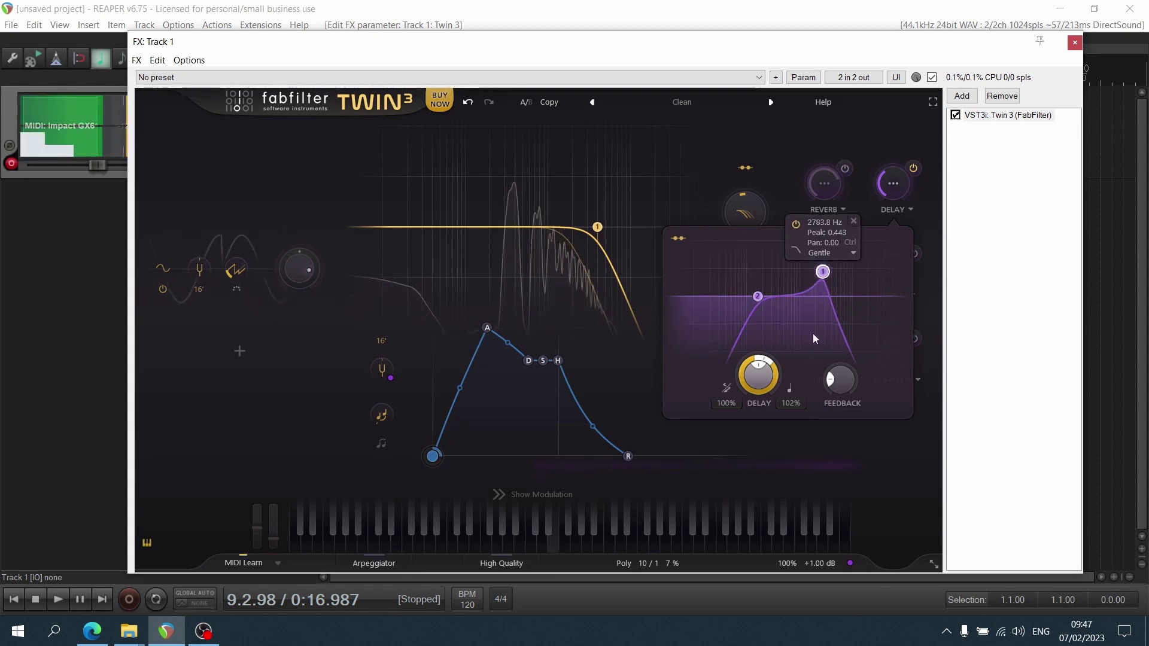
mouse_move(855, 401)
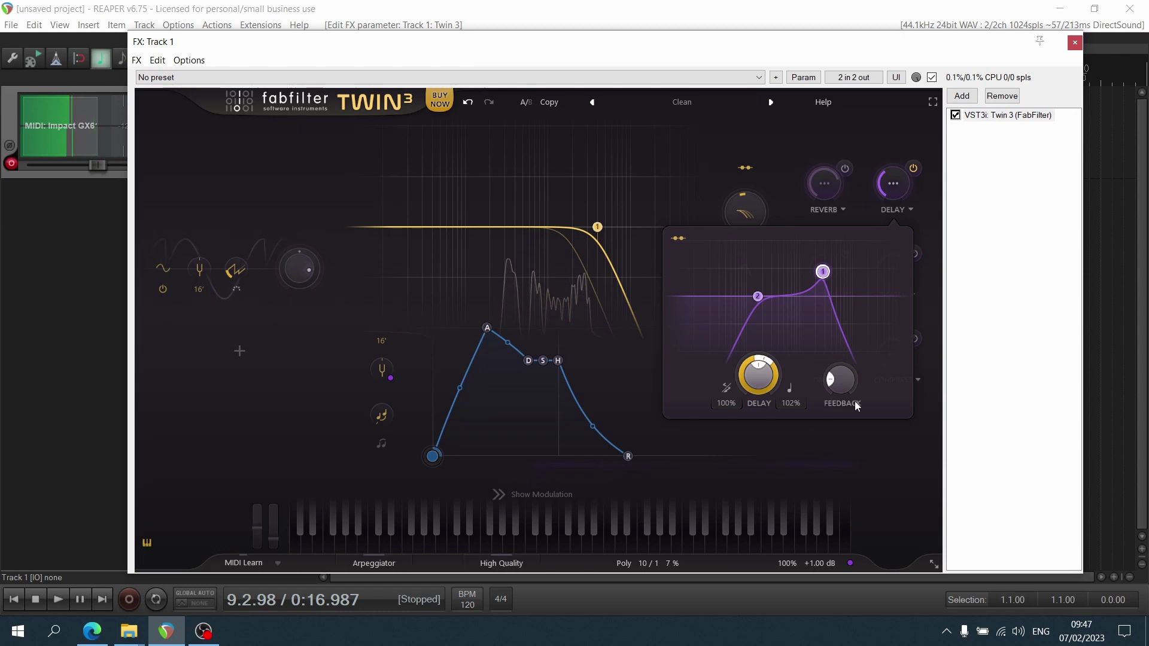
drag(823, 271, 825, 296)
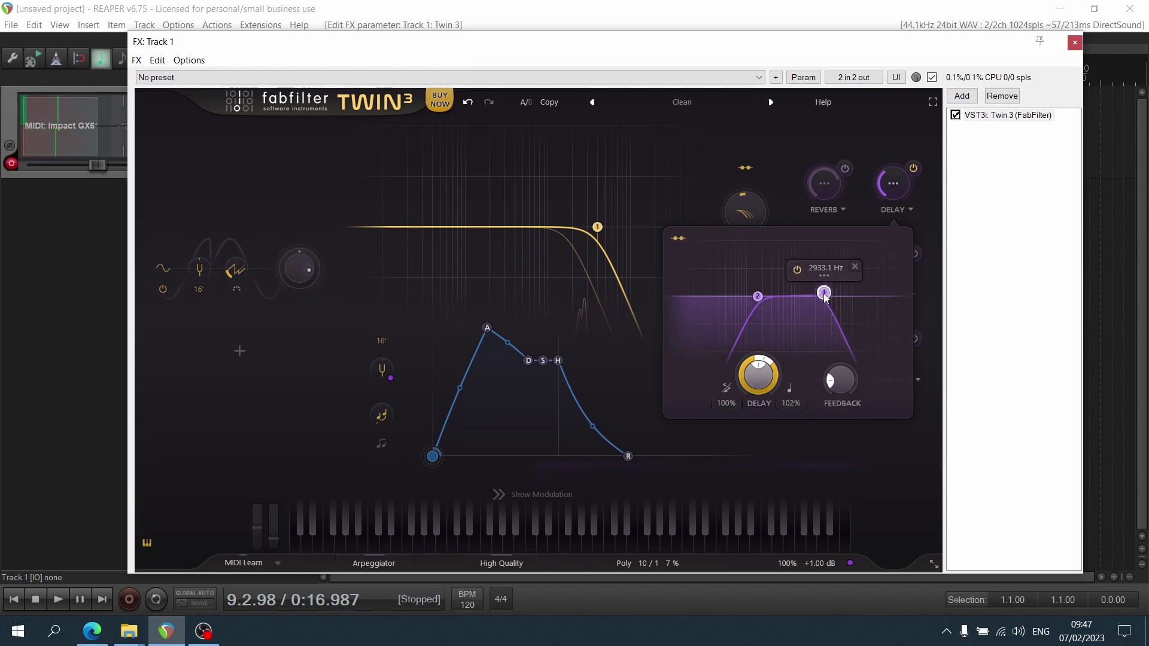
Try the Parallel and Per Delay routings for the delay's filters before returning to Serial.
click(683, 235)
click(708, 275)
click(682, 239)
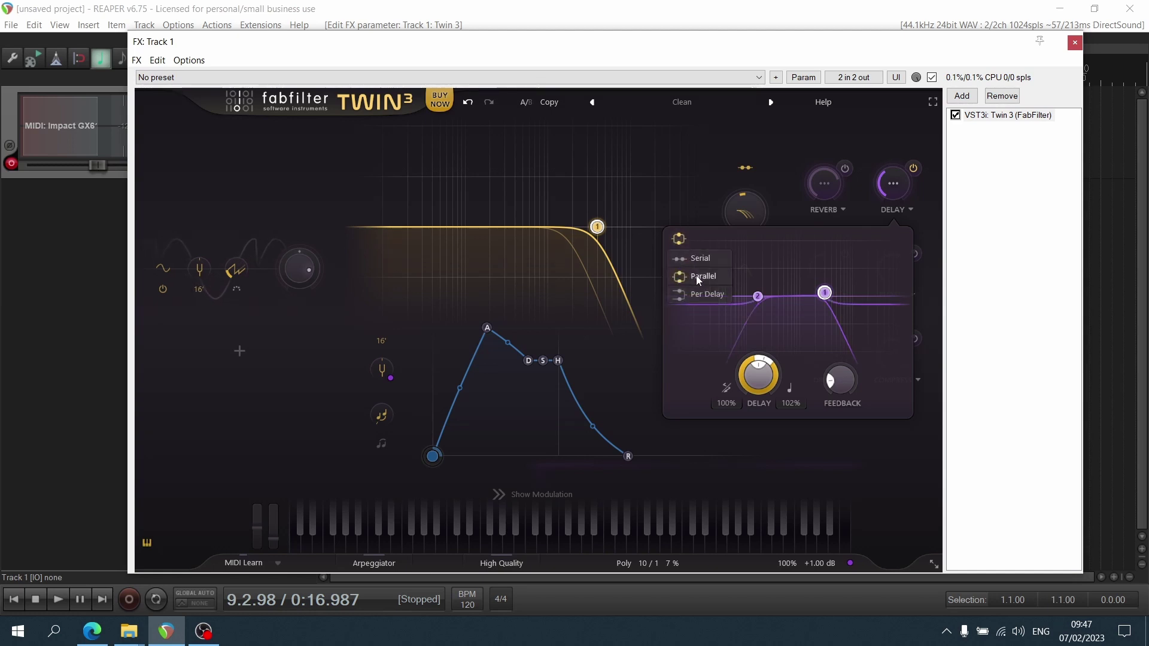
click(700, 294)
click(688, 257)
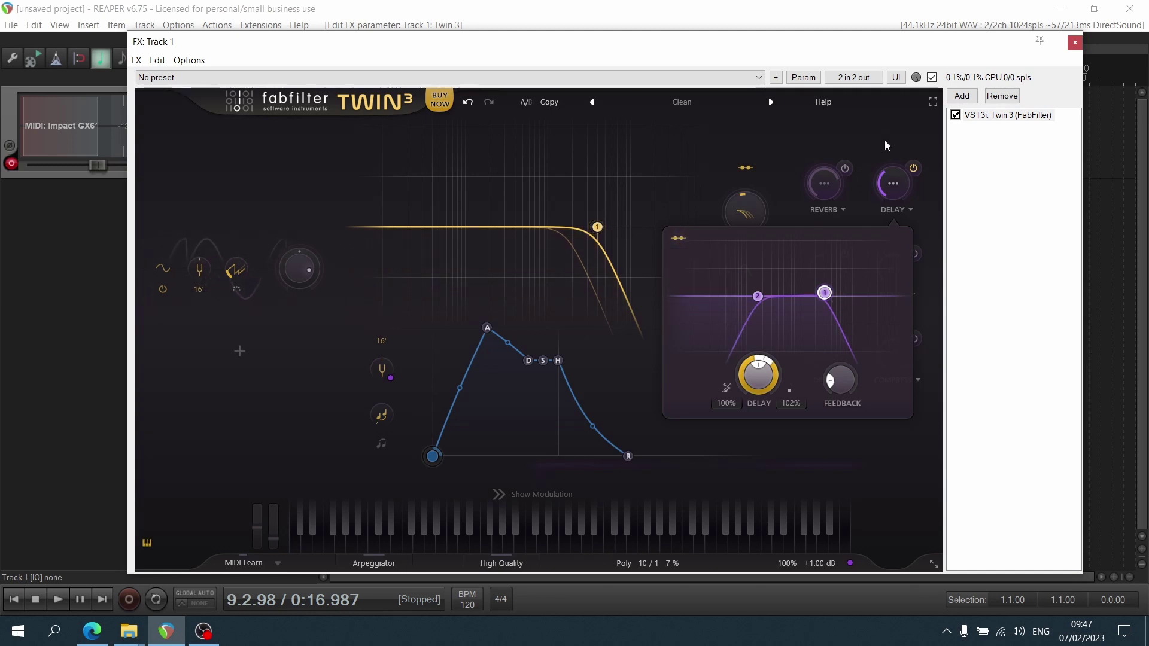
Switch from the delay to the chorus, open its settings, and try Single mode before returning to Double.
click(798, 140)
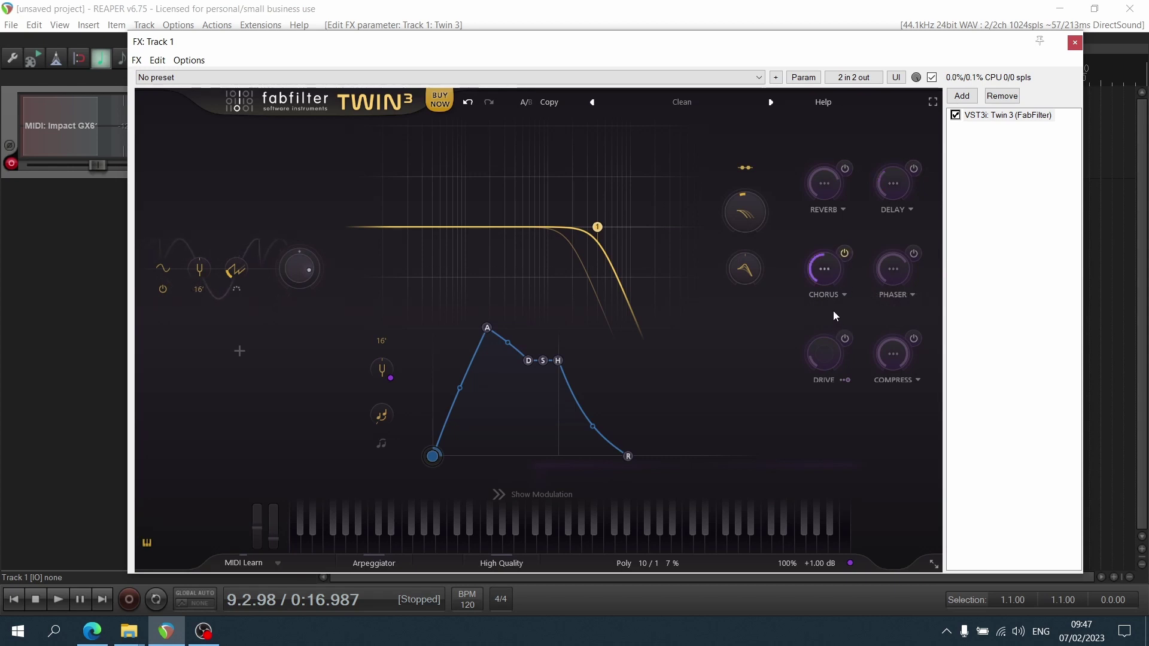
click(830, 273)
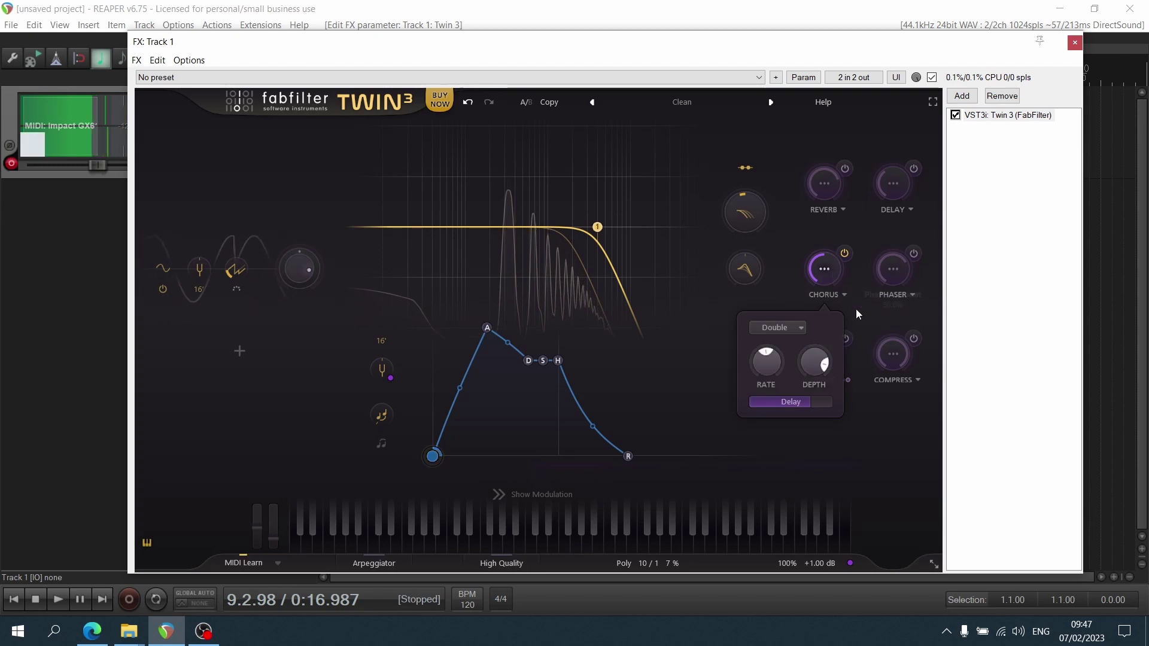
click(798, 328)
click(802, 346)
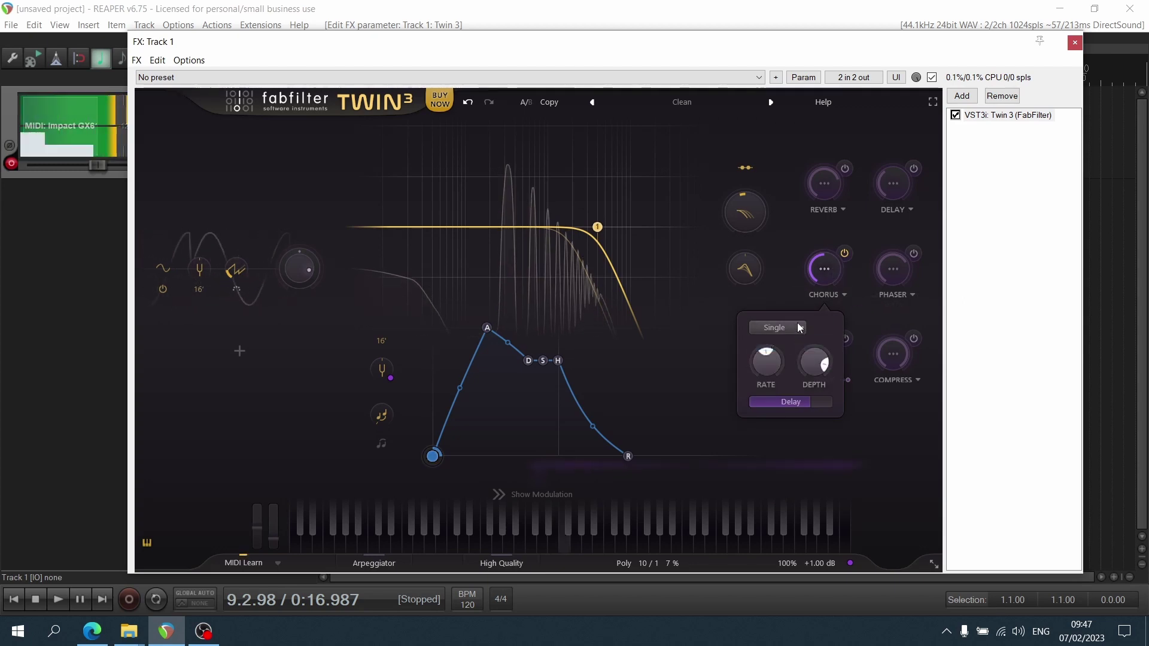
click(797, 323)
click(802, 354)
Set the chorus Delay to about 28 ms and its Amount to about 14.4%, varying the Rate and Depth.
mouse_move(796, 406)
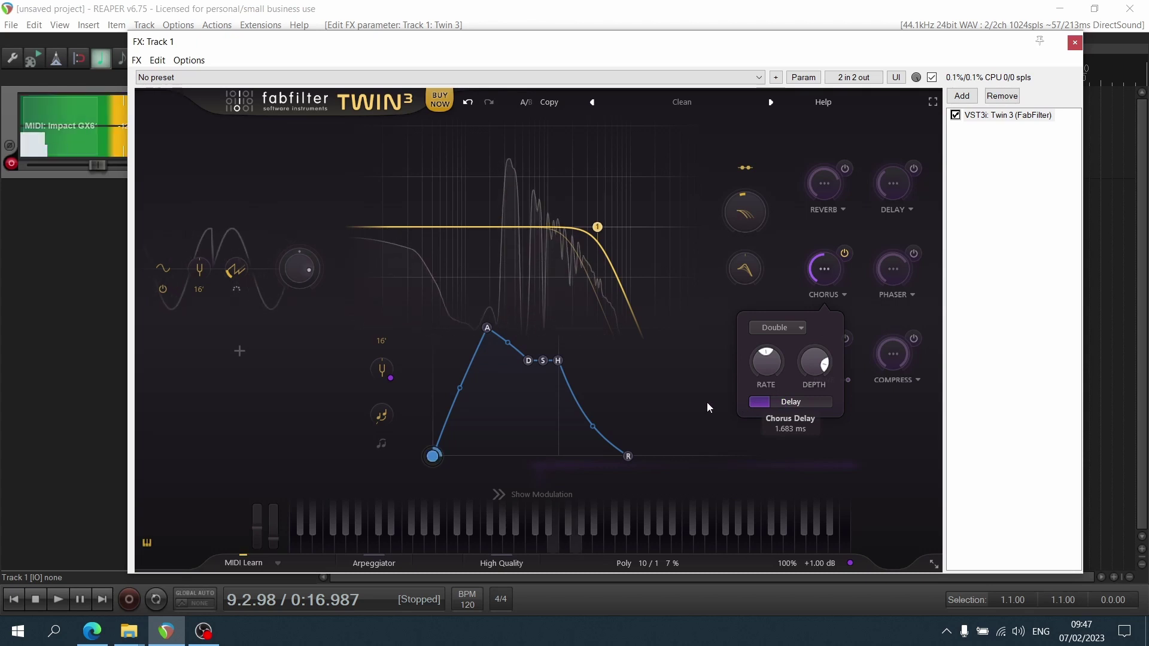
drag(706, 402, 817, 407)
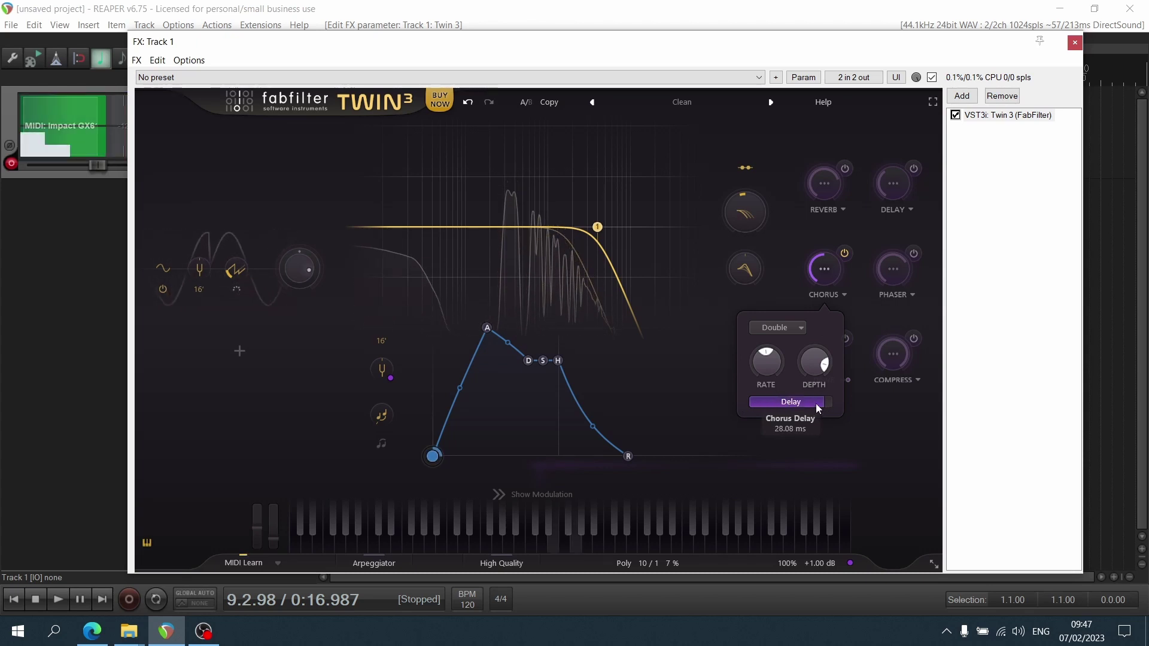
drag(772, 371, 767, 398)
drag(814, 361, 809, 340)
drag(804, 393, 808, 359)
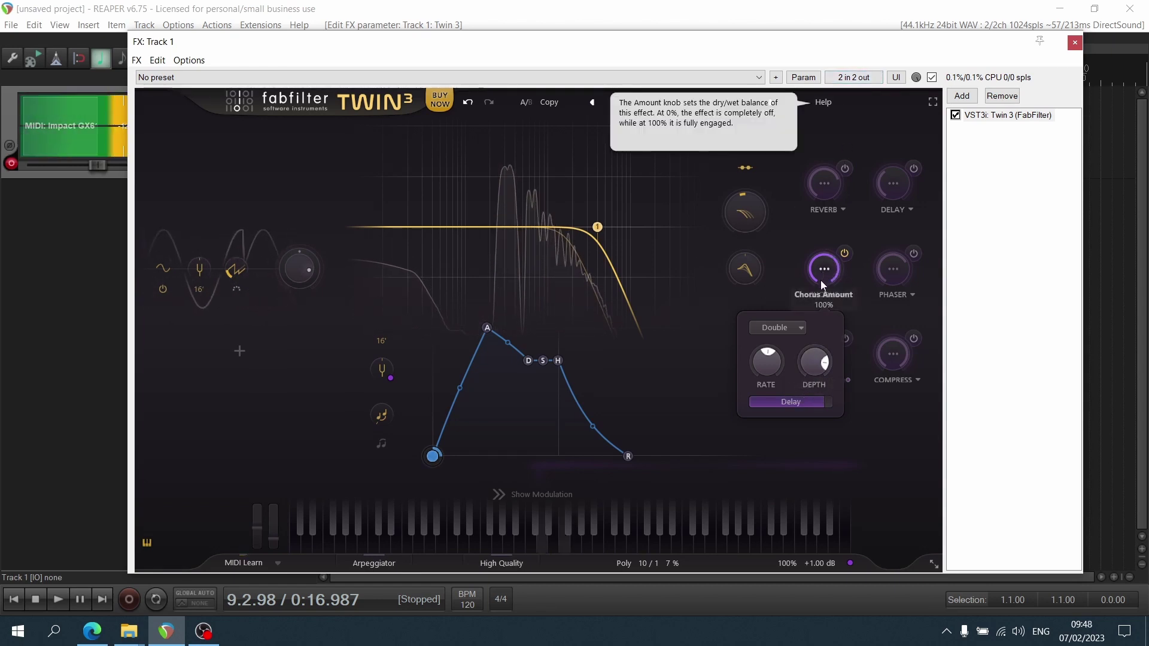
drag(820, 282, 817, 383)
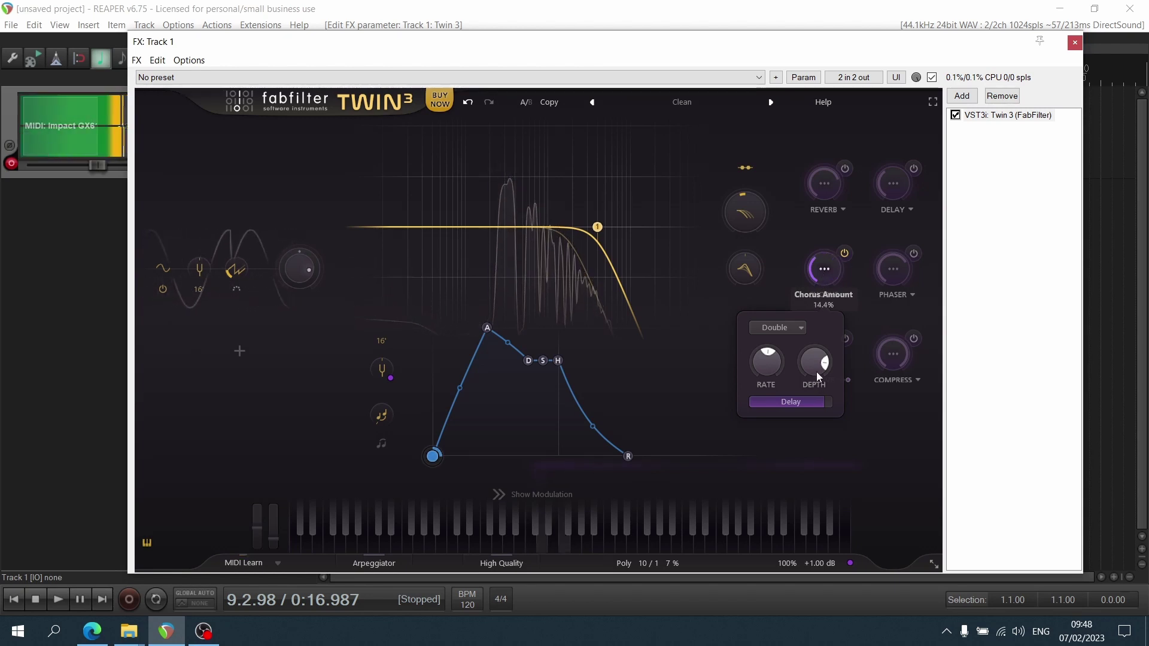
Combine the chorus with the reverb and delay, and switch all three effects off.
click(845, 169)
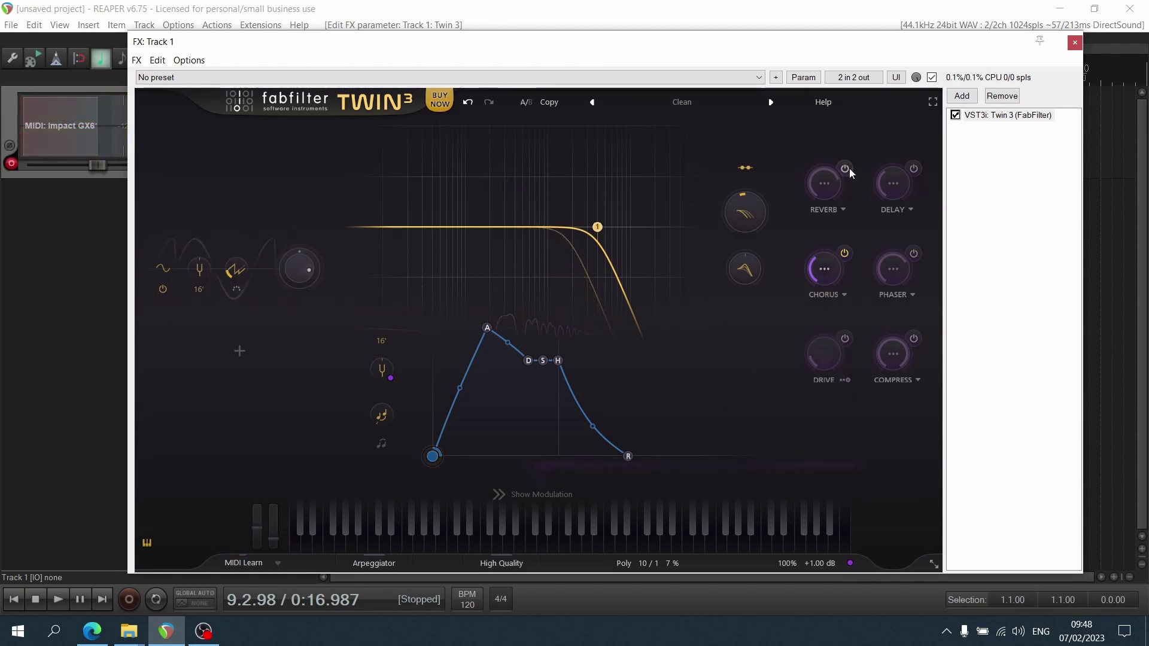
click(914, 170)
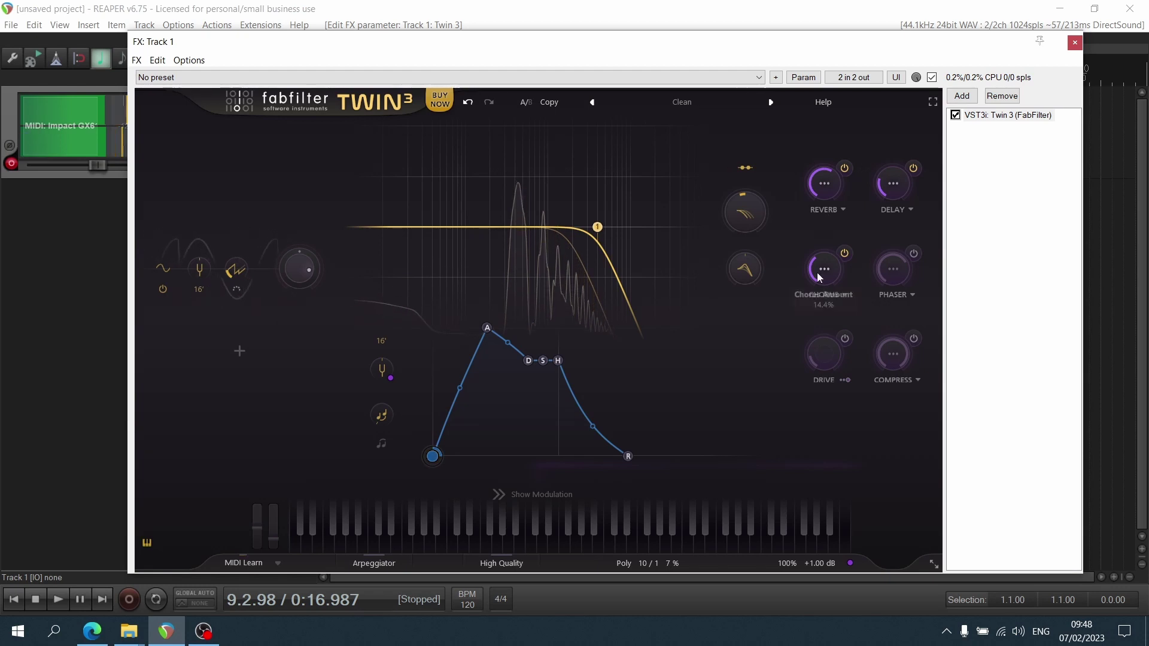
click(839, 254)
click(845, 169)
click(913, 168)
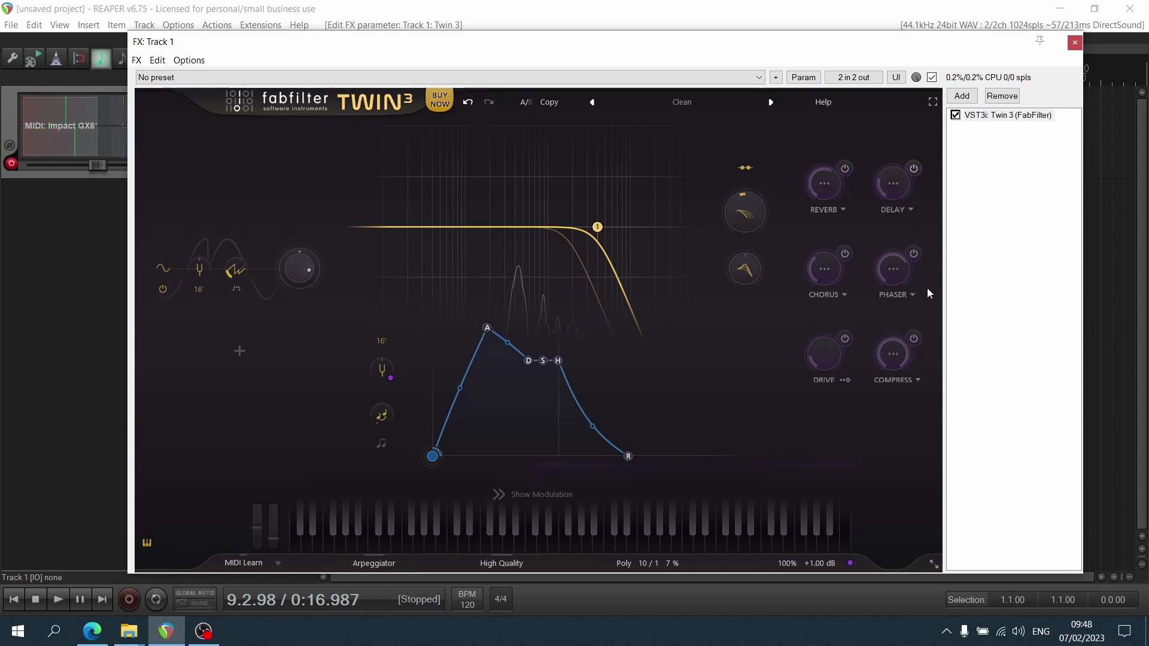
Enable the phaser, set its Shift to about 0.278, and vary its Rate before settling at about 0.203 Hz.
click(900, 269)
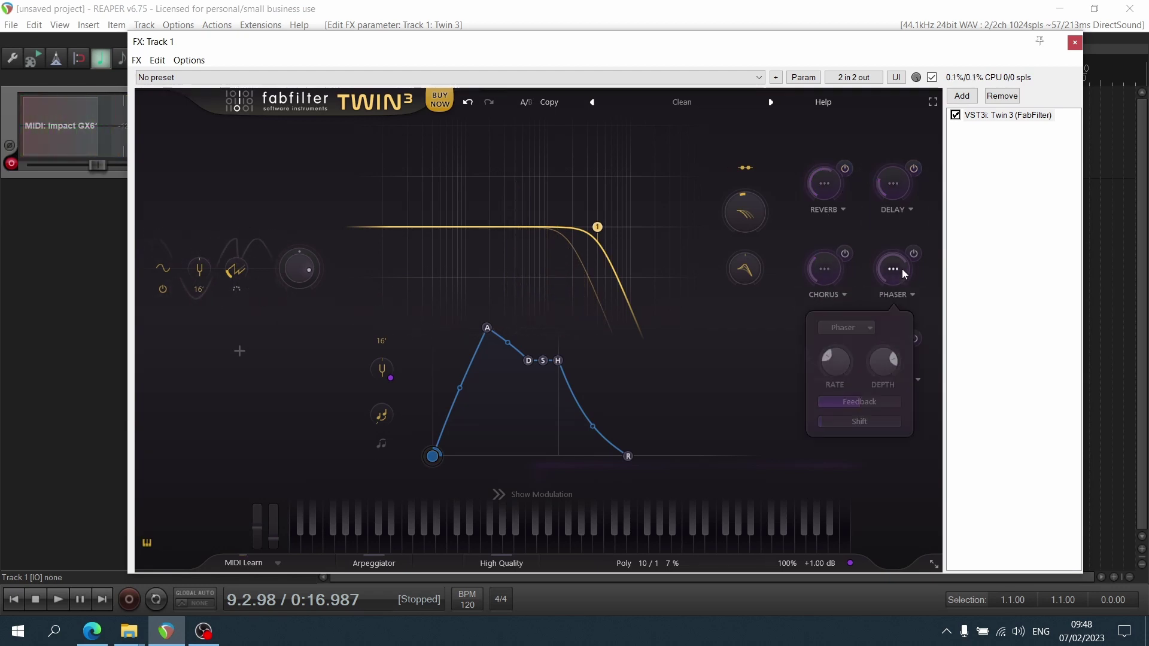
click(859, 325)
click(913, 256)
click(913, 256)
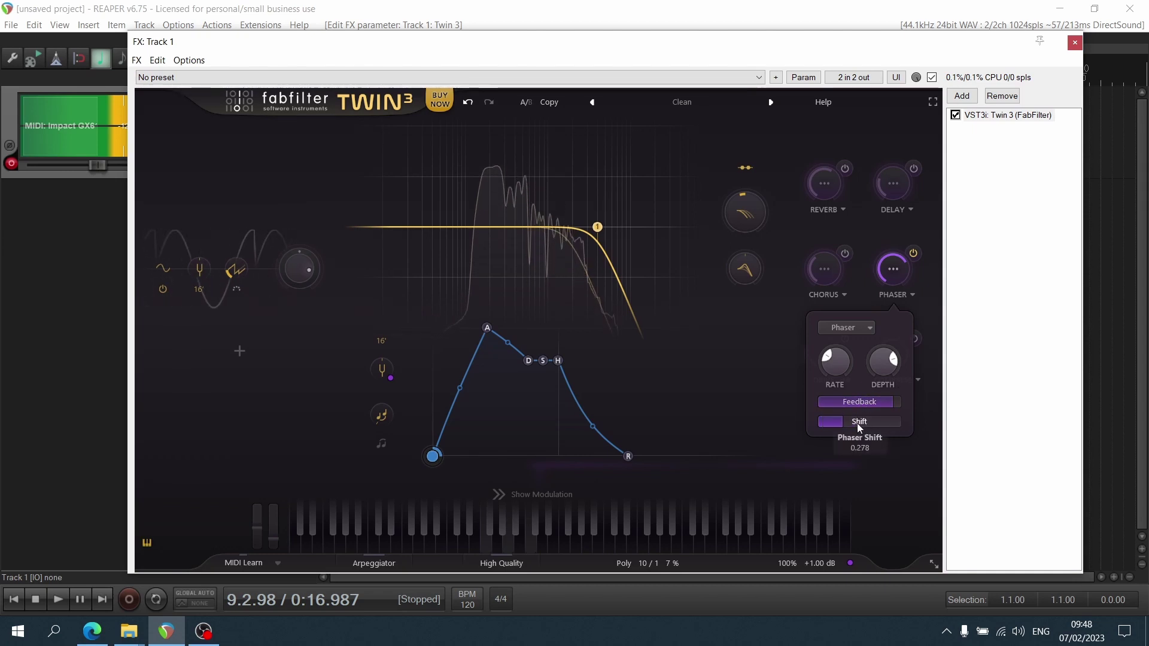
drag(836, 361, 845, 328)
drag(844, 369, 840, 388)
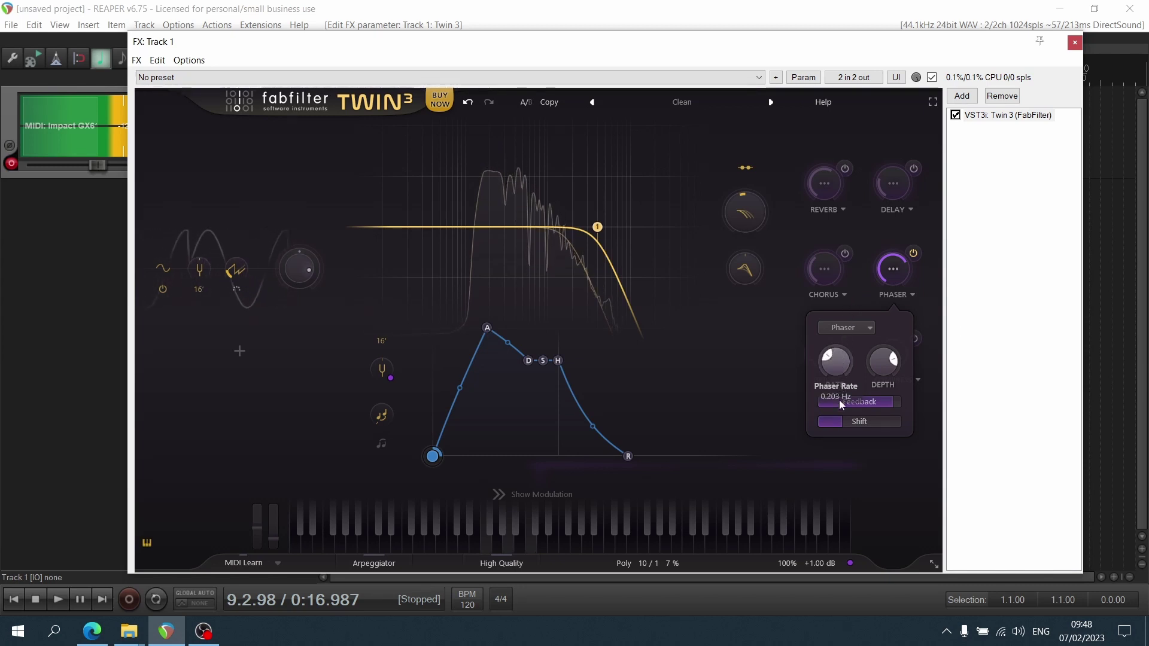
Try the phaser effect in Flanger mode and return it to Phaser mode.
click(855, 328)
click(864, 356)
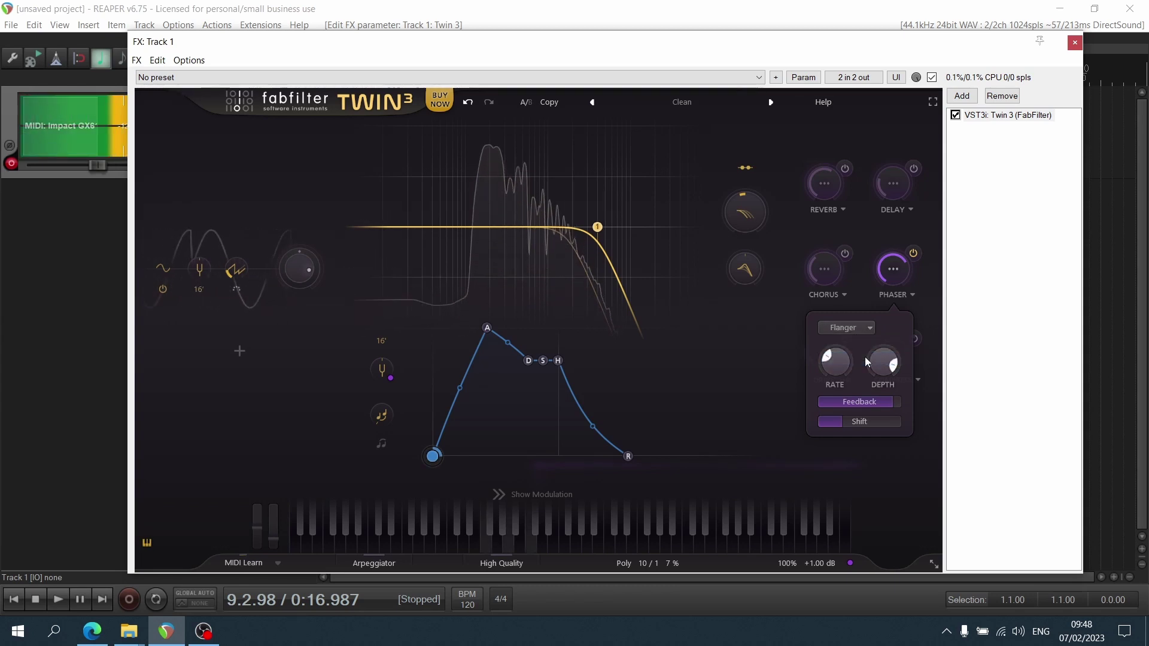
click(864, 329)
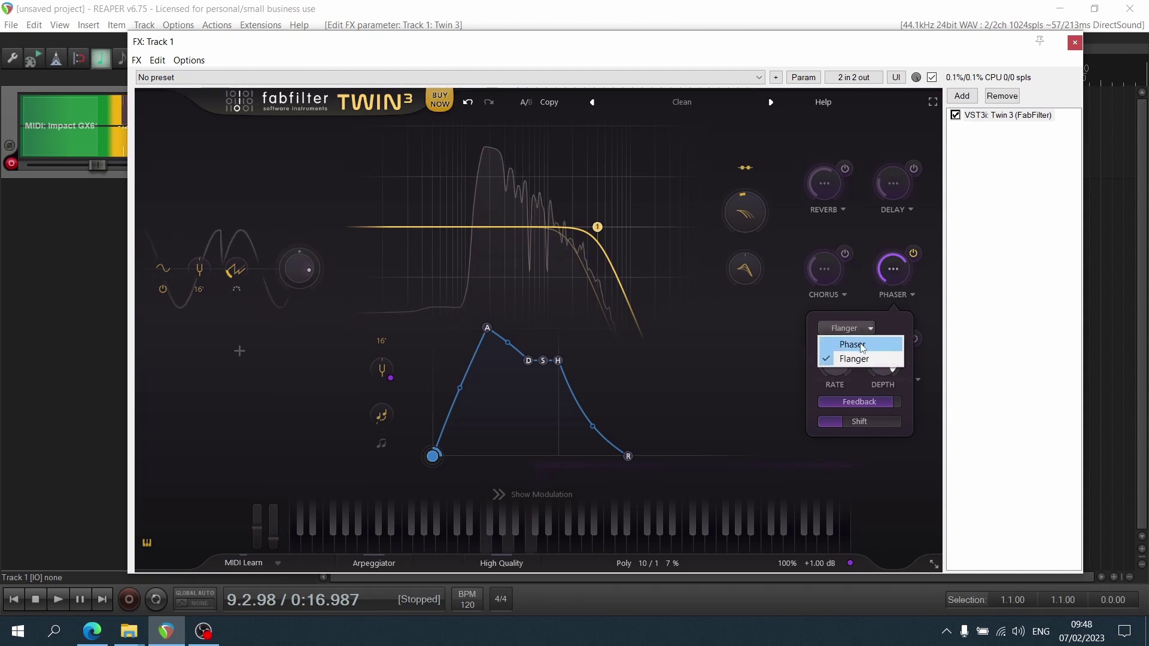
click(860, 345)
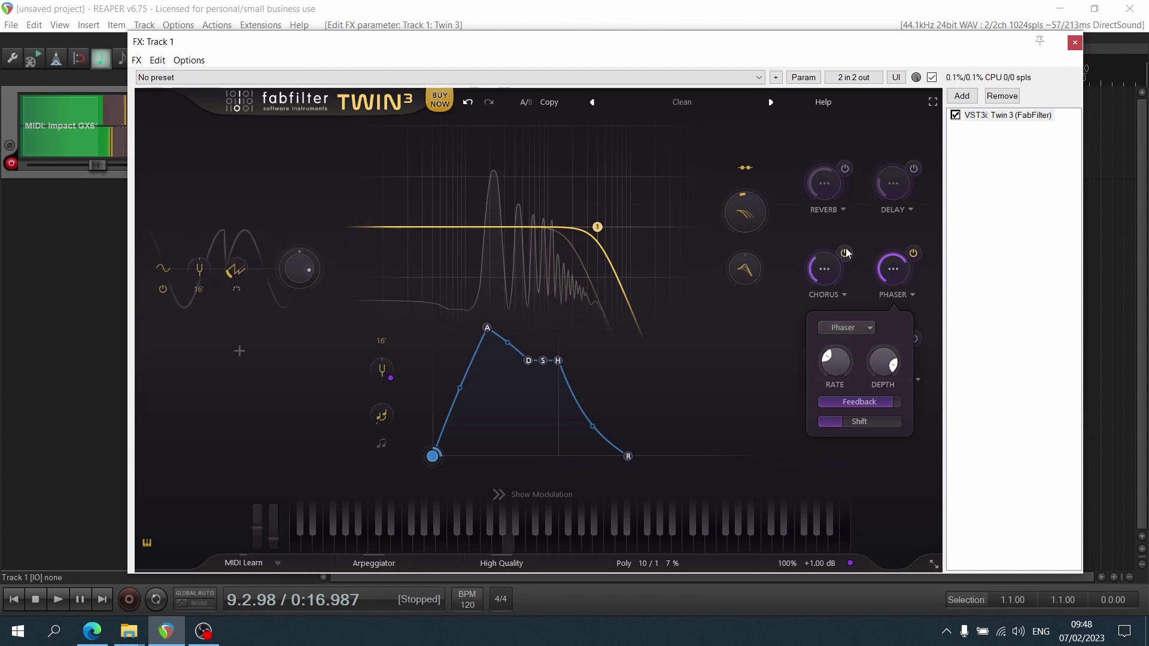
Combine the phaser with the chorus, reverb and delay, and switch all four effects off.
click(844, 168)
click(914, 170)
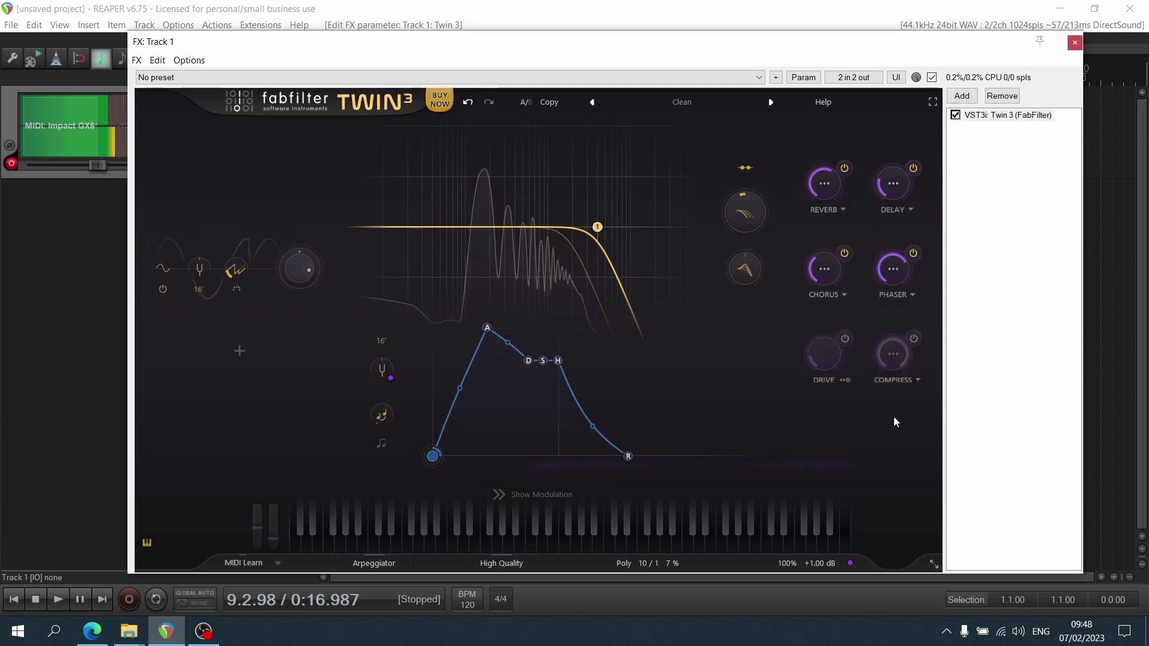
click(913, 253)
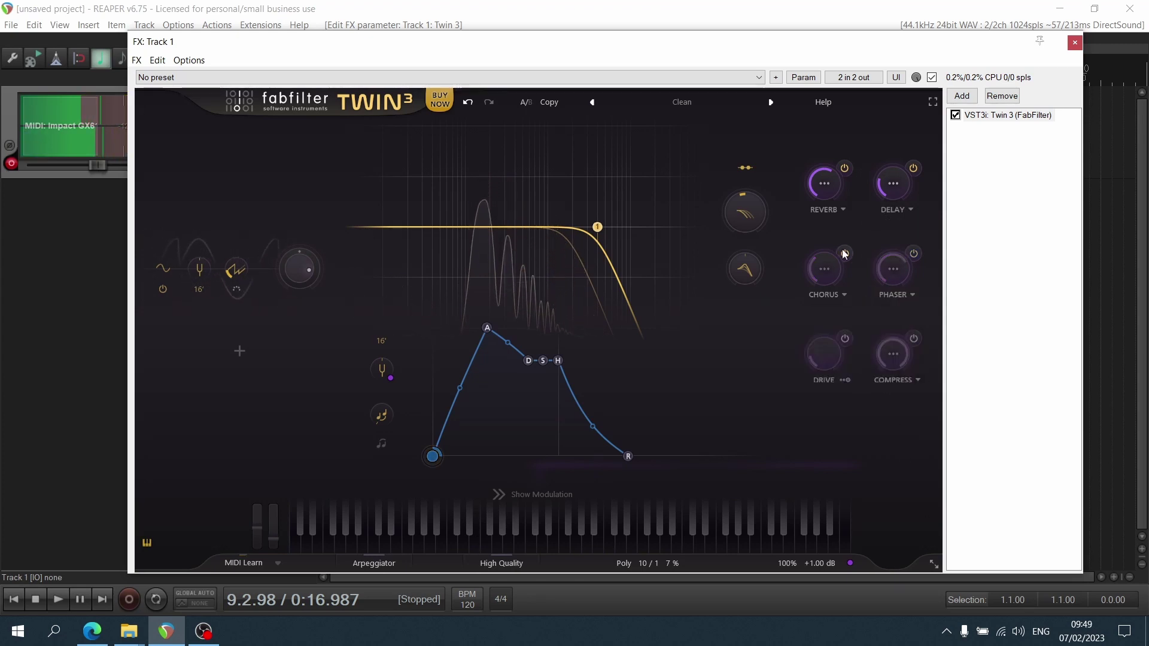
click(915, 168)
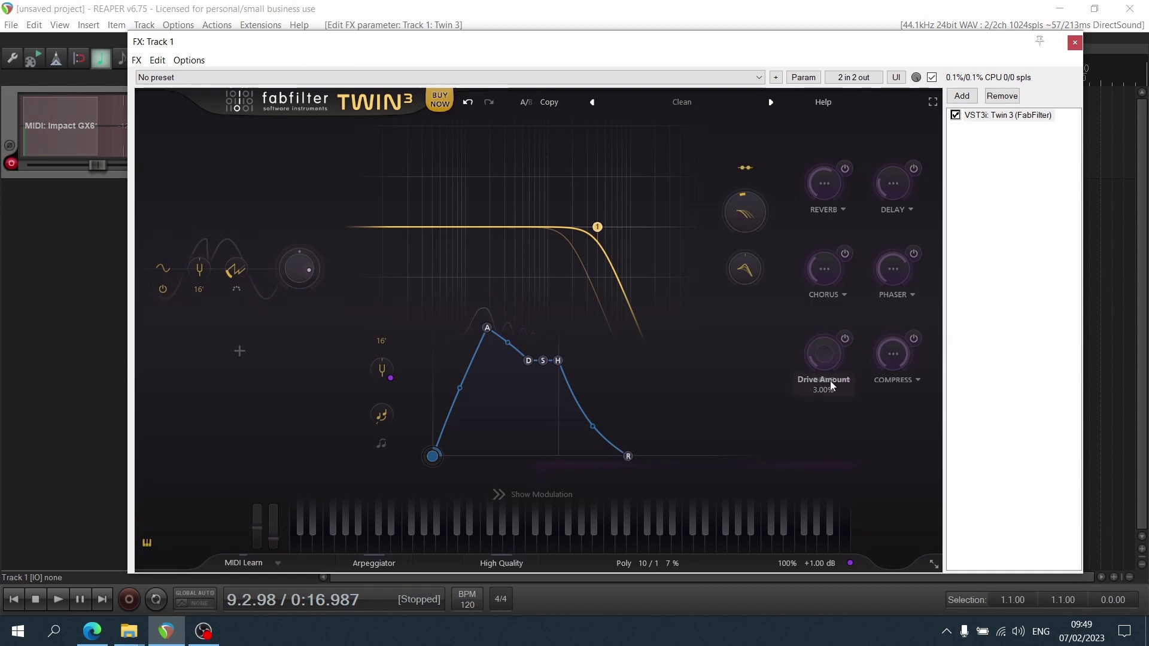
Enable the drive at about 60.6% and try it Pre FX with the reverb on before returning it to Post FX.
click(845, 339)
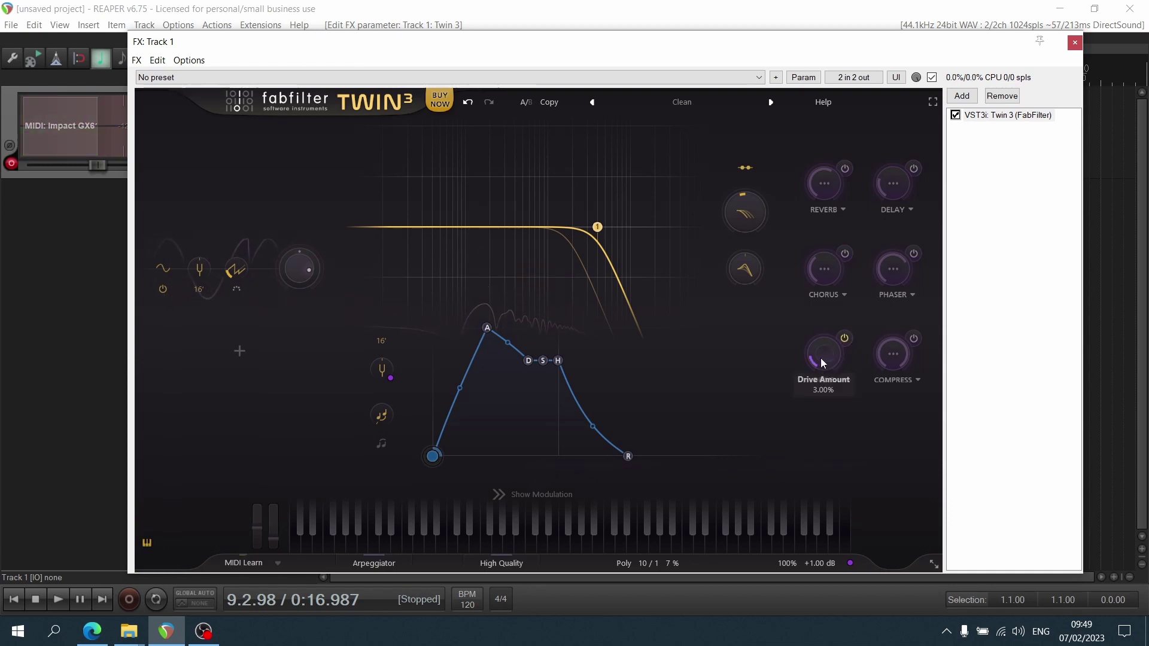
drag(834, 353, 845, 159)
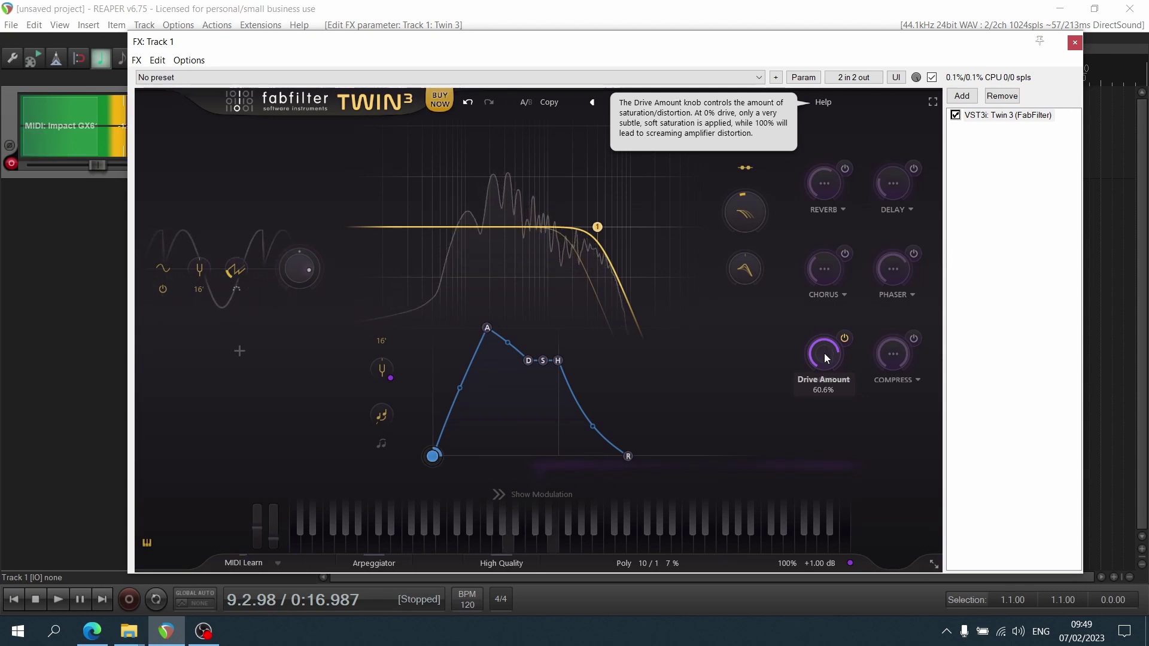
click(845, 380)
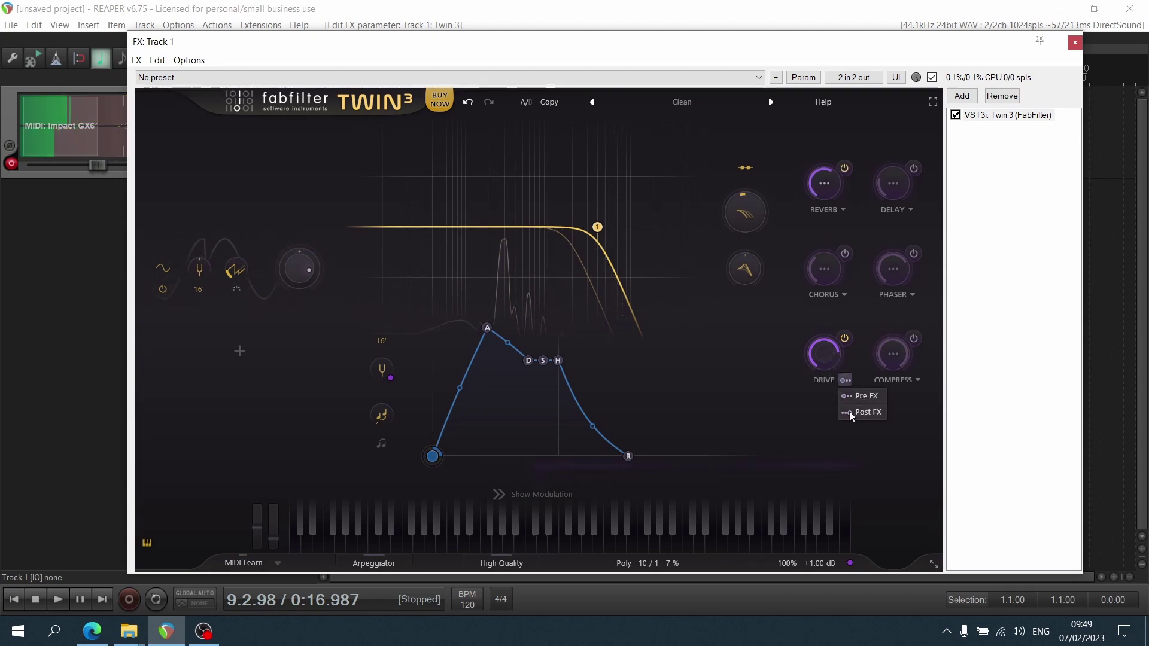
click(866, 411)
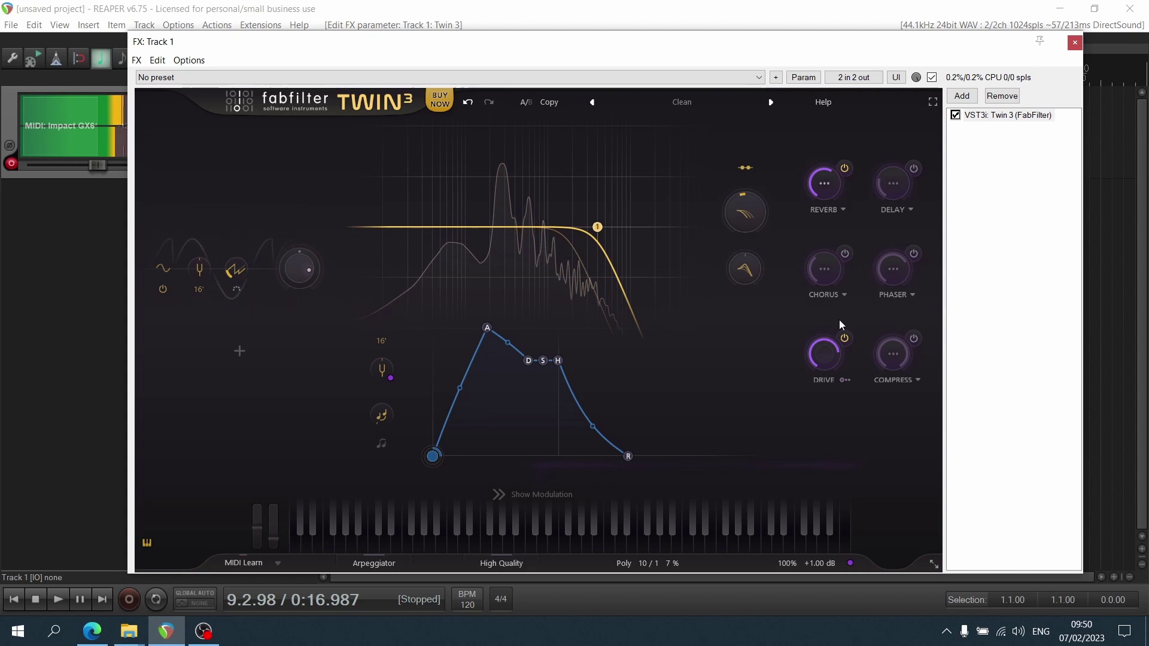
click(844, 380)
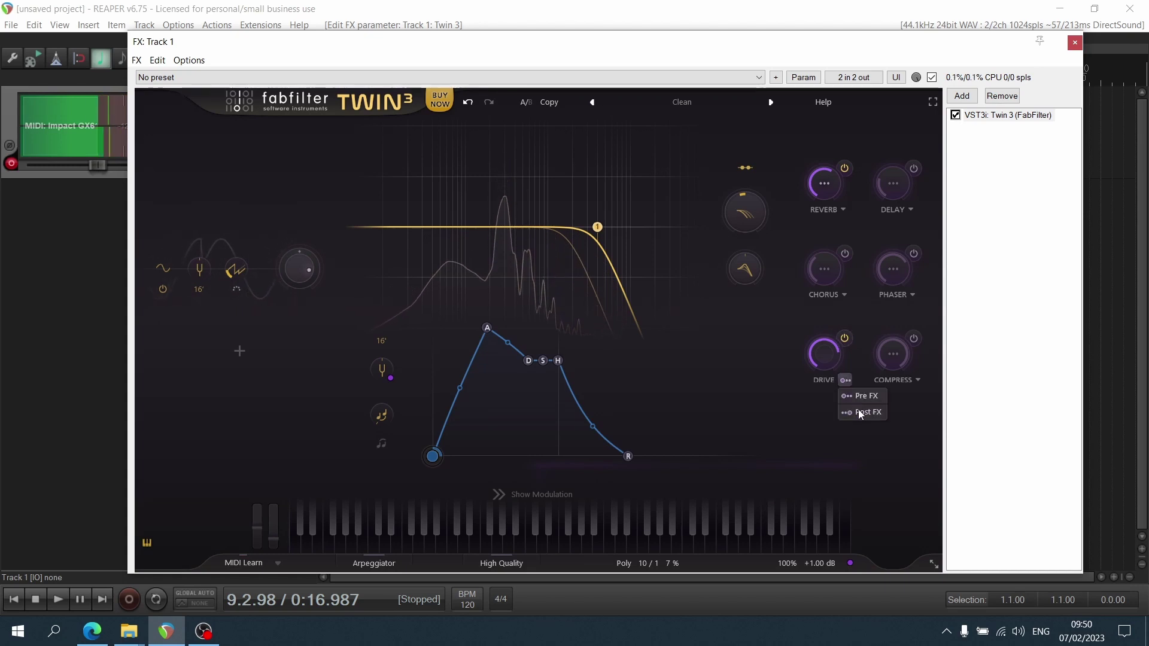
click(859, 412)
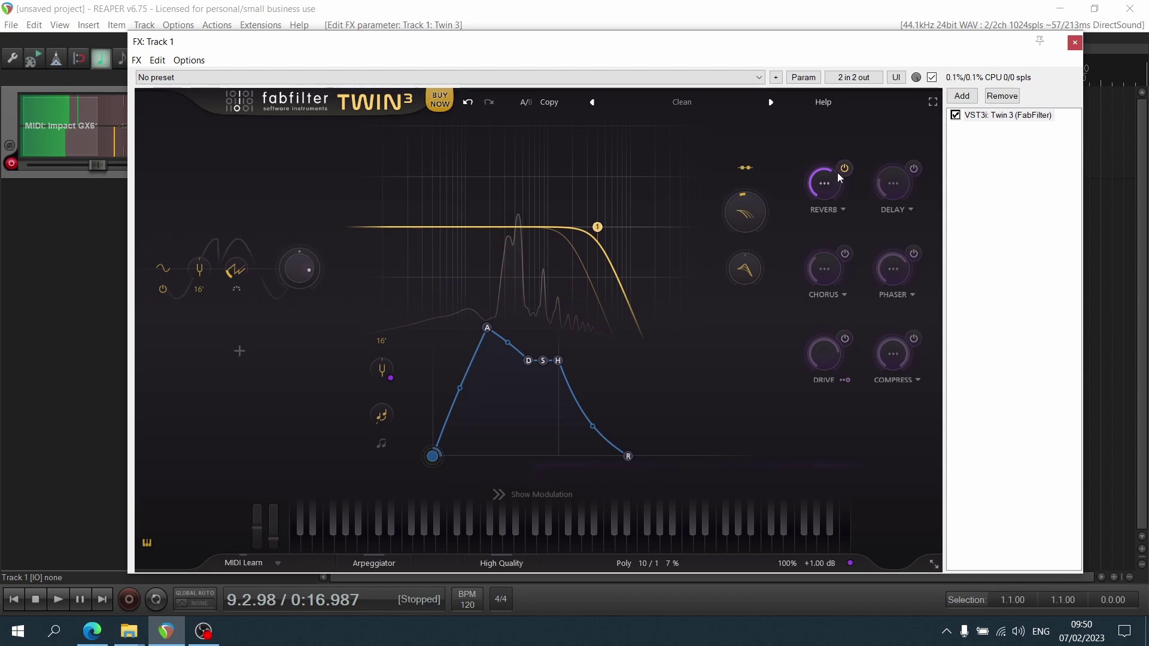
Enable the compressor, lower its Threshold, and toggle its Auto Gain.
mouse_move(833, 181)
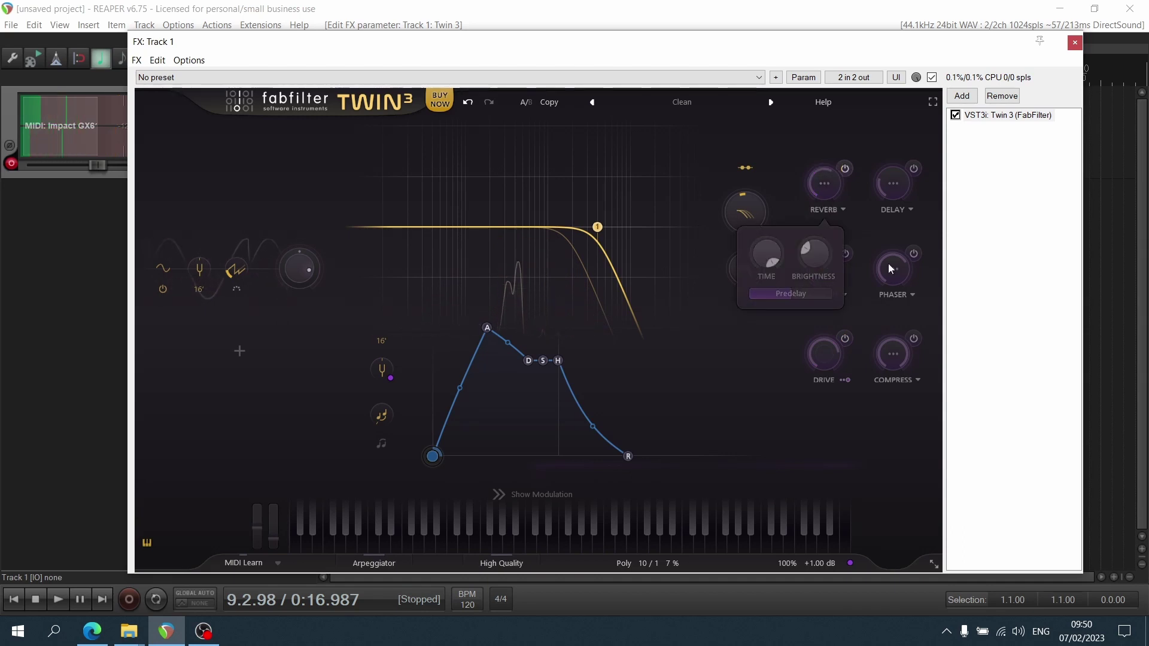
click(913, 338)
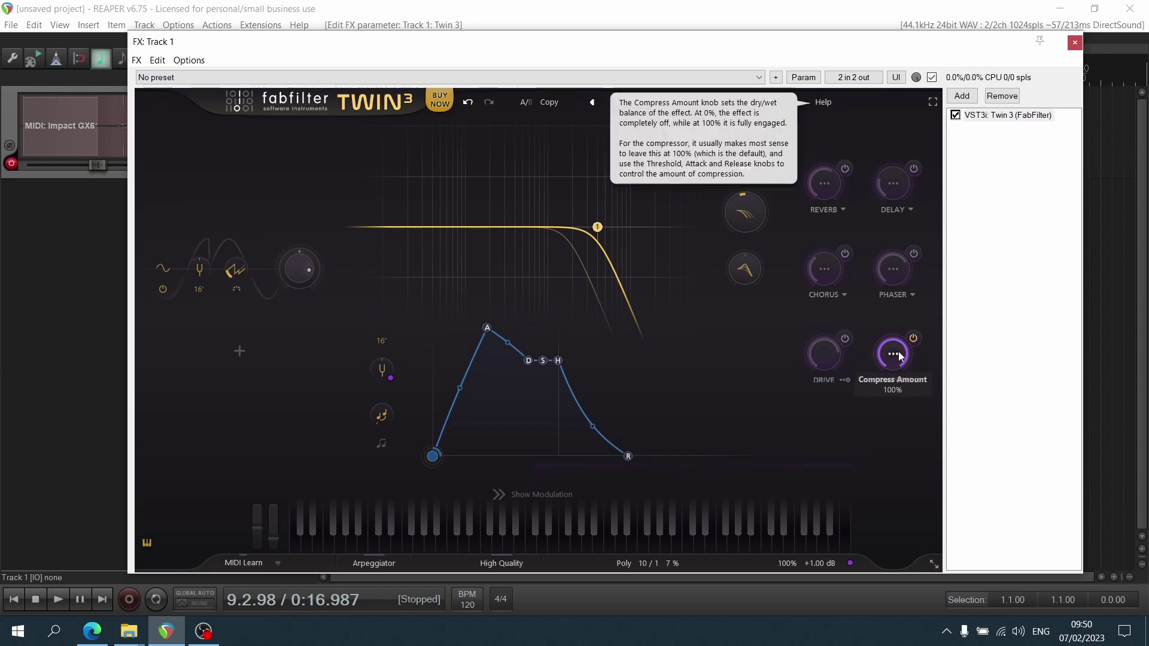
mouse_move(899, 356)
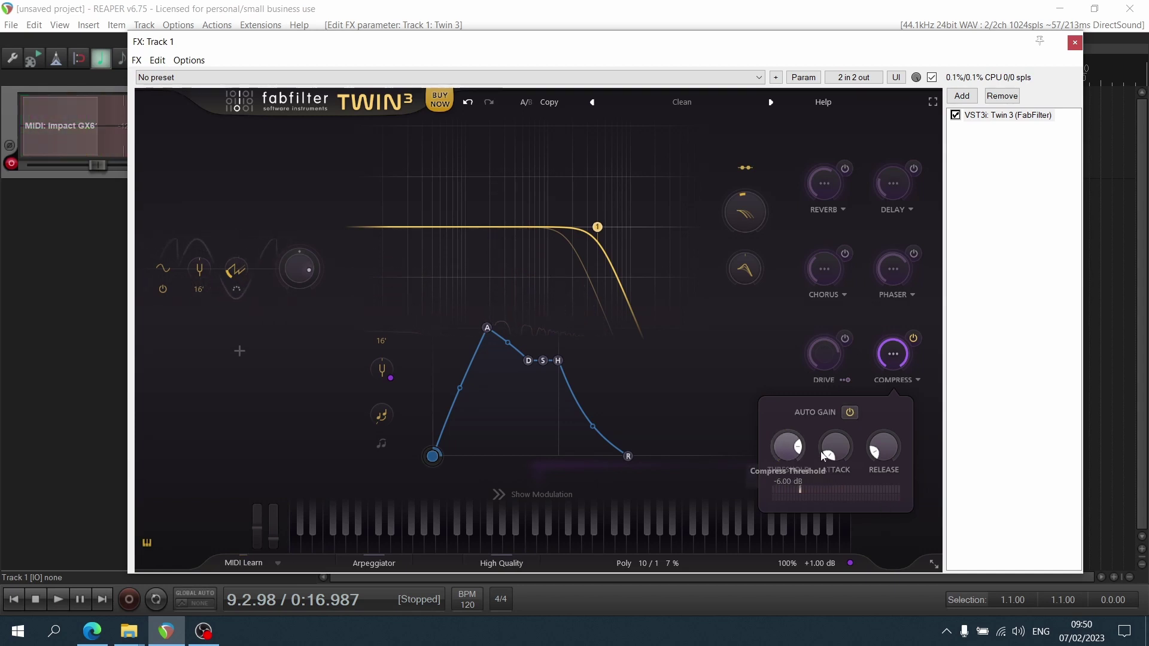
drag(788, 447, 788, 476)
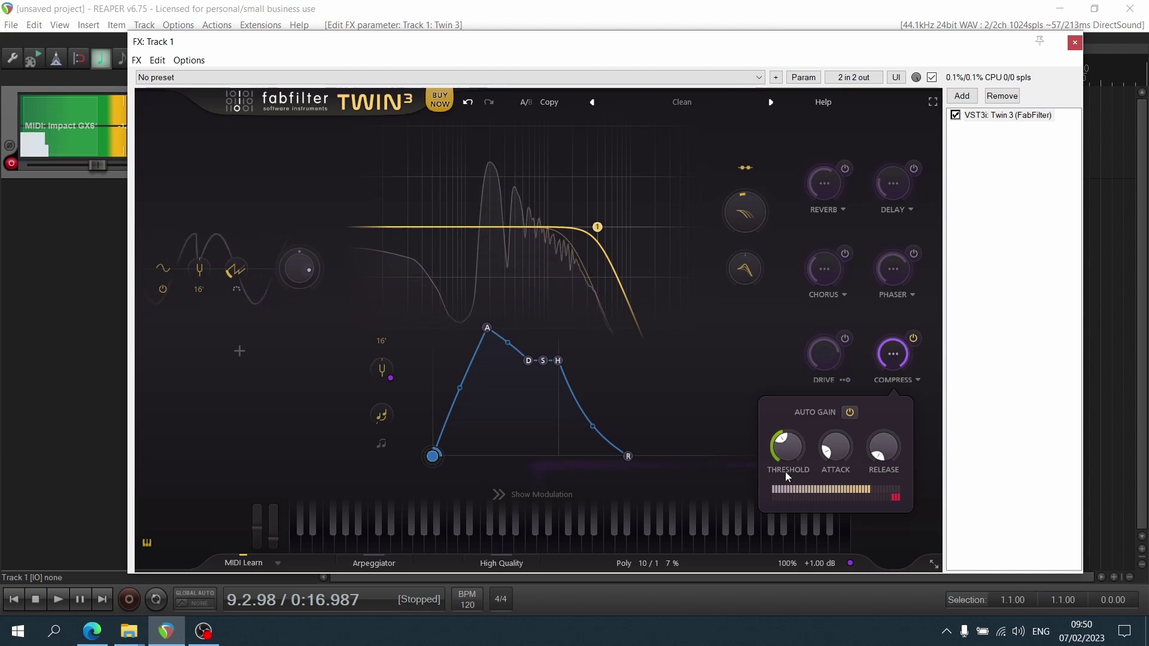
click(848, 413)
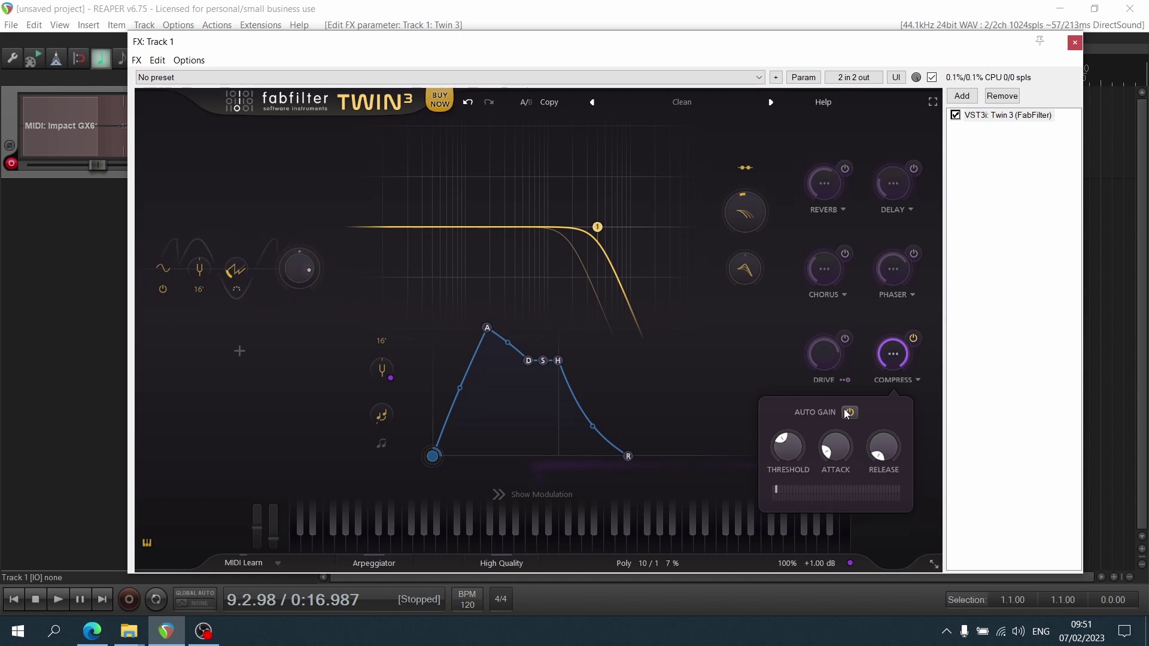
Open the compressor's preset saving option and cancel without saving a preset.
click(917, 381)
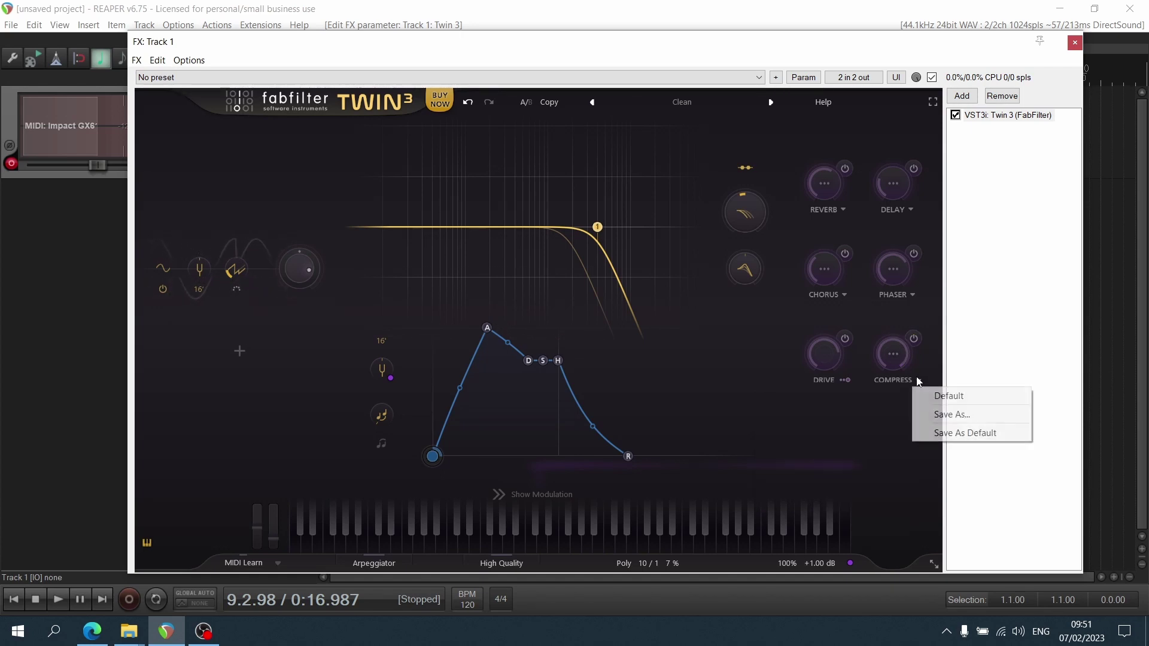
click(959, 415)
key(Escape)
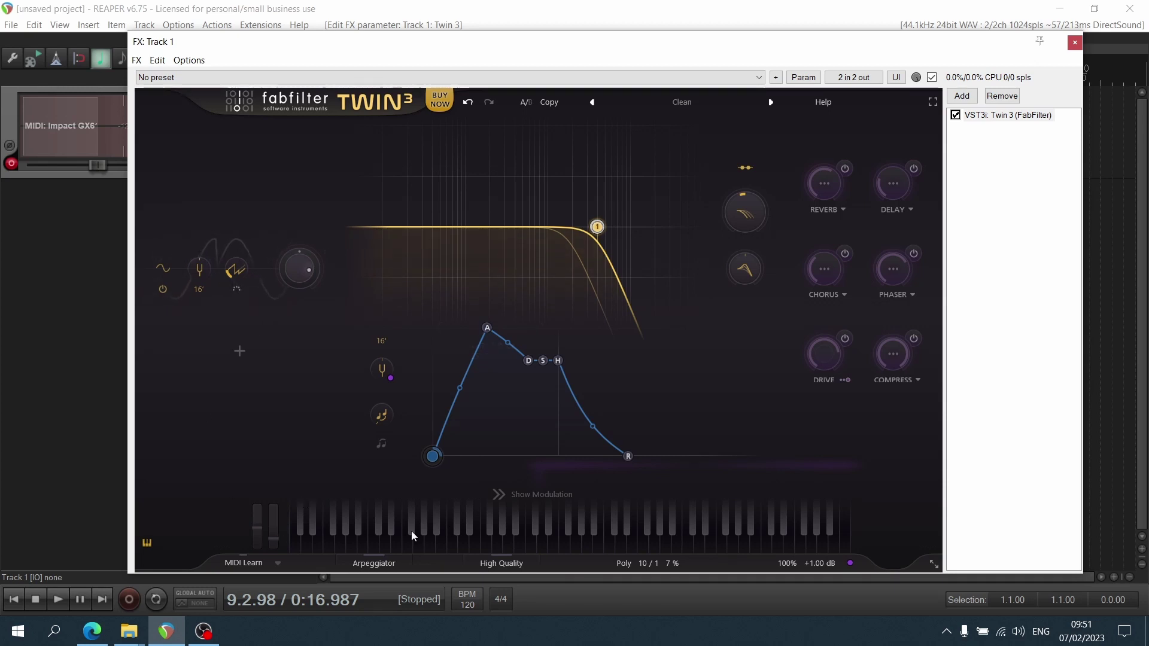
Hide the on-screen keyboard of the synth.
click(146, 542)
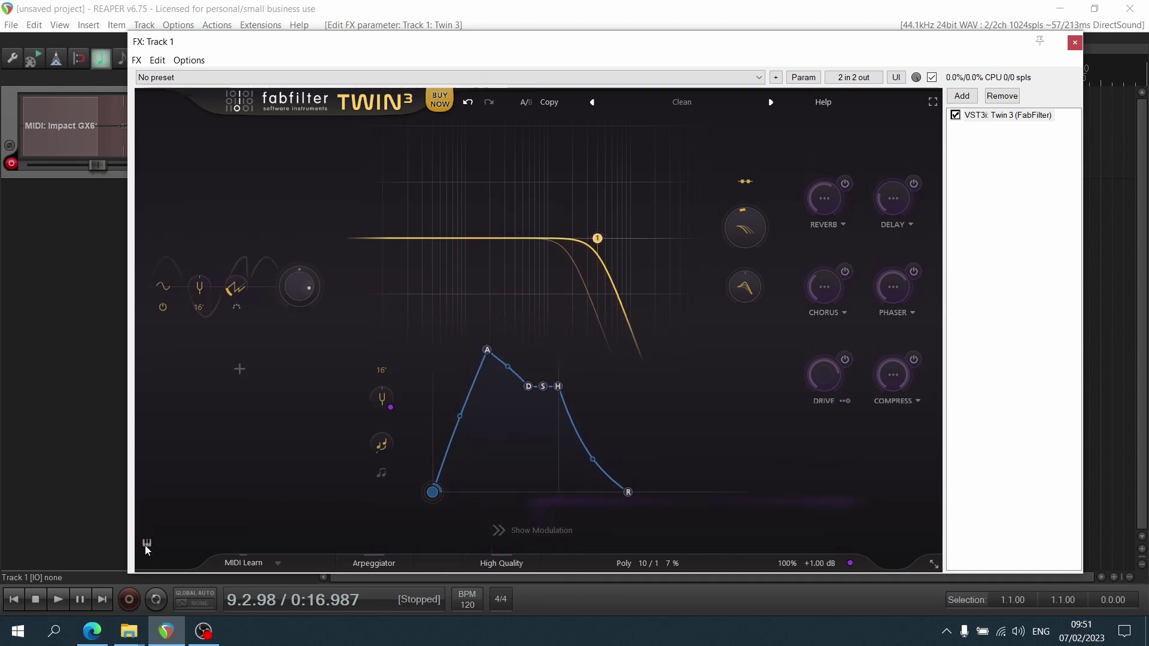
Show the modulation section, add a new XLFO, and assign it to the Filter 1 frequency.
click(496, 532)
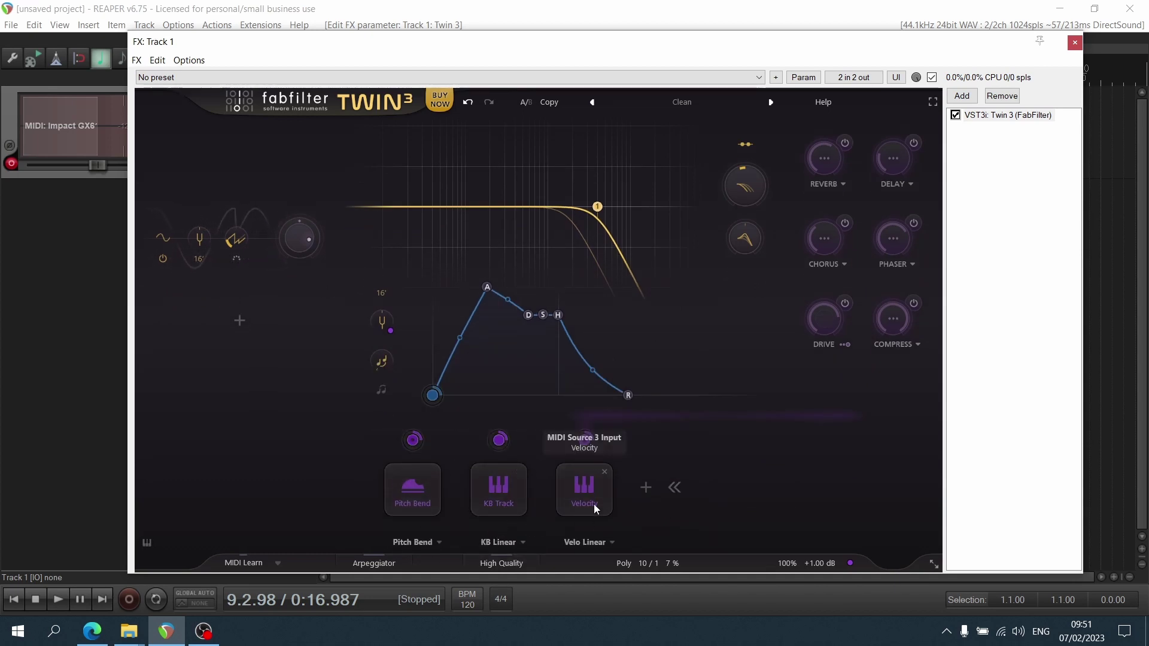
click(647, 489)
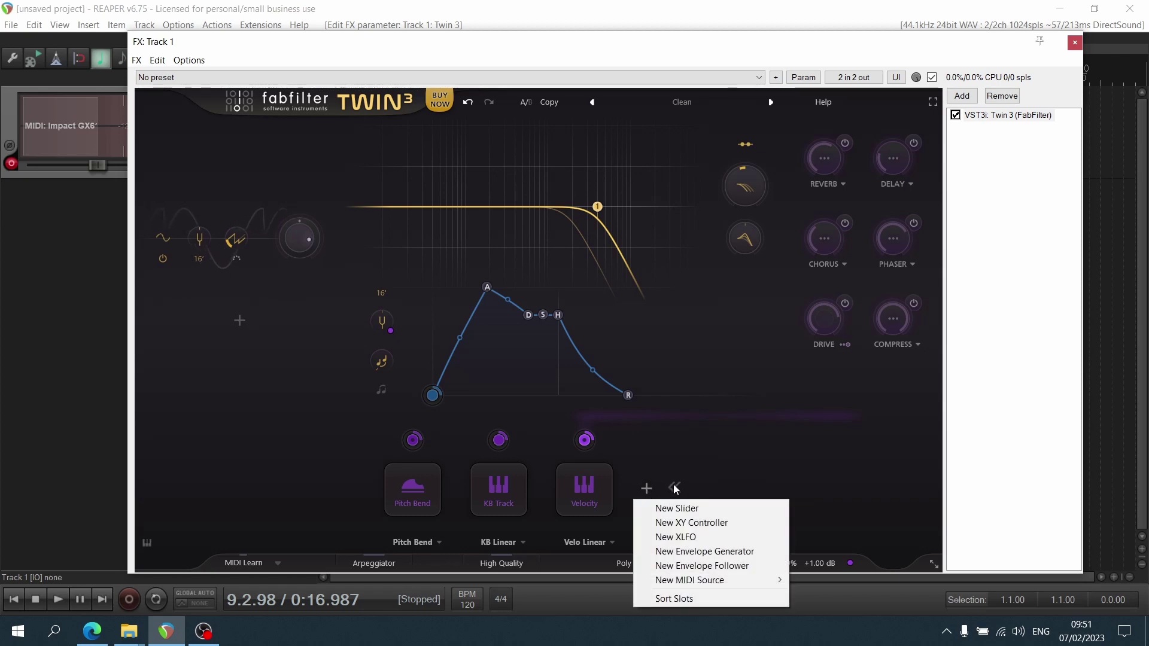
click(691, 538)
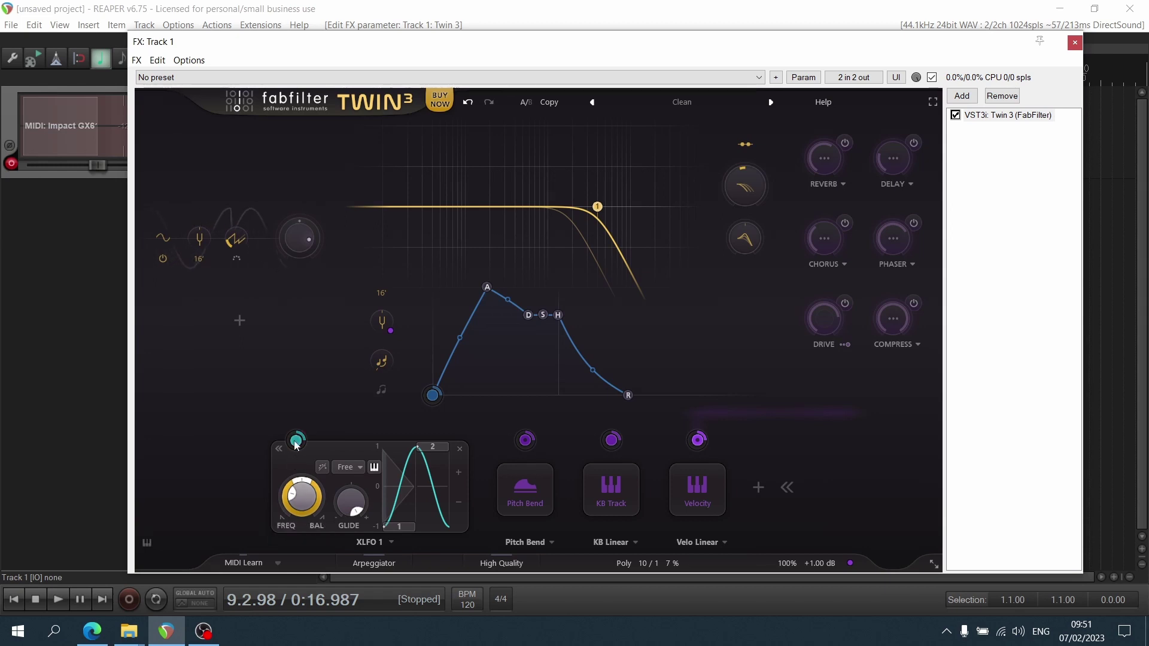
drag(297, 440, 599, 219)
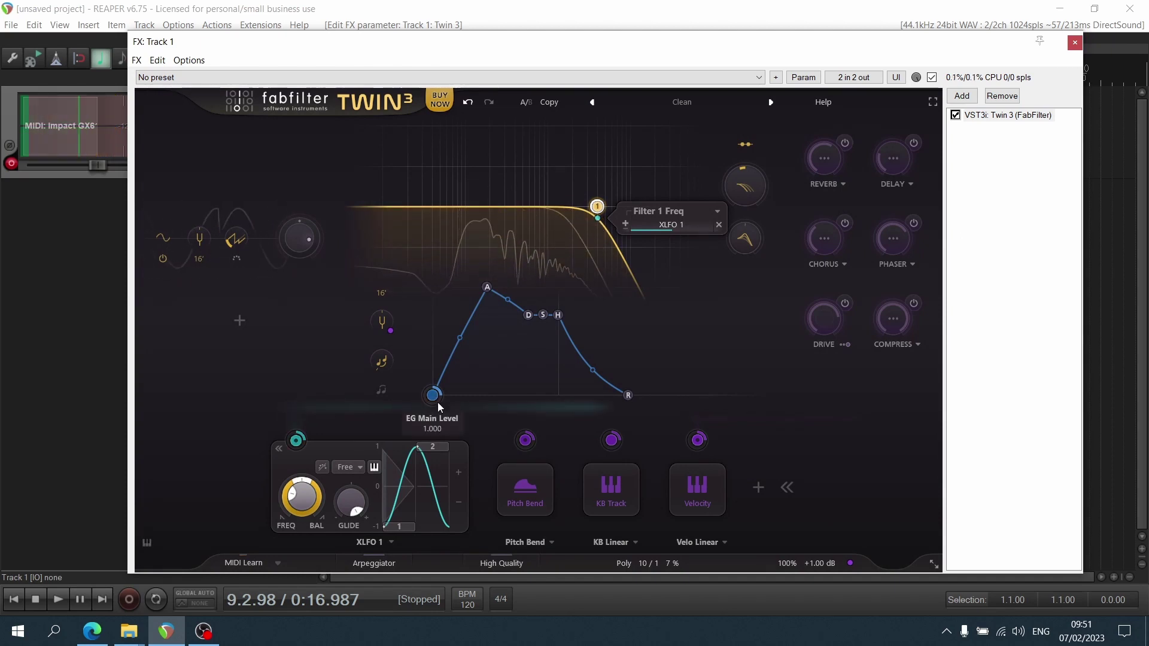
Adjust the XLFO 1 Frequency to vary the filter modulation speed, and add a second XLFO.
mouse_move(309, 501)
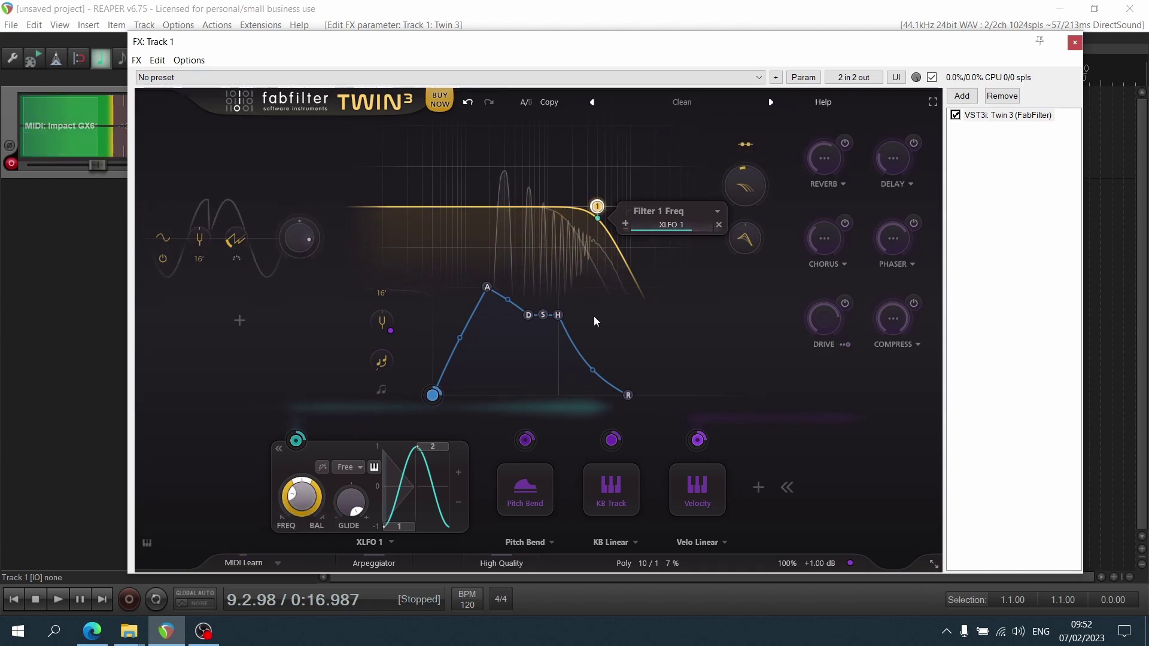
mouse_move(304, 481)
drag(304, 481, 286, 514)
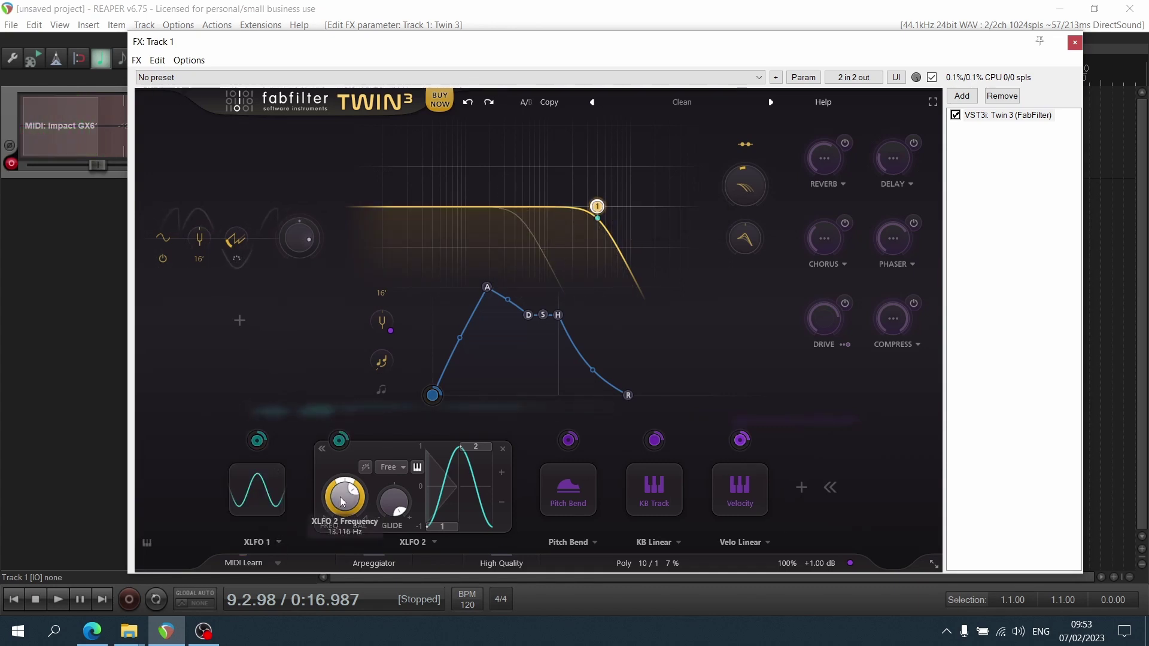
Assign XLFO 2 to Osc 1 Sync and lower the XLFO 2 Frequency to about 5.1 Hz.
drag(340, 440, 252, 277)
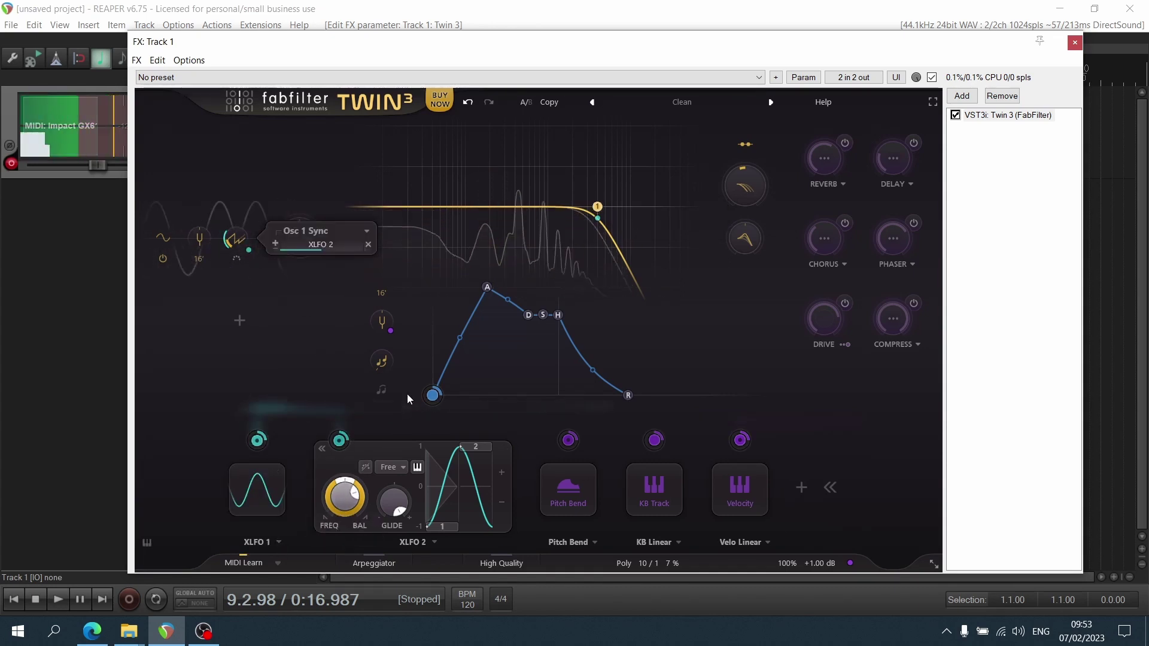
mouse_move(344, 490)
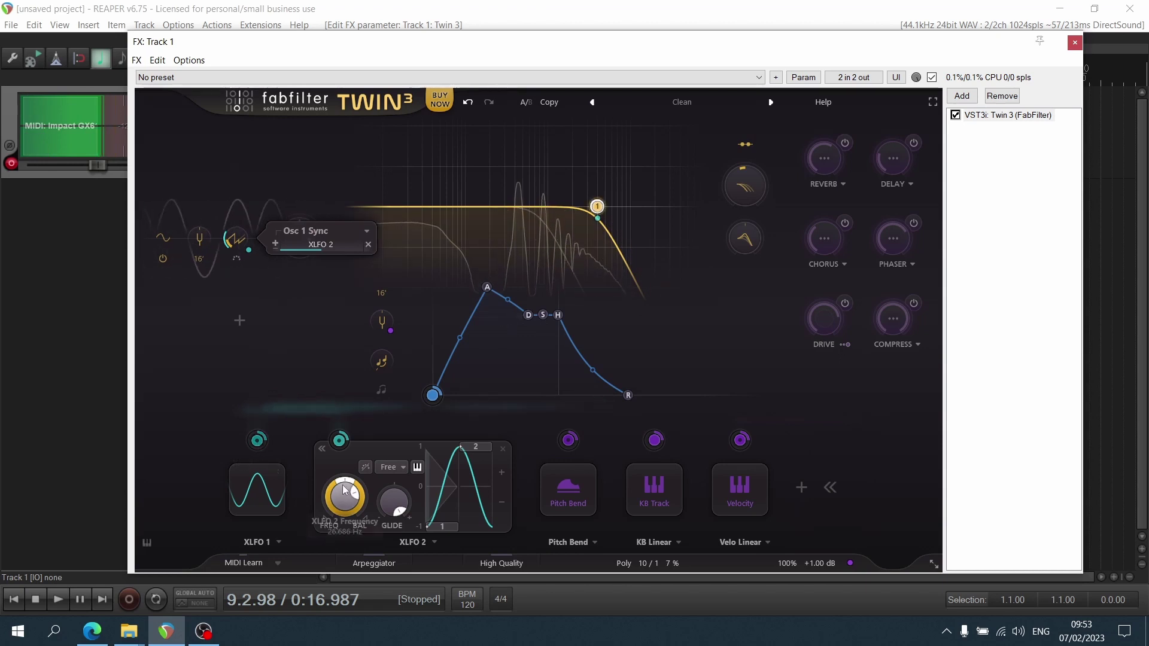
drag(345, 489, 350, 551)
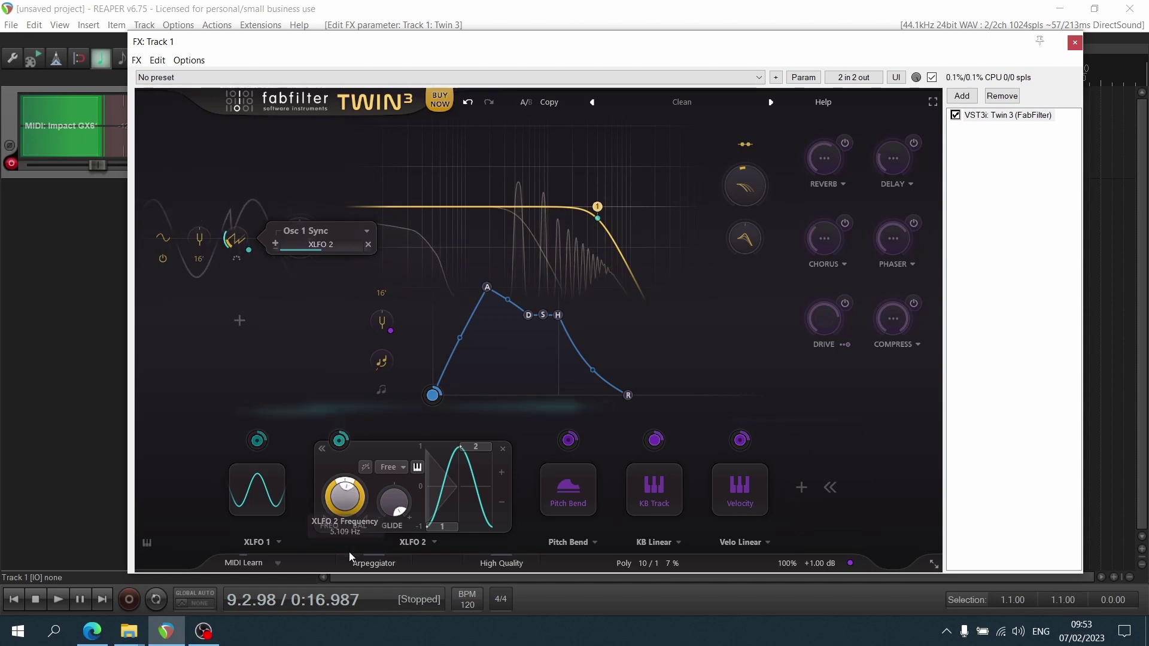
Enable the reverb and the drive, and set the drive to Pre FX.
click(843, 143)
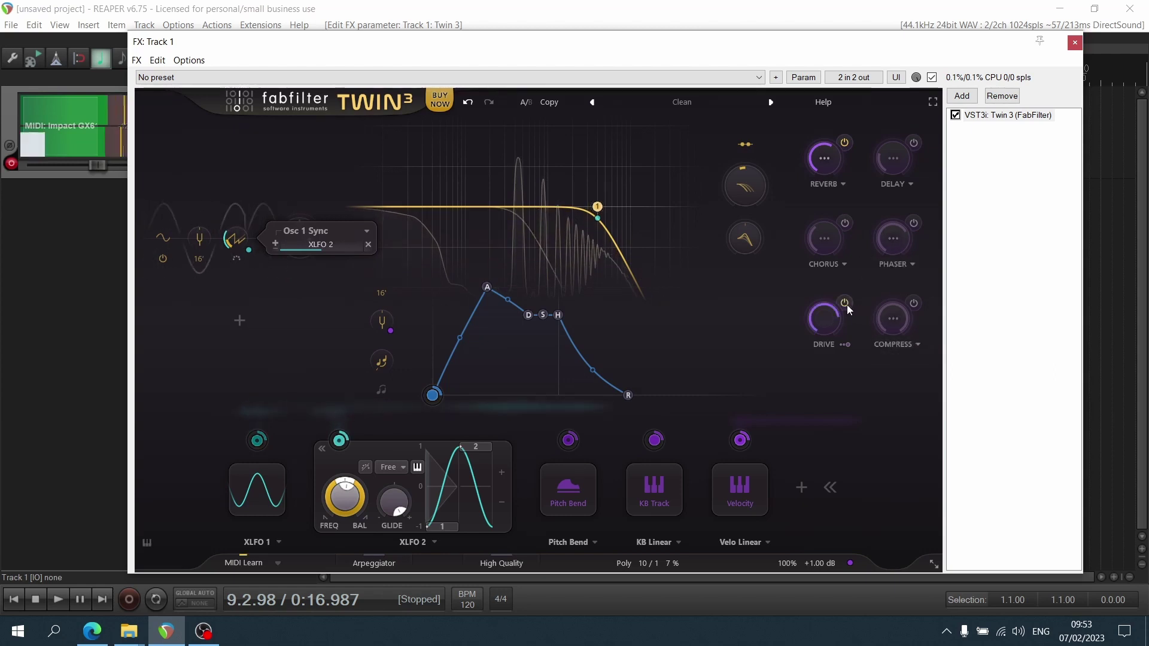
click(845, 344)
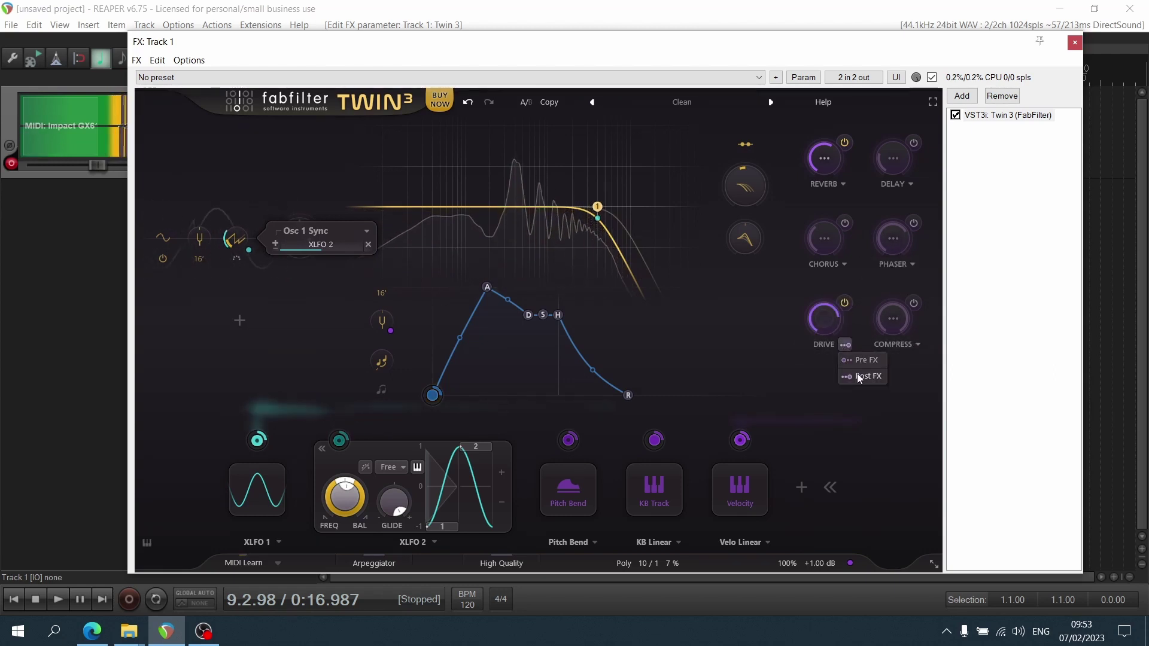
click(860, 461)
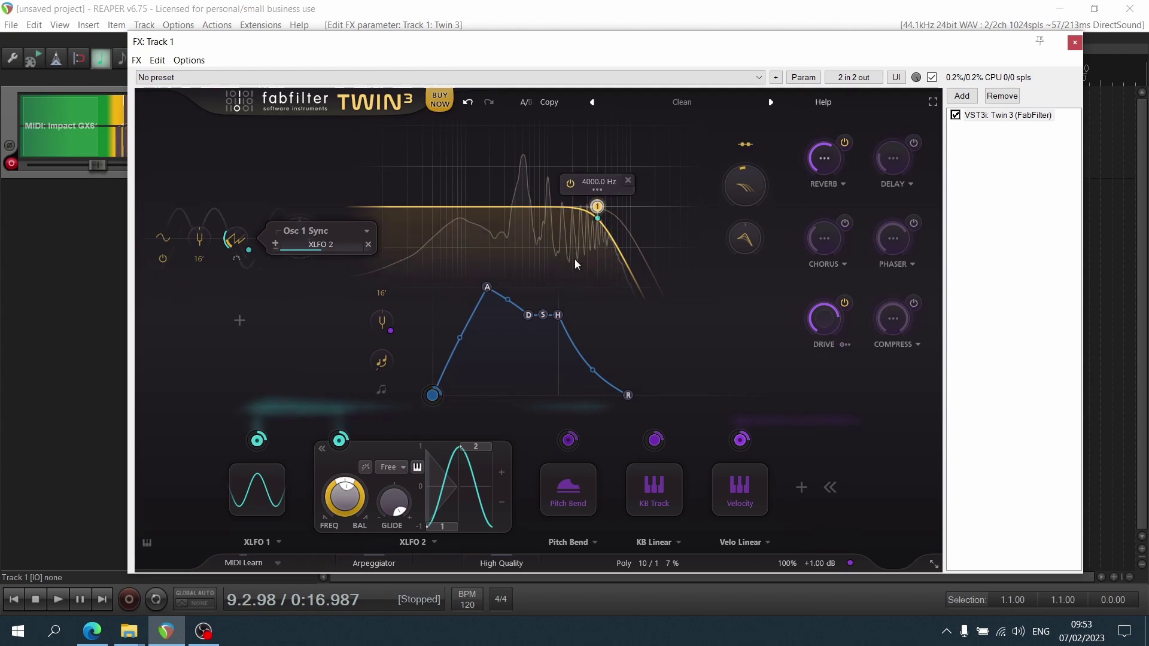
Shorten the attack of the main envelope and disable the drive.
drag(486, 287, 437, 290)
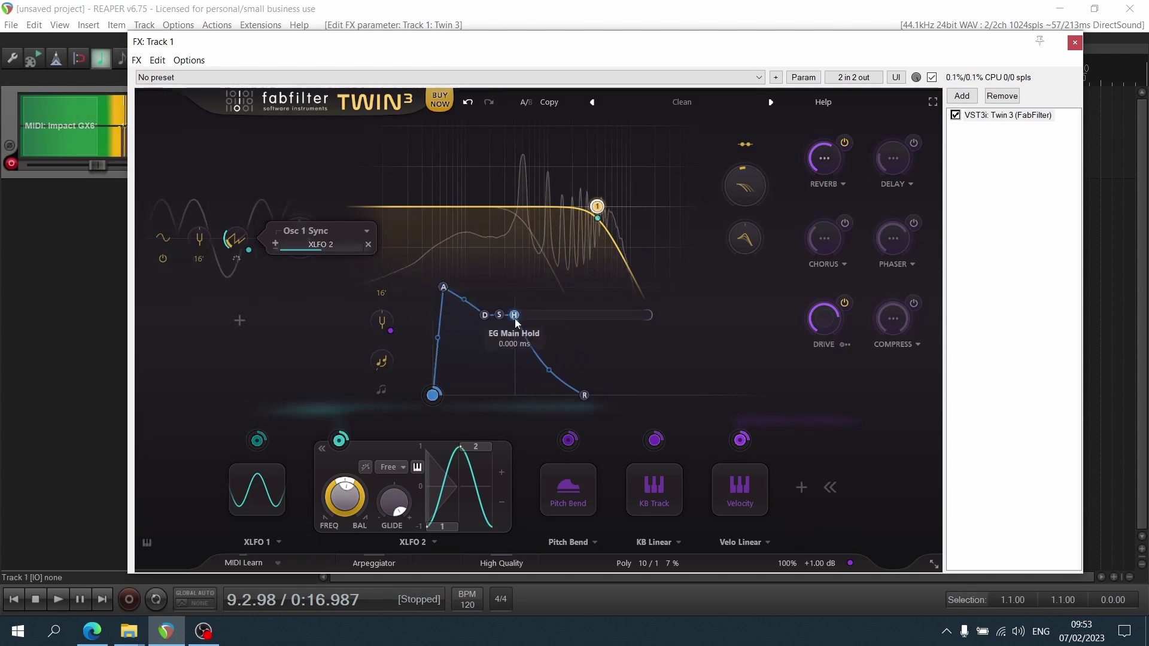
mouse_move(515, 318)
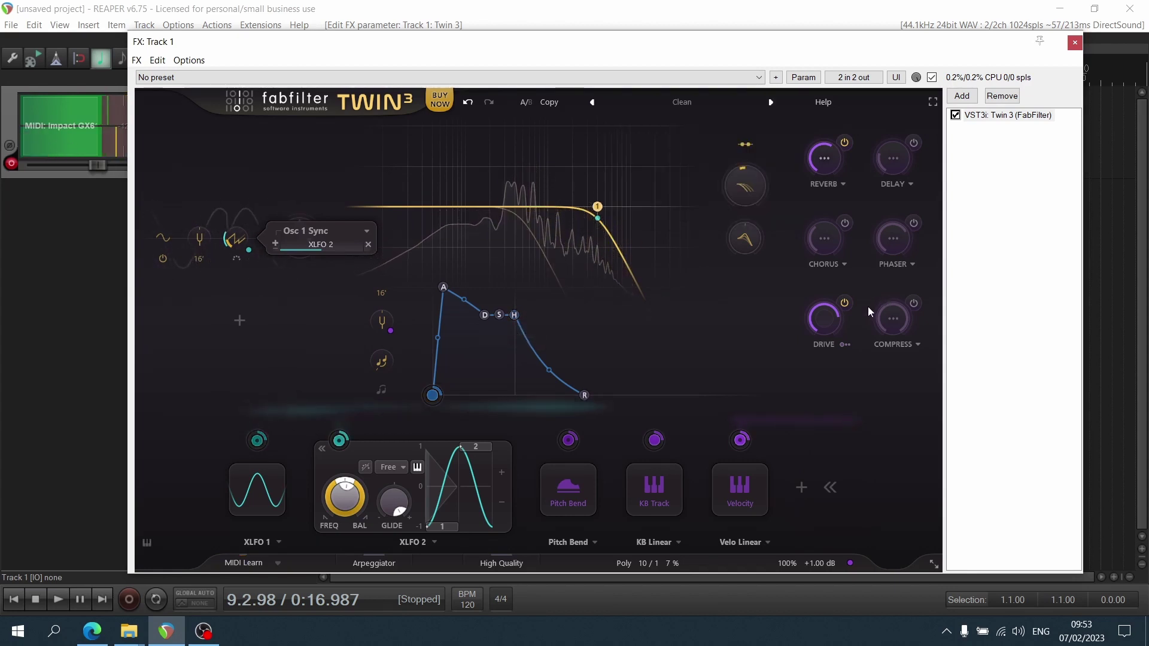
click(845, 304)
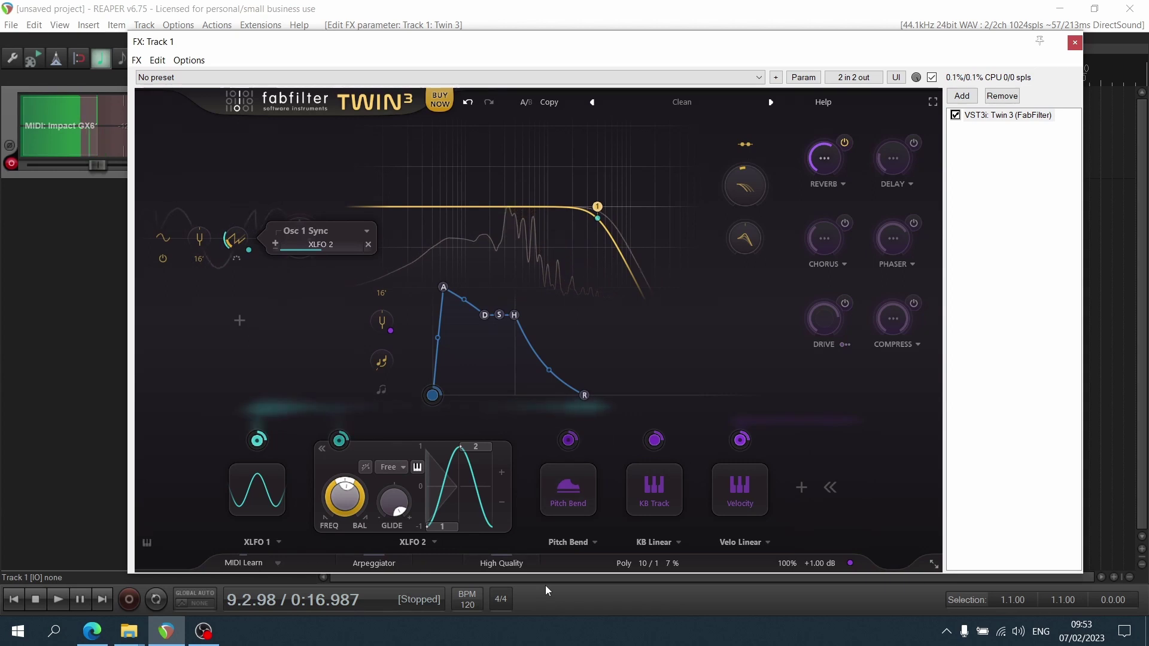
Undo the envelope, drive, reverb and XLFO modulation changes until both XLFOs are removed.
mouse_move(389, 572)
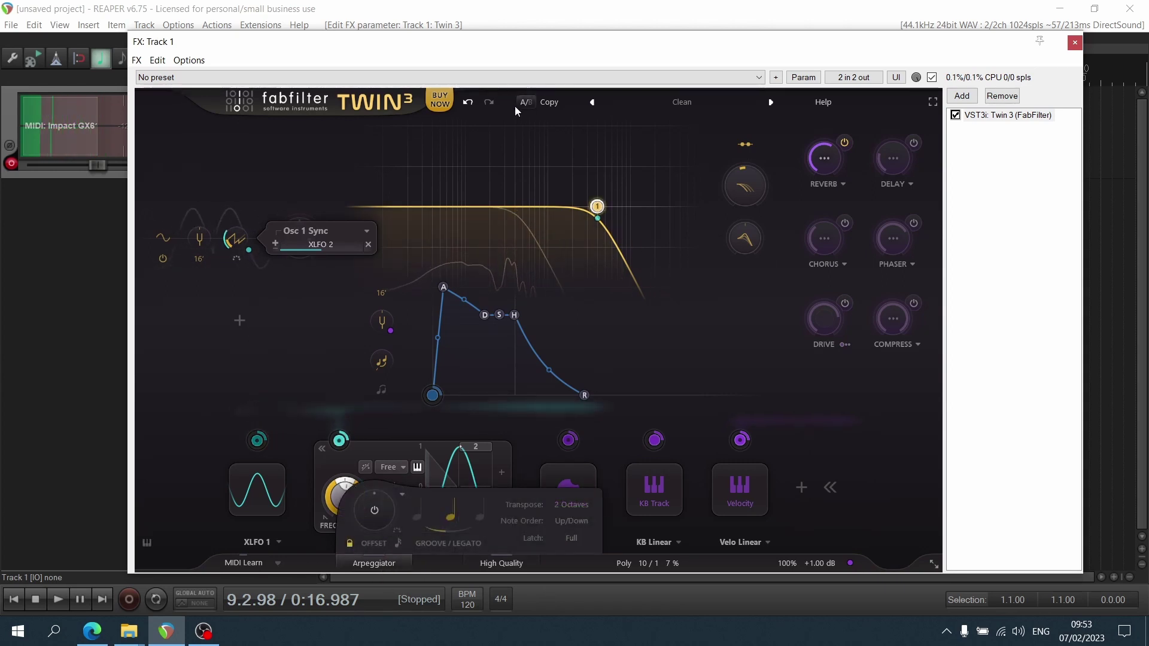
click(469, 103)
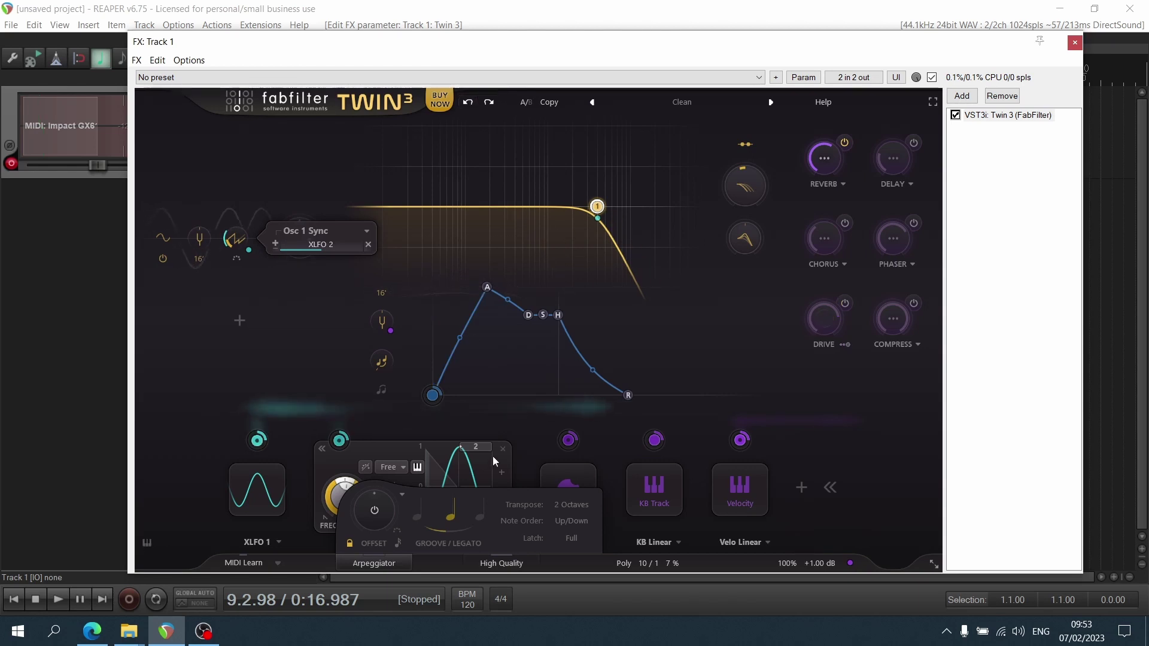
click(464, 103)
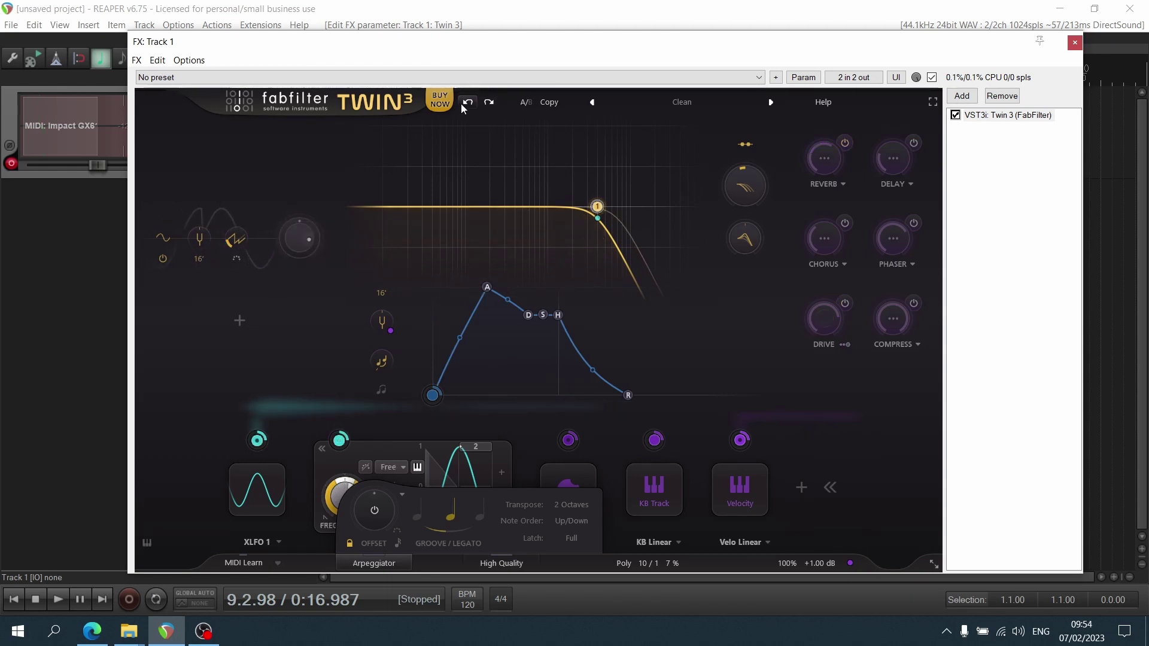
click(464, 103)
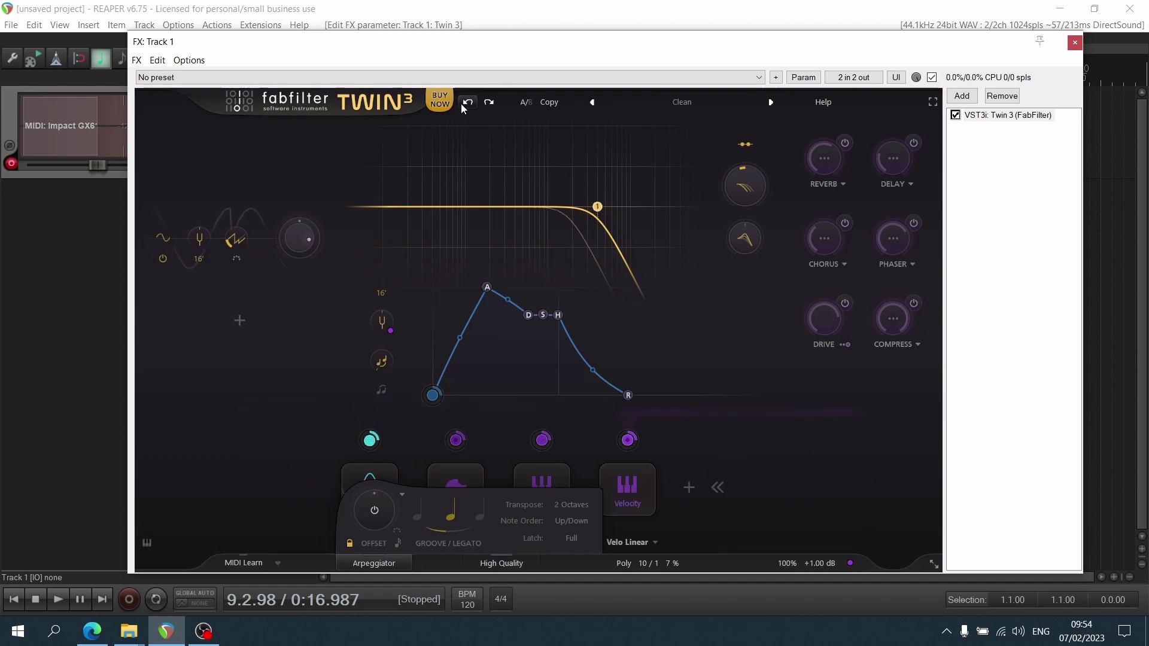
click(464, 105)
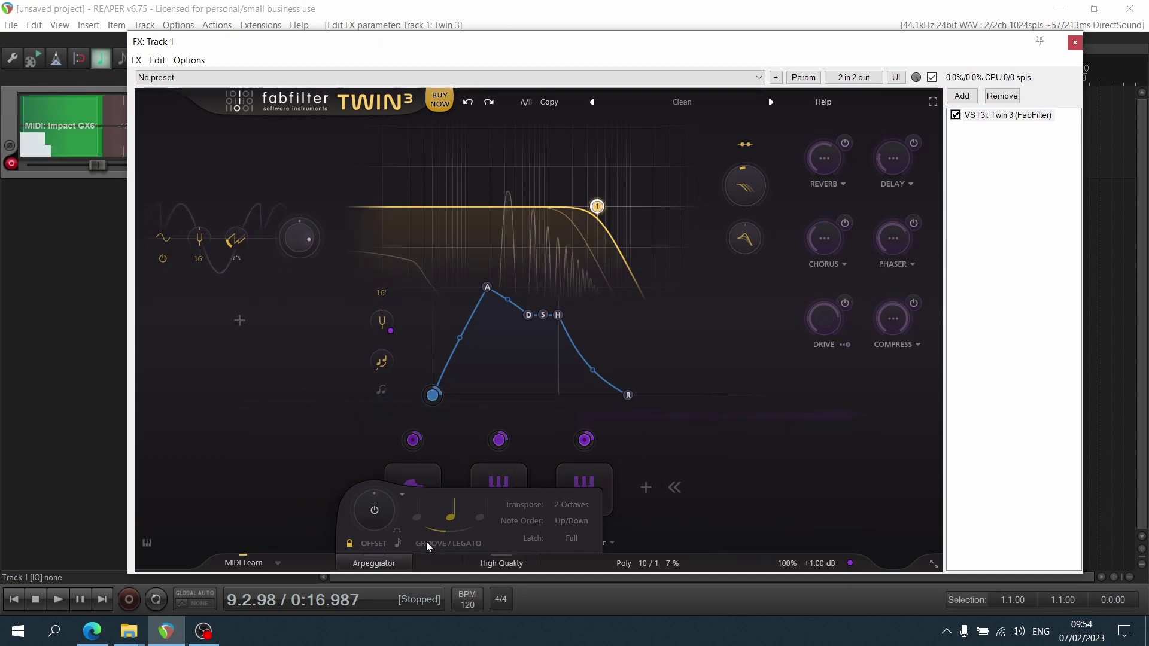
Shorten the main envelope's attack, enable the arpeggiator, and start and stop playback to end the latched notes.
drag(487, 287, 378, 279)
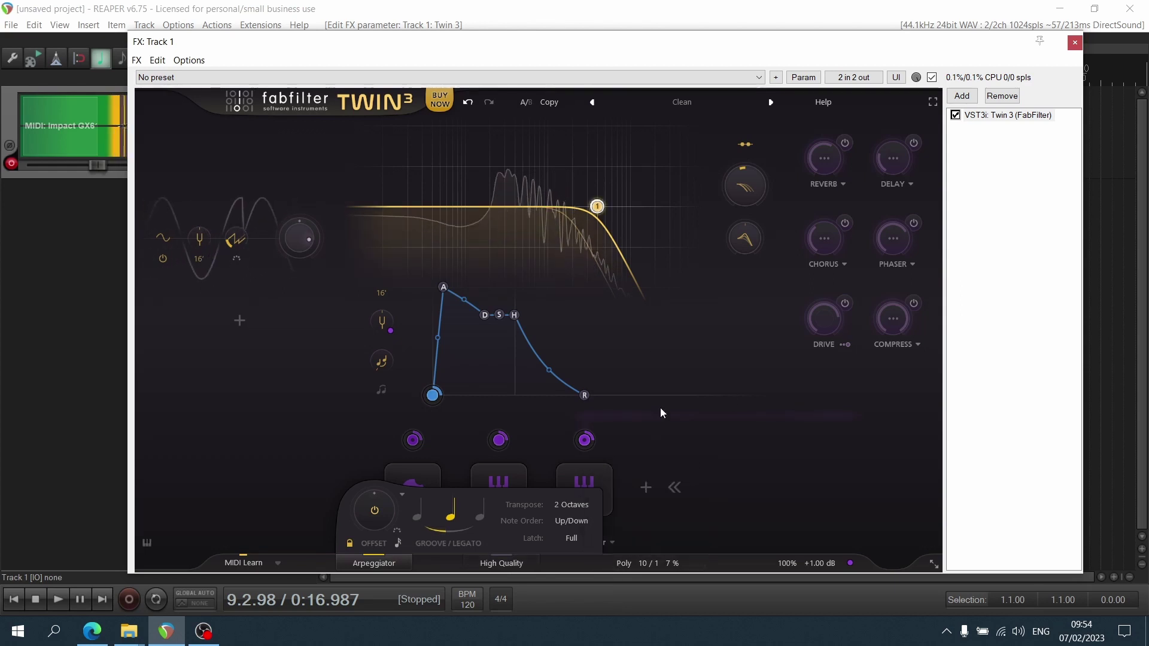
click(570, 534)
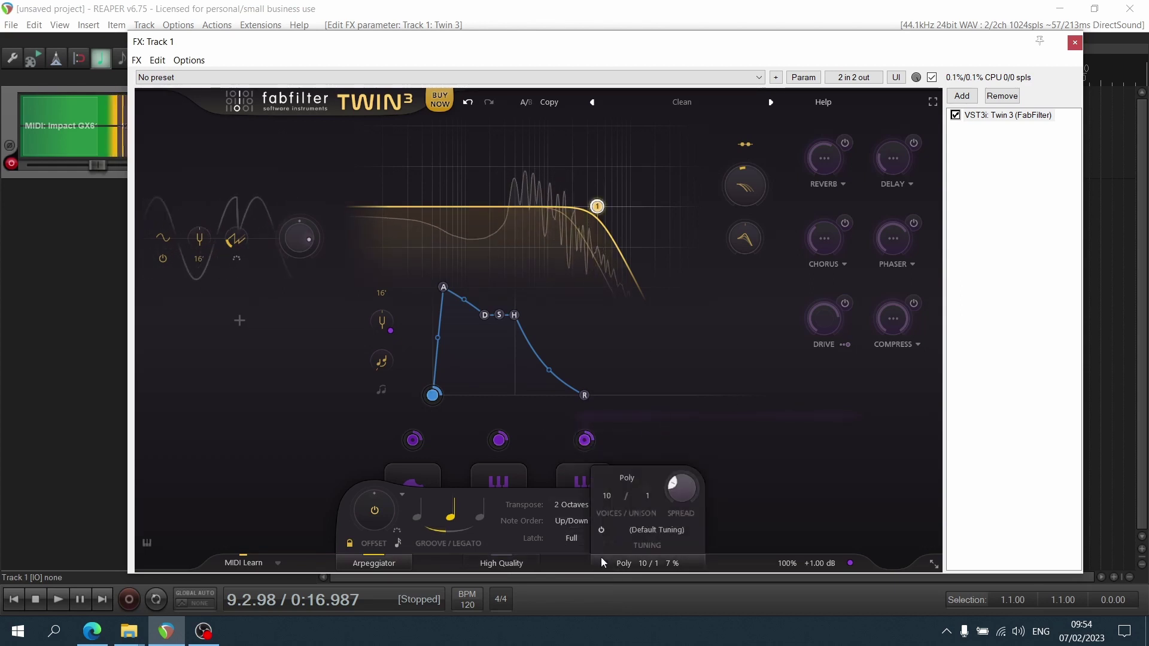
click(538, 527)
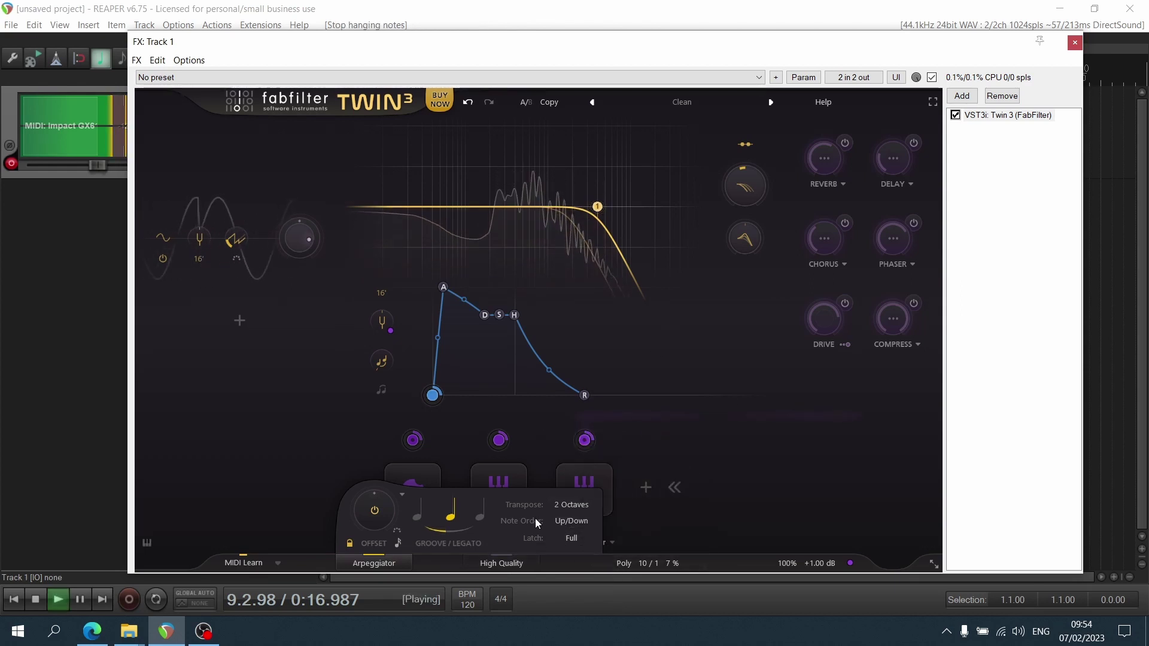
key(space)
key(space)
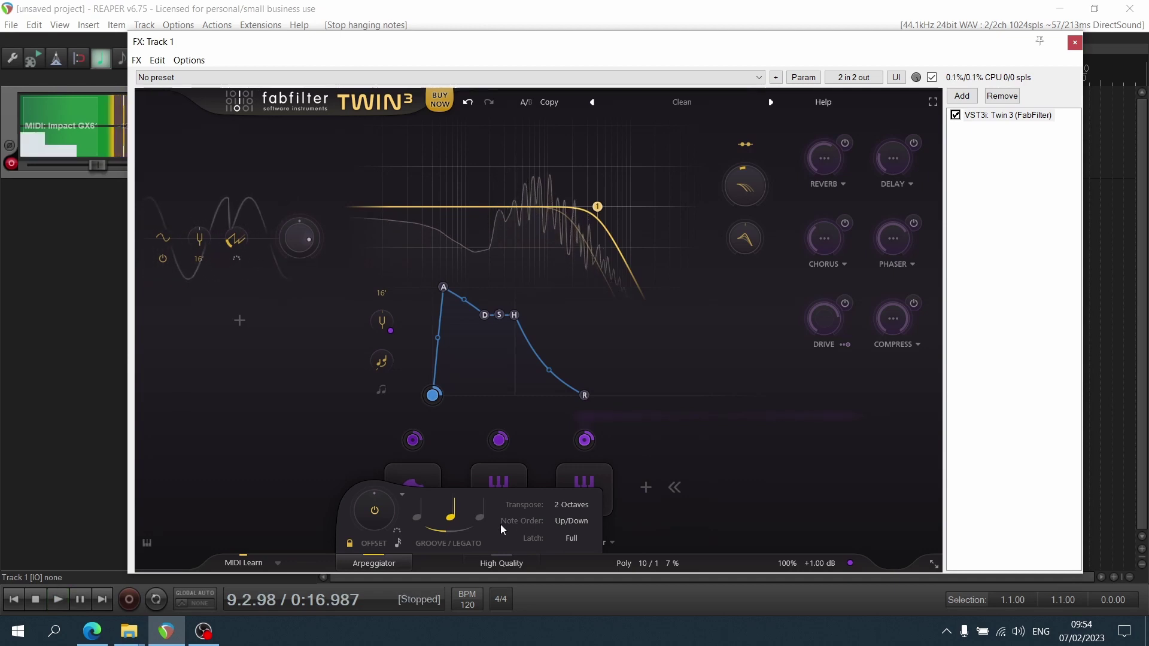
Try the arpeggiator rate at 1/4 Note before returning it to 1/16 Note.
click(399, 542)
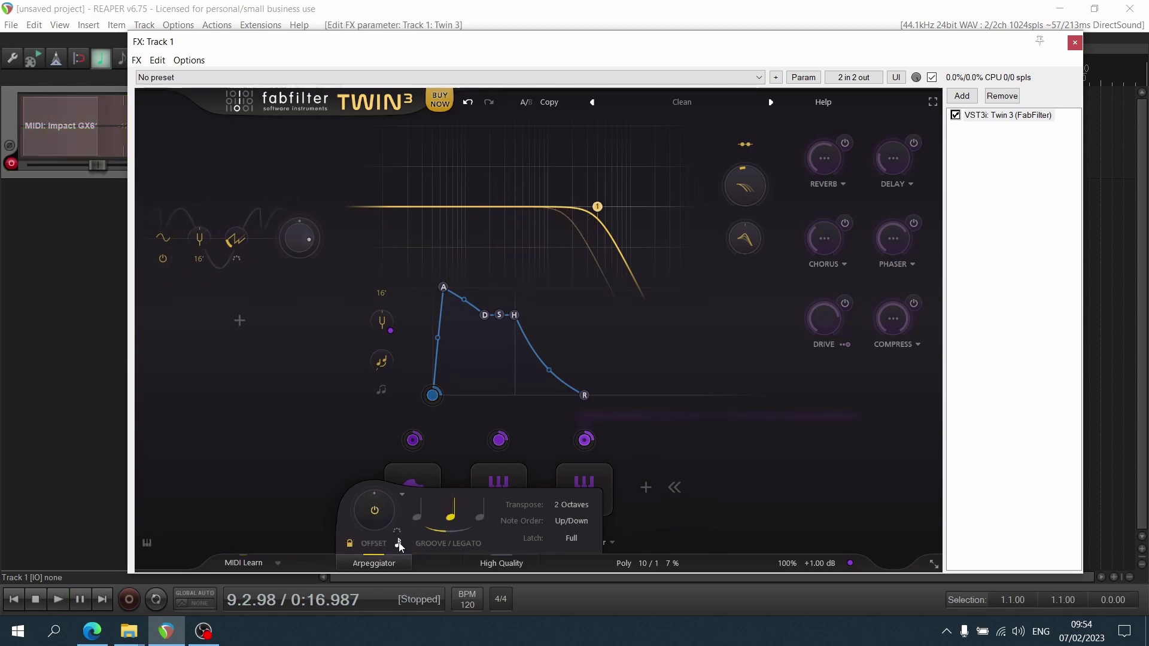
click(401, 496)
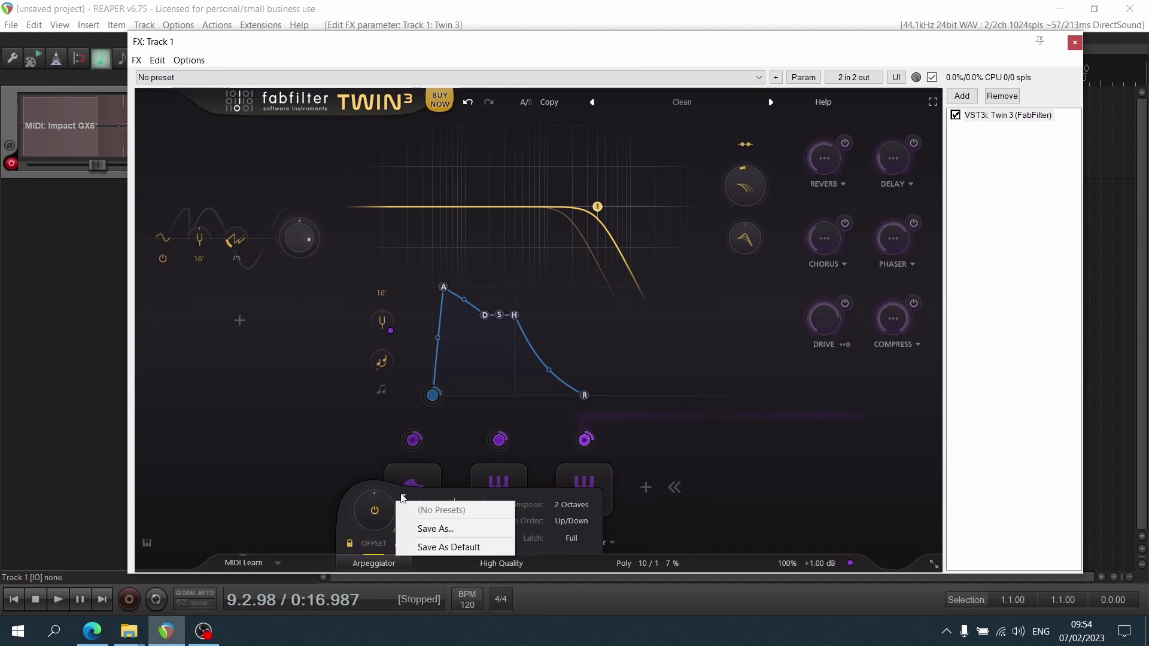
click(341, 518)
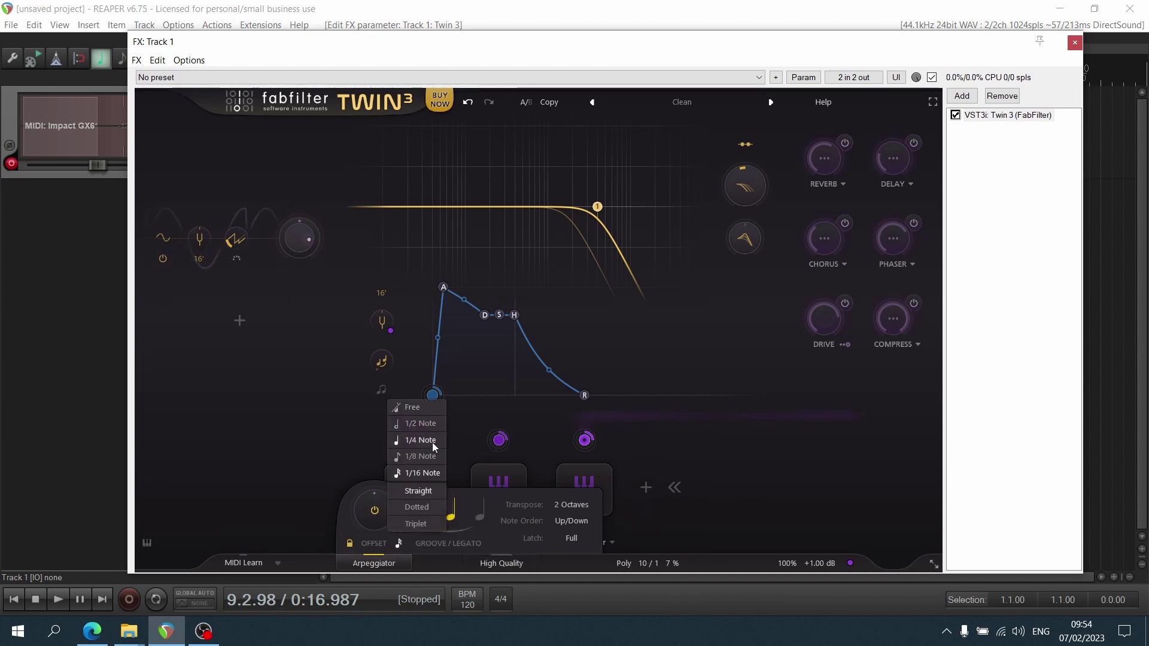
click(432, 444)
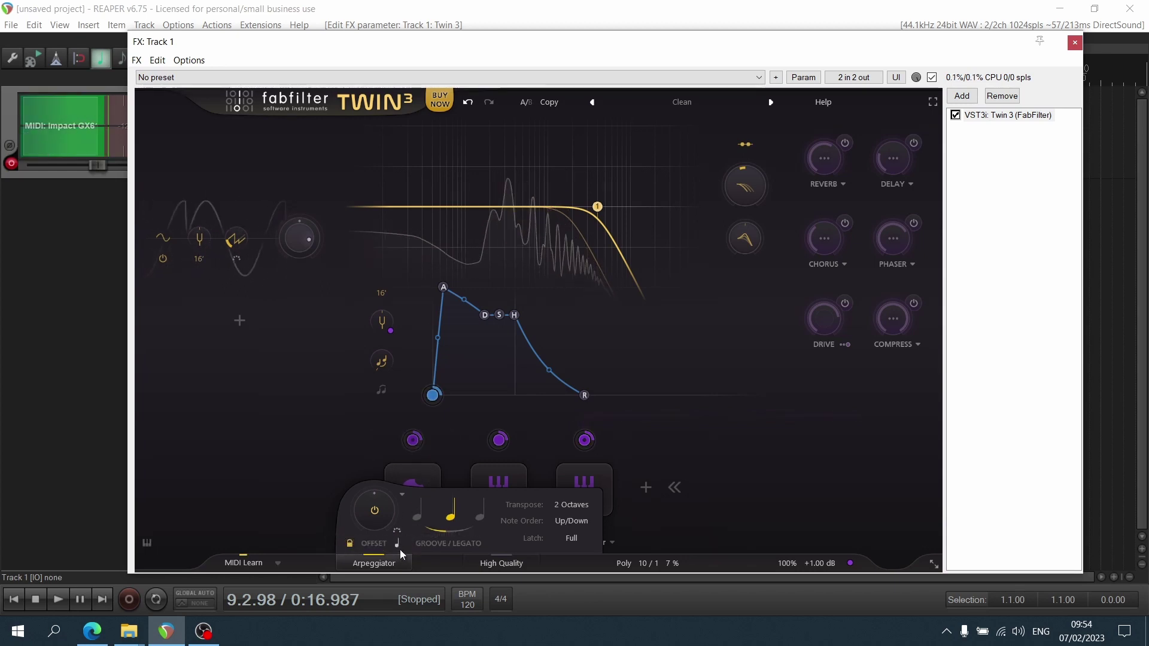
click(400, 550)
click(426, 473)
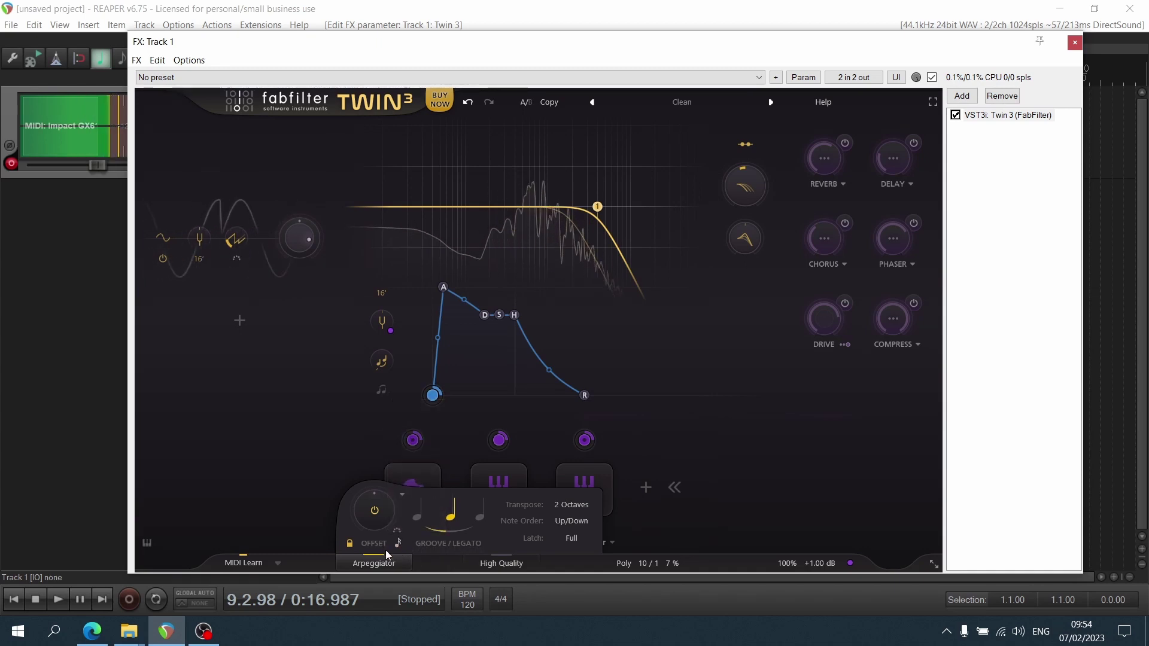
Vary the Arpeggiator Rate Offset during playback, ending at about 1.01, and stop playback.
drag(375, 512, 392, 464)
key(space)
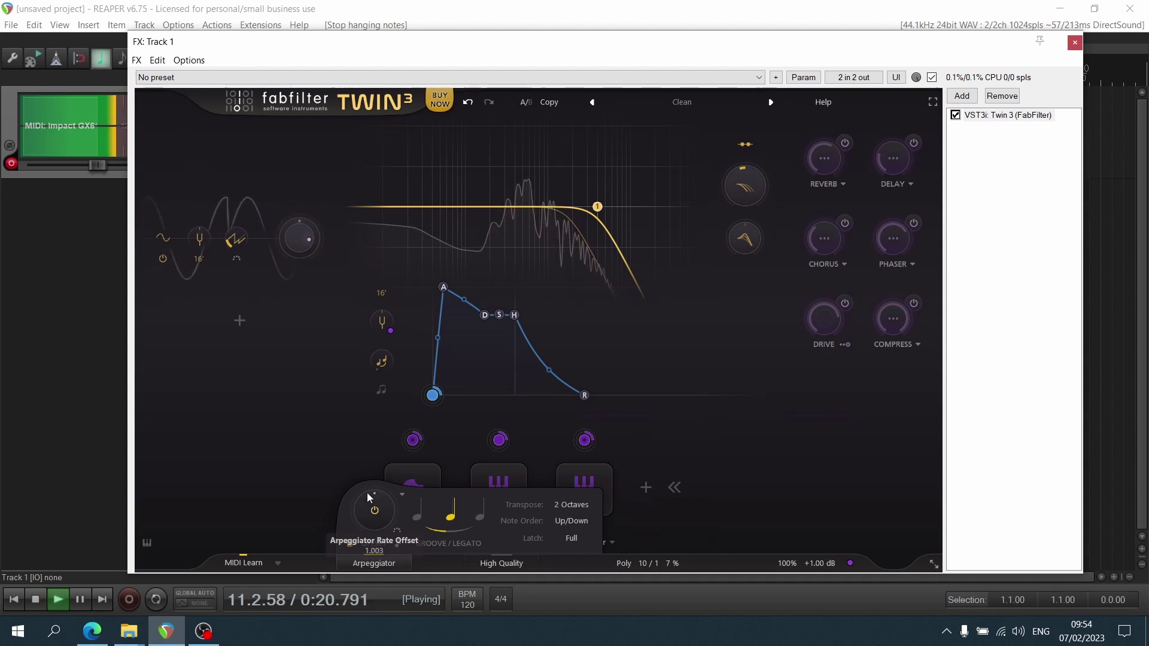
drag(375, 394, 375, 458)
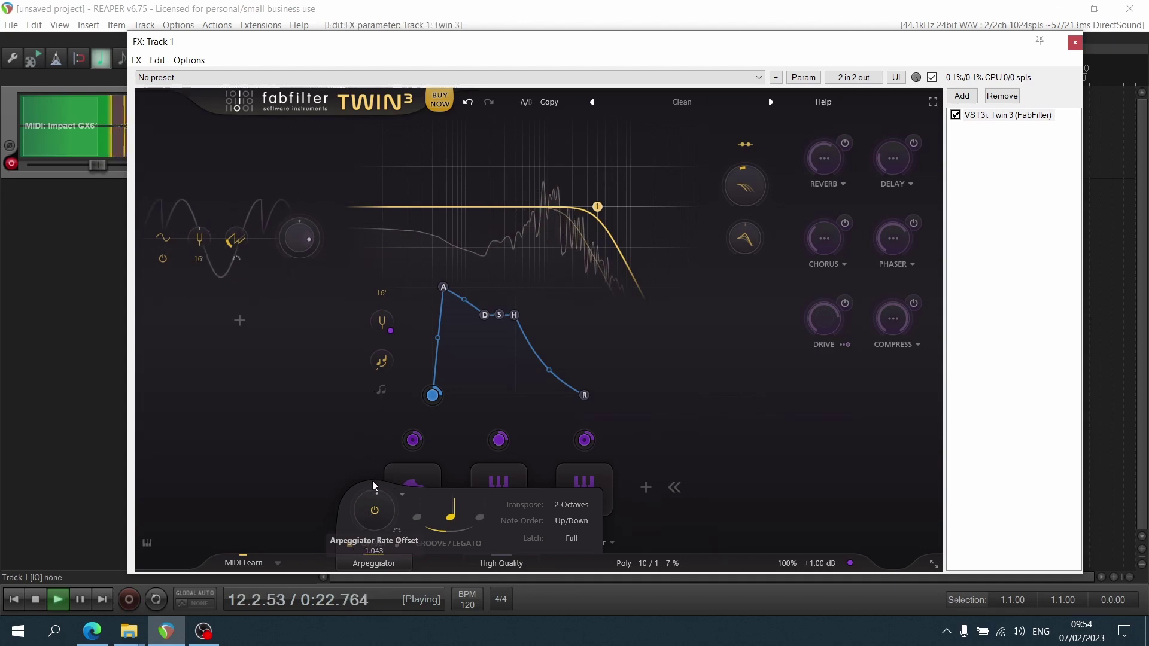
key(space)
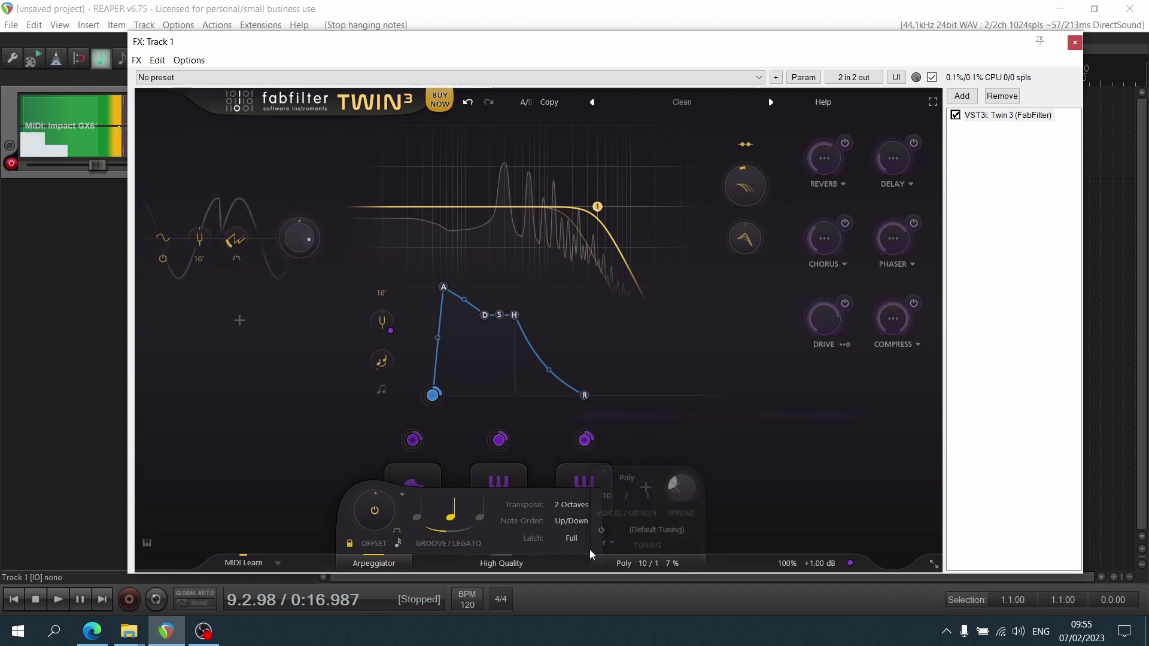
Change the arpeggiator's Latch mode to Held.
mouse_move(370, 518)
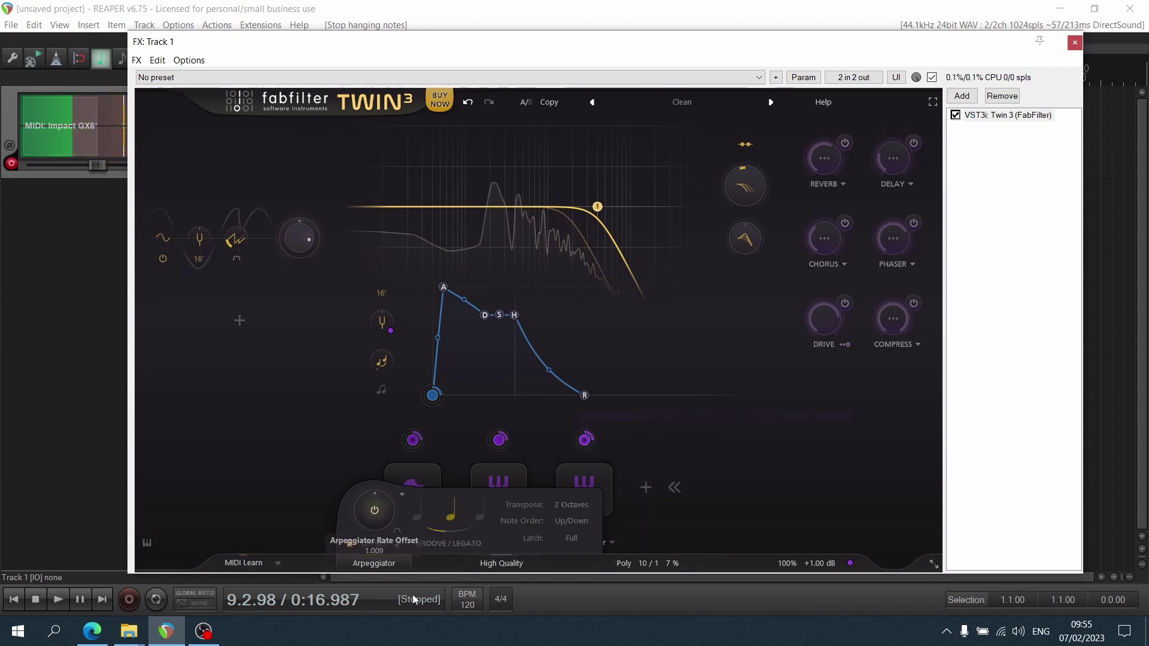
click(572, 538)
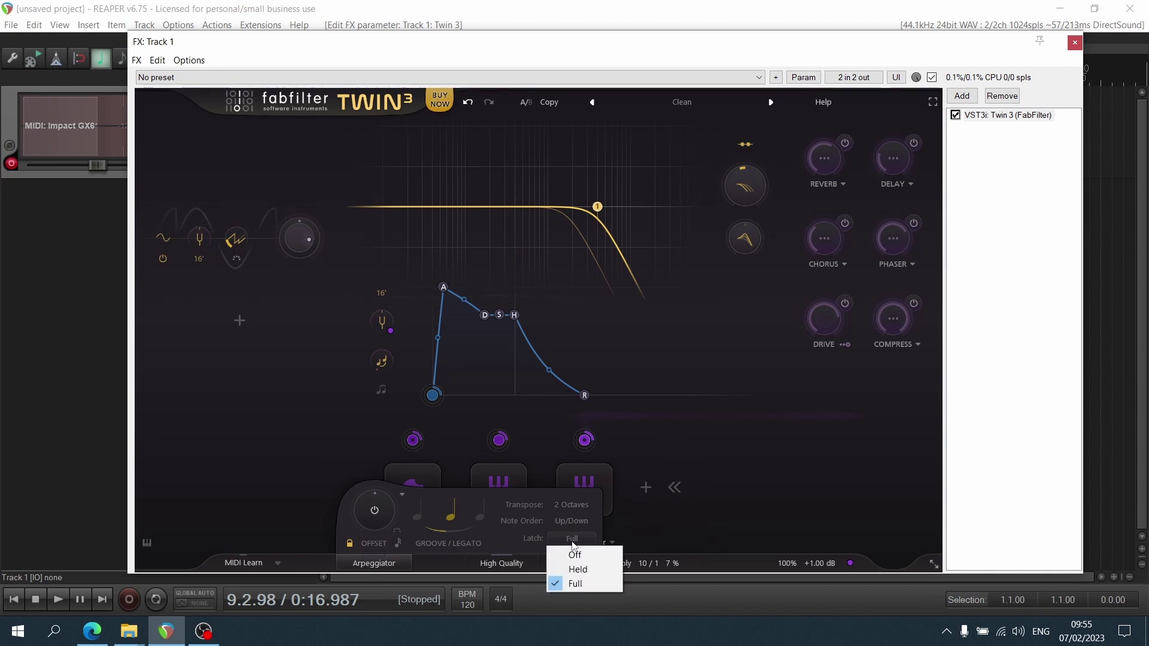
click(614, 574)
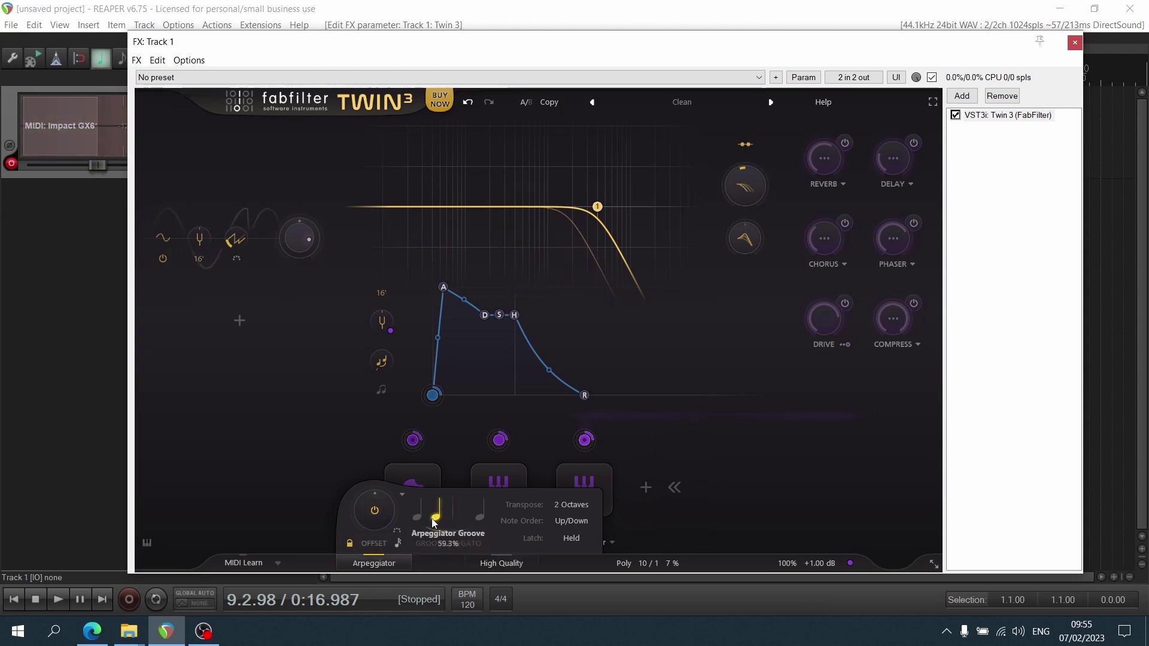
Bring the Arpeggiator Groove back to its centre position and switch the arpeggiator's Transpose to Off.
mouse_move(432, 518)
mouse_down()
mouse_move(477, 519)
mouse_move(436, 522)
mouse_move(468, 521)
mouse_move(447, 523)
mouse_up()
click(579, 506)
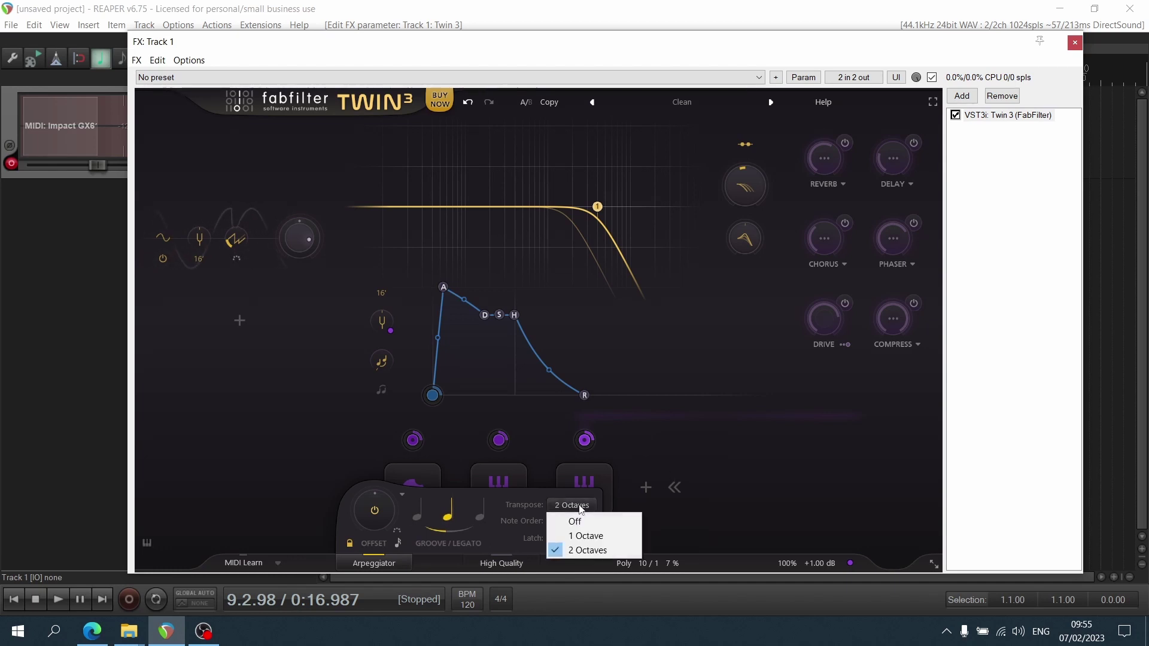
click(576, 521)
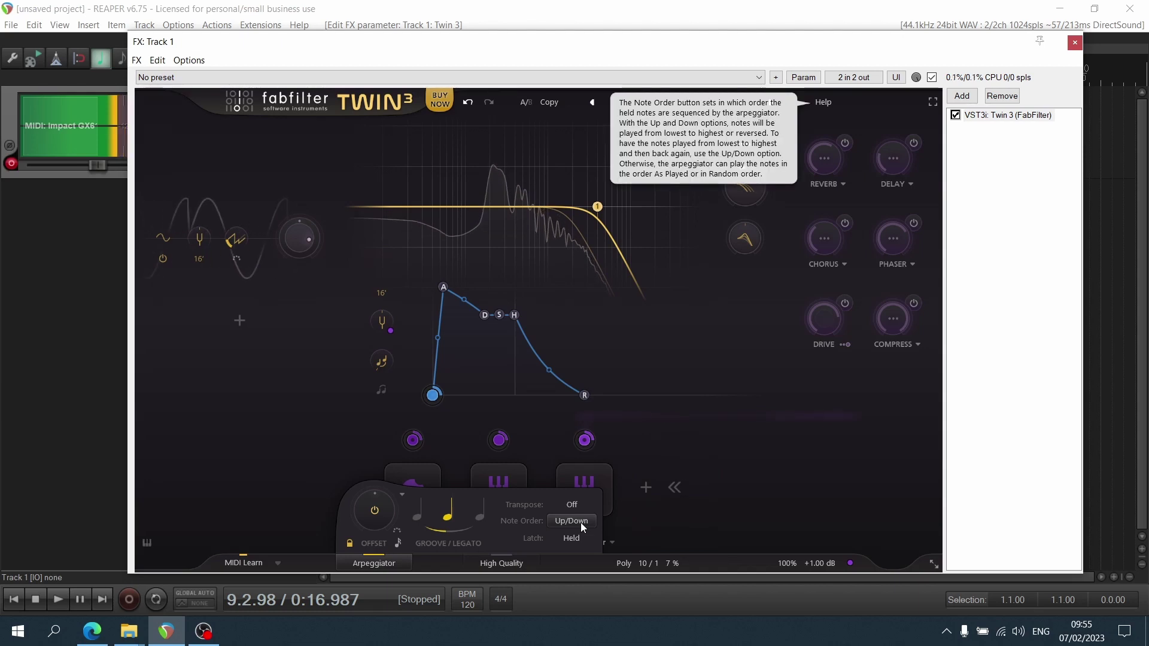
Try the arpeggiator's Transpose at 1 Octave before returning it to 2 Octaves, and set the Note Order to Random.
click(580, 511)
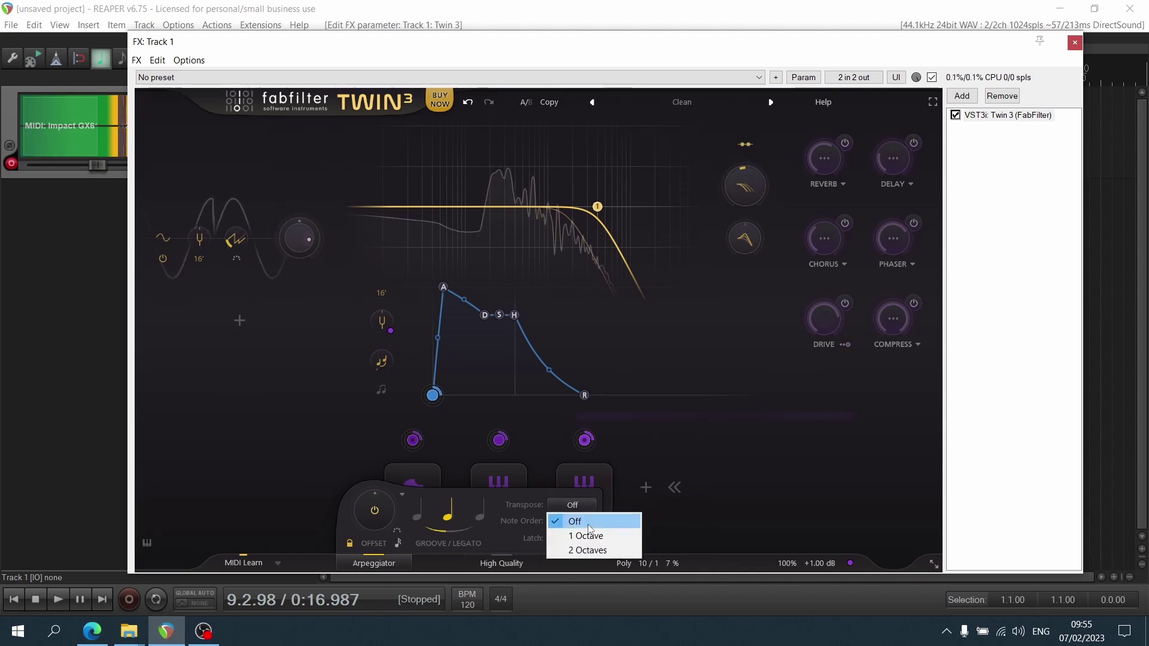
click(589, 531)
click(584, 504)
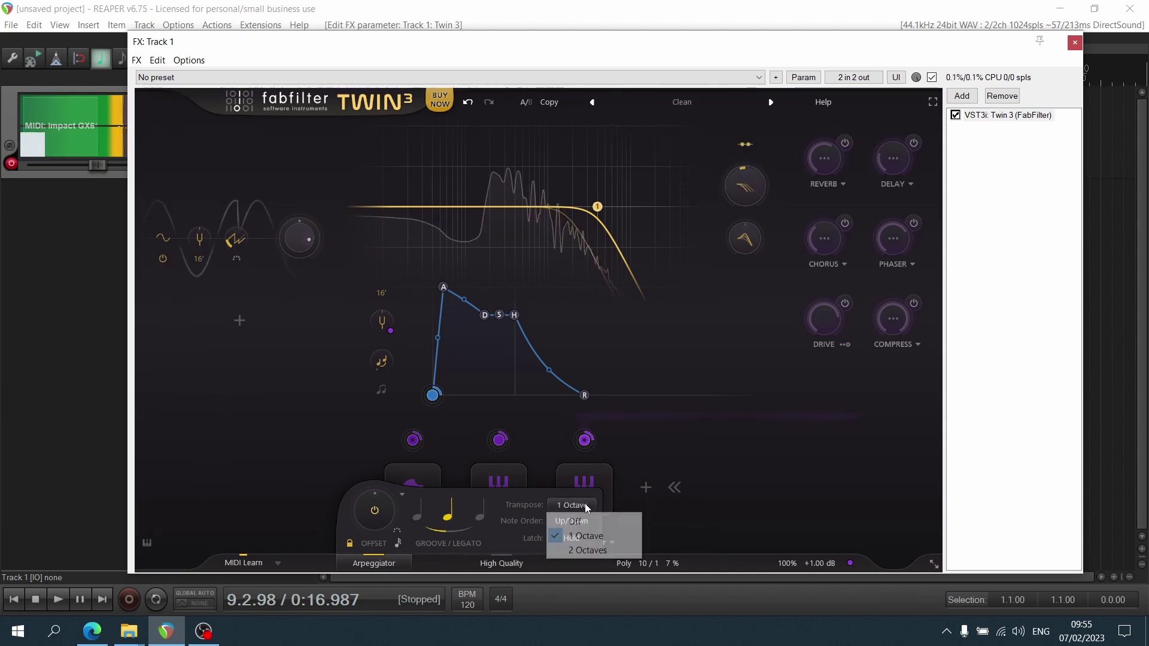
click(590, 547)
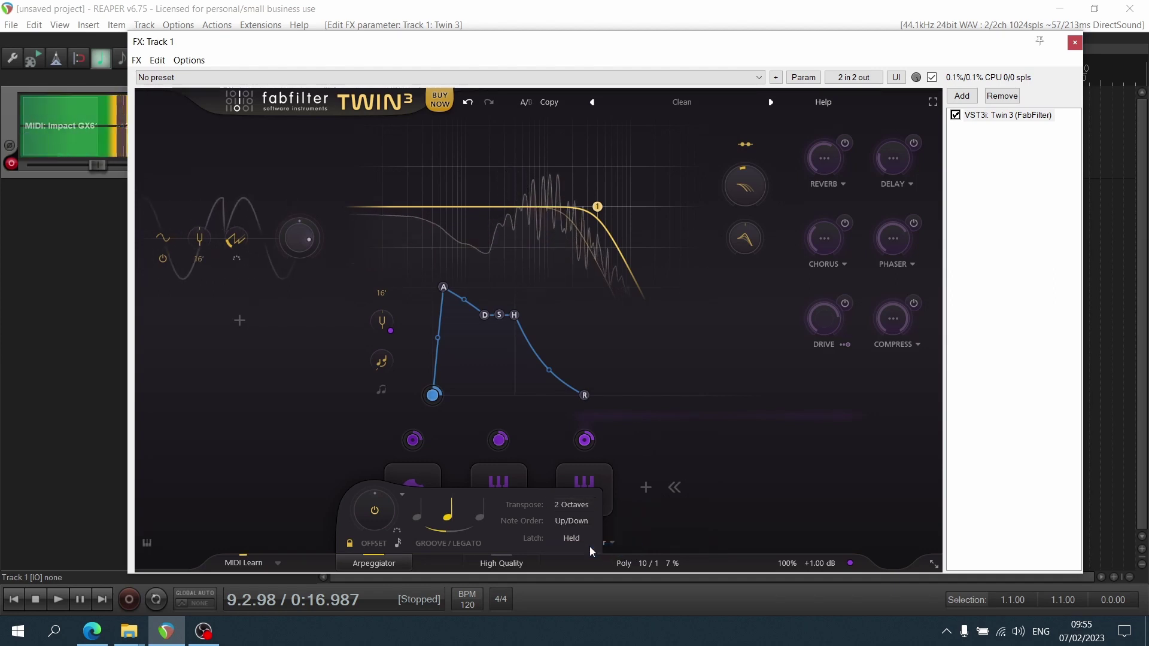
click(581, 521)
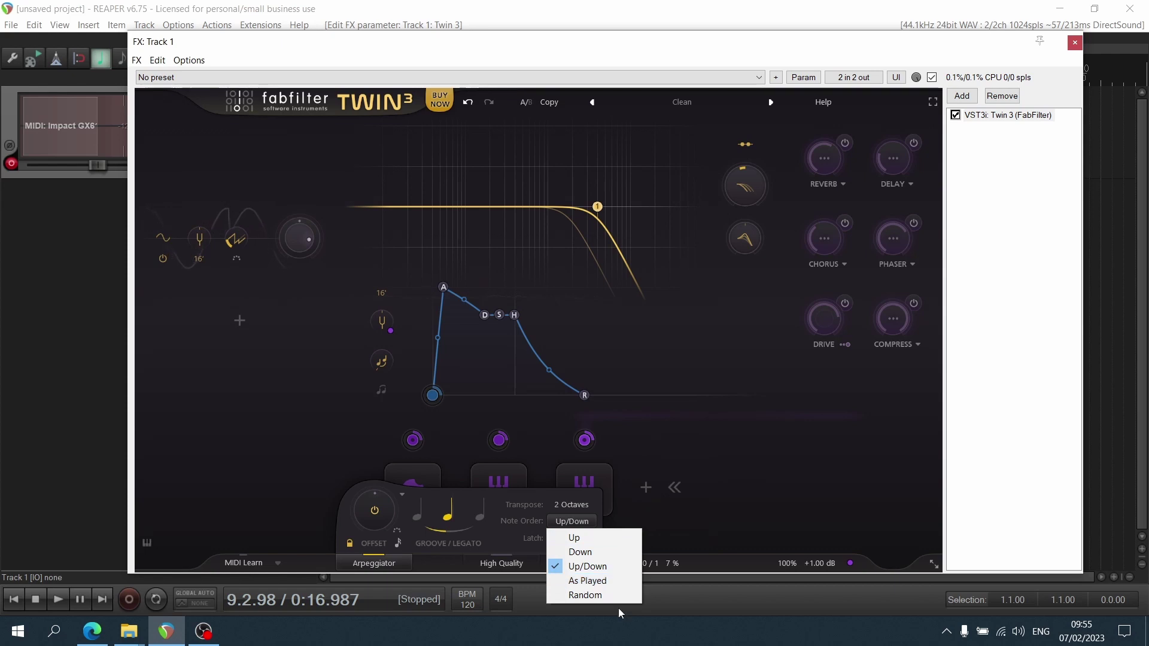
click(608, 595)
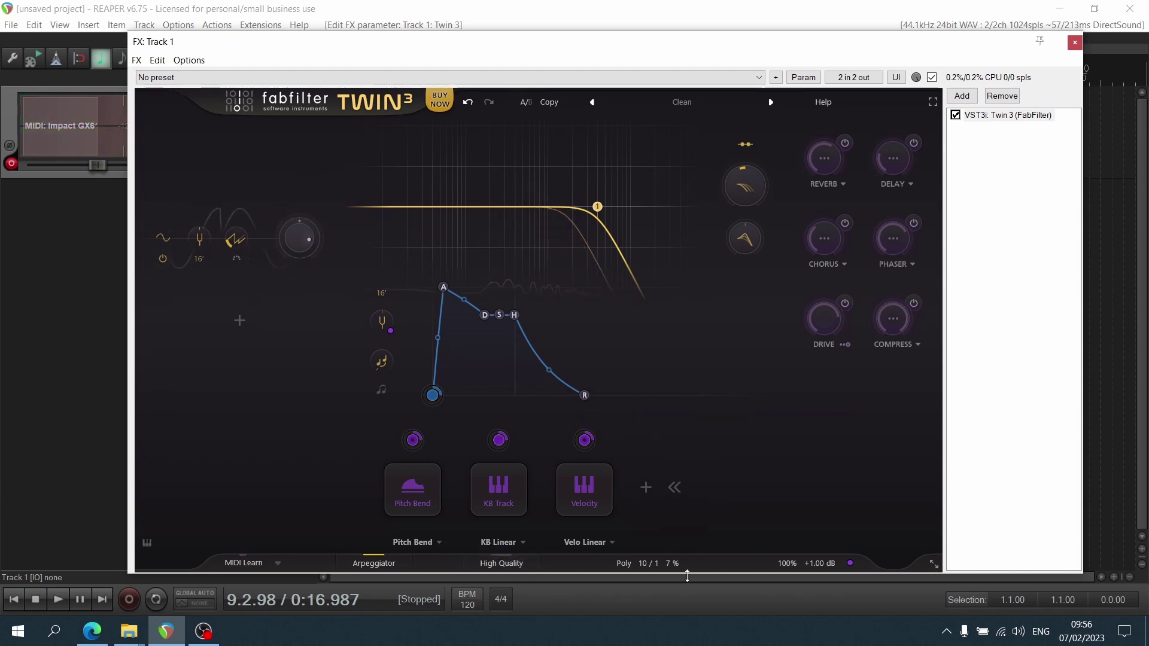
Set the Unison to 4 in the voice settings and raise the Unison Spread to about 9 %.
mouse_move(657, 564)
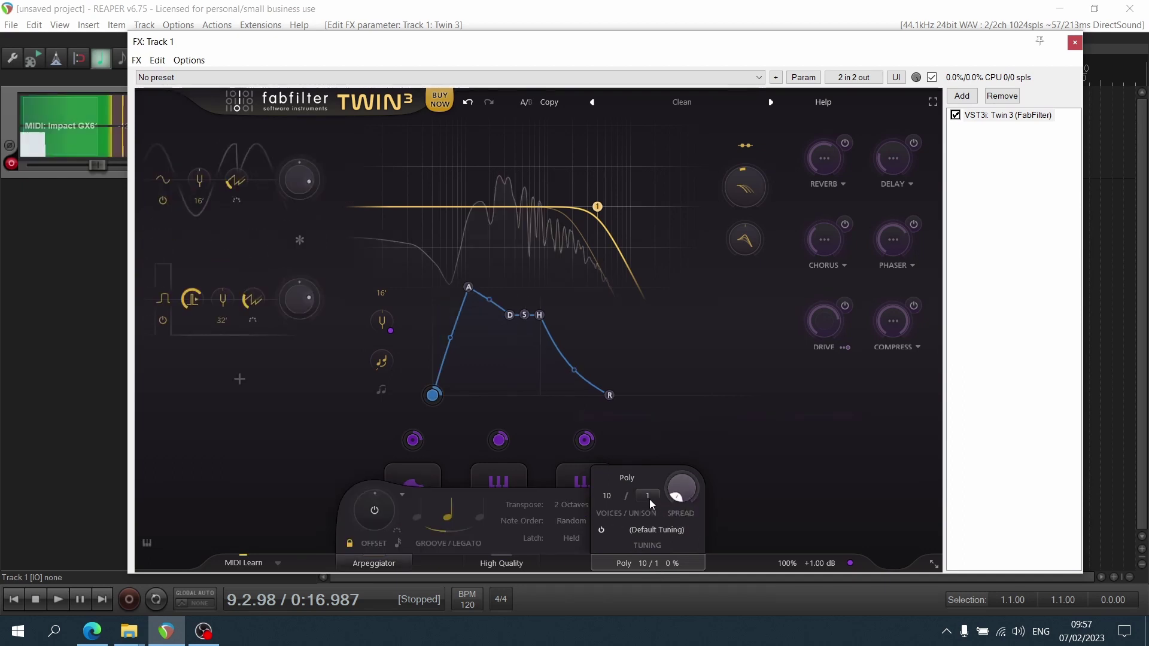
click(648, 496)
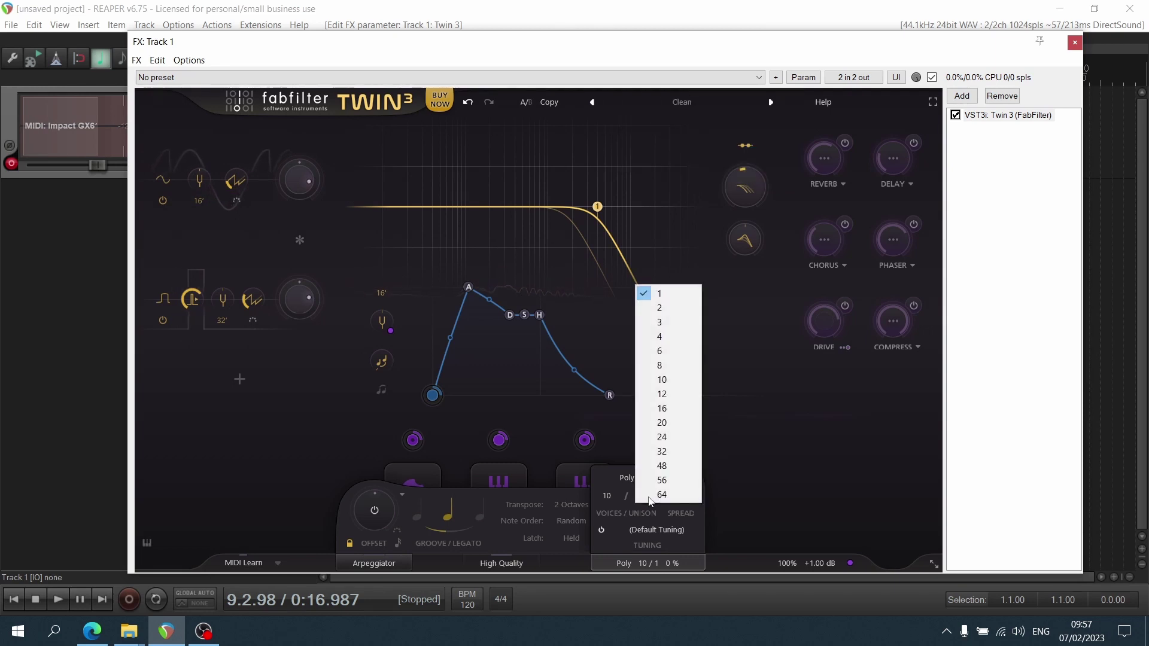
click(676, 336)
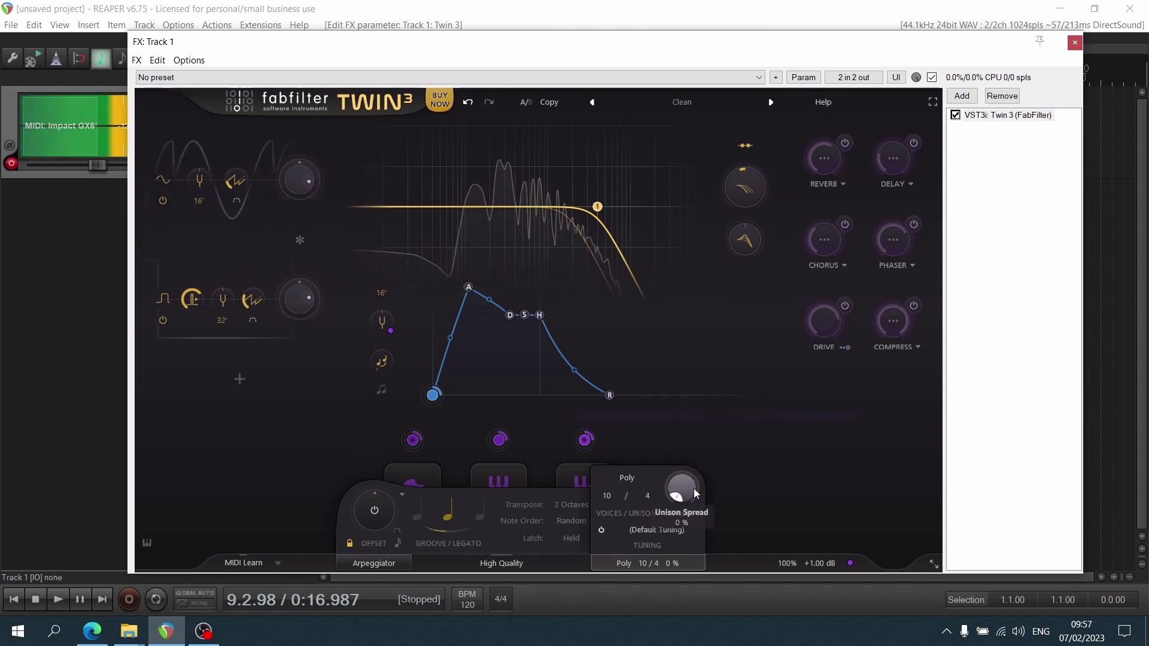
mouse_move(690, 487)
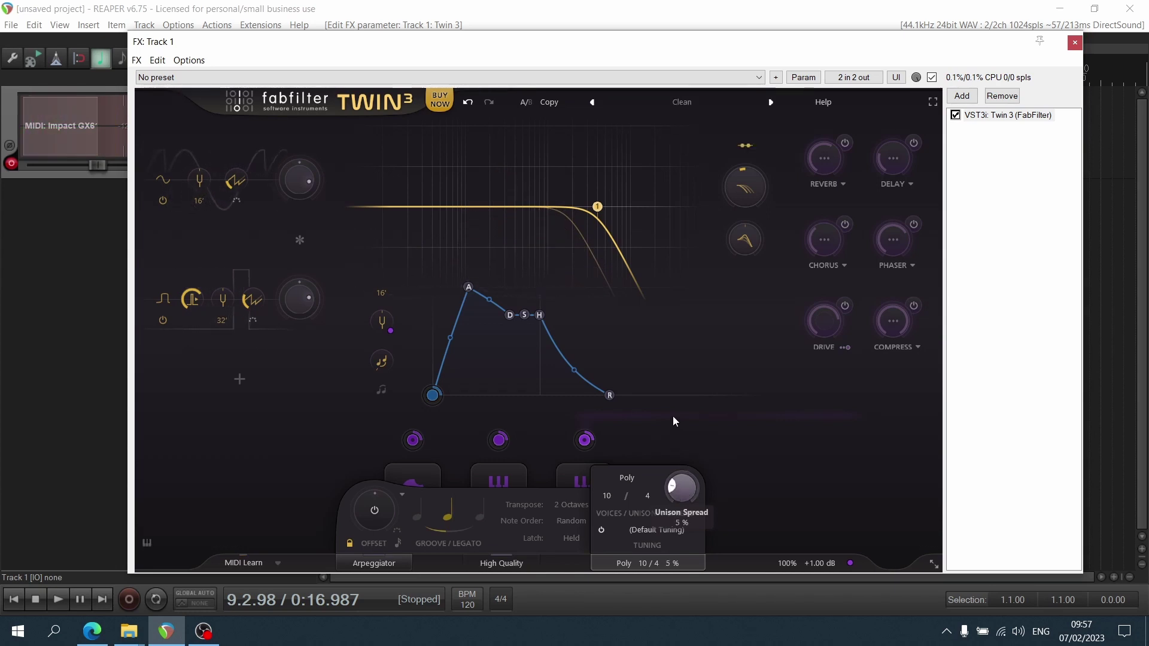
drag(683, 492, 678, 460)
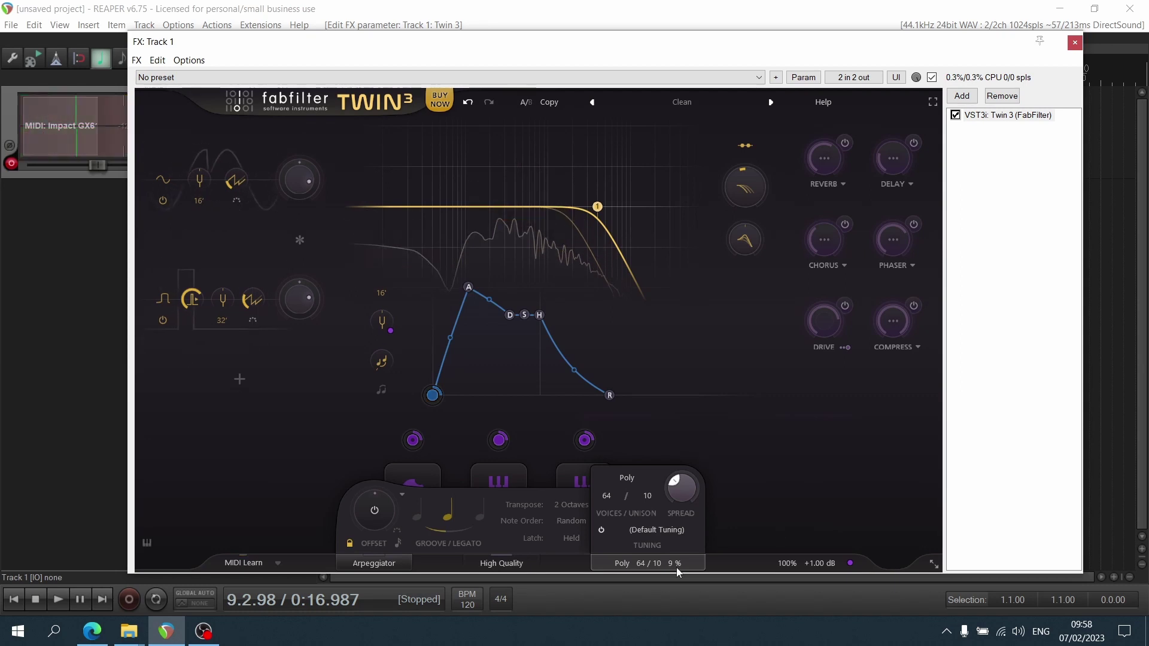
Lengthen the main envelope's release slightly.
mouse_move(612, 390)
drag(613, 390, 628, 394)
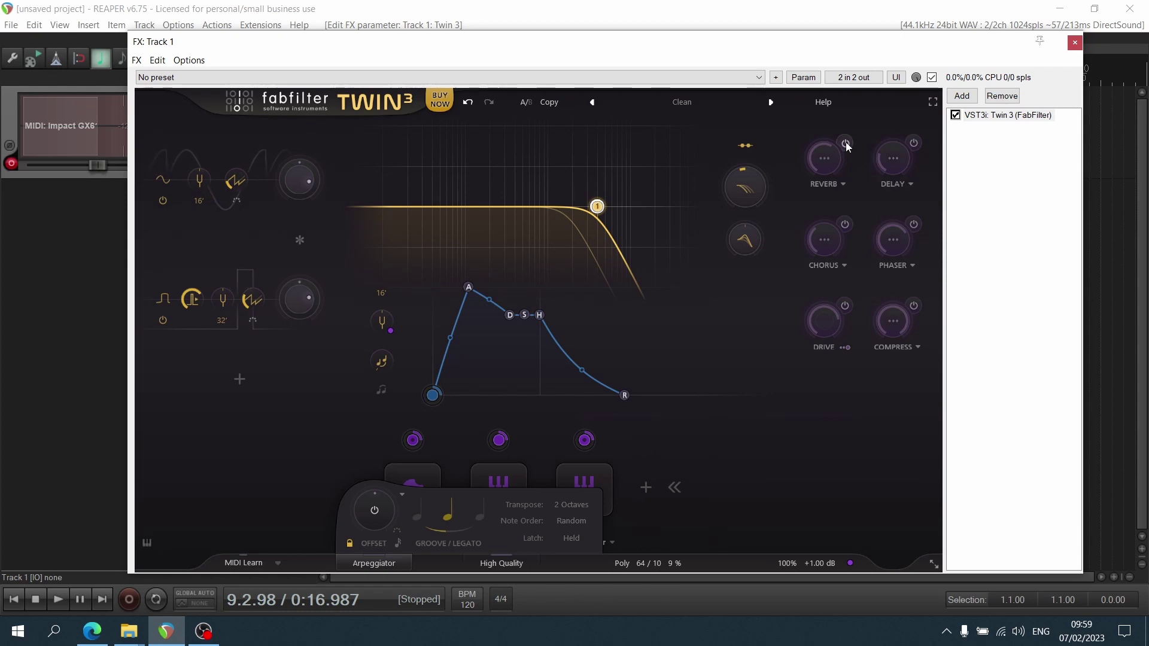
Enable the Reverb, Delay, Chorus, Phaser, Compress and Drive effects and route the Drive as Pre FX.
click(913, 142)
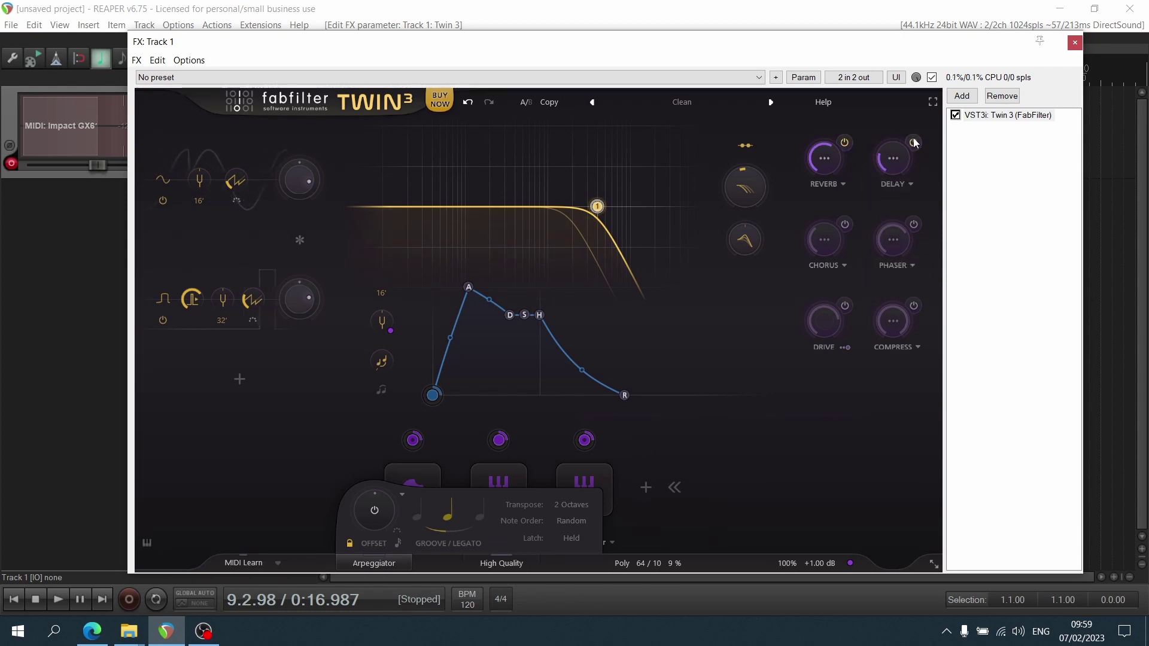
click(844, 224)
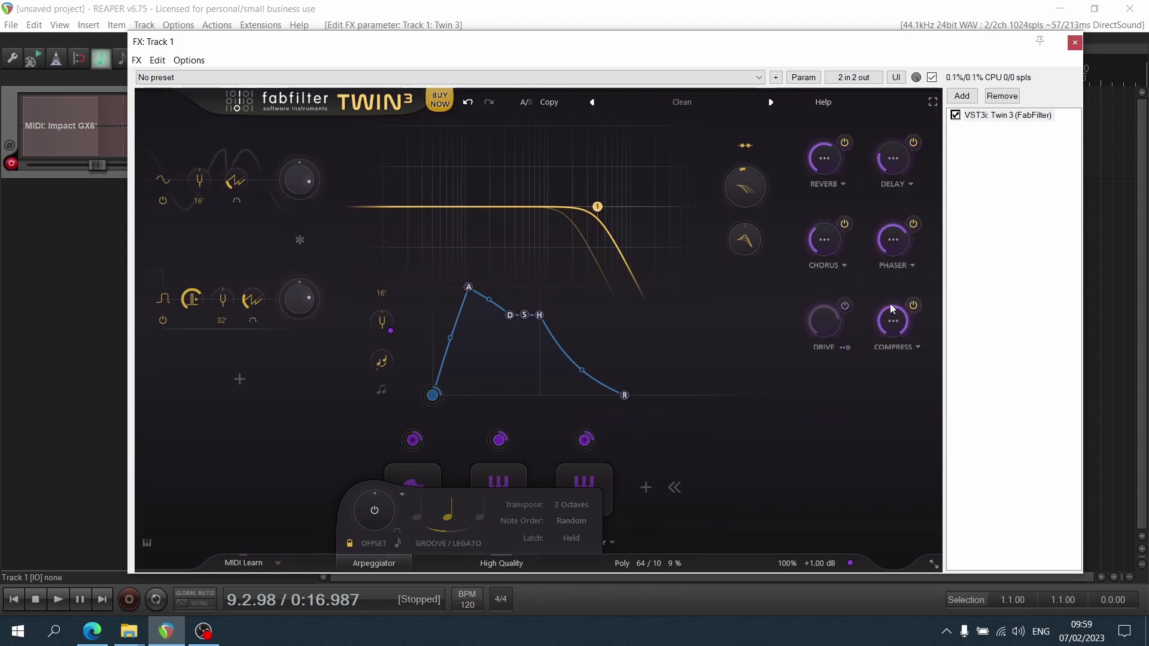
click(844, 346)
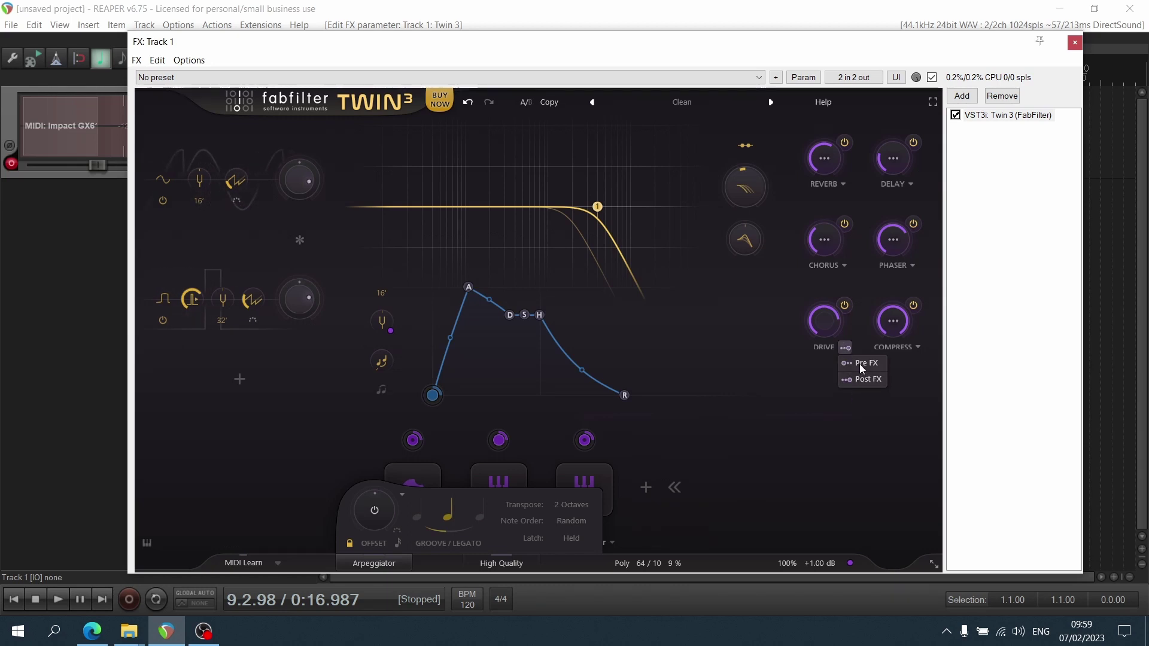
click(859, 364)
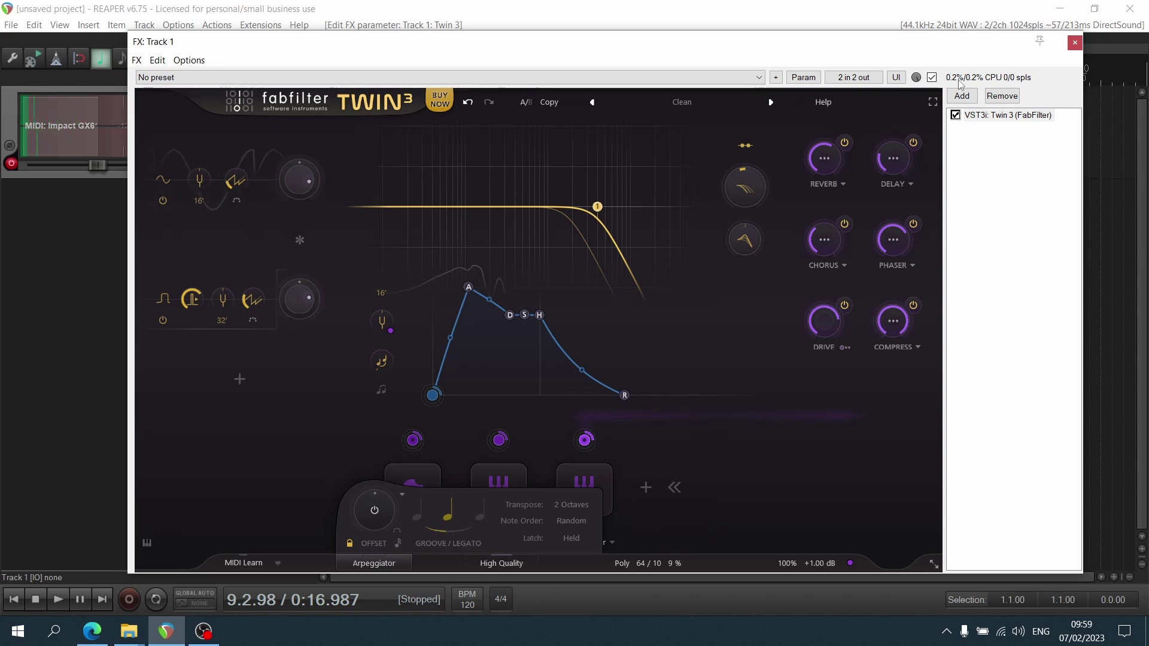
Try the output stereo width at 200% before returning it to 100%.
mouse_move(812, 567)
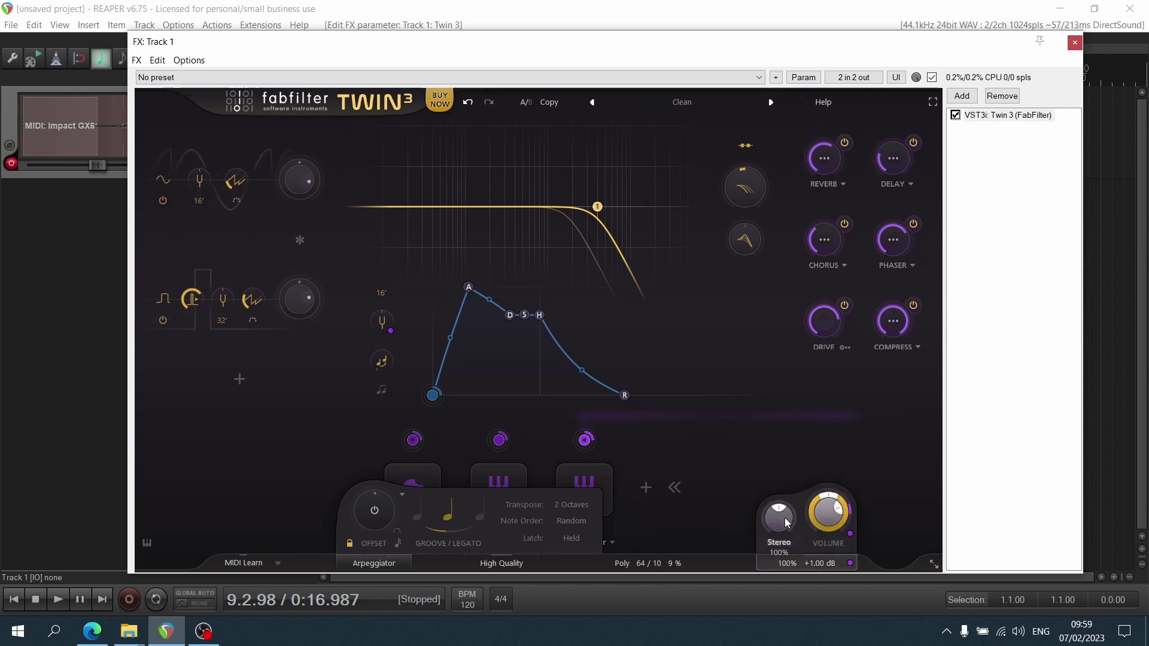
drag(784, 523, 809, 370)
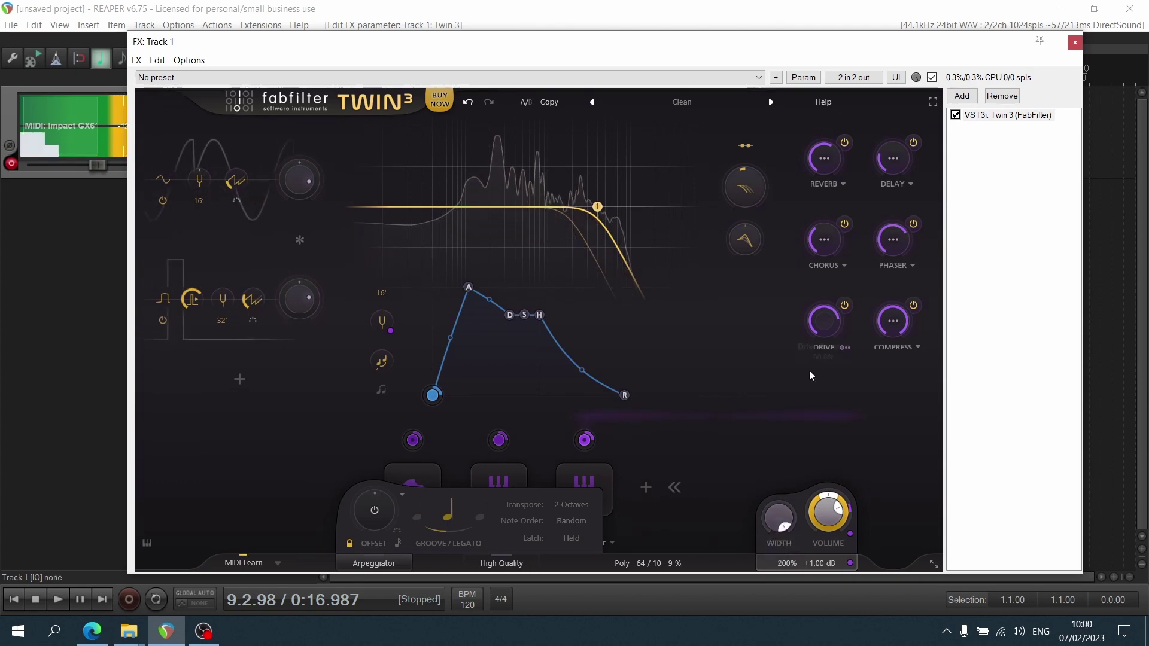
drag(774, 602, 776, 612)
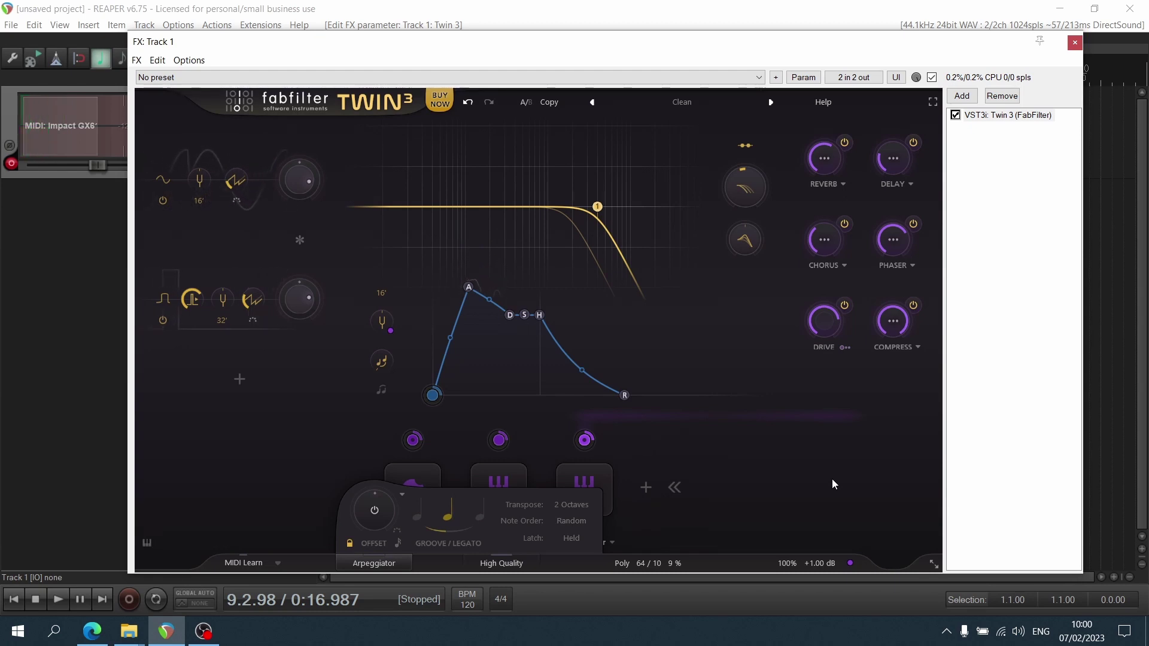
Load the Abigail preset from the Arp category.
click(683, 99)
mouse_move(617, 125)
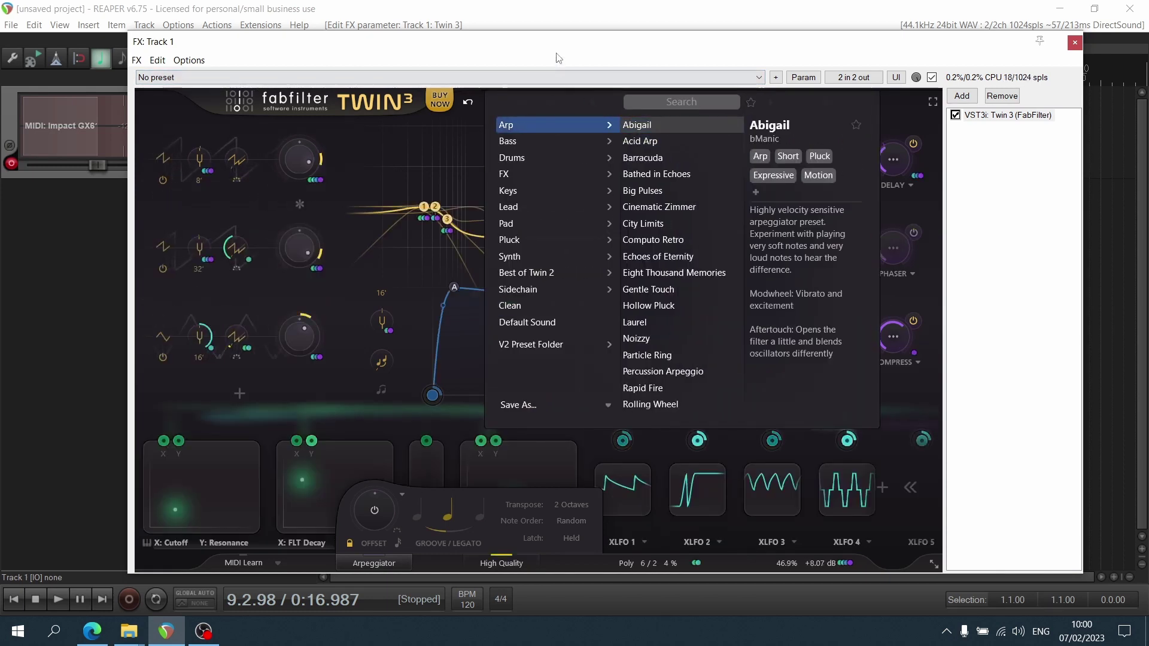
click(644, 124)
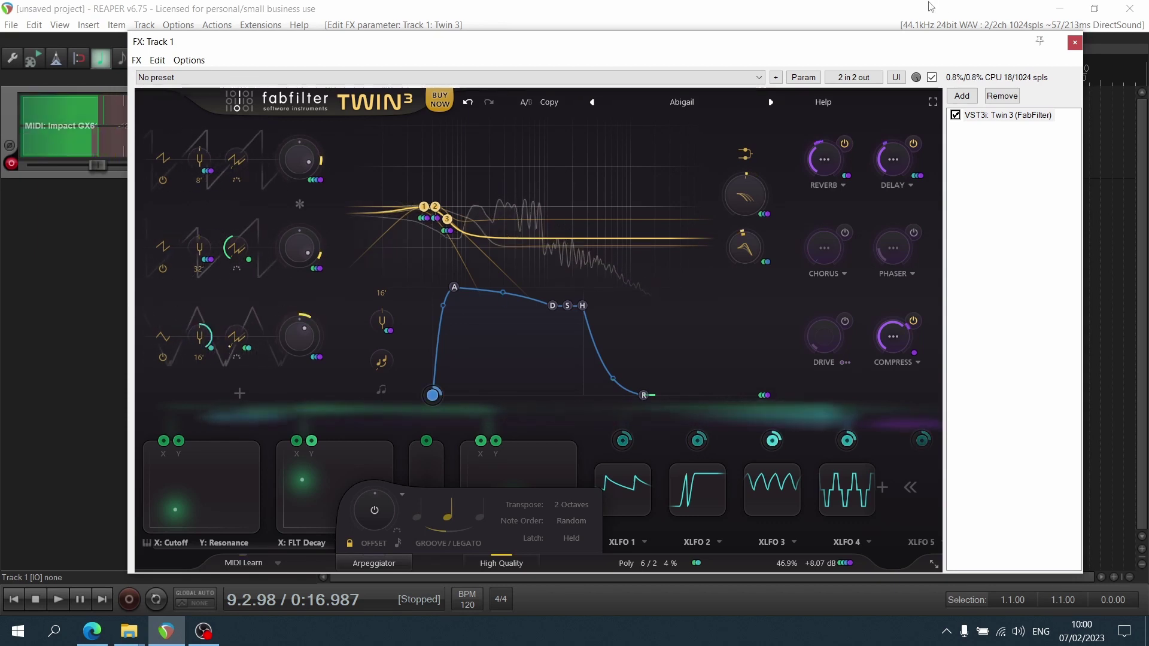
Advance to the Acid Arp preset and enable the arpeggiator.
click(771, 102)
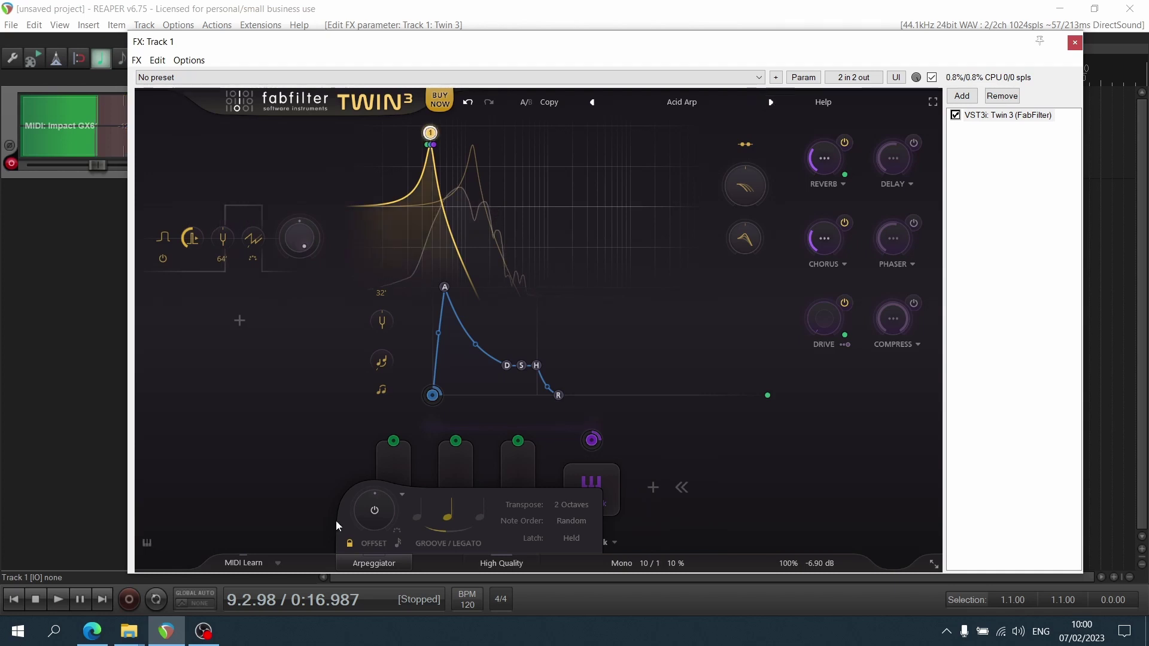
click(375, 510)
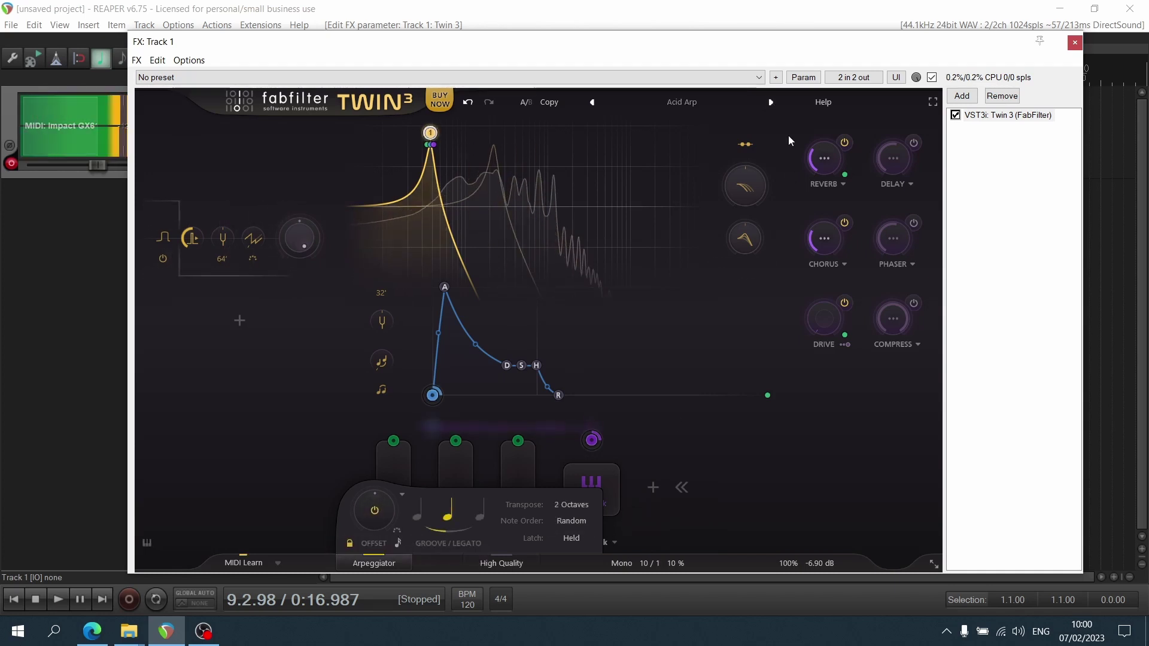
Audition the following Arp presets one by one, from Barracuda through Eight Thousand Memories.
click(771, 102)
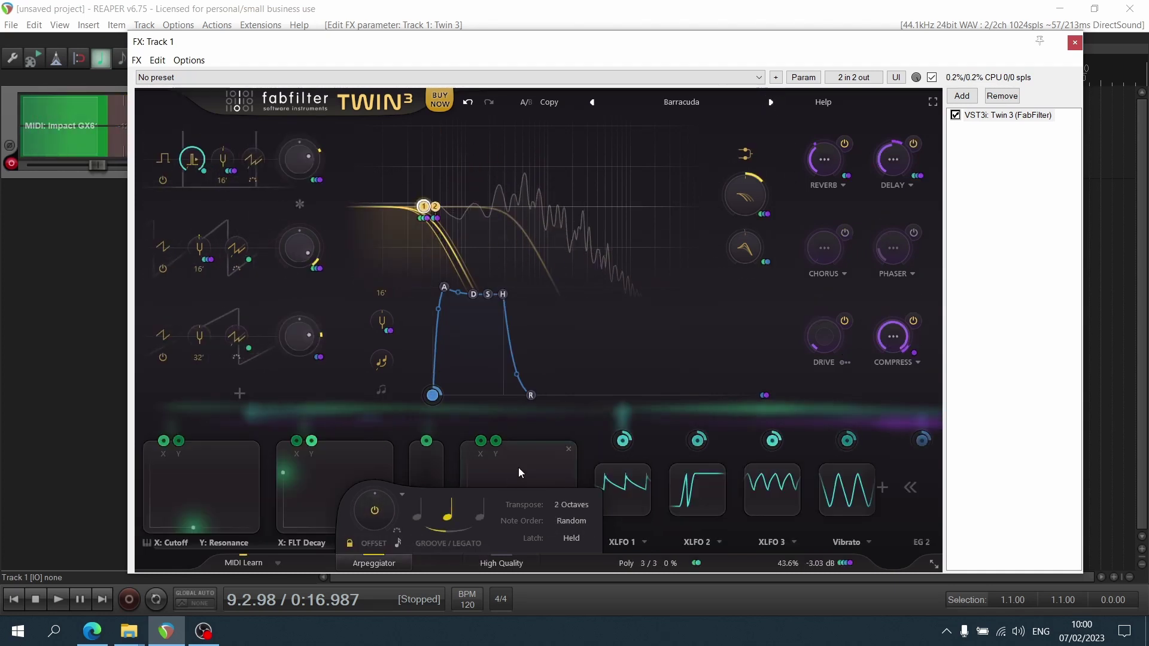
click(771, 102)
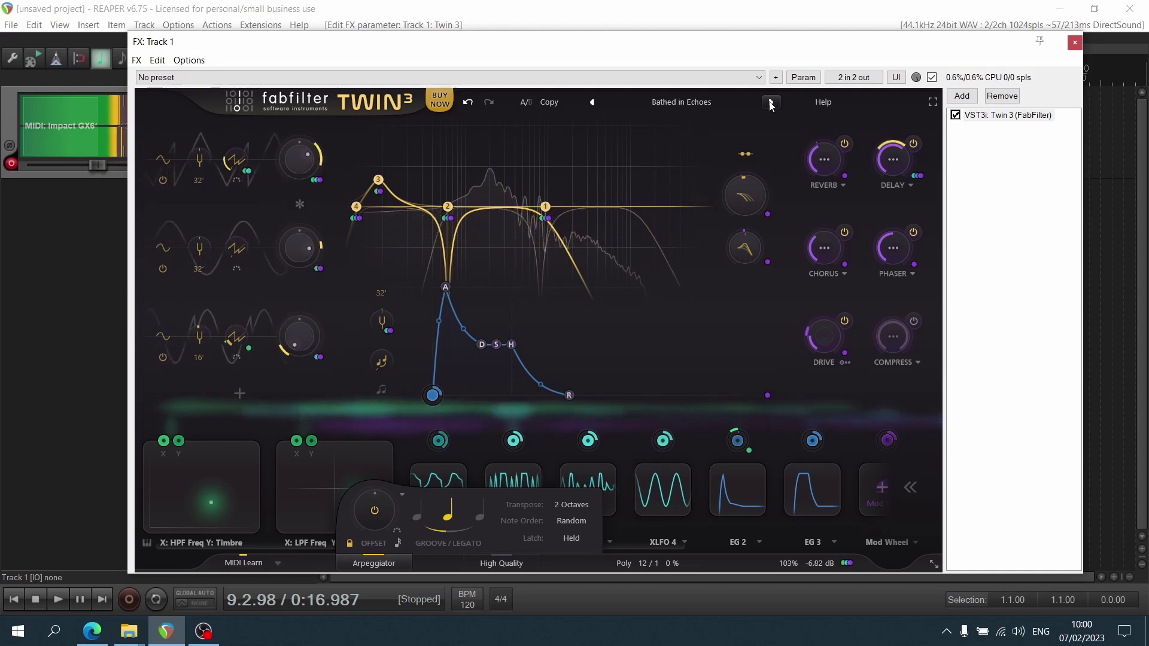
click(771, 103)
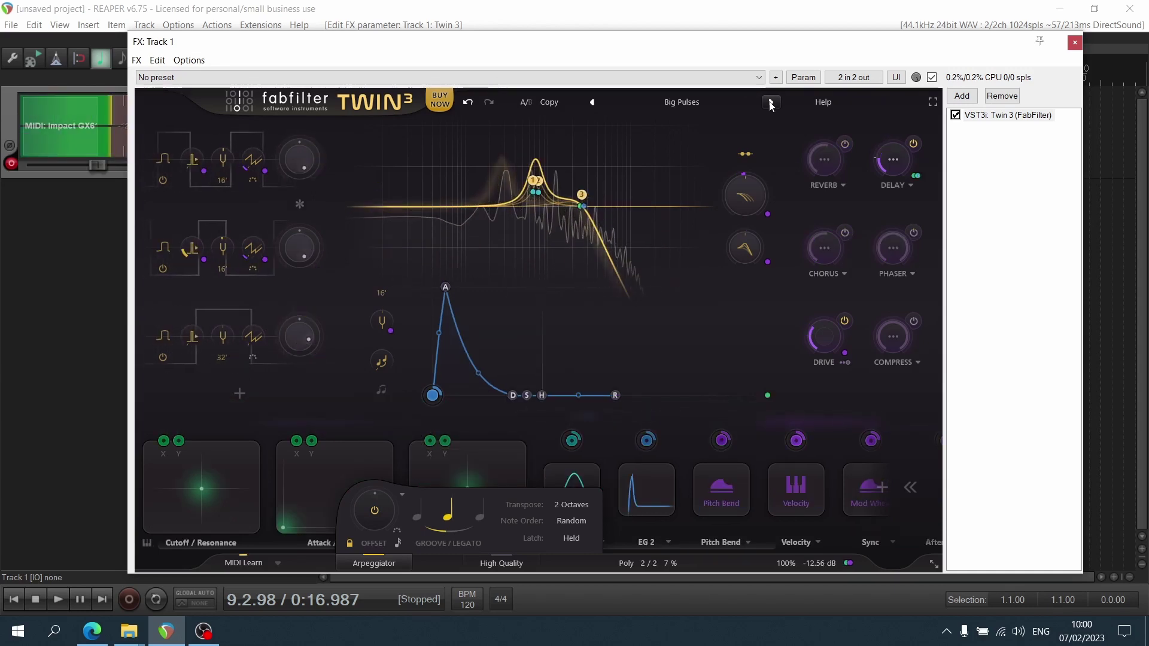
click(771, 103)
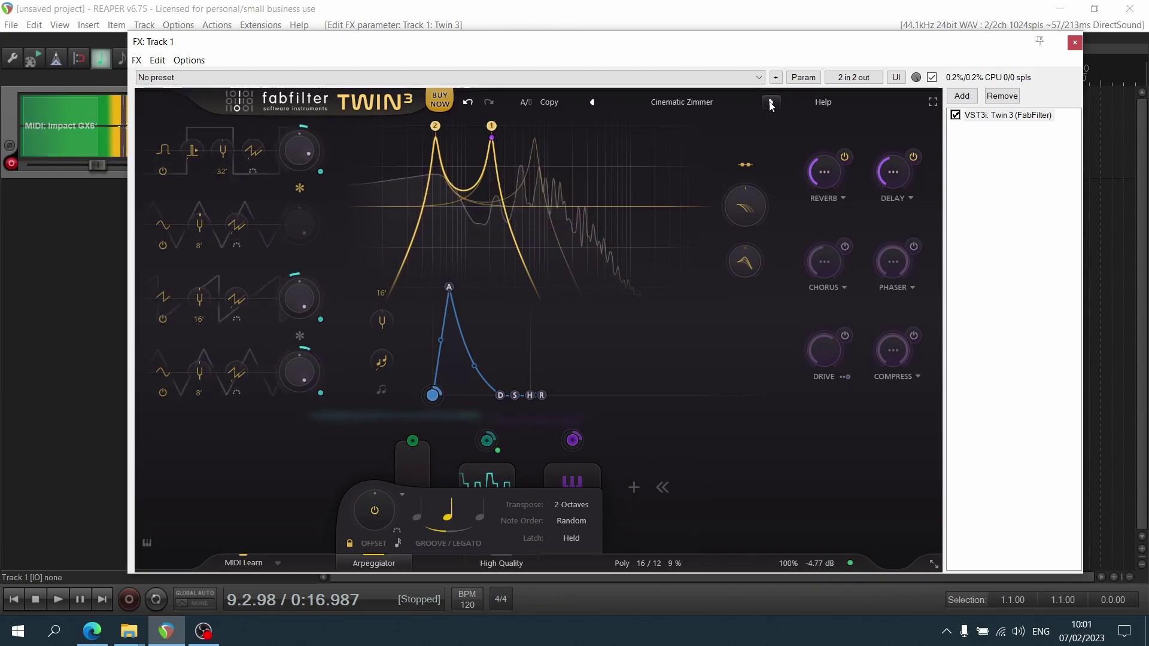
click(771, 103)
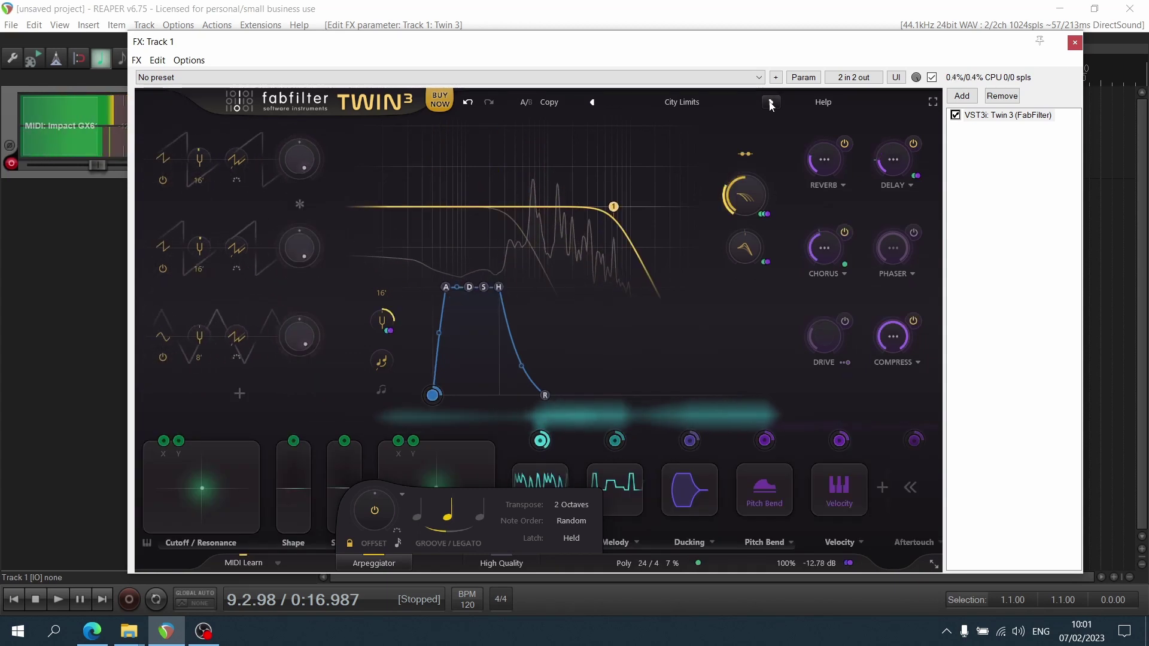
click(771, 103)
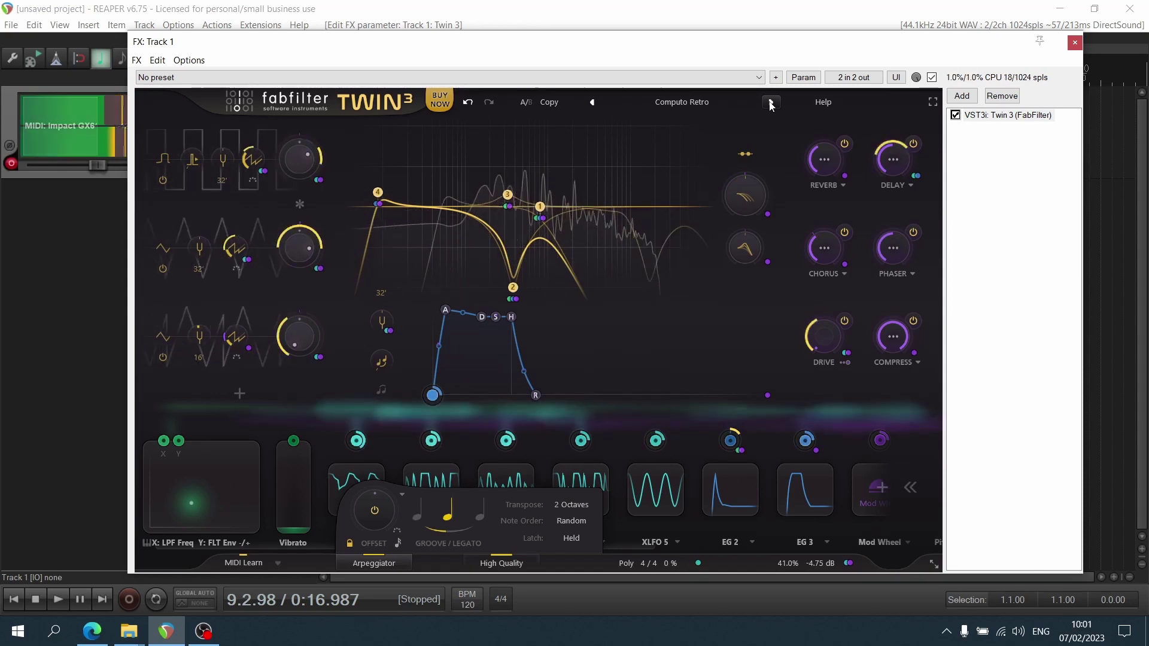
click(771, 103)
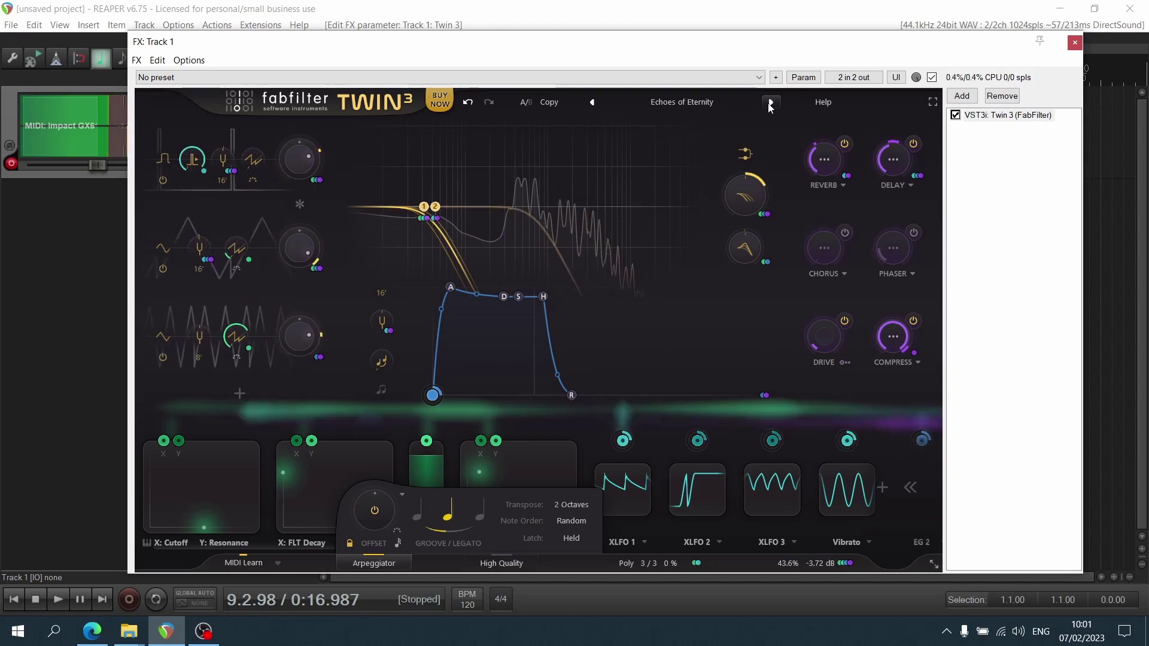
click(770, 103)
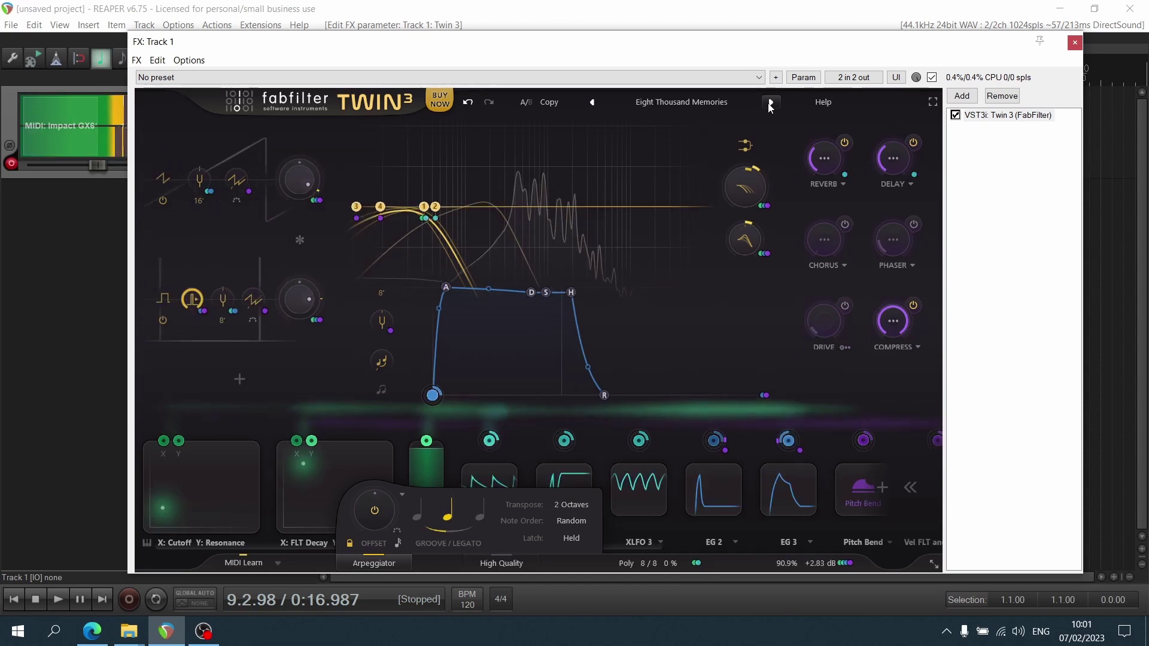
Load the Gentle Touch preset, lengthen its main envelope's attack slightly, and move on to Hollow Pluck.
click(770, 103)
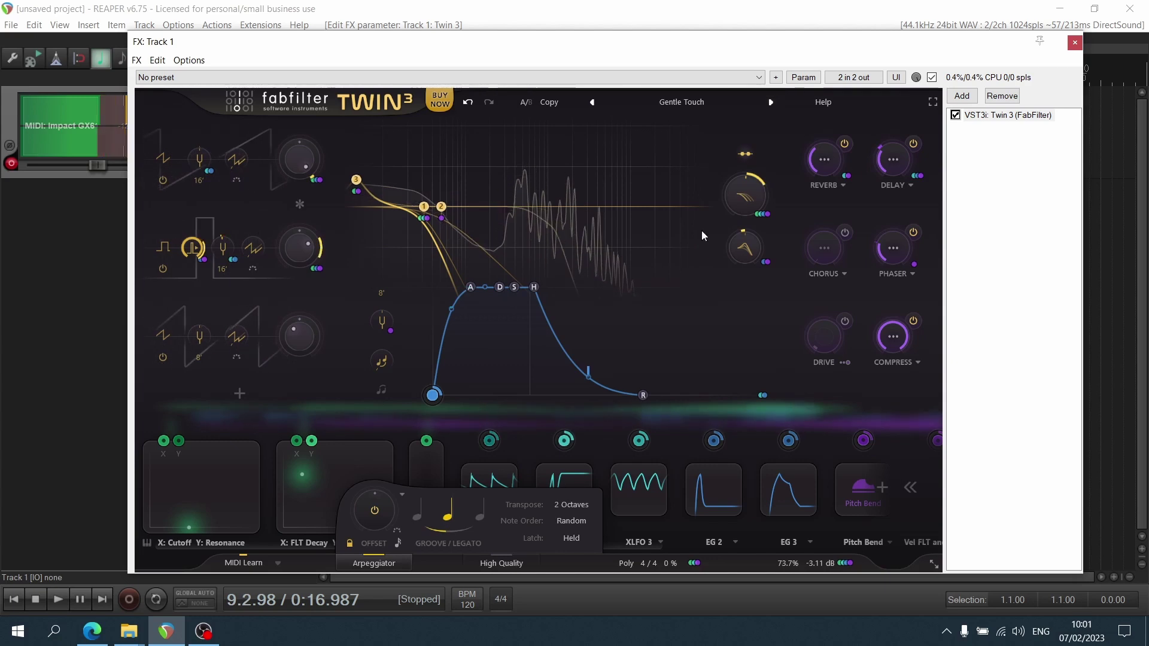
drag(470, 292, 485, 291)
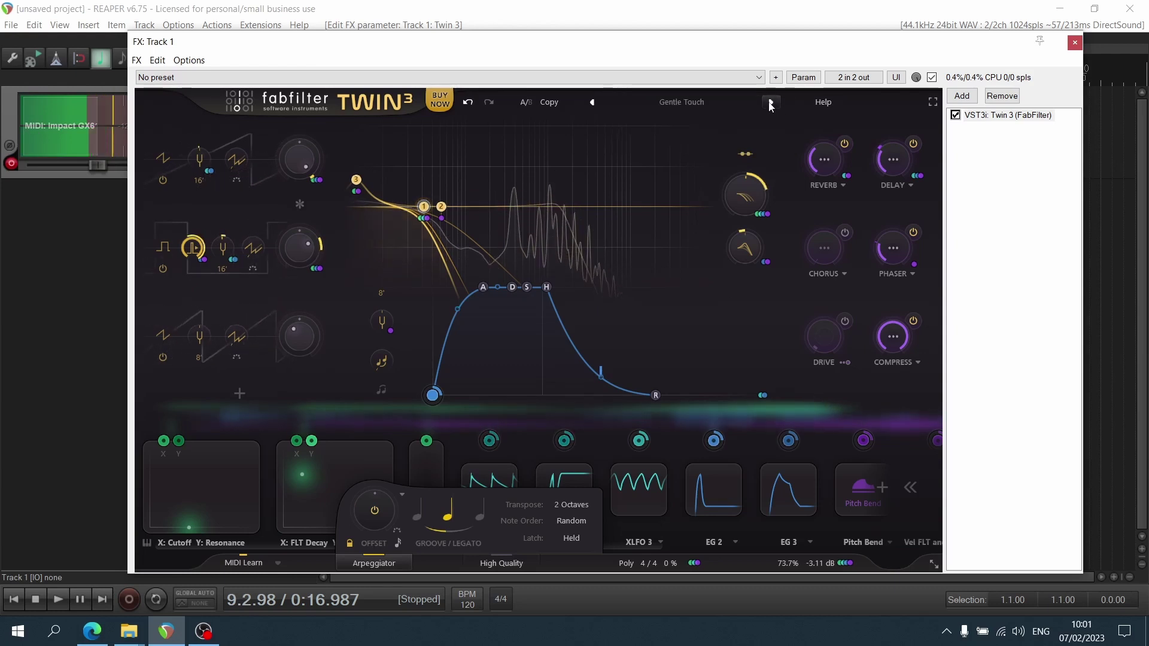
click(770, 103)
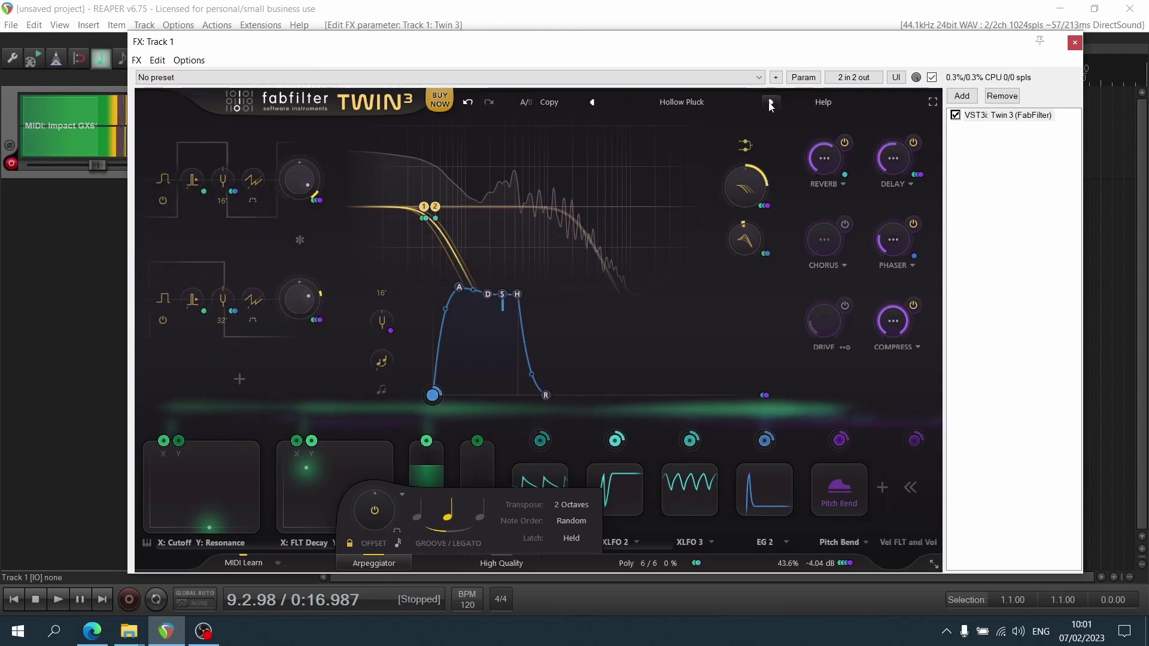
Audition the remaining Arp presets one by one, from Laurel through Xenia.
click(770, 103)
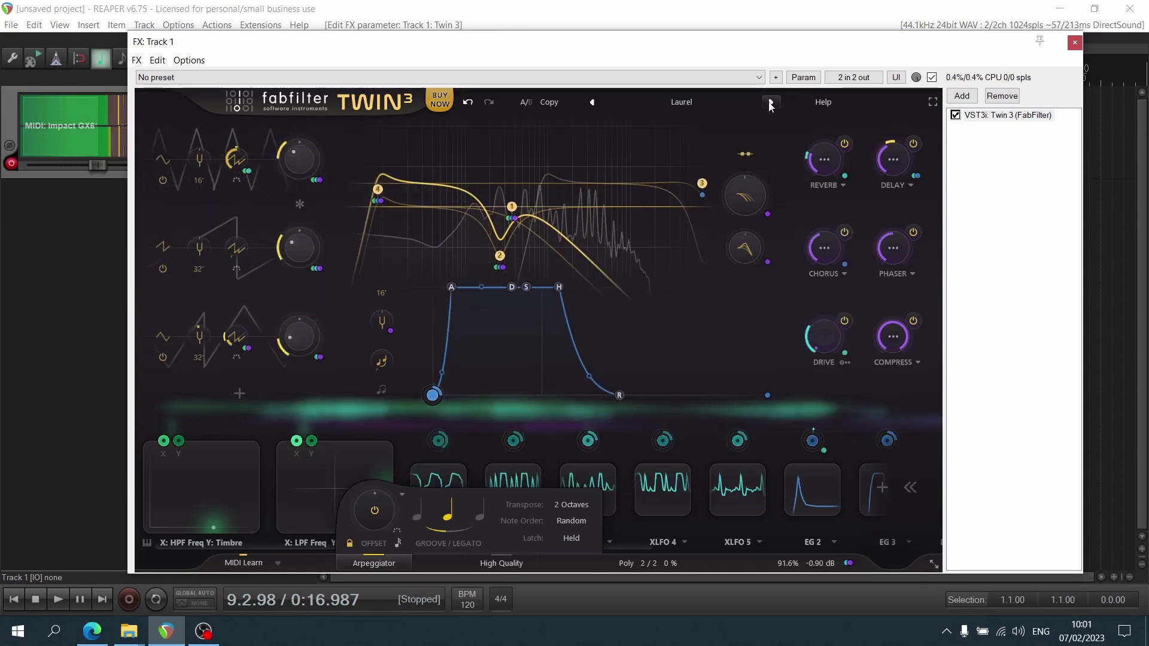
click(770, 103)
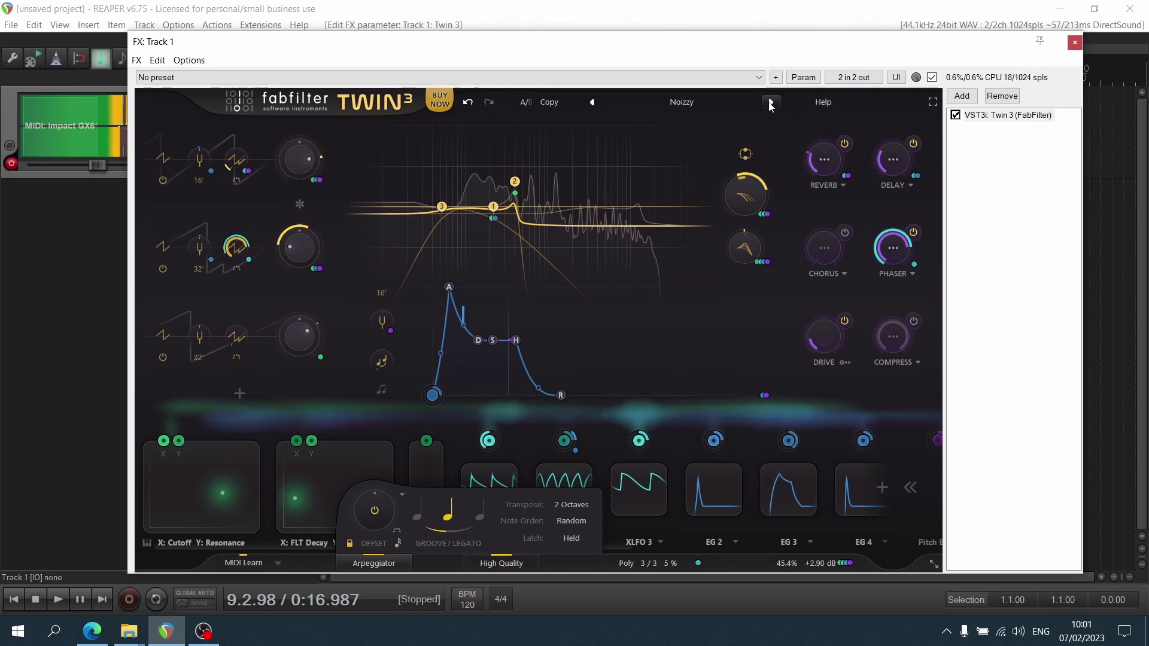
click(770, 104)
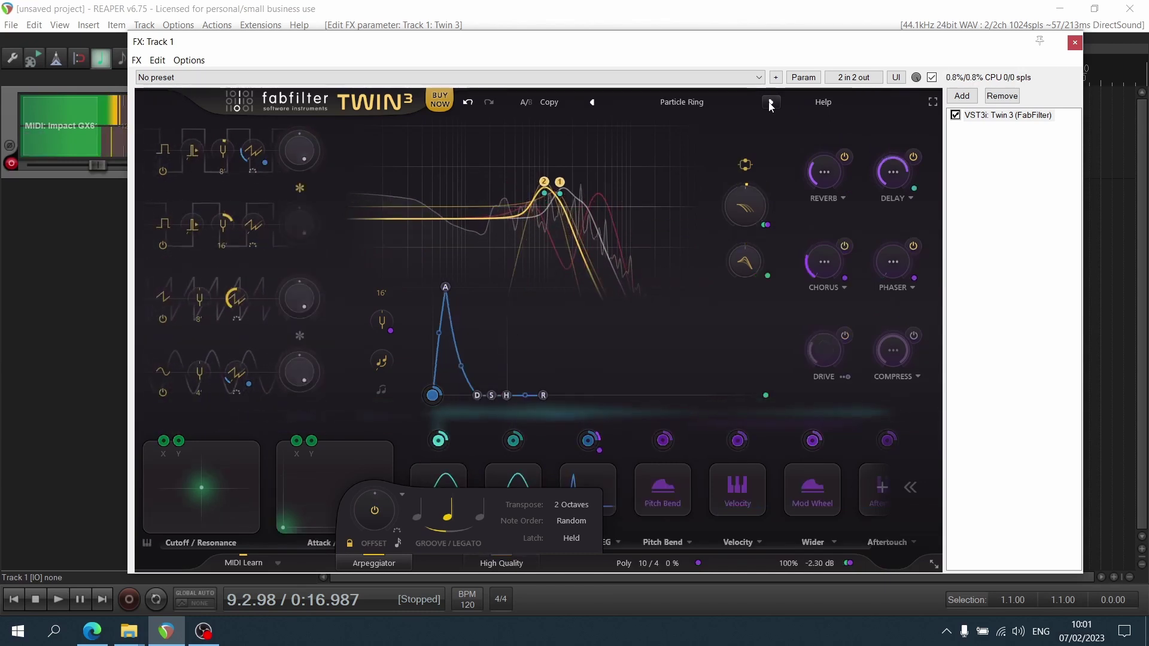
click(770, 104)
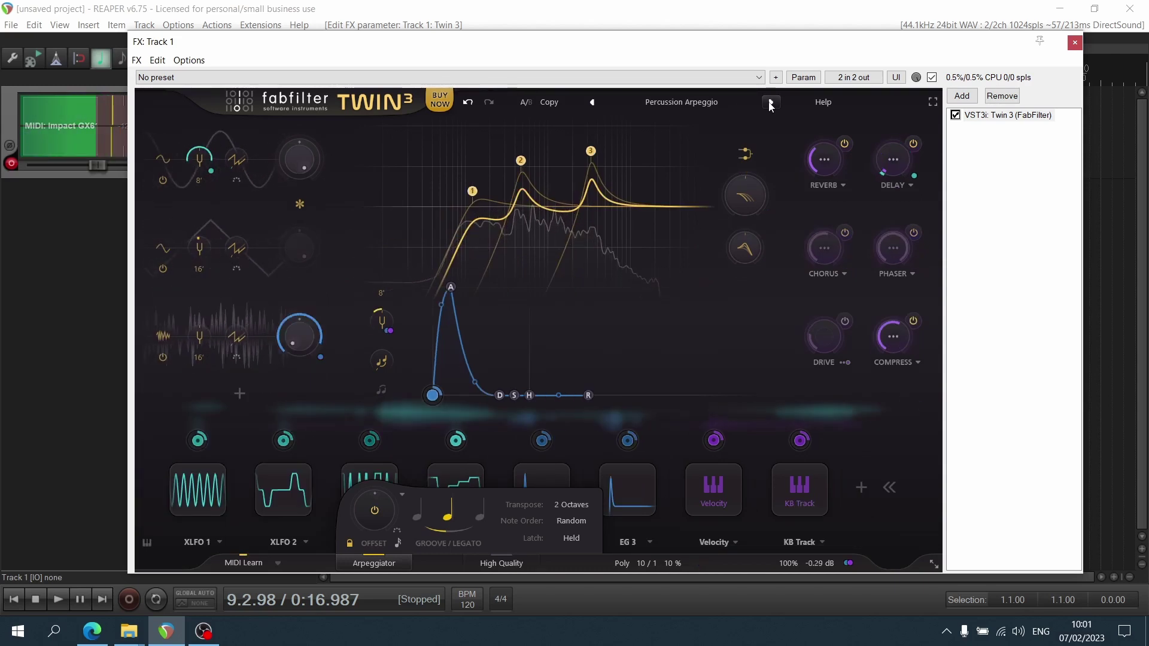
click(770, 104)
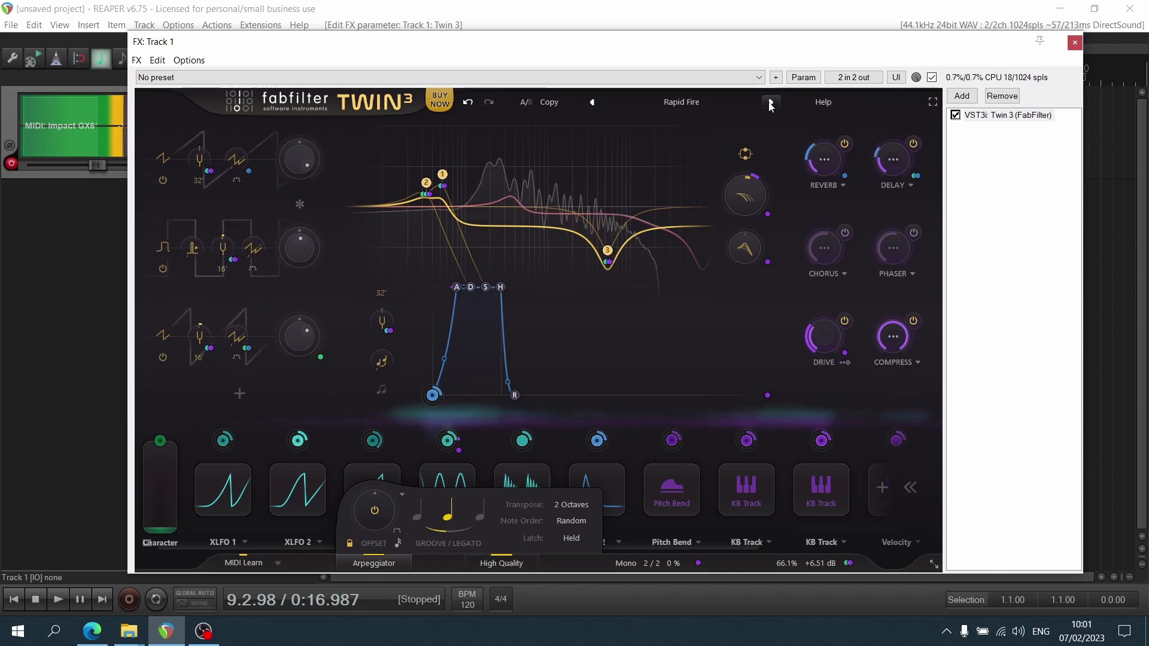
click(770, 104)
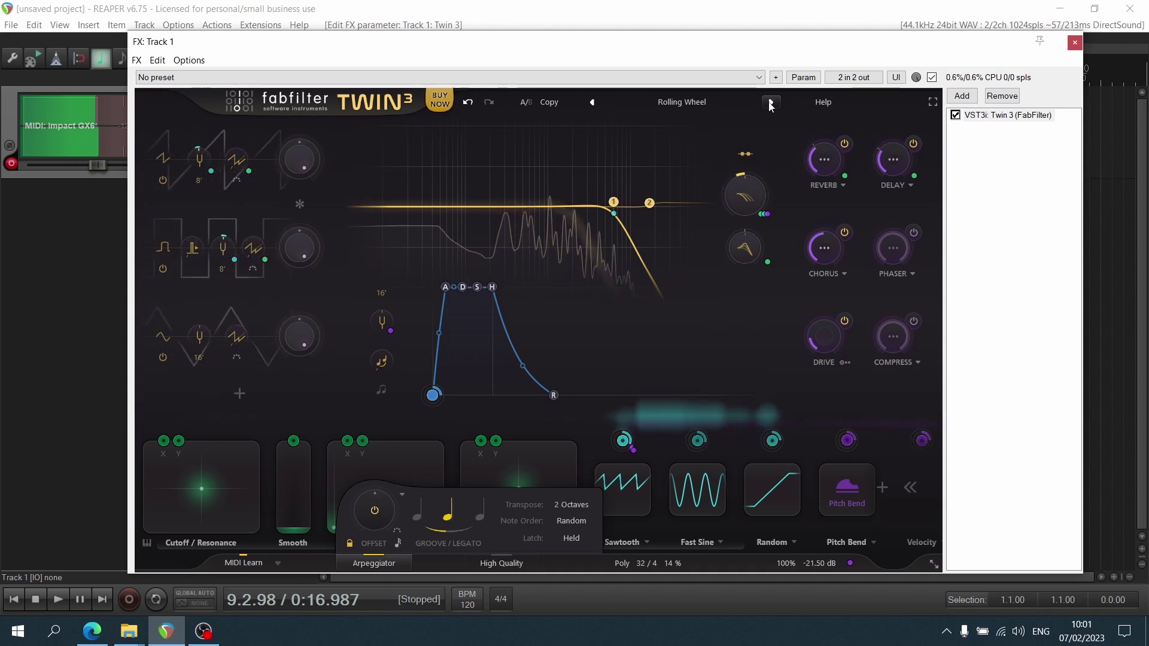
click(770, 104)
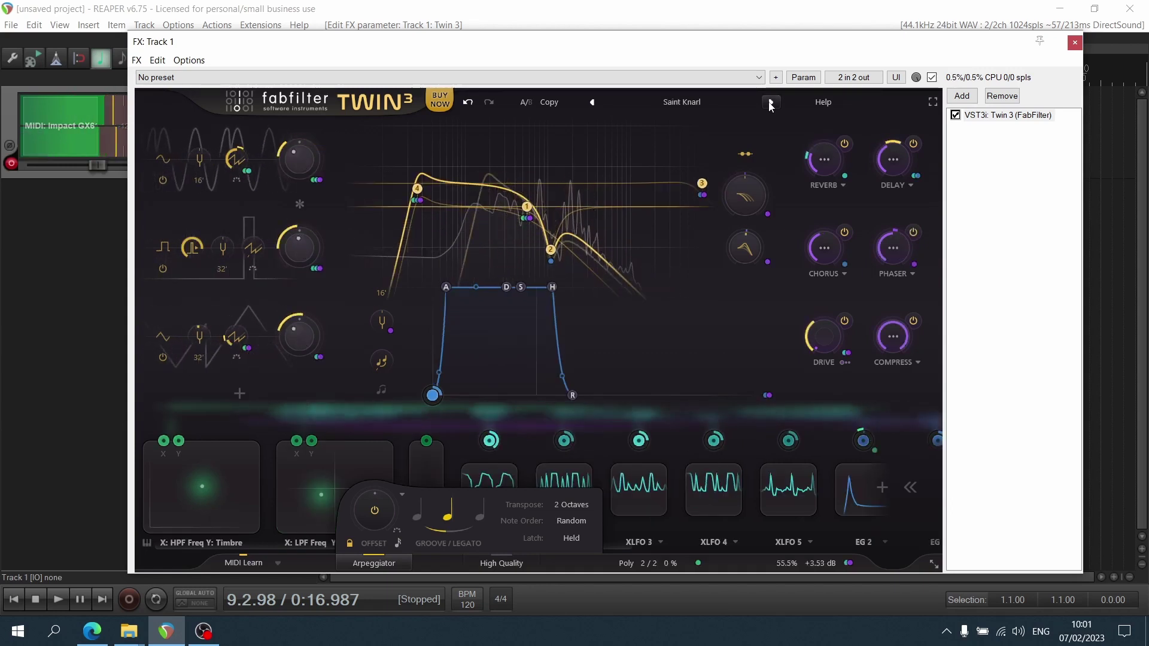
click(770, 104)
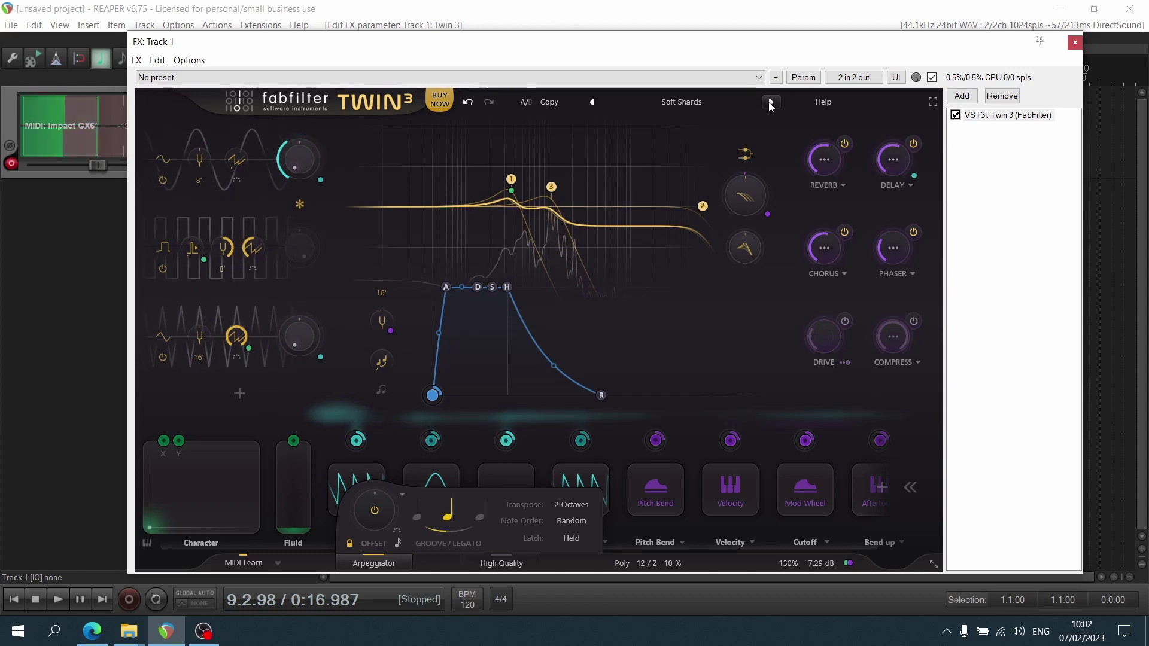
click(770, 104)
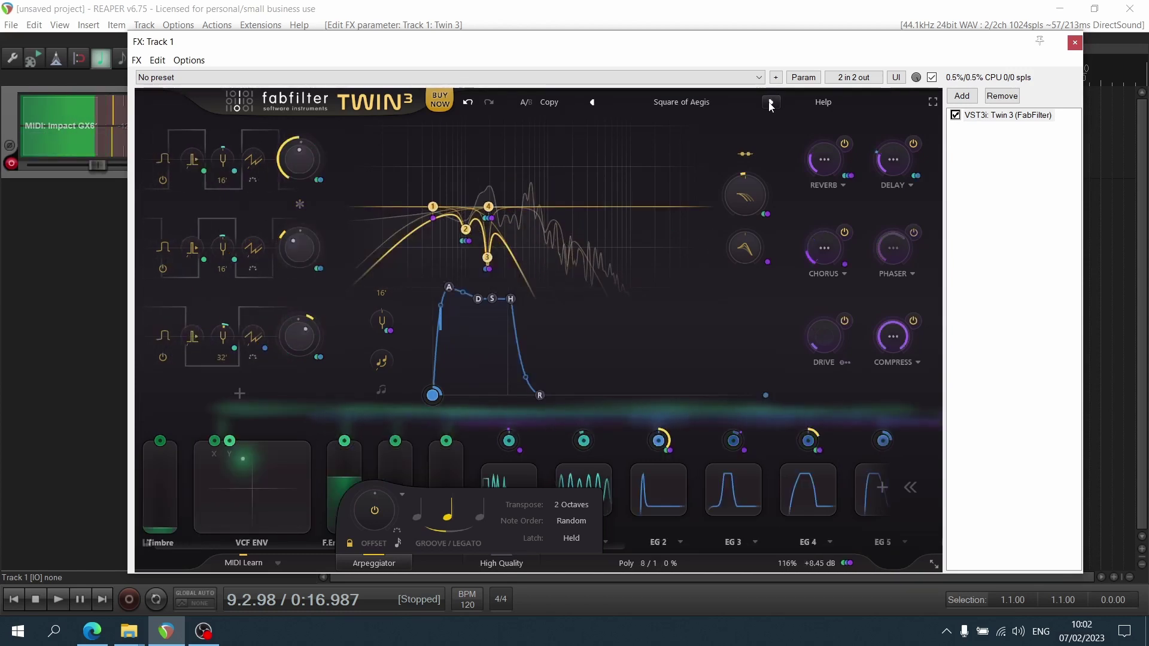
click(770, 105)
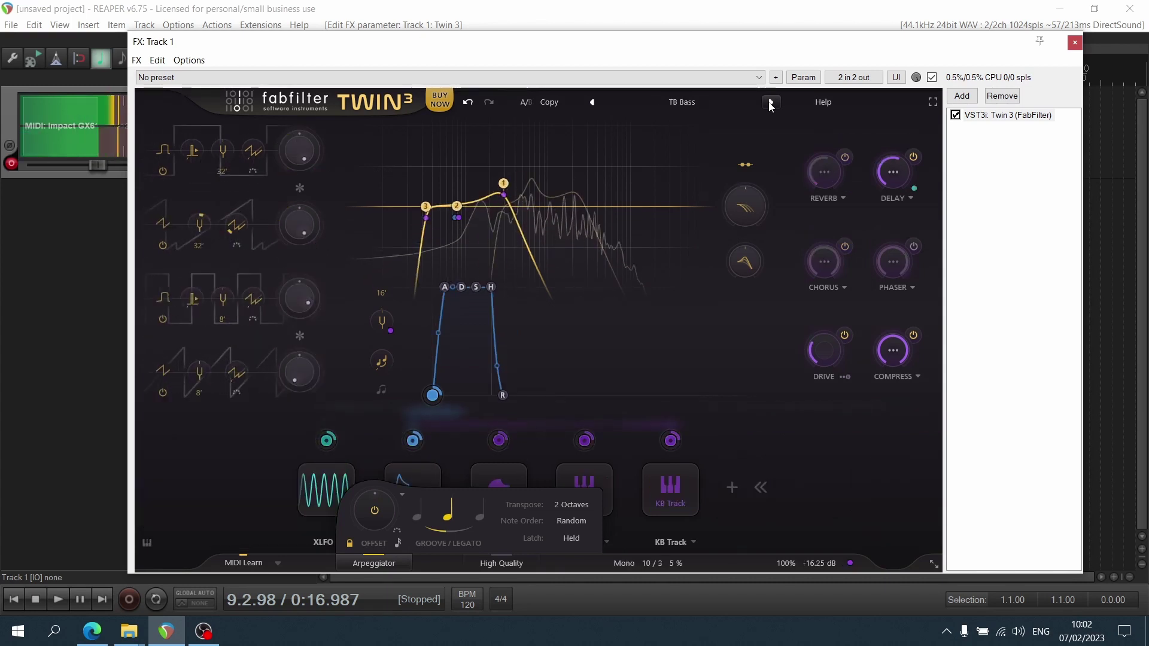
click(770, 104)
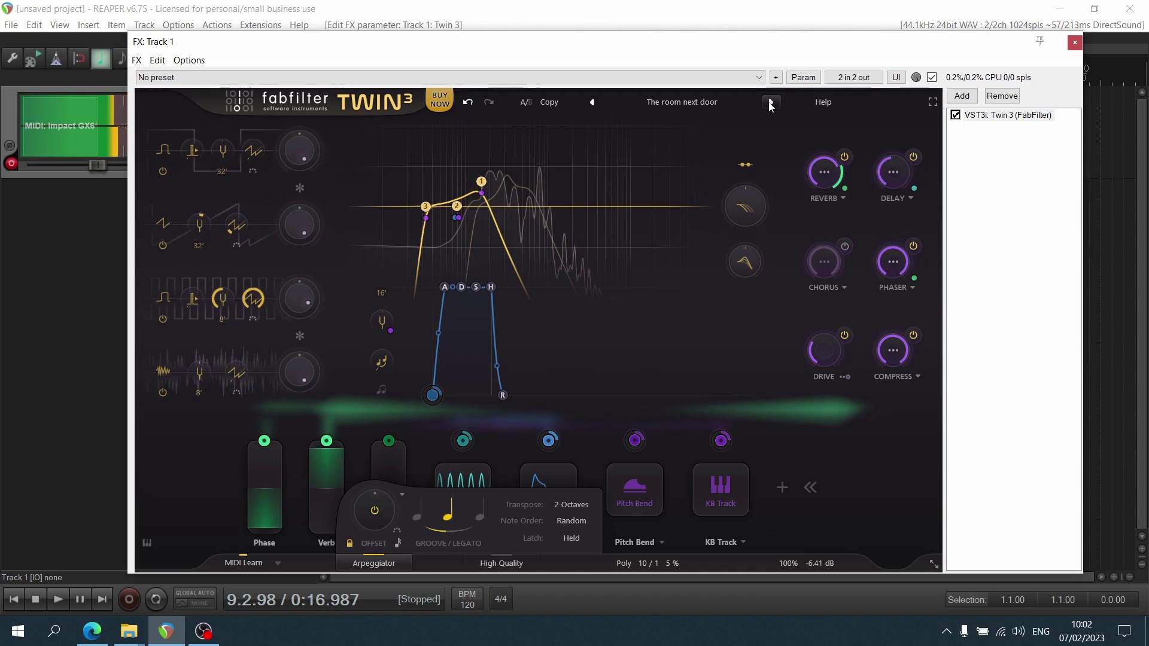
click(770, 104)
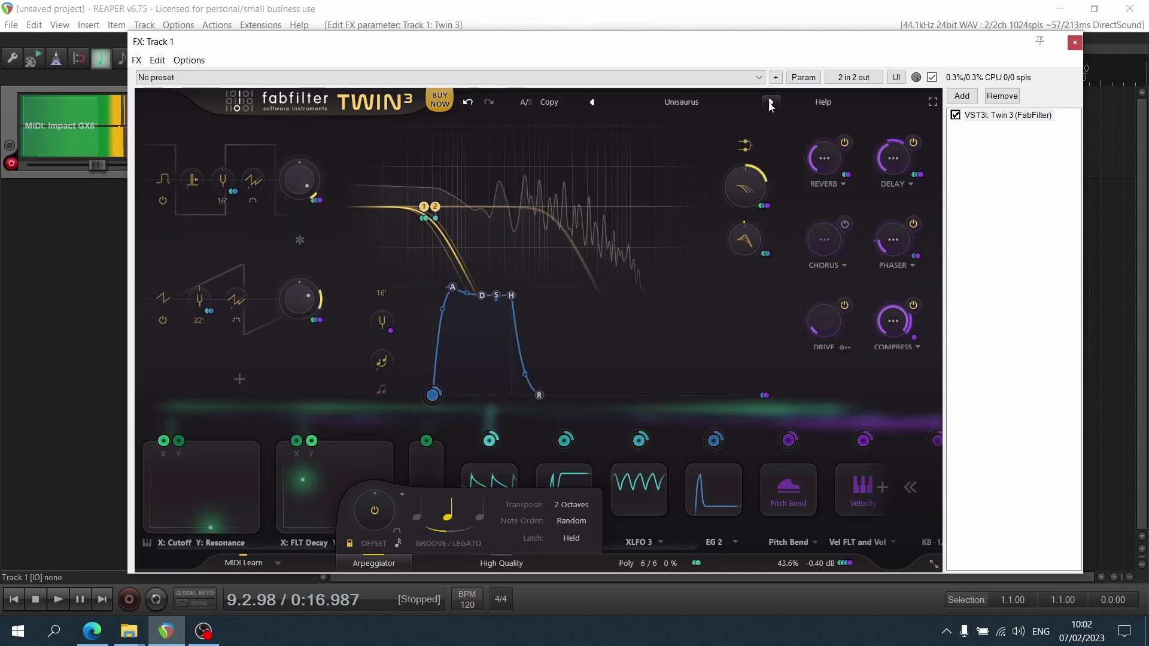
click(770, 104)
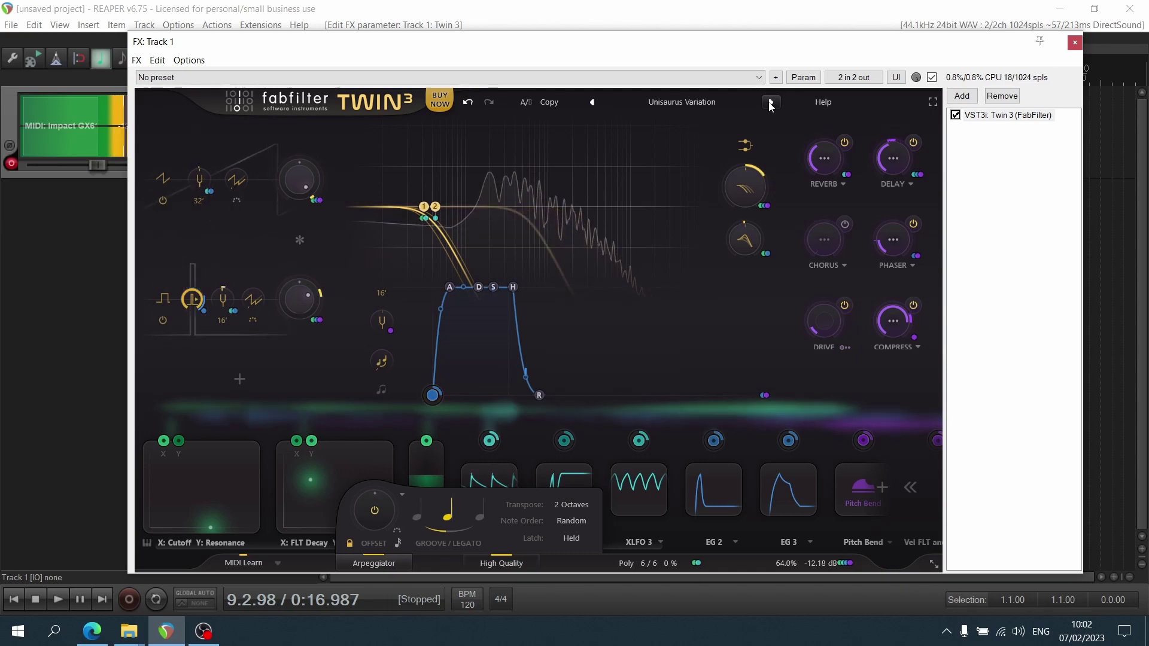
click(770, 105)
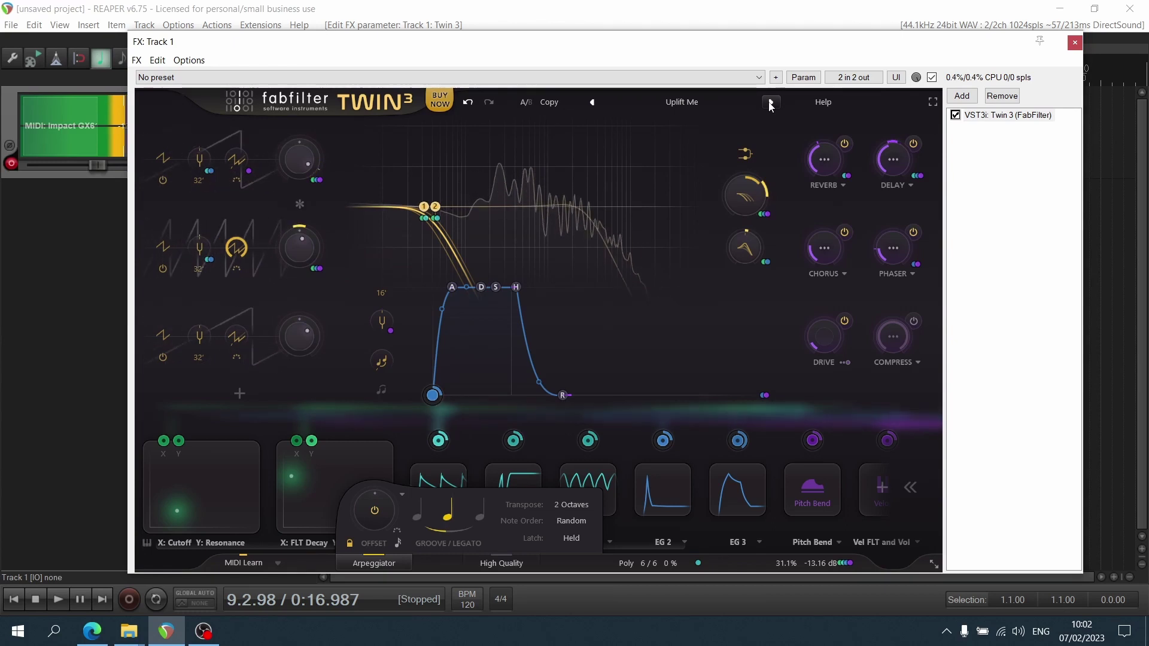
click(770, 104)
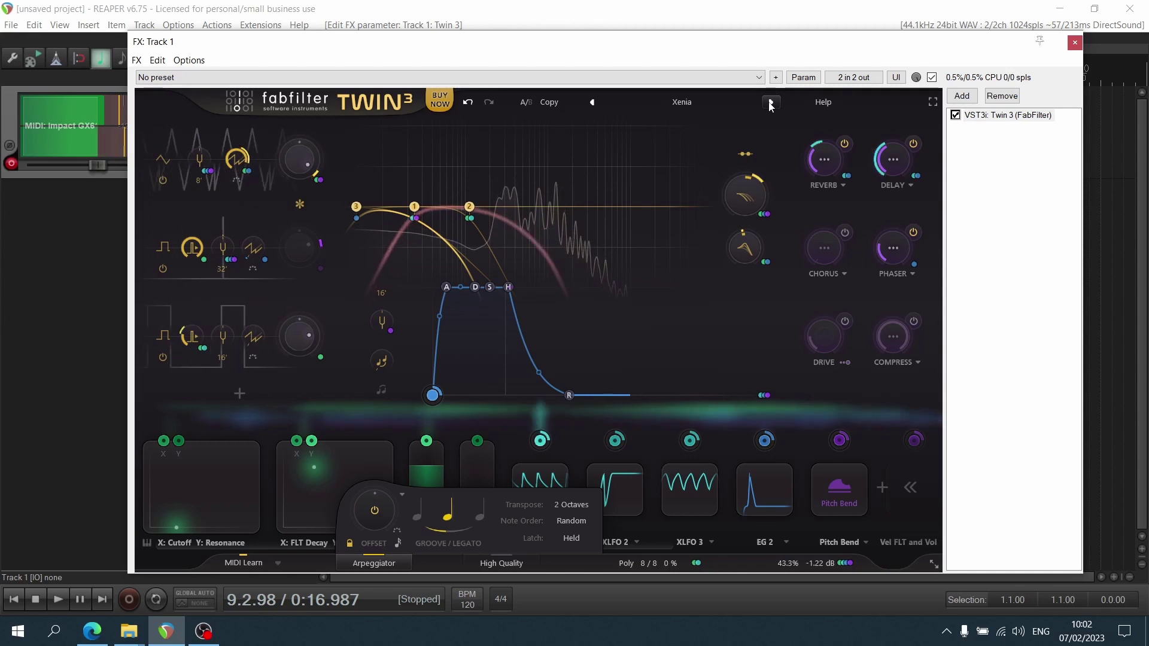
Continue into the Bass category and audition its presets in order, from 80s Sampled Slap Bass through Jungle.
click(770, 104)
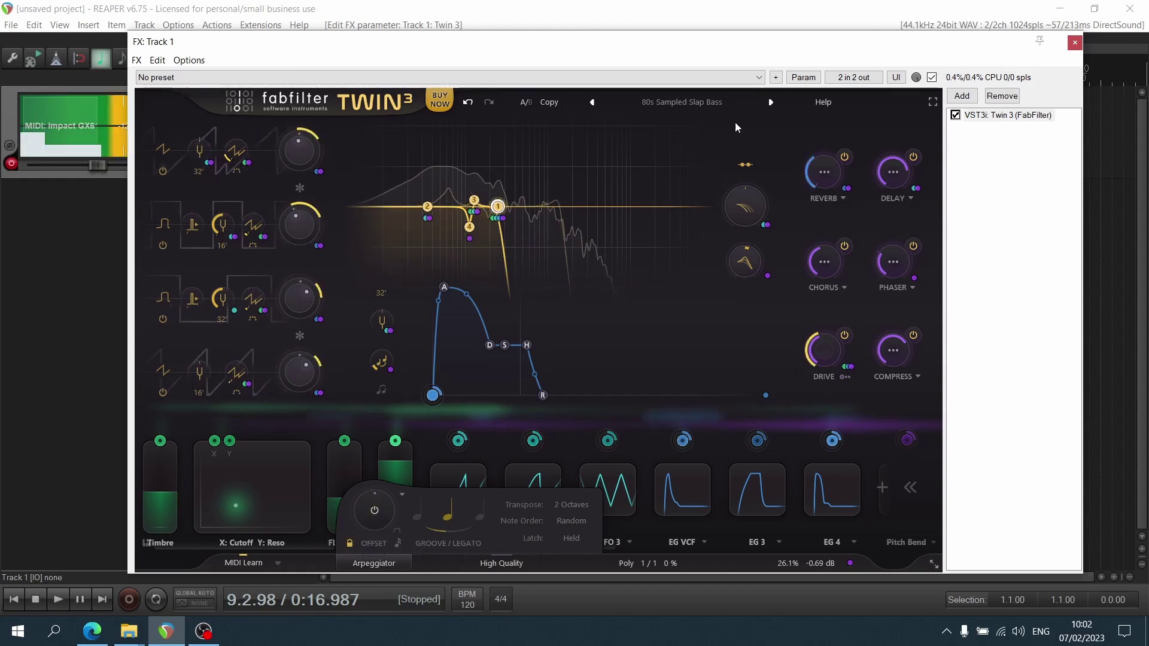
click(770, 103)
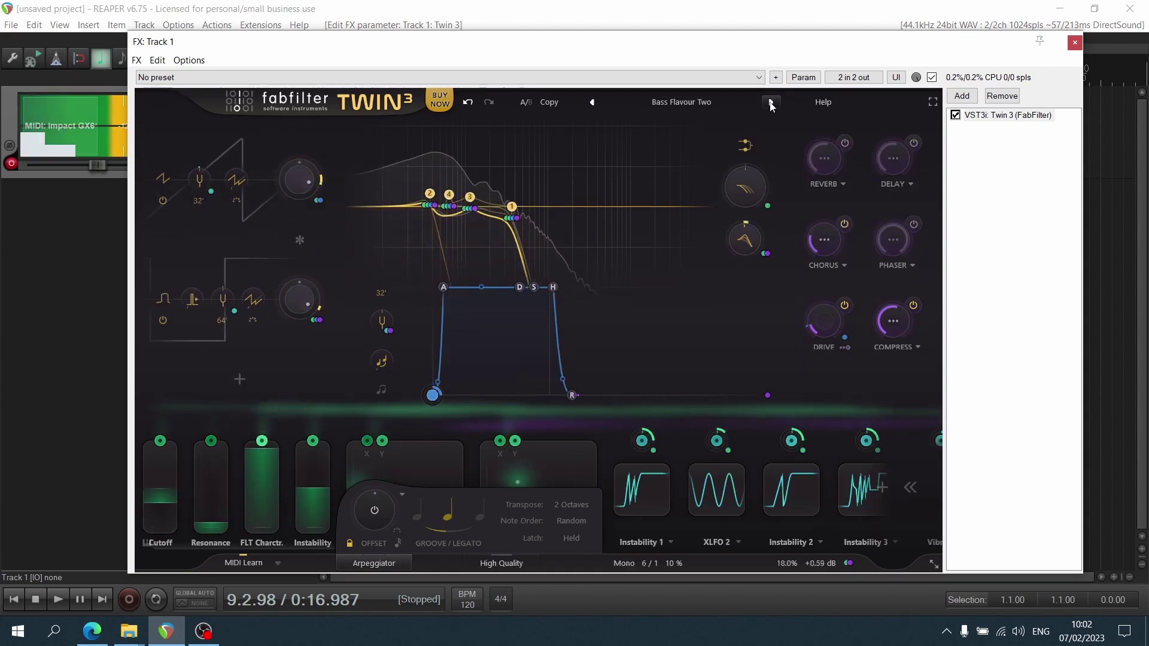
click(770, 103)
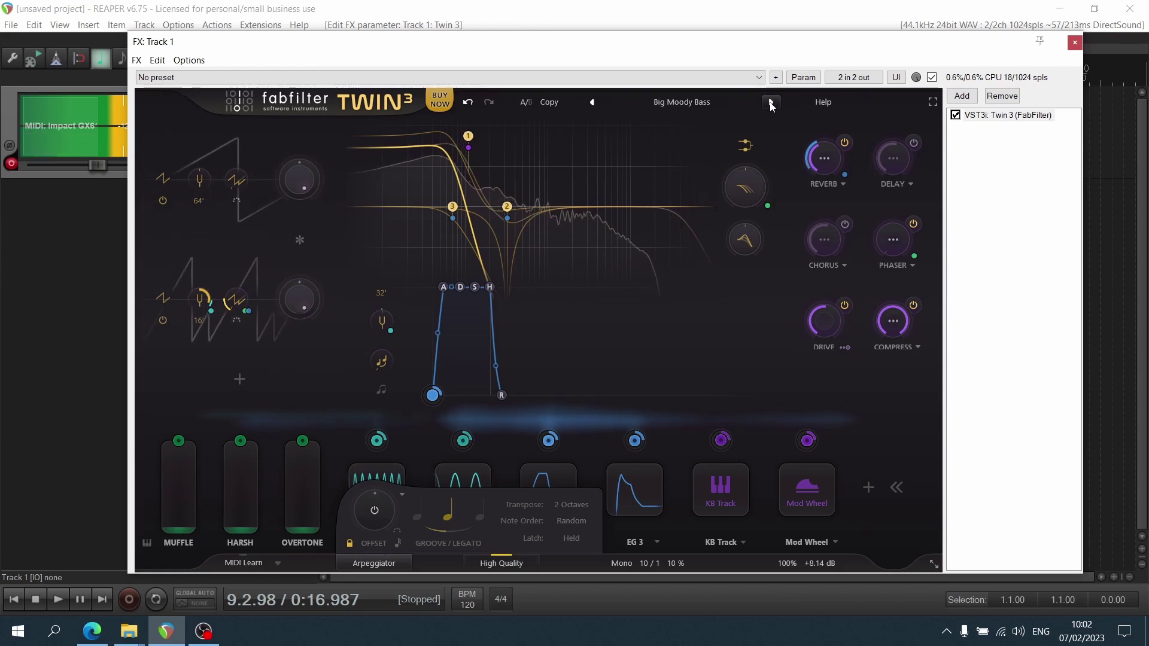
click(771, 102)
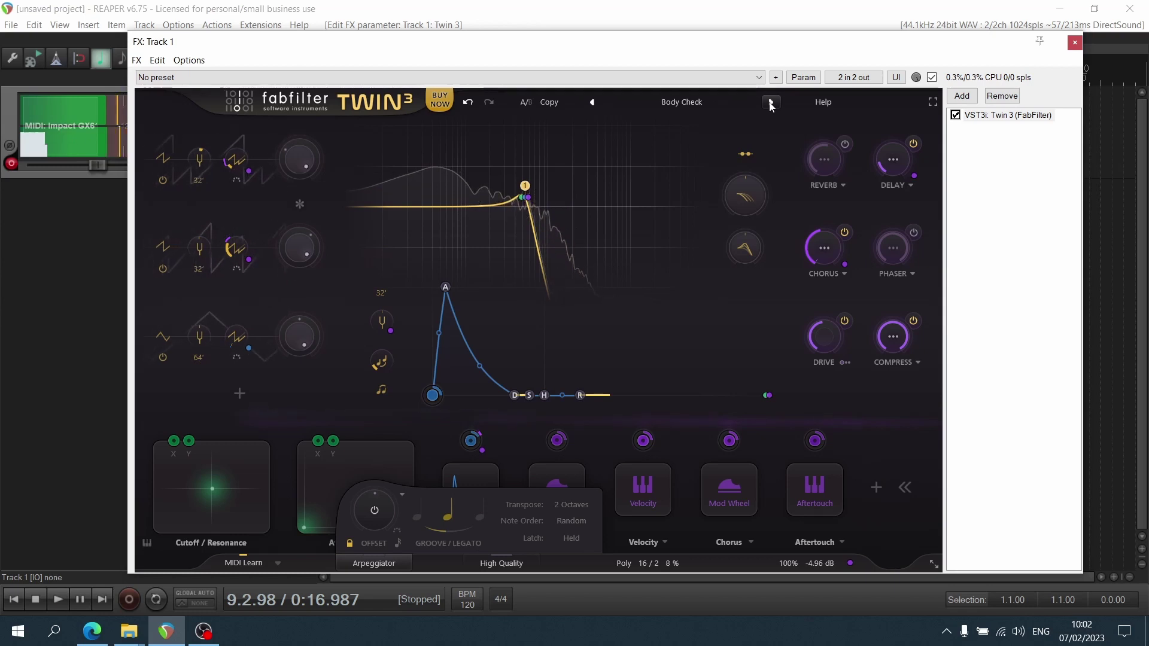
click(771, 102)
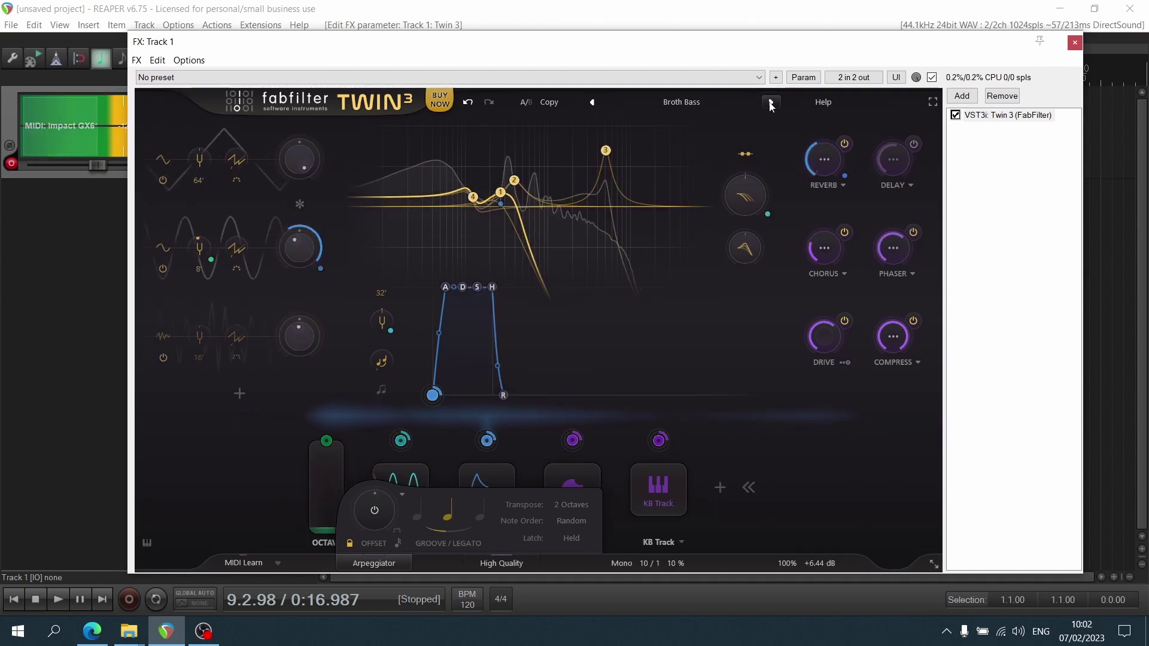
click(771, 102)
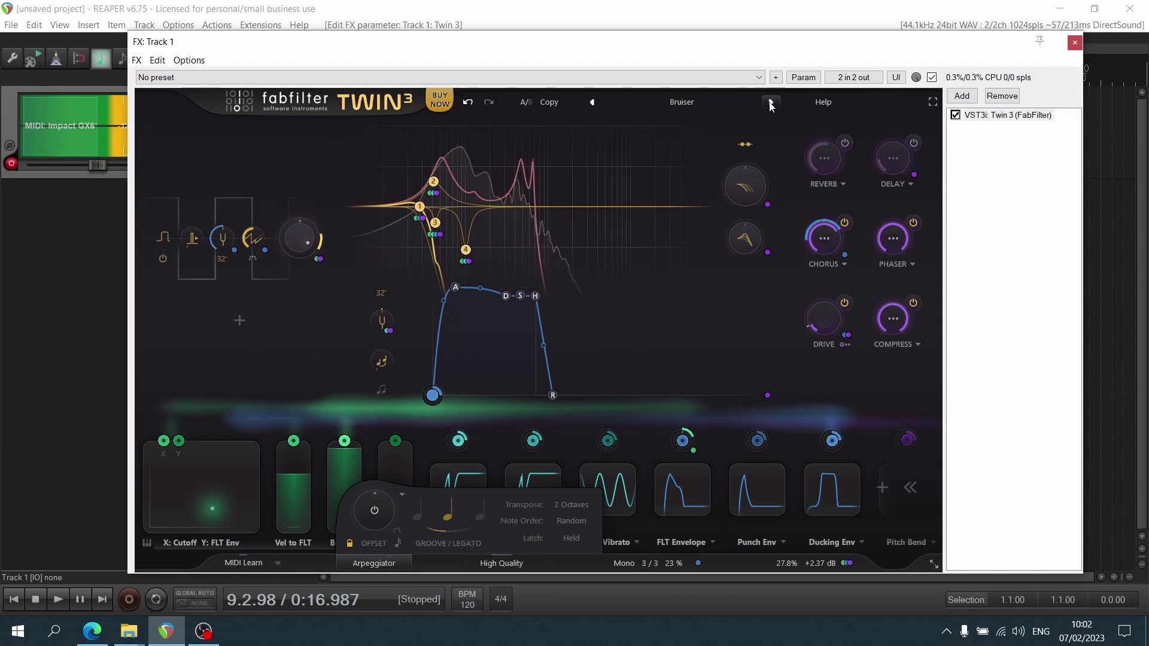
click(770, 103)
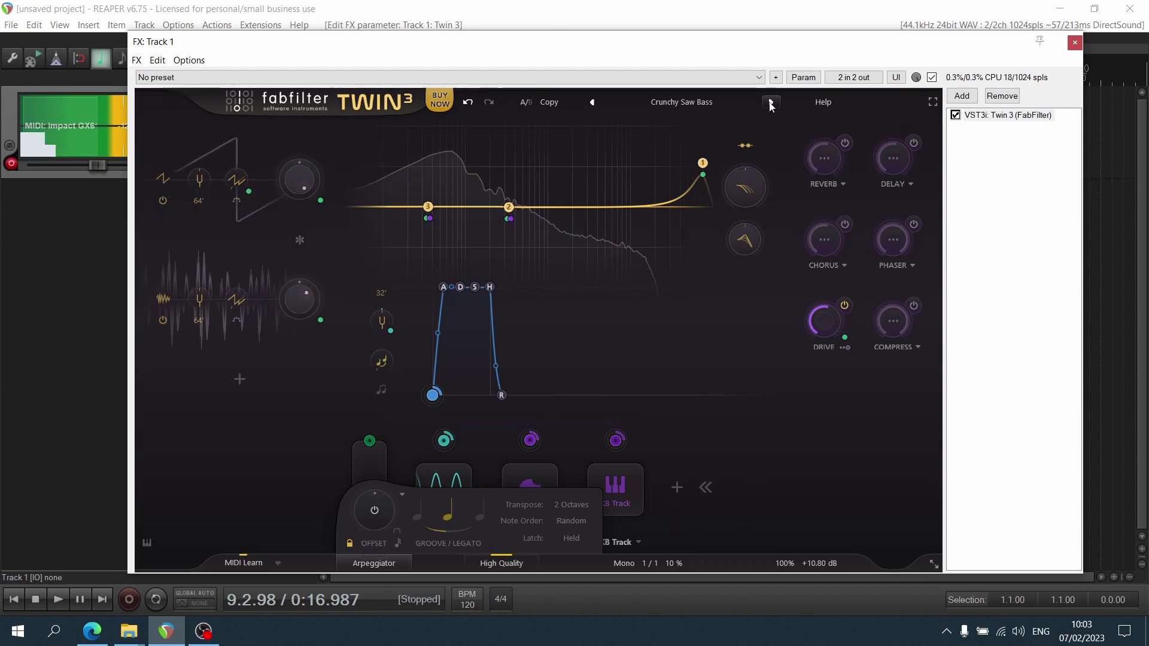
click(770, 103)
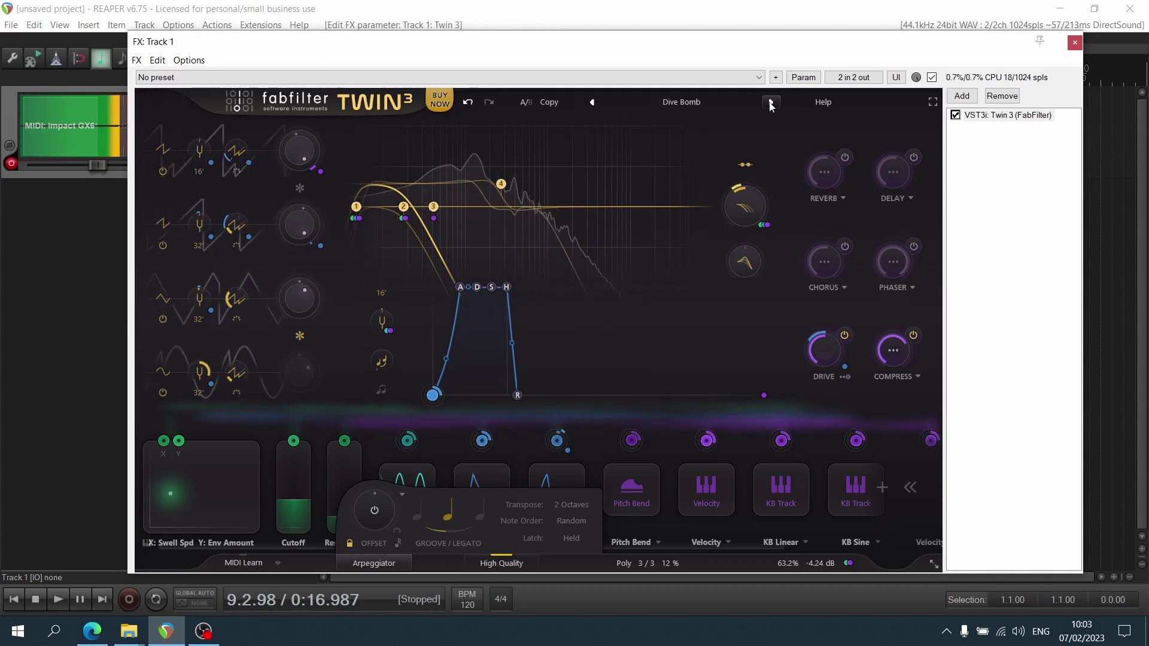
click(771, 103)
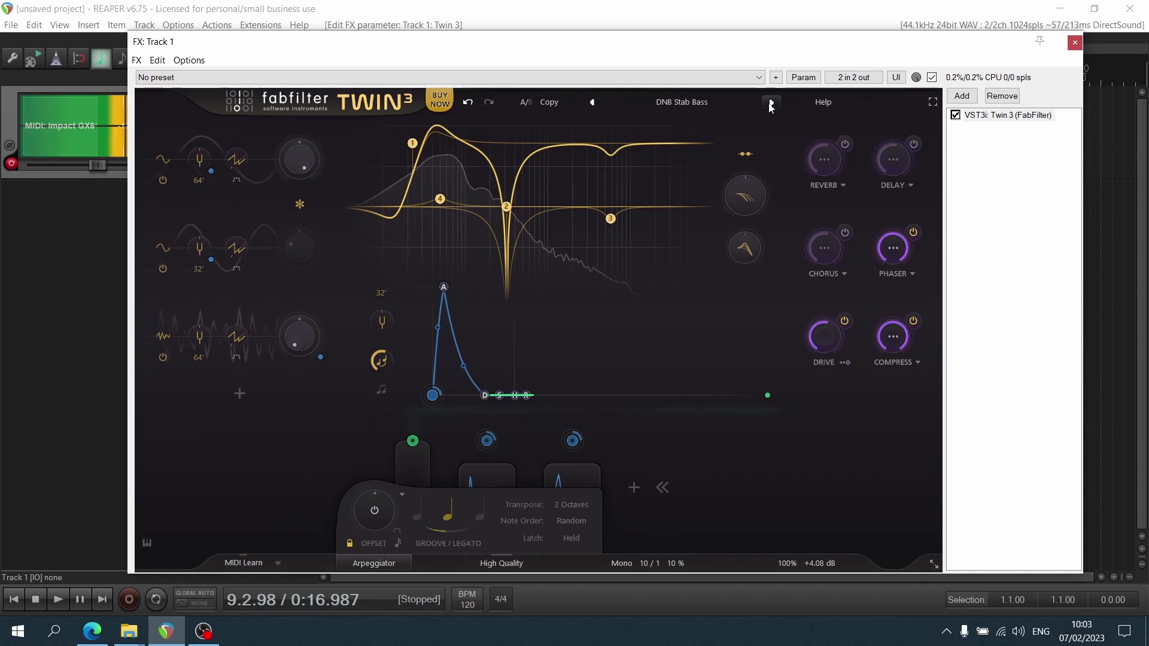
click(771, 103)
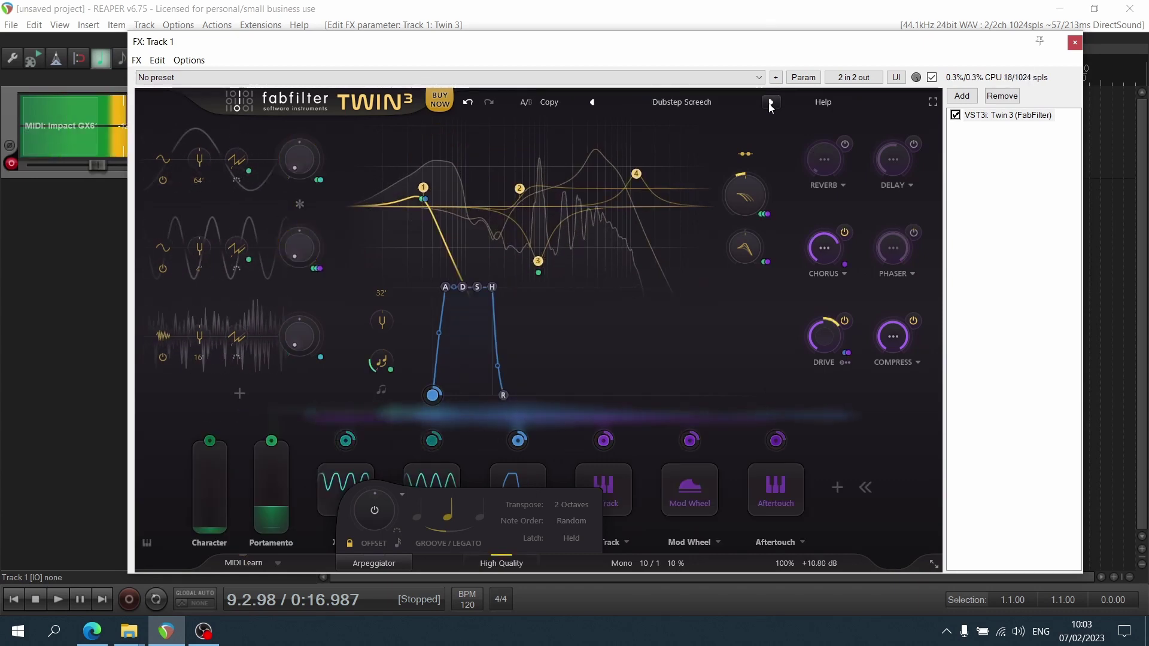
click(770, 103)
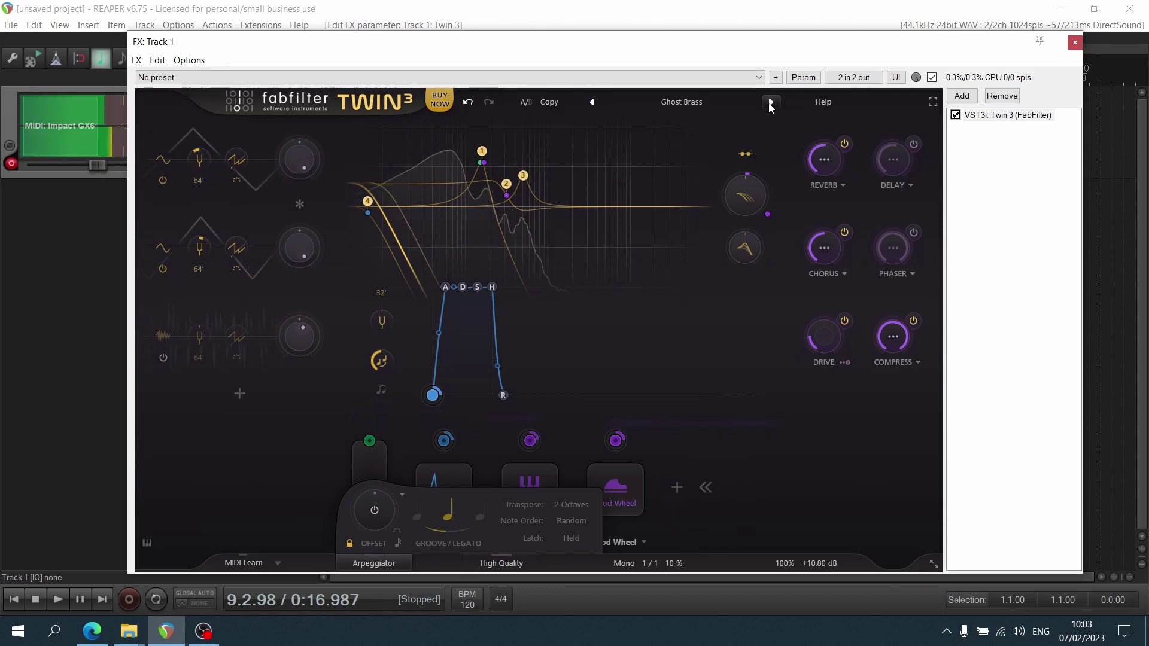
click(770, 103)
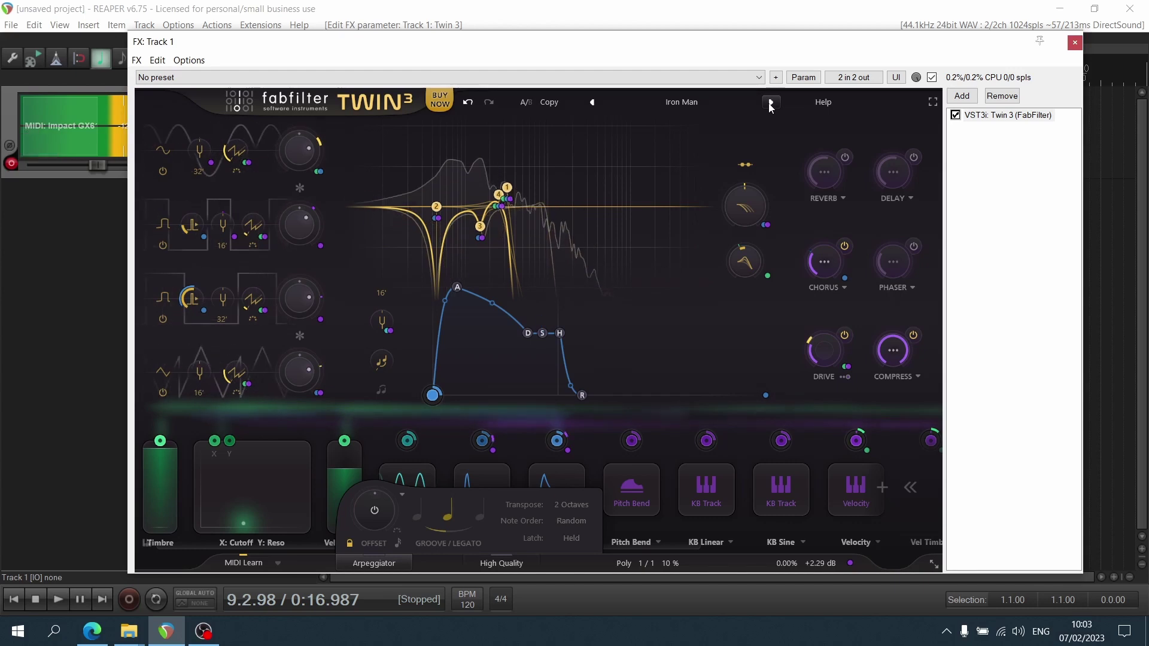
click(770, 103)
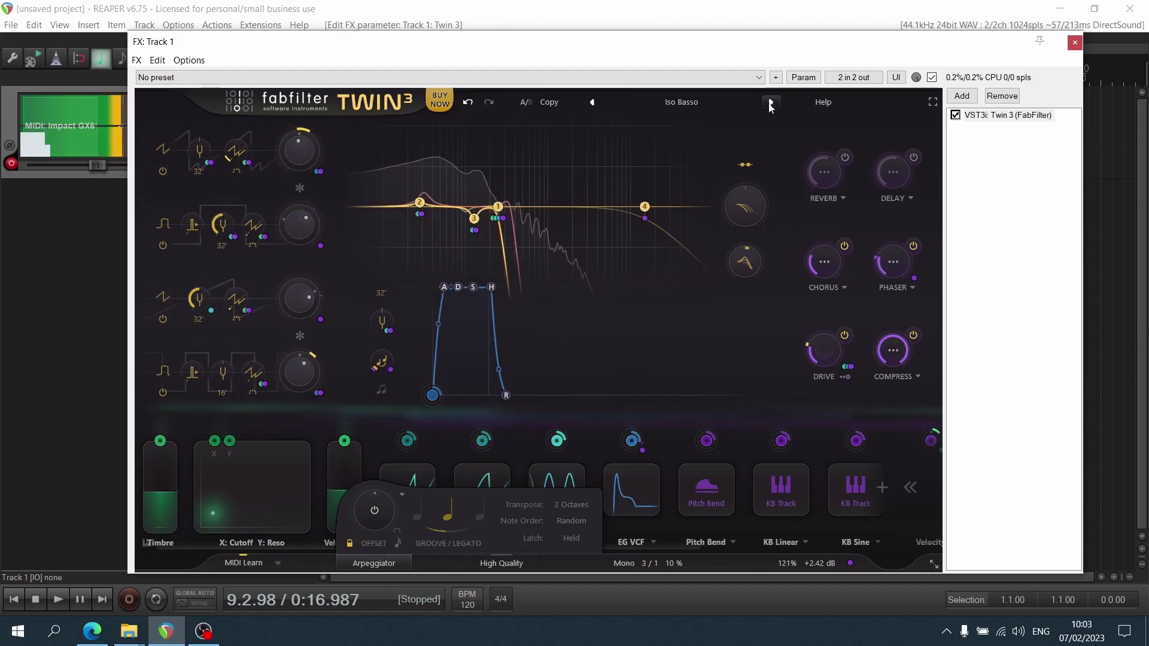
click(770, 103)
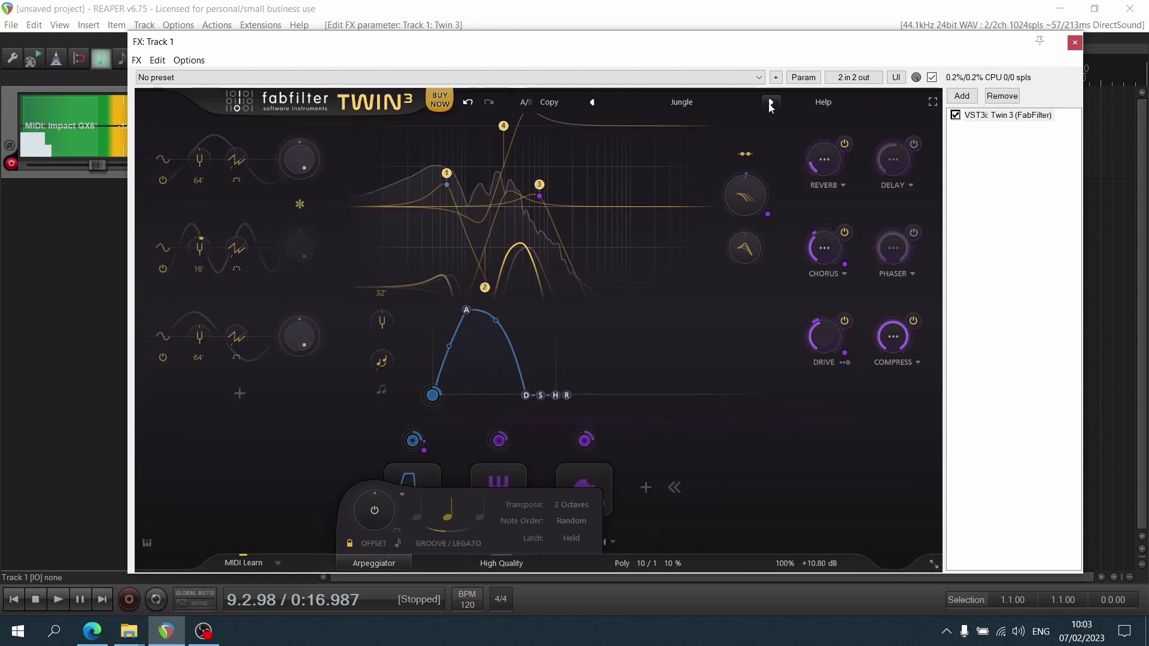
Load the 8 Ooh 8 preset from the Drums category and advance to Air Clap.
click(681, 101)
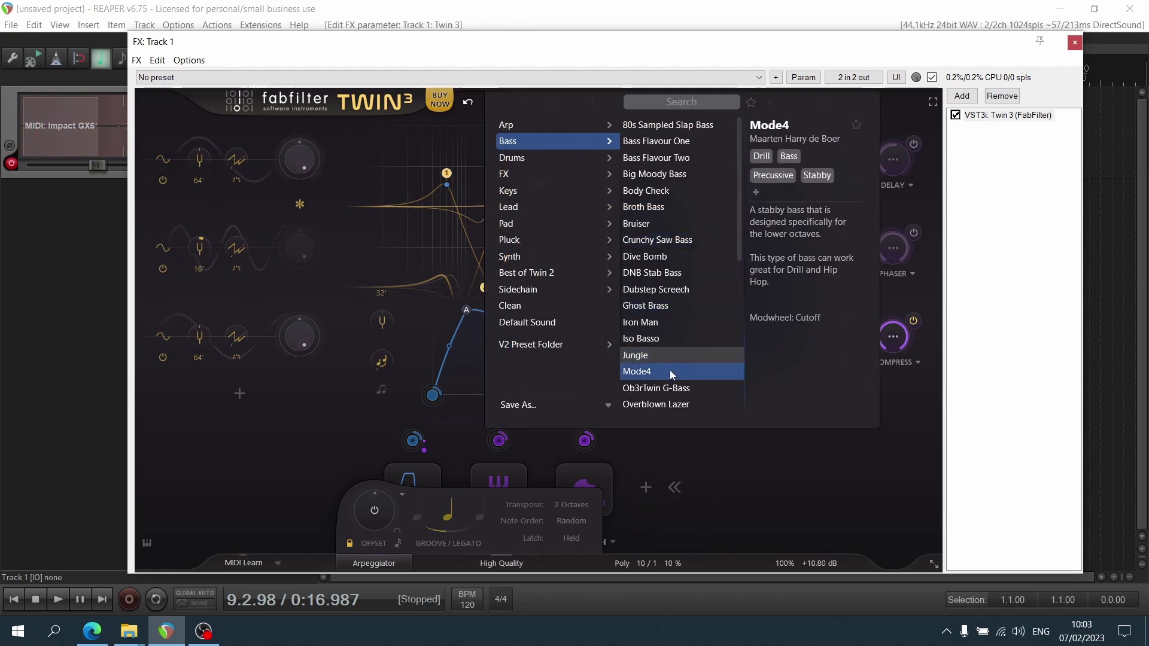
mouse_move(560, 179)
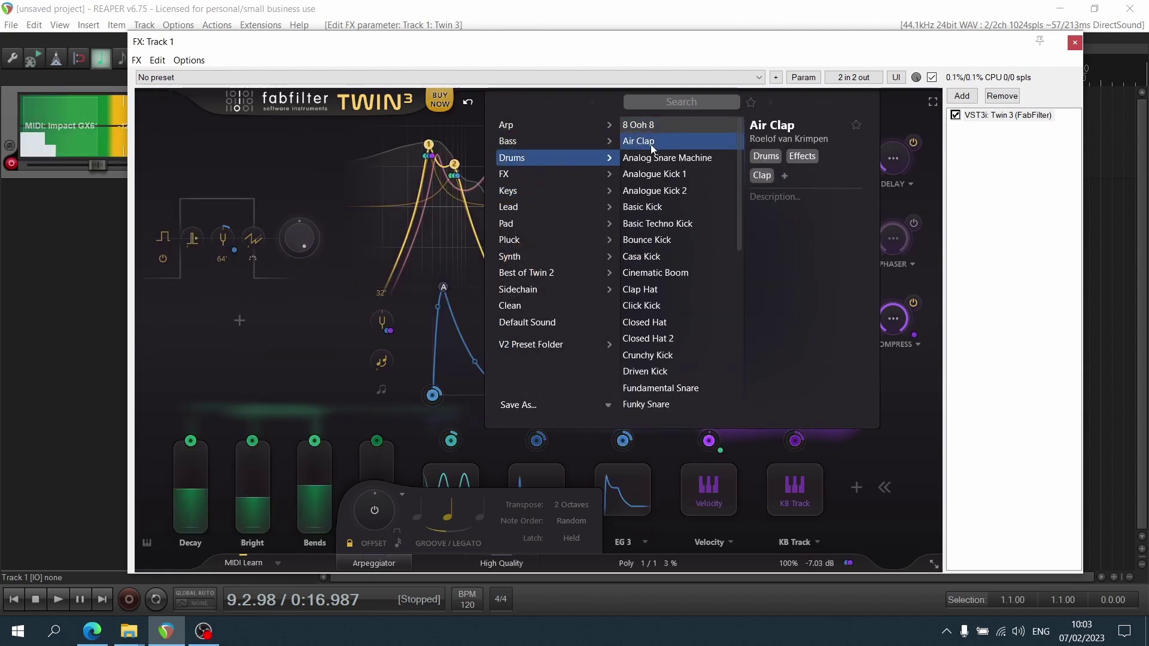
click(473, 124)
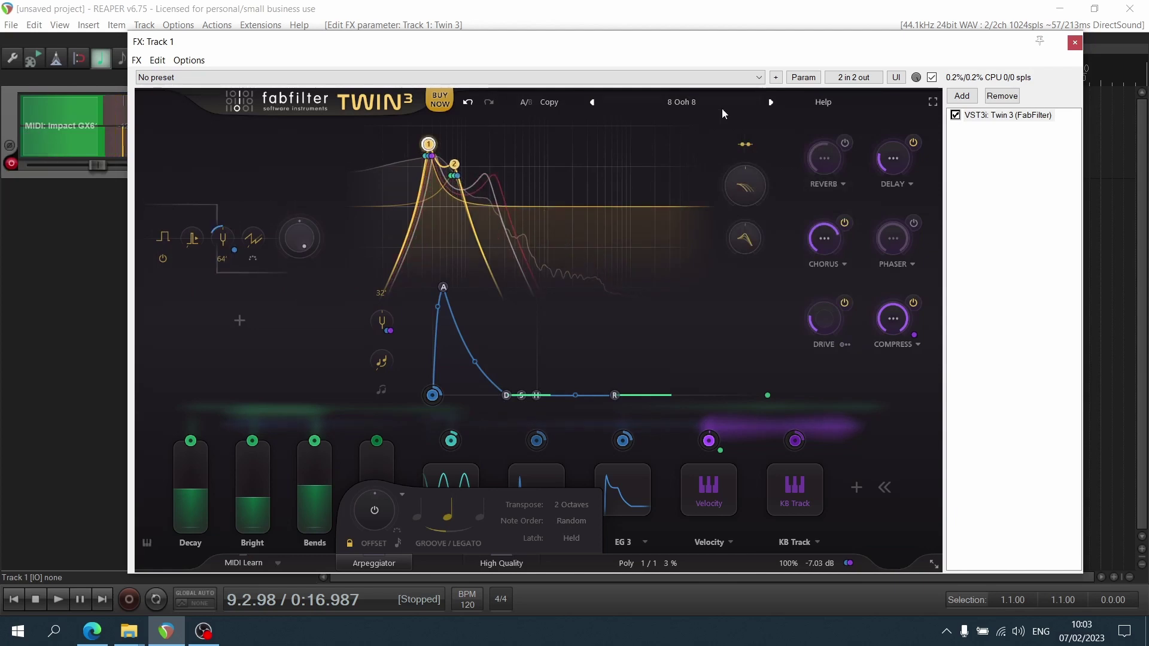
click(771, 102)
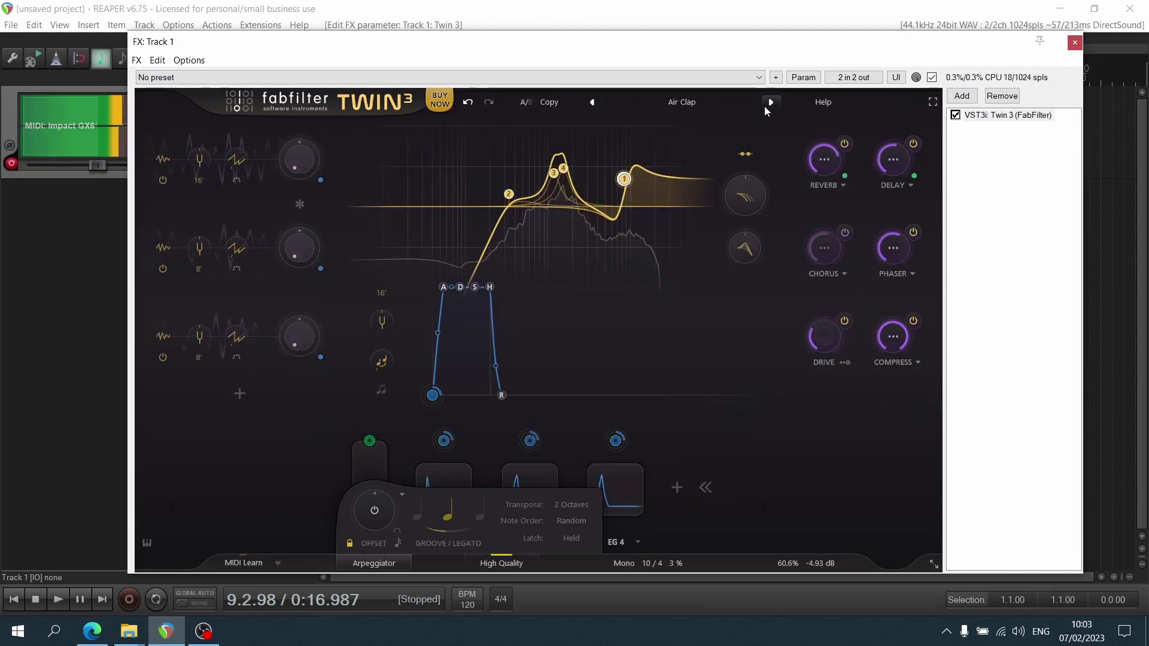
Audition the Analog Snare Machine, Analogue Kick 1 and Analogue Kick 2 presets from the Drums category.
click(688, 102)
click(648, 175)
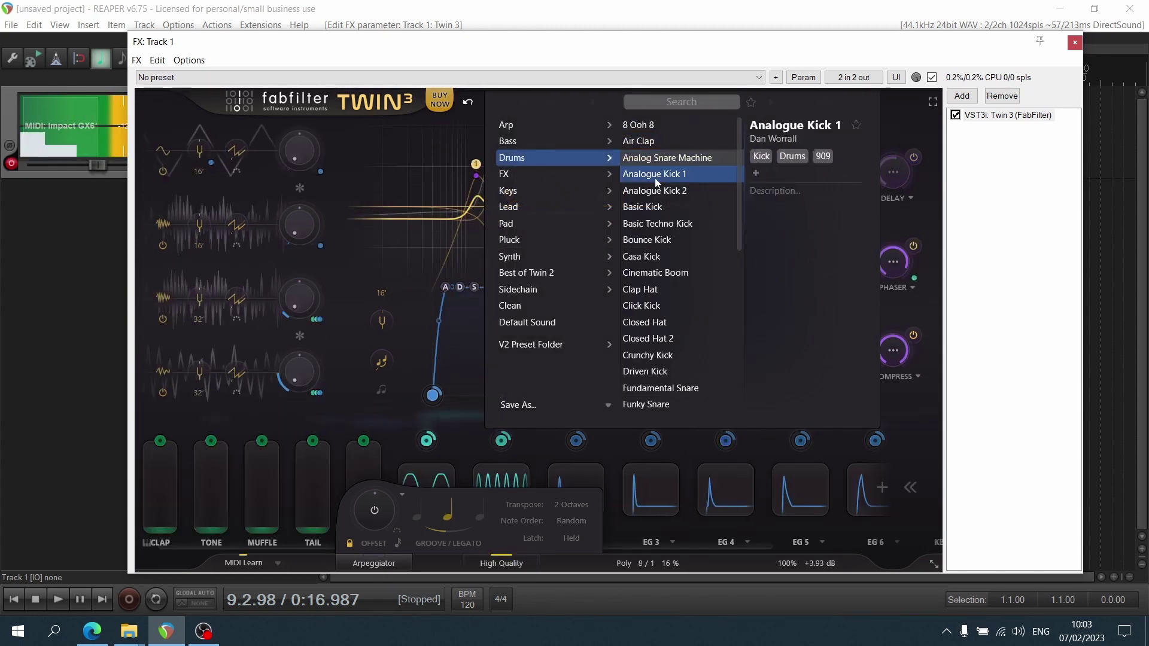
click(656, 189)
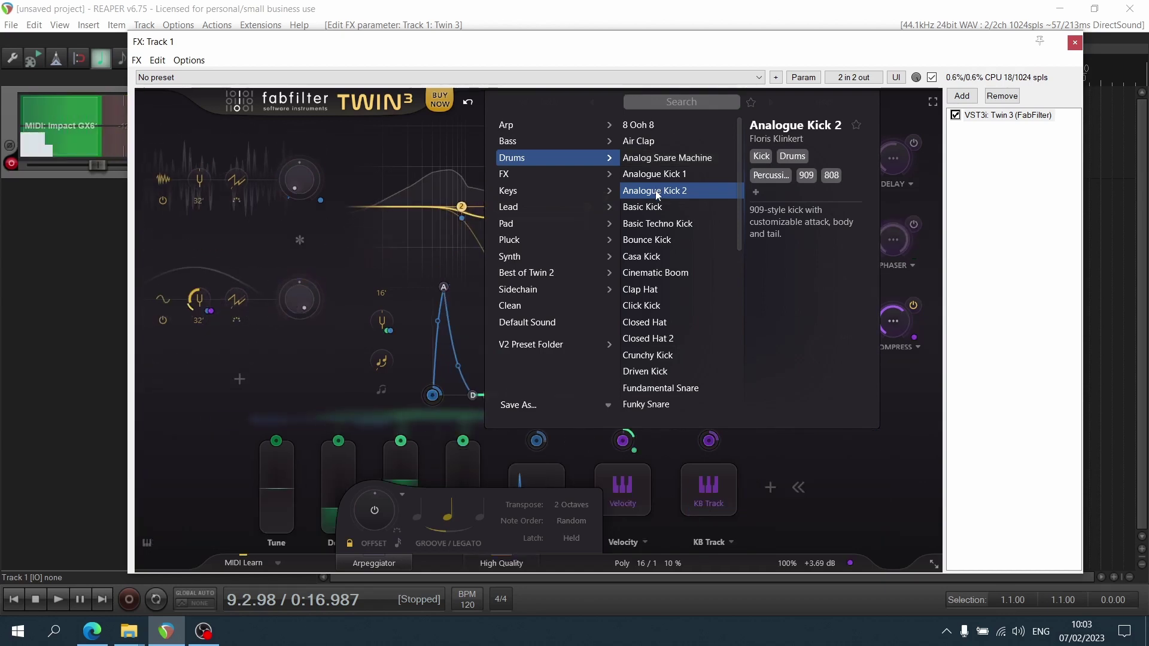
Audition the Drums presets Basic Kick, Basic Techno Kick, Bounce Kick, Cinematic Boom and Click Kick.
click(657, 207)
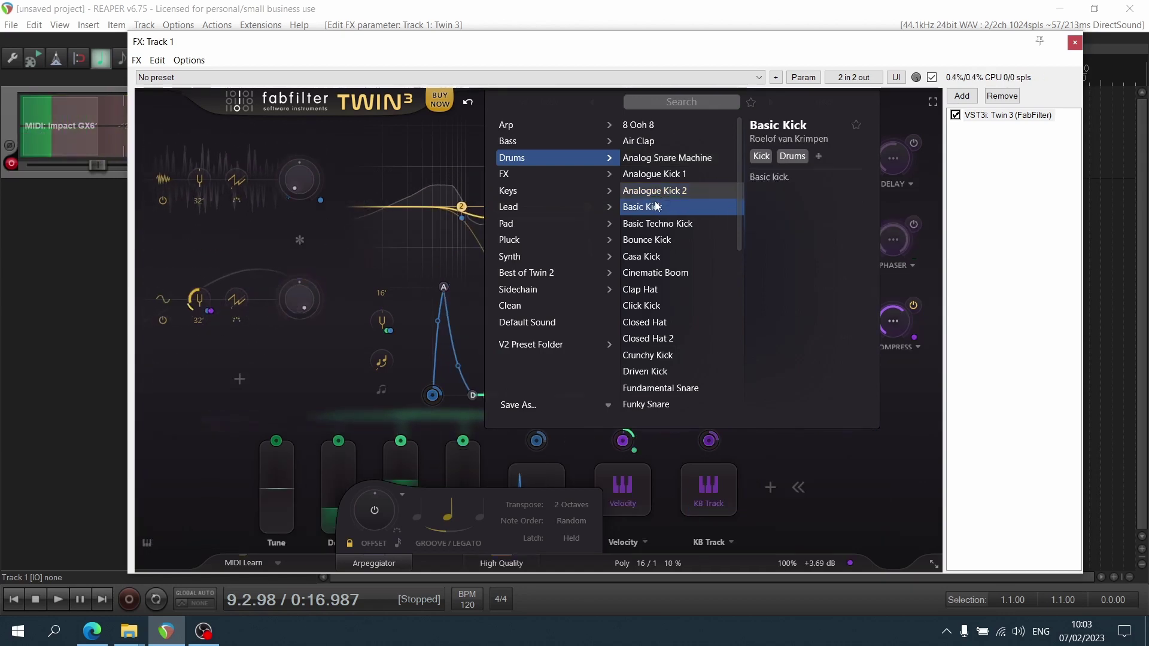
click(658, 224)
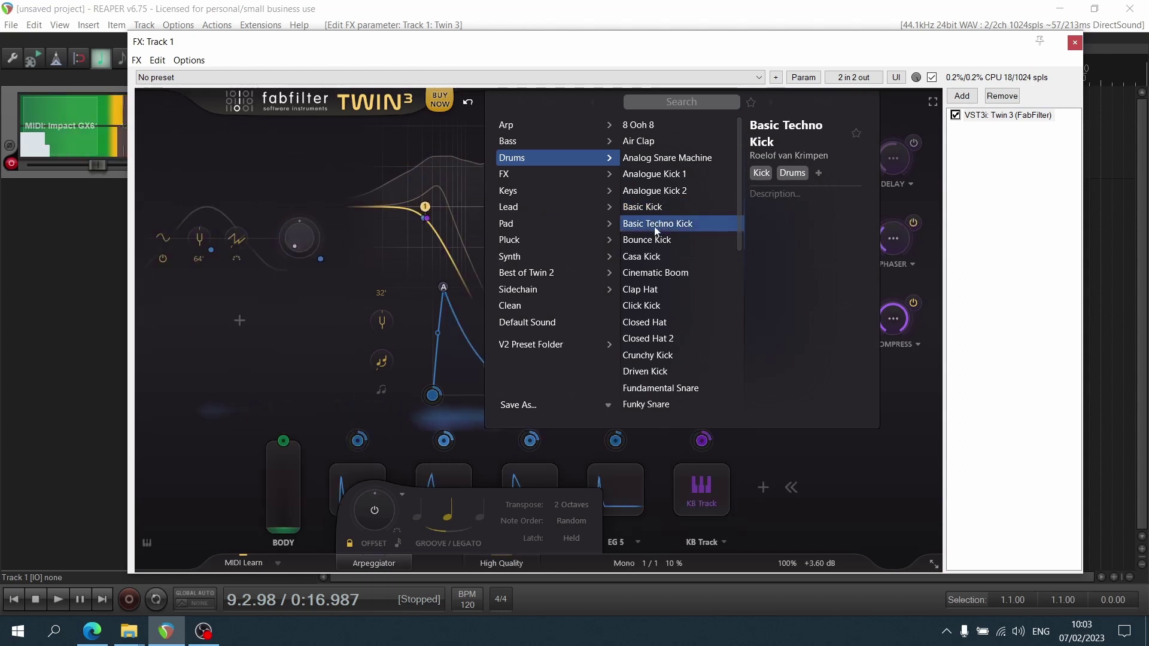
click(660, 241)
click(660, 274)
click(660, 305)
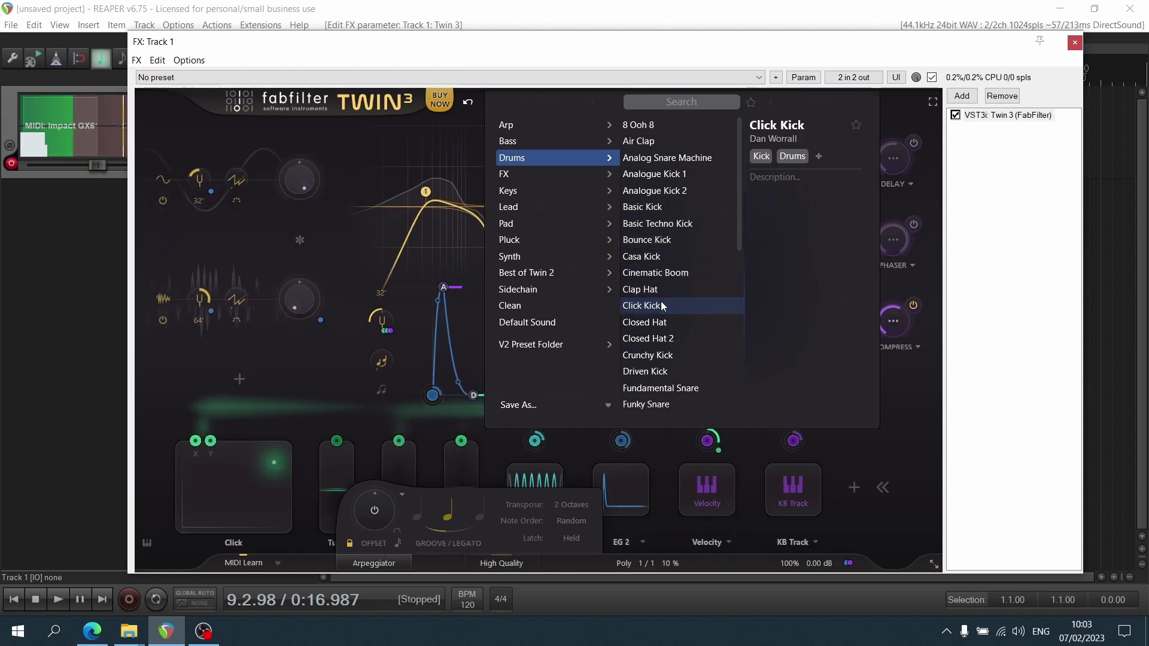
Audition further Drums presets in order, from Closed Hat through Crunchy Kick and Fundamental Snare to Funky Snare.
click(662, 322)
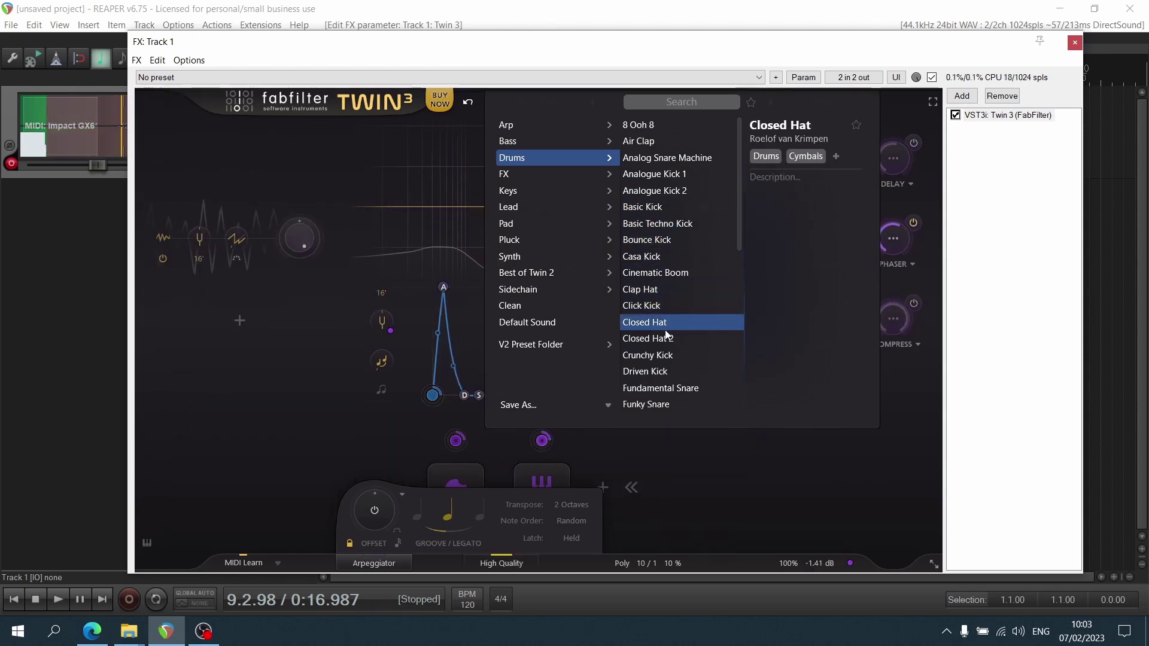
click(668, 339)
click(671, 355)
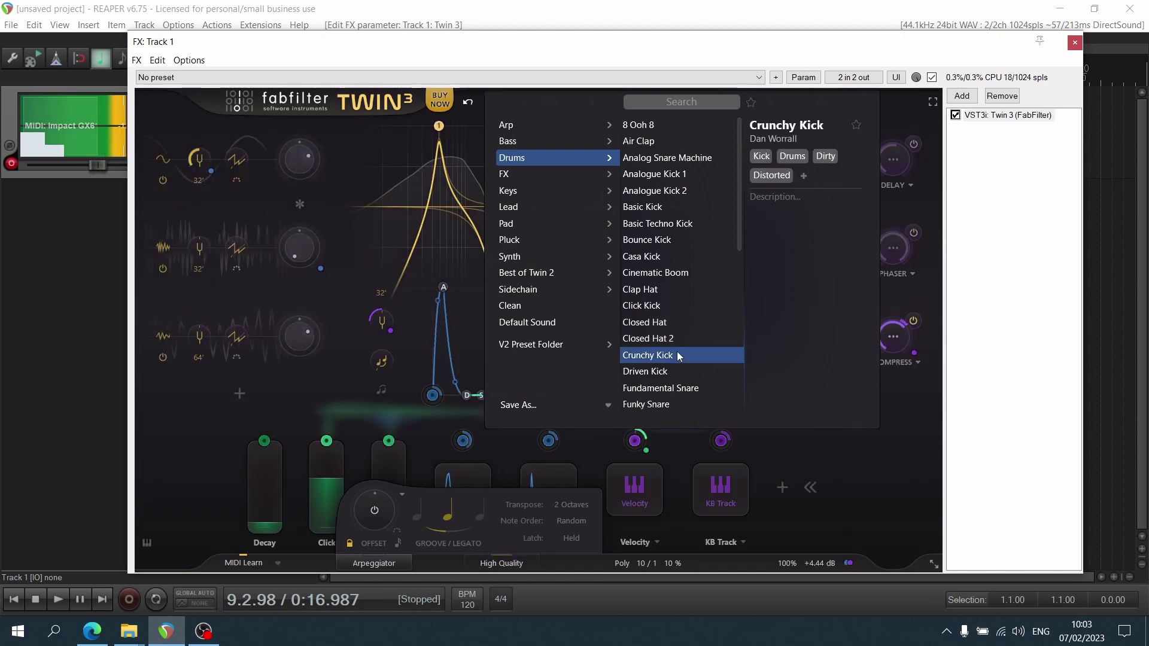
click(669, 371)
click(669, 387)
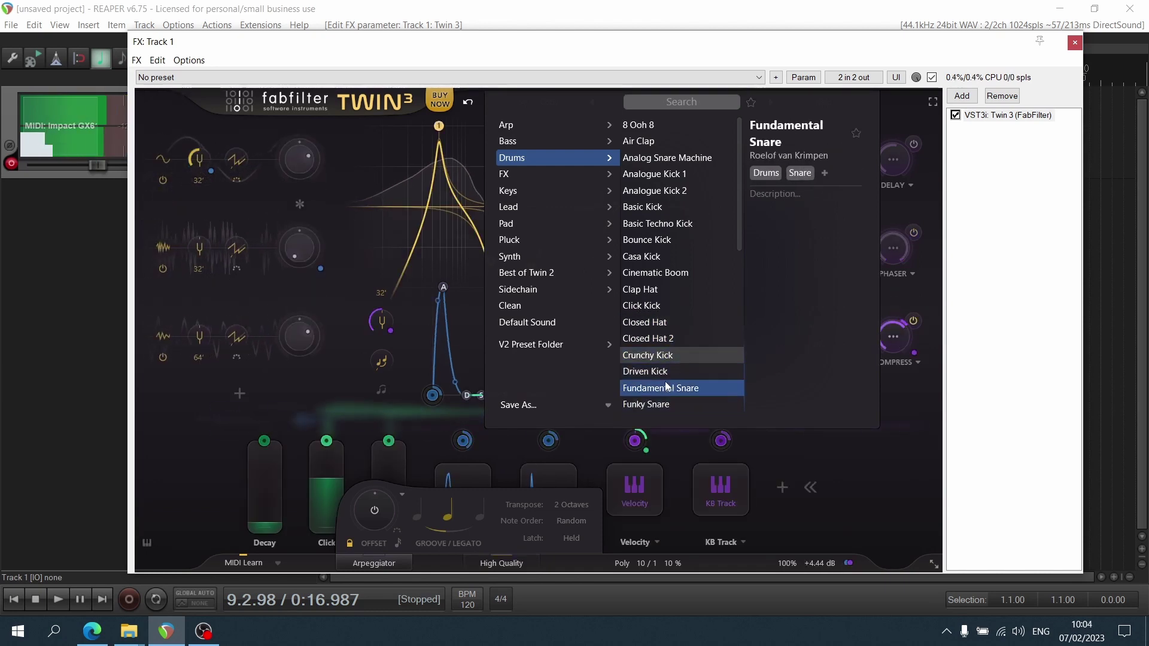
click(666, 374)
click(666, 388)
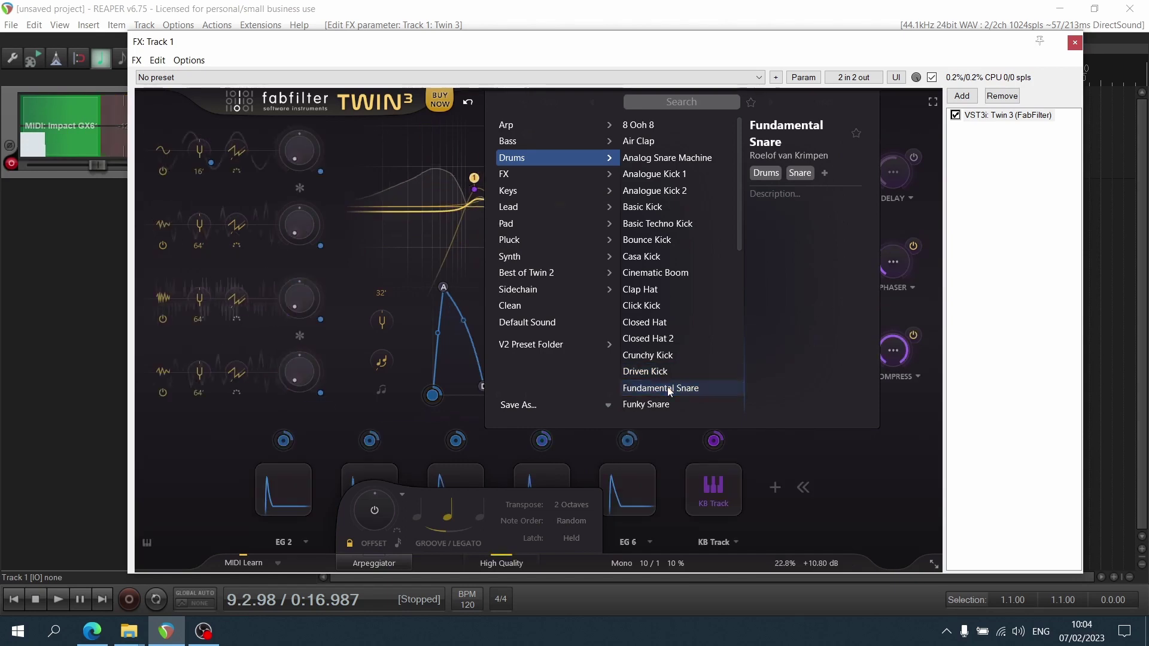
click(667, 403)
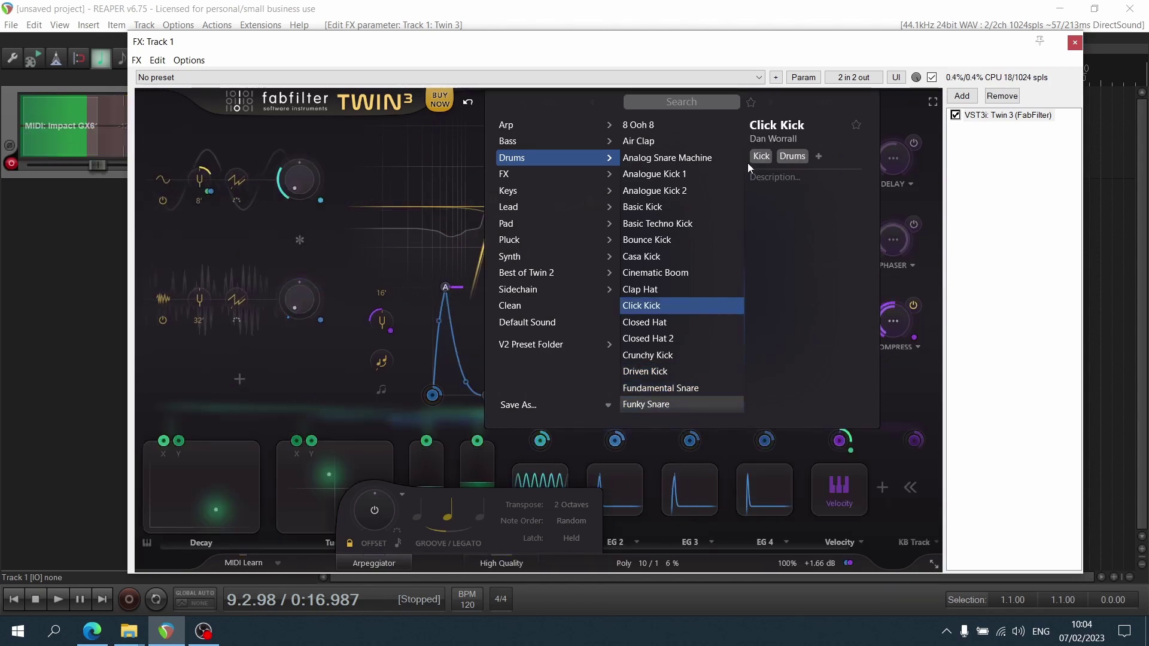
Audition presets further down the Drums category, from Glass Snare through Metal Snare.
drag(739, 182, 741, 245)
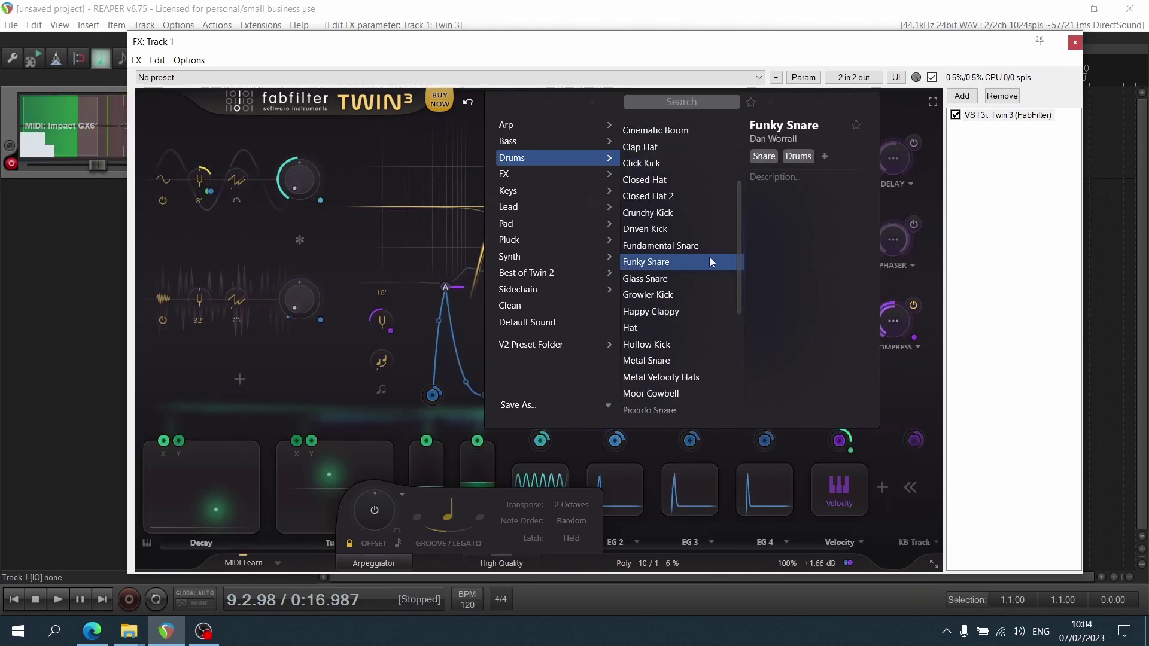
click(699, 273)
click(671, 328)
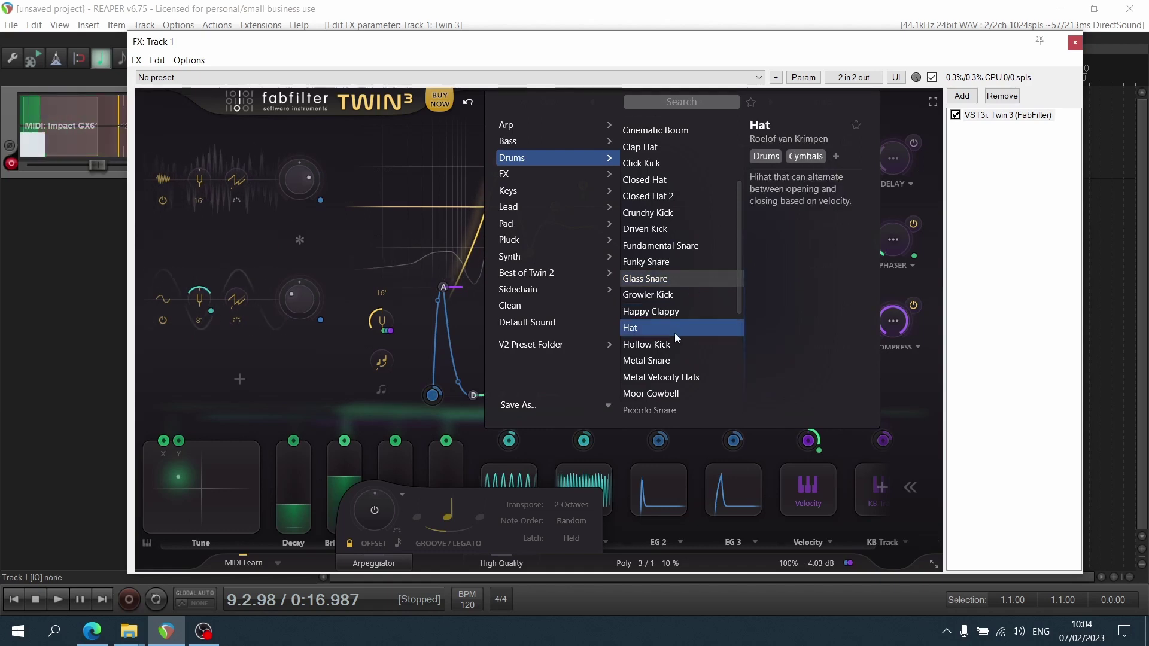
click(669, 344)
click(673, 361)
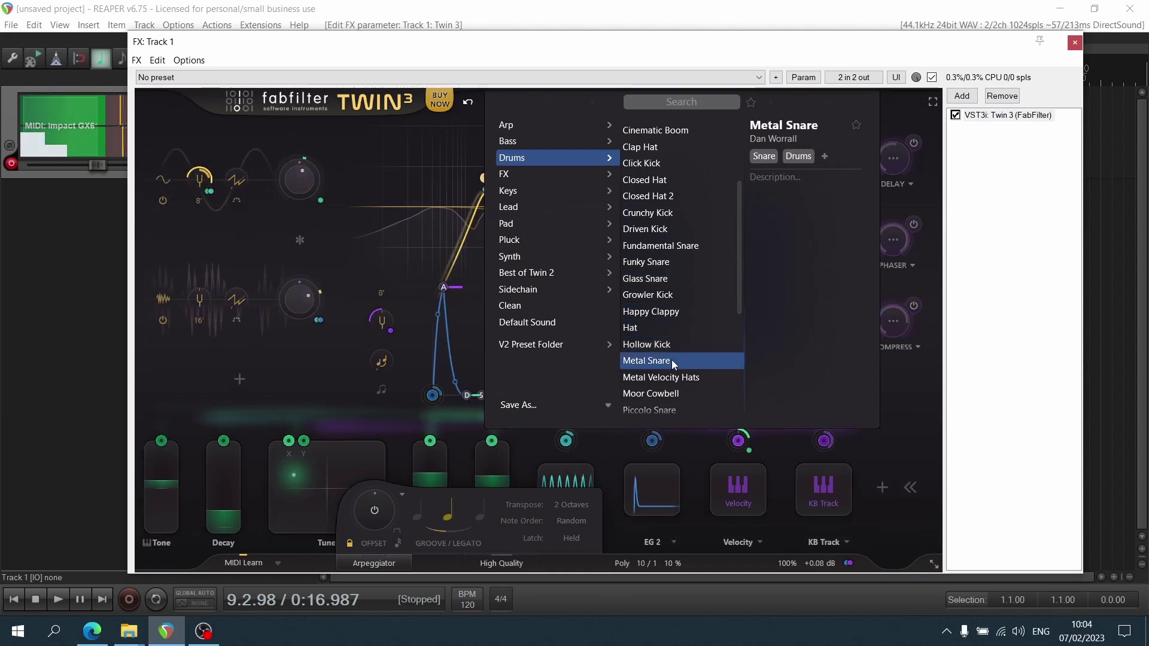
Continue into the FX category and audition its 16th Riser and Broken Drone presets.
mouse_move(544, 171)
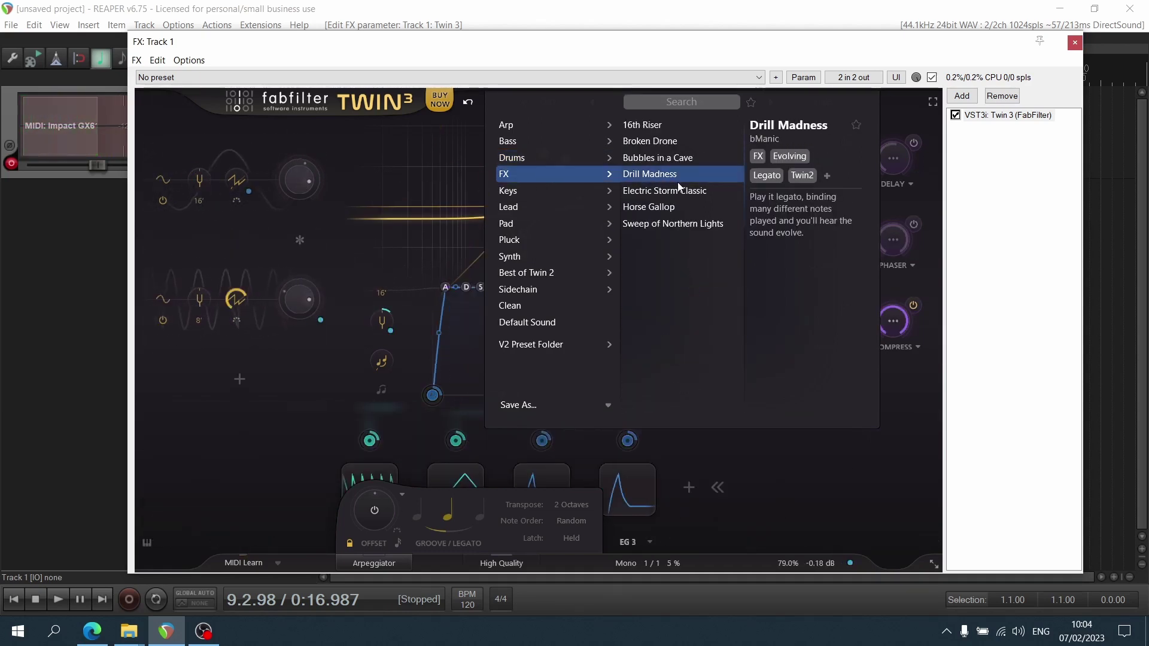
click(673, 124)
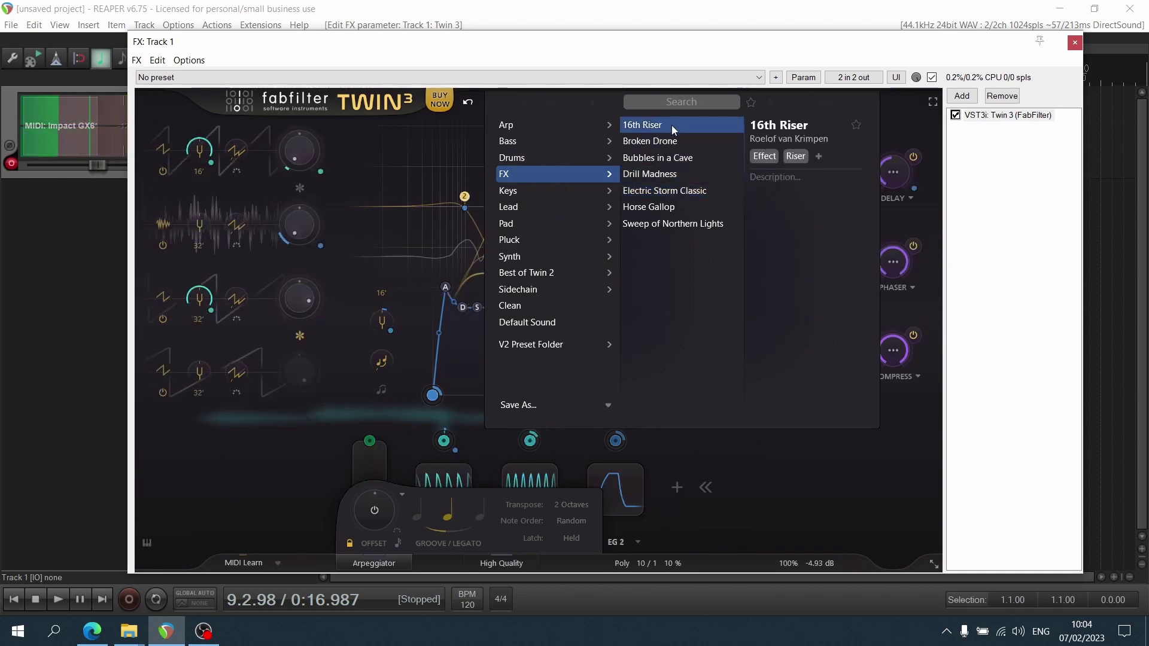
click(666, 141)
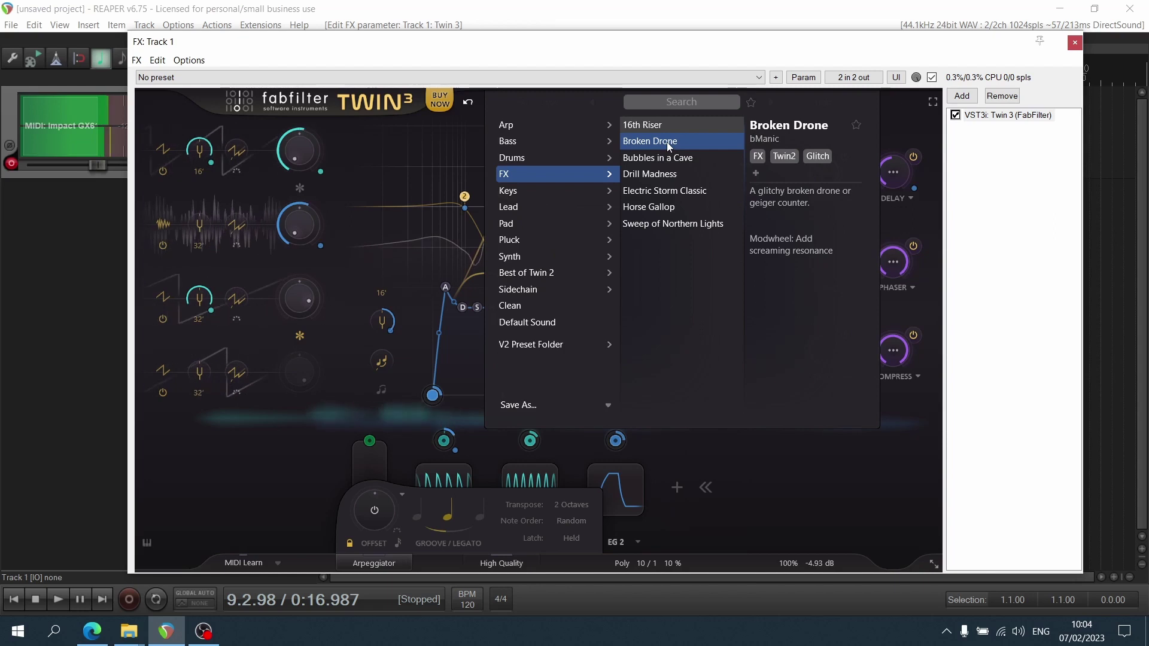
click(674, 224)
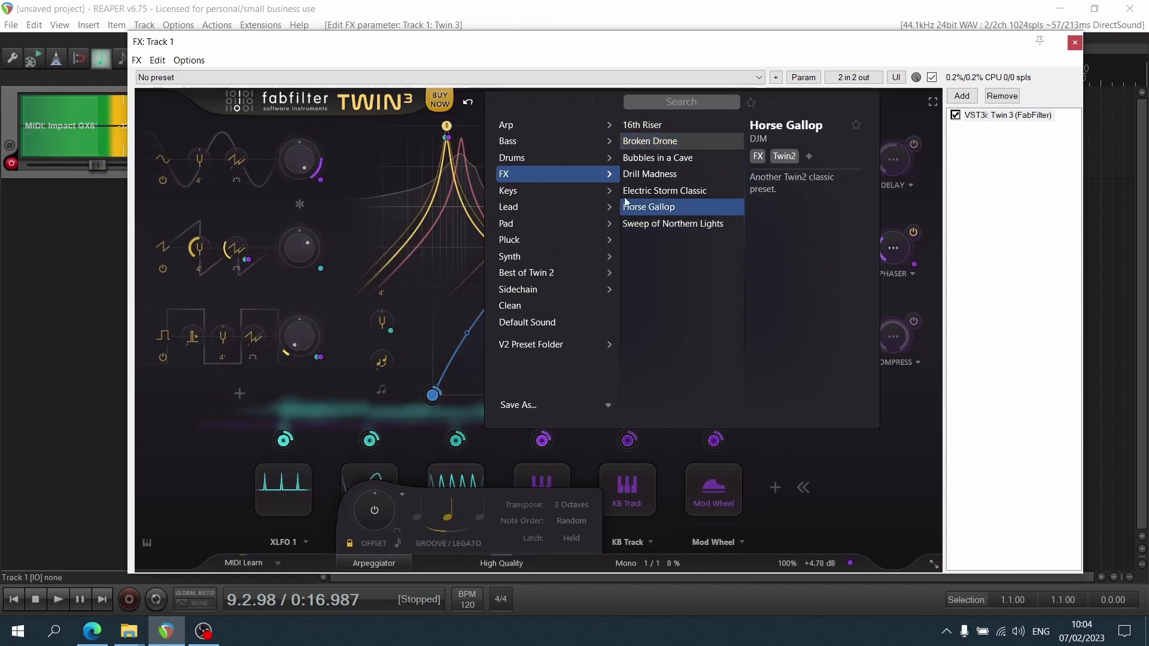
Continue into the Keys category and audition its Baby Toy, Bell Mallet and Bottle Organ presets.
mouse_move(558, 192)
click(650, 126)
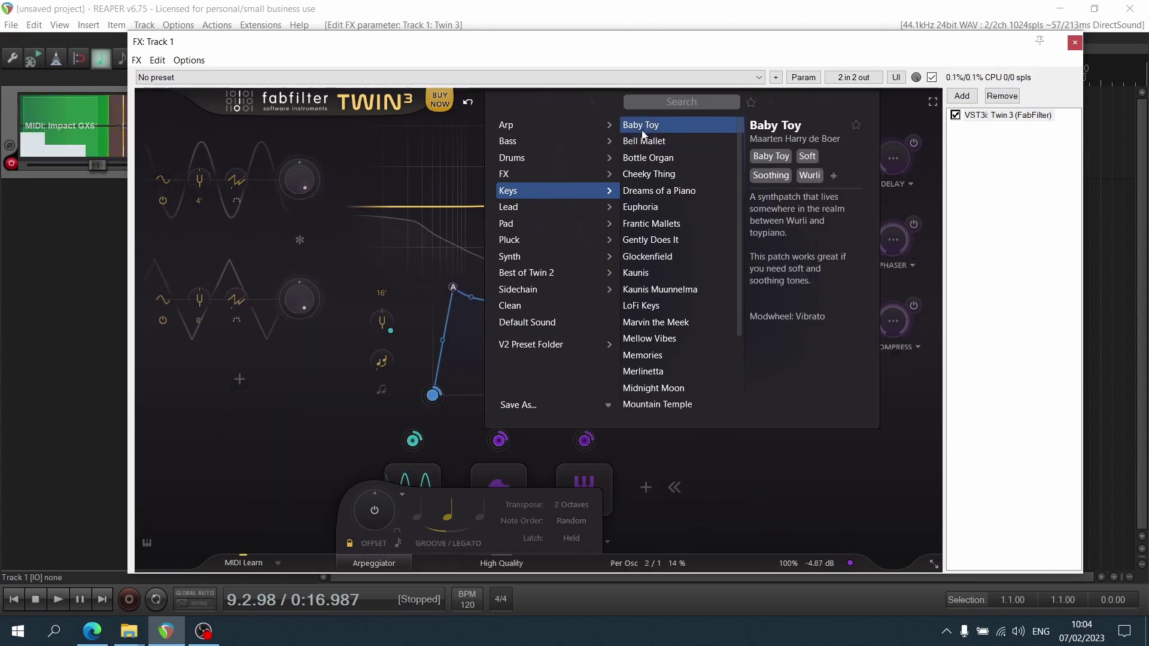
click(638, 142)
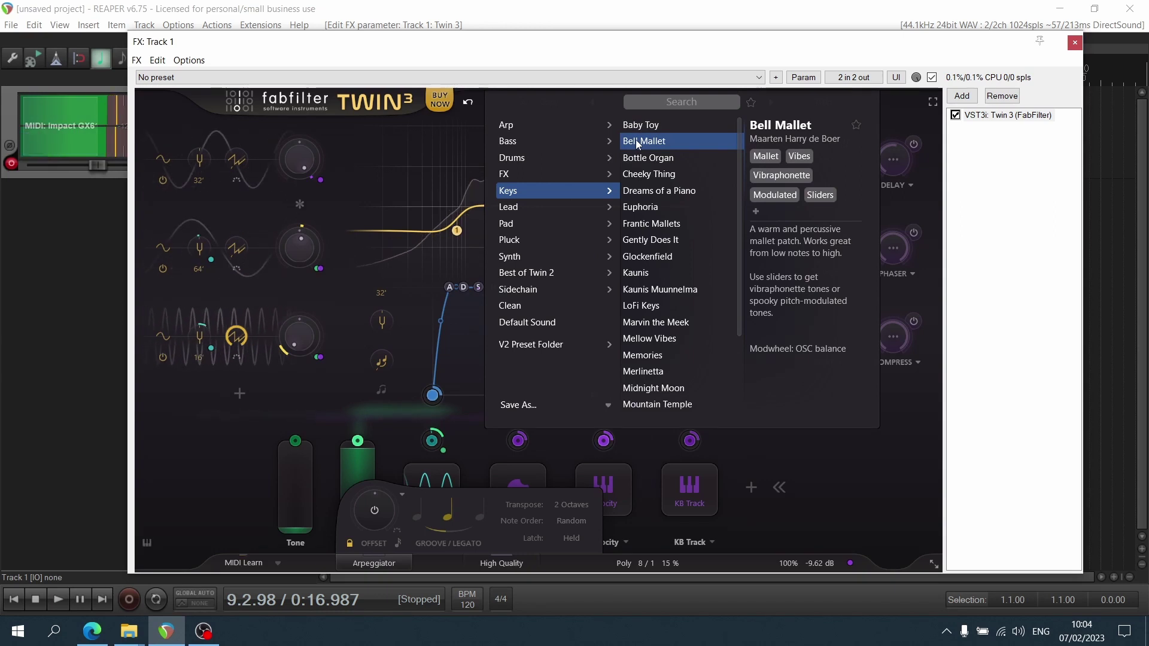
click(635, 132)
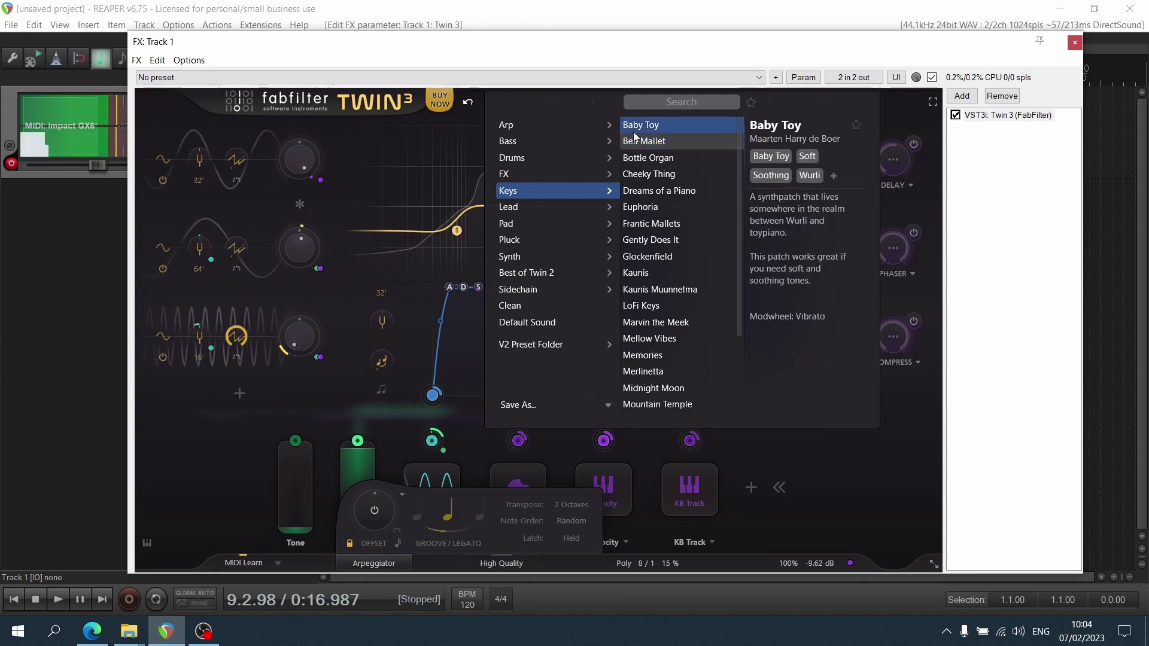
click(642, 158)
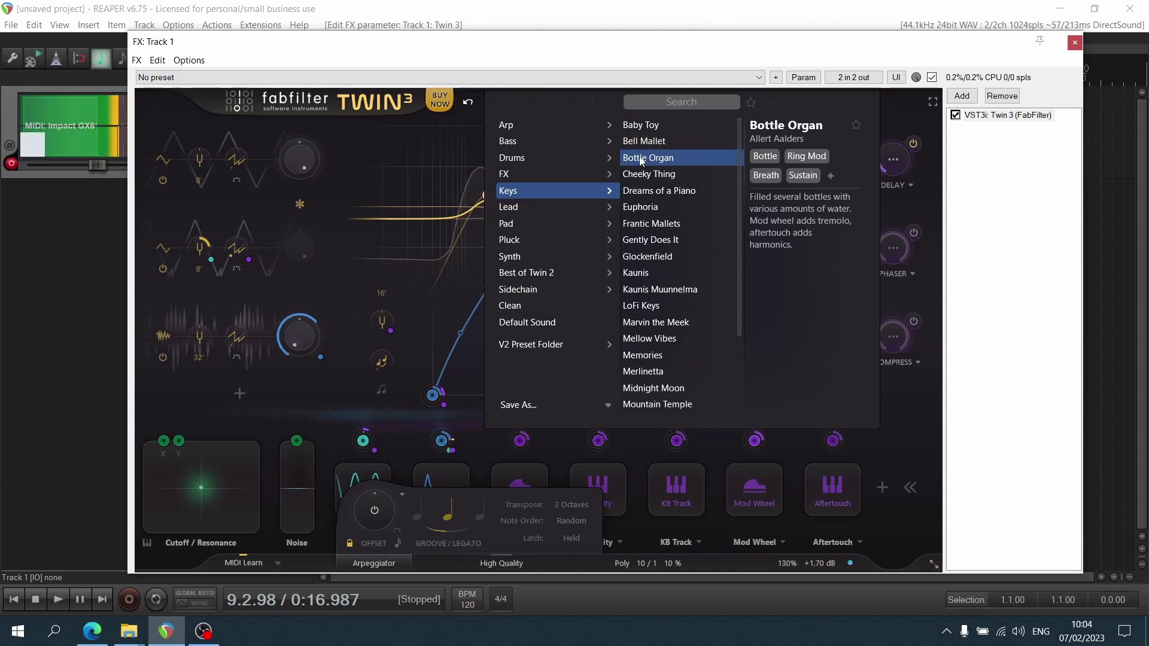
click(639, 143)
click(637, 158)
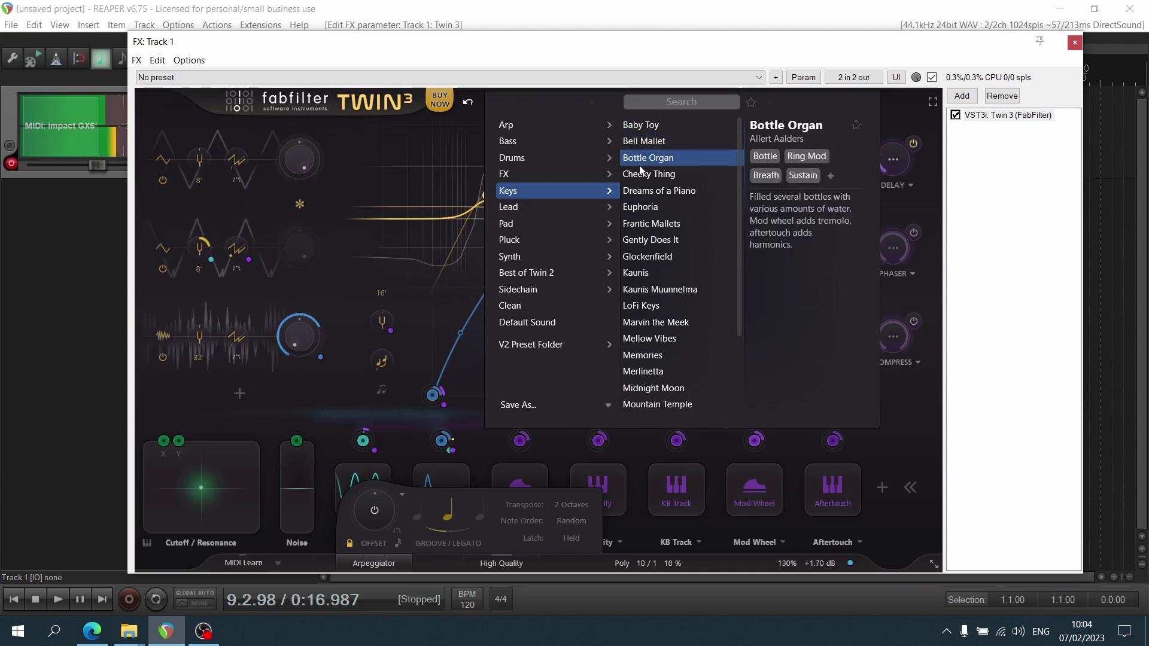
Audition the Cheeky Thing, Dreams of a Piano and Glockenfield presets from the Keys category.
click(641, 173)
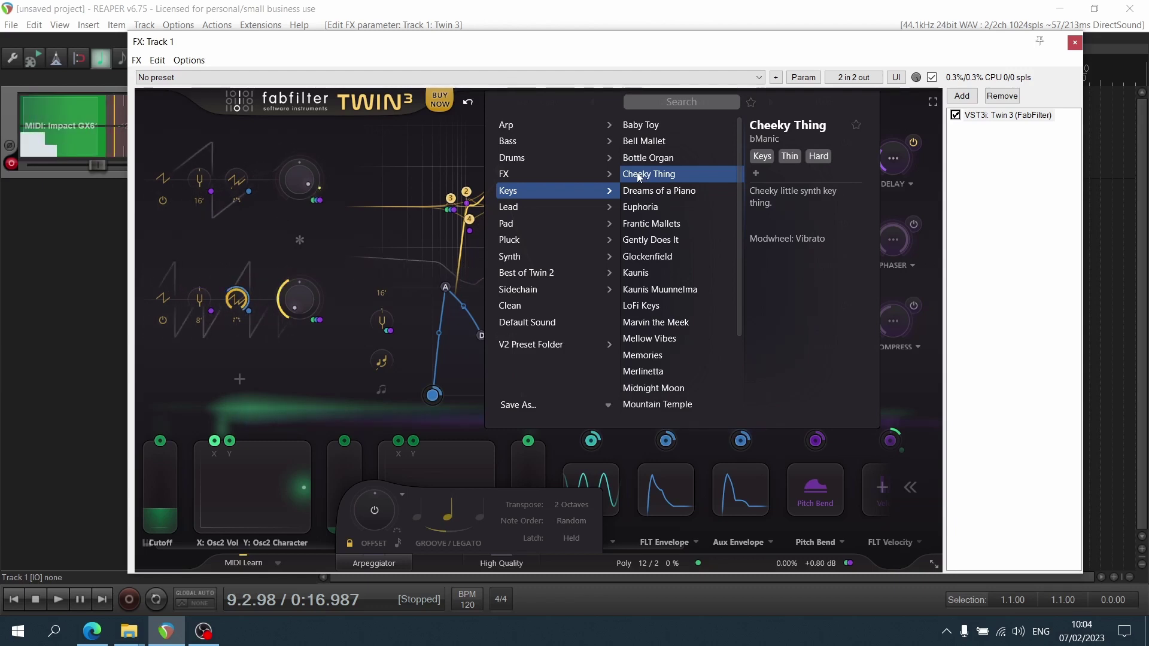
click(639, 192)
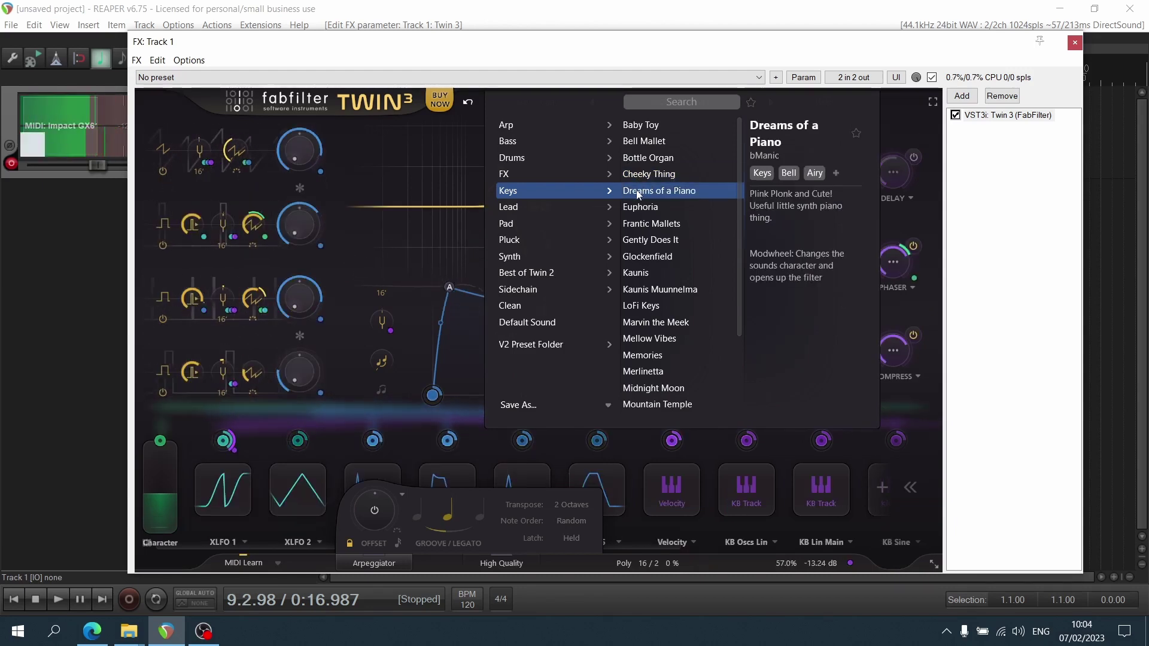
click(652, 240)
click(666, 257)
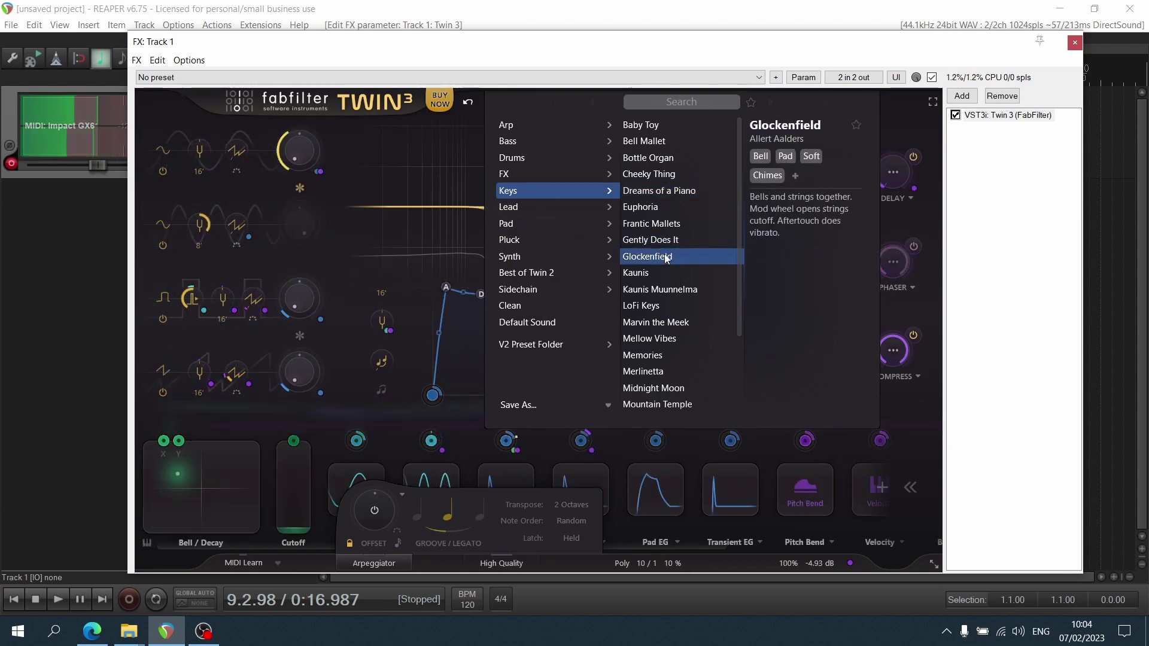
click(661, 243)
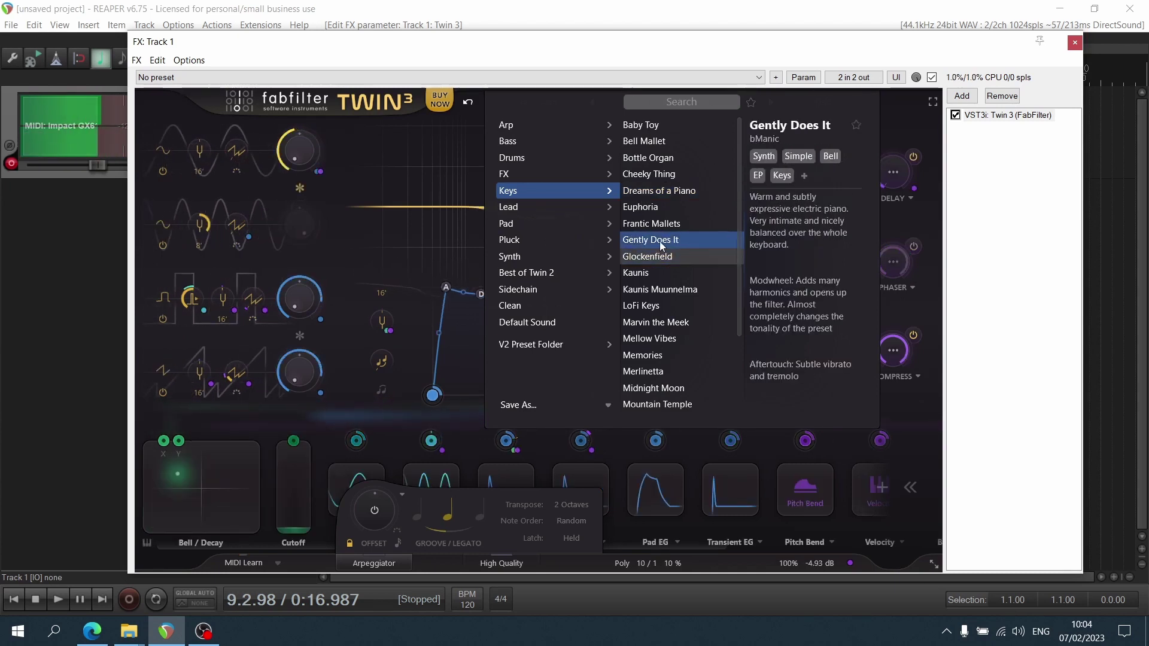
Audition the LoFi Keys preset and continue down the Keys category to Memories.
click(652, 305)
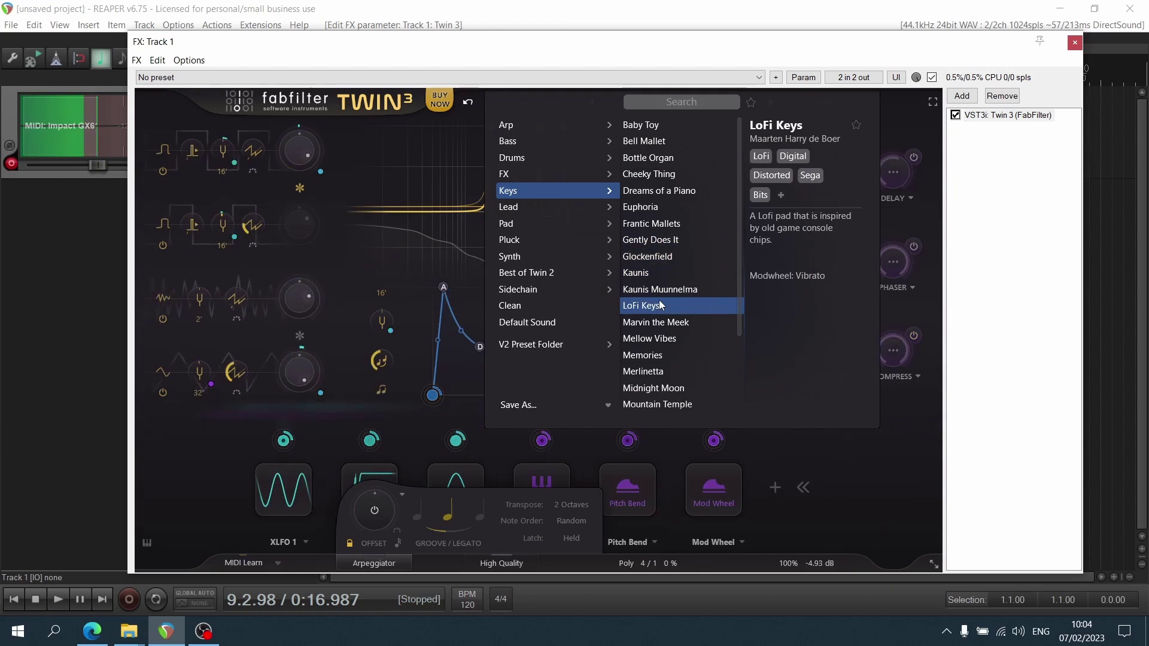
click(657, 294)
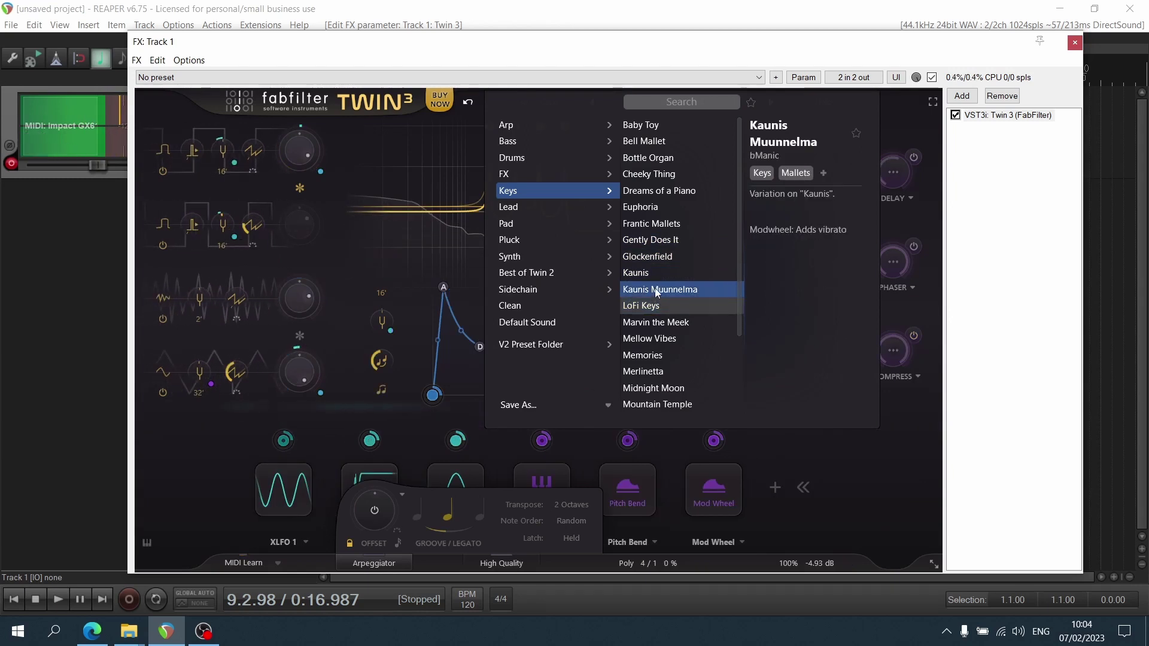
click(651, 277)
click(652, 287)
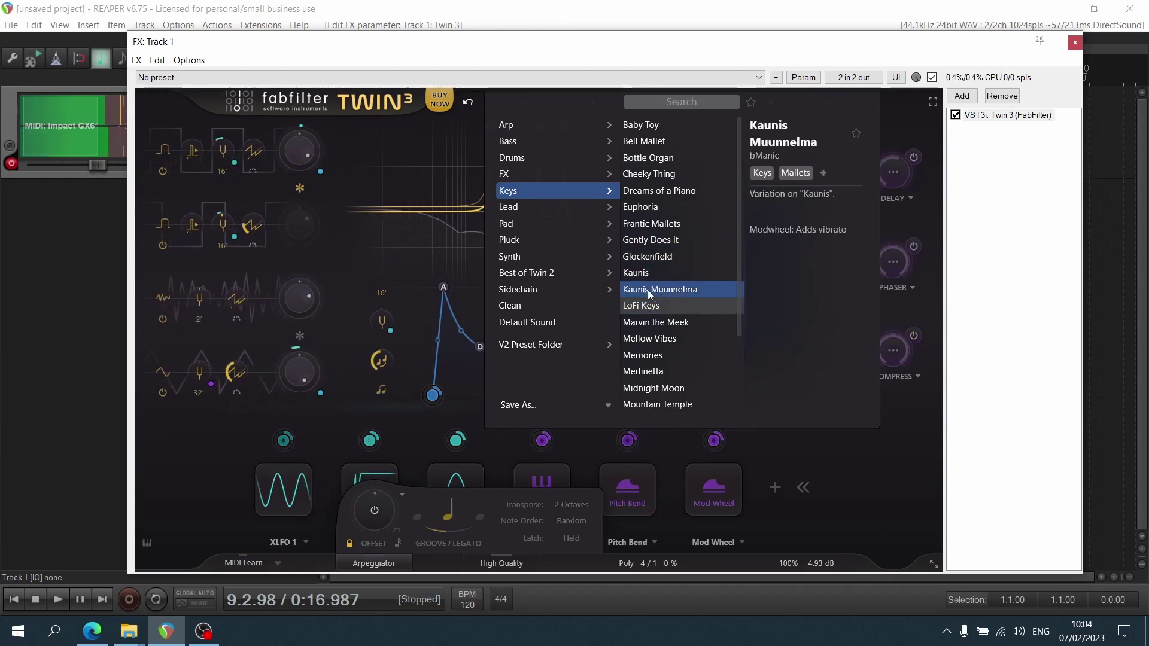
click(645, 317)
click(644, 308)
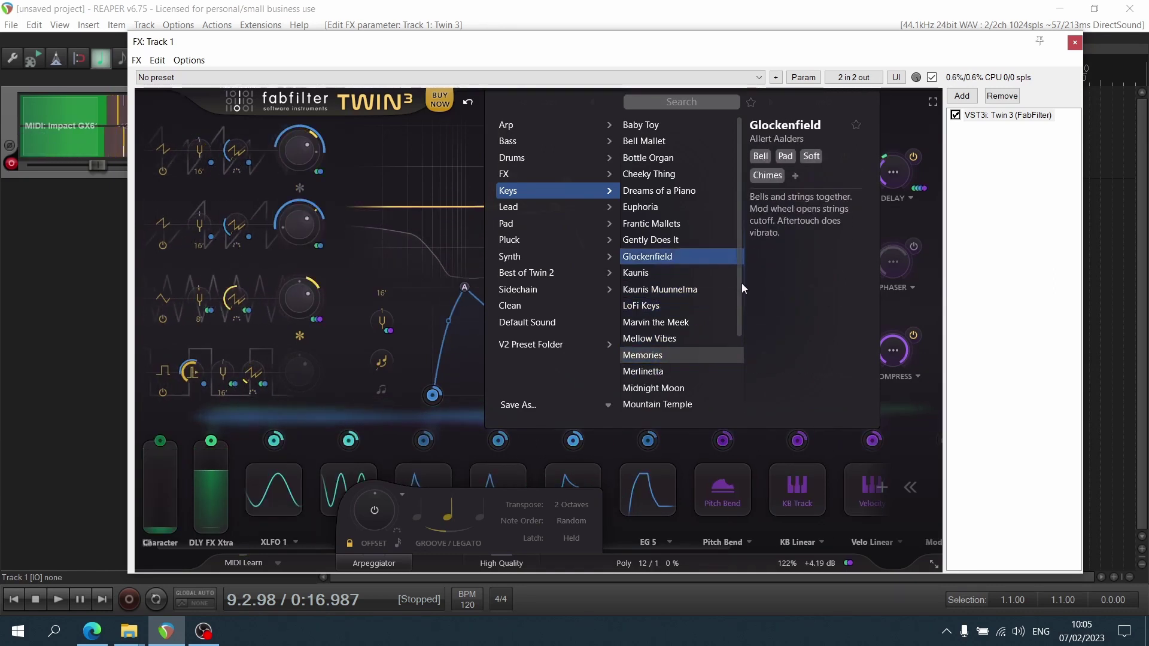
Audition the last presets of the Keys category, including Ob3rTwin, Prism Keys and Swelling Heart.
drag(739, 285, 738, 367)
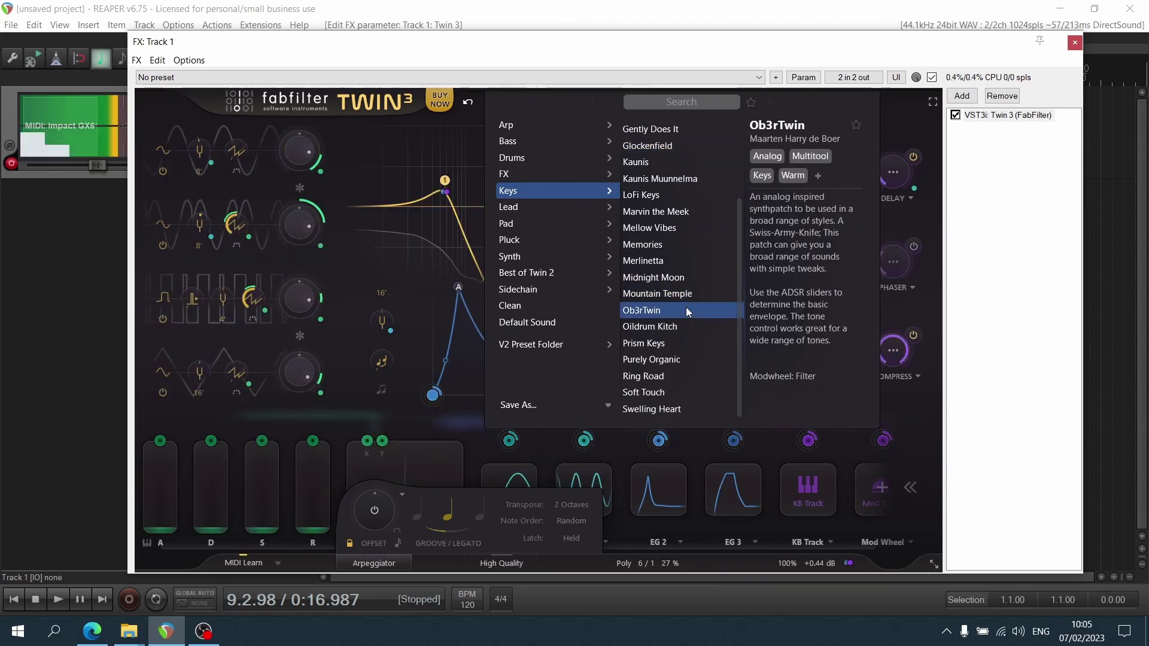
click(680, 343)
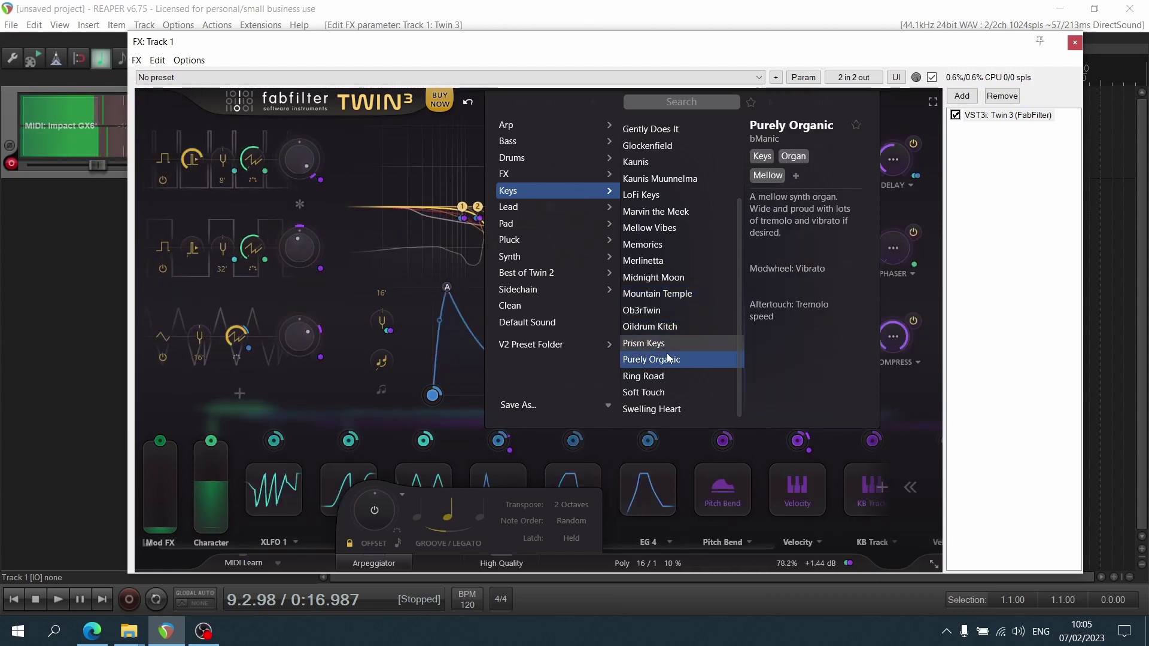
click(662, 376)
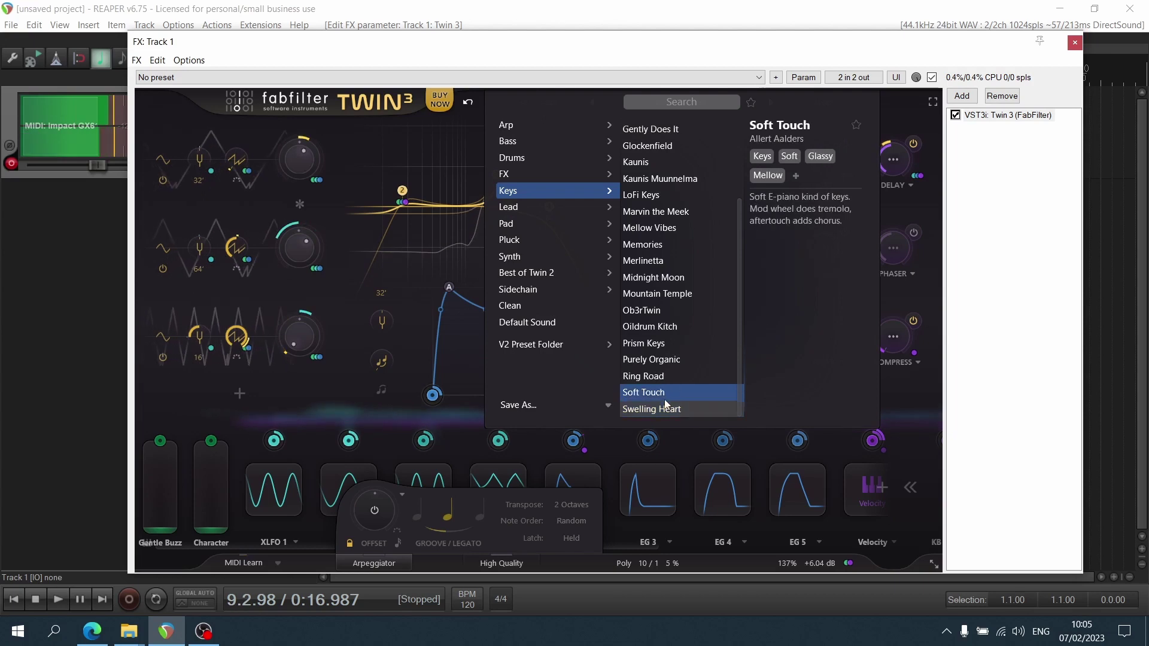
Continue into the Lead category and audition its Big Lead, Gnarly and Chainsaw Voice presets.
mouse_move(589, 207)
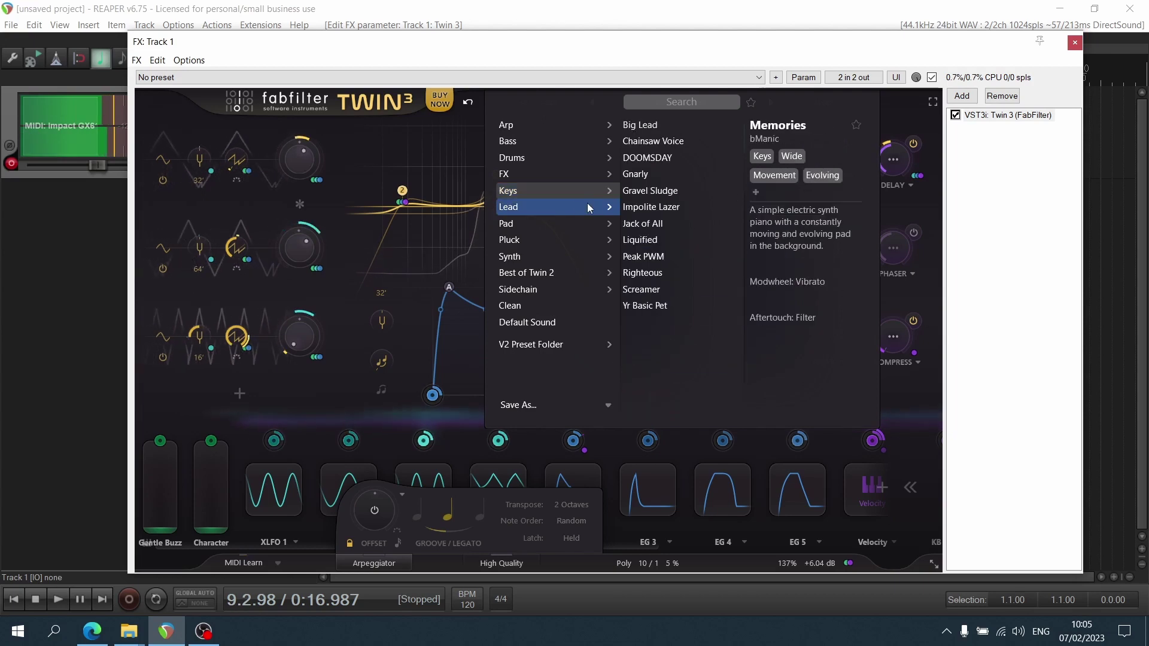
click(695, 121)
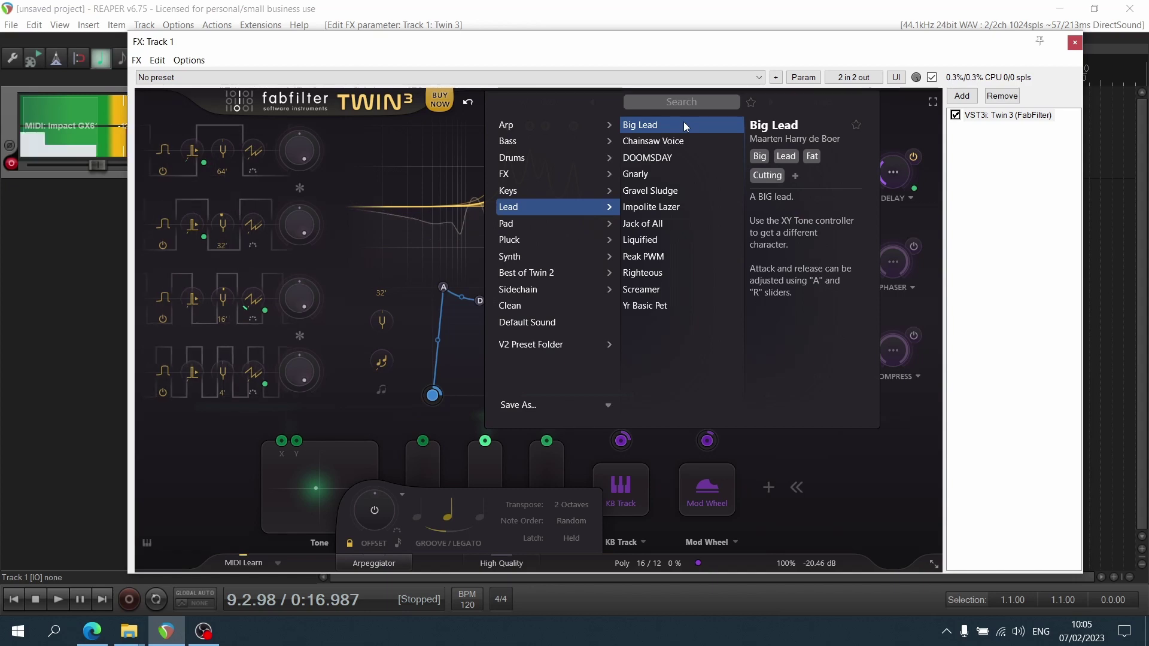
click(665, 173)
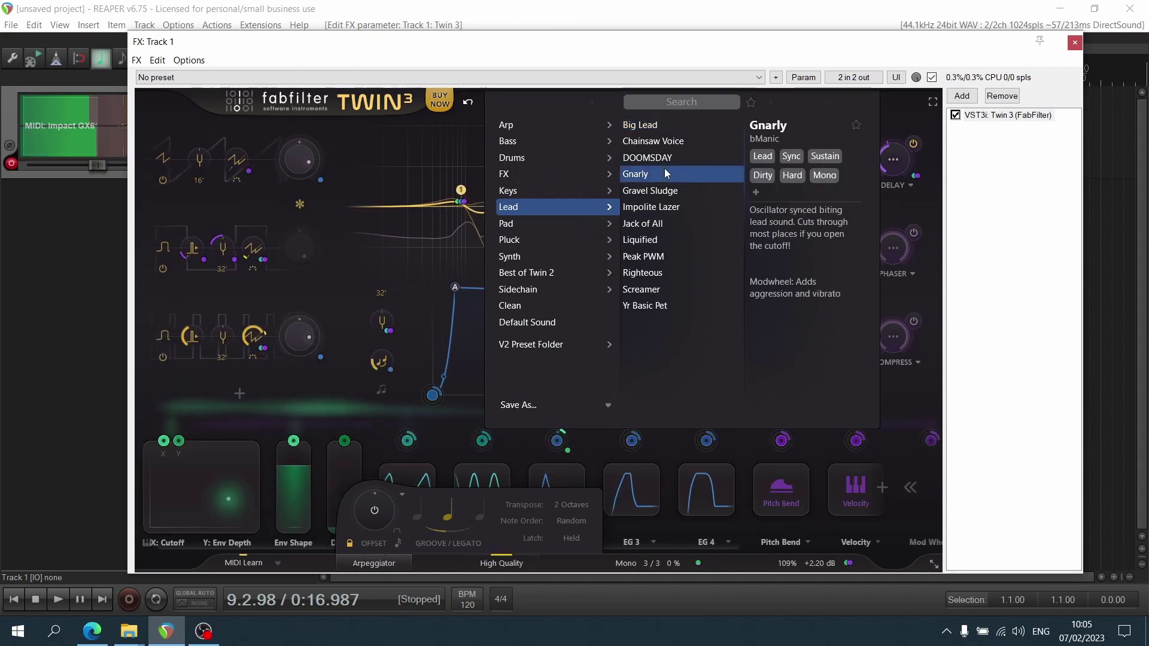
click(654, 139)
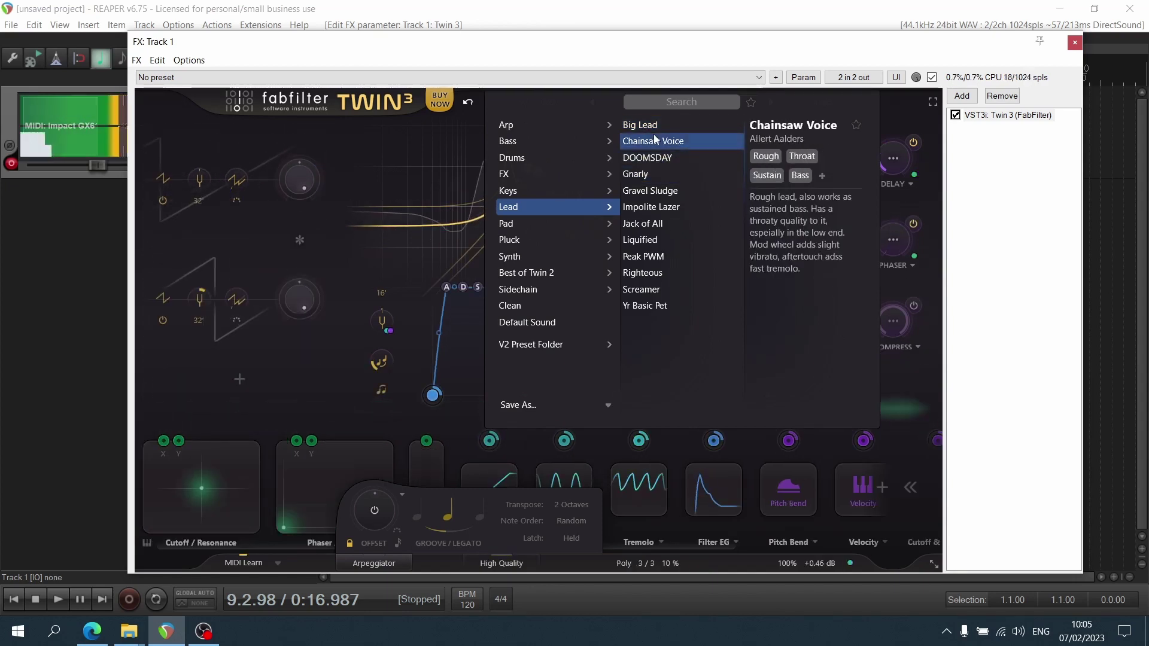
Audition the DOOMSDAY, Gravel Sludge, Impolite Lazer, Jack of All and Liquified presets from the Lead category.
click(660, 157)
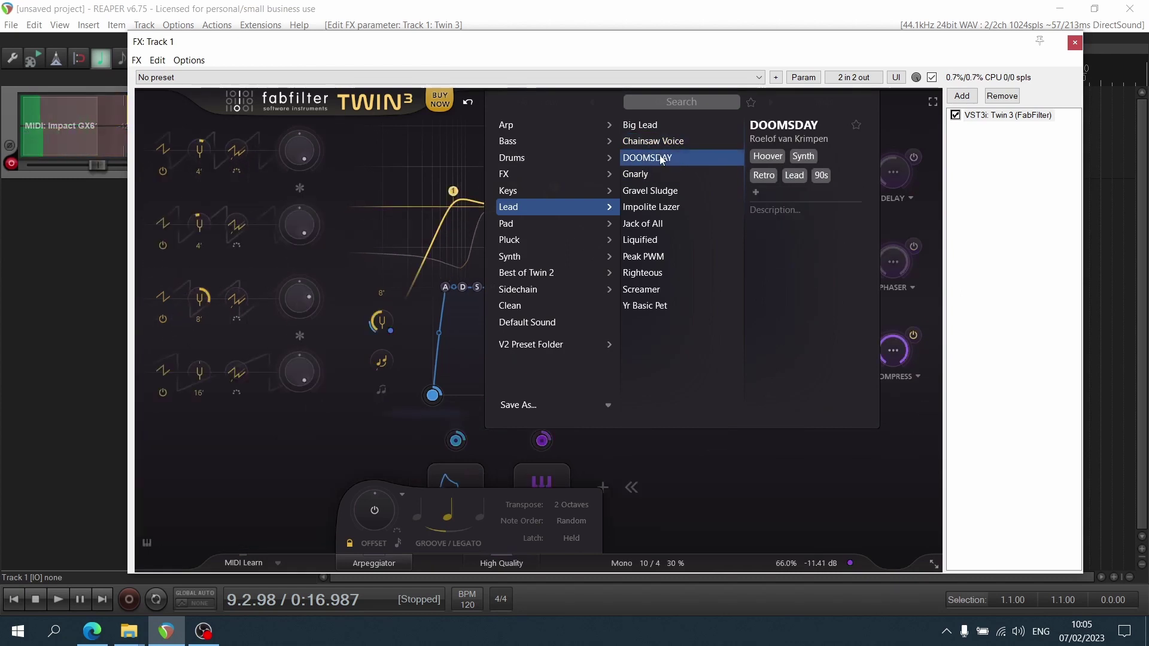
click(665, 192)
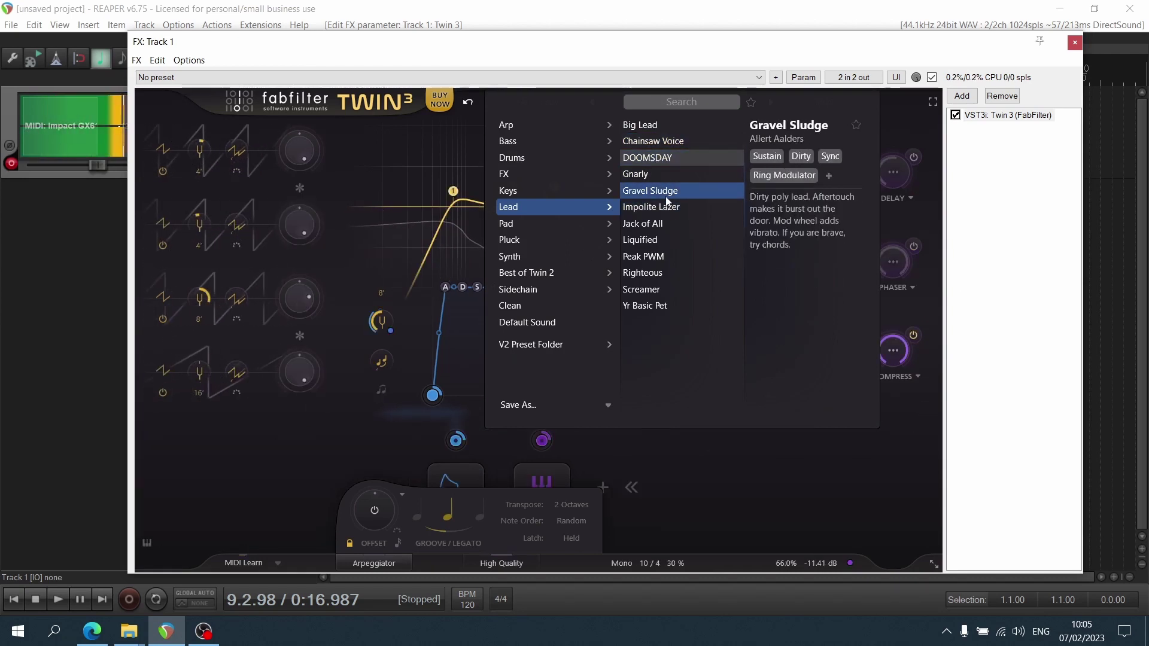
click(668, 205)
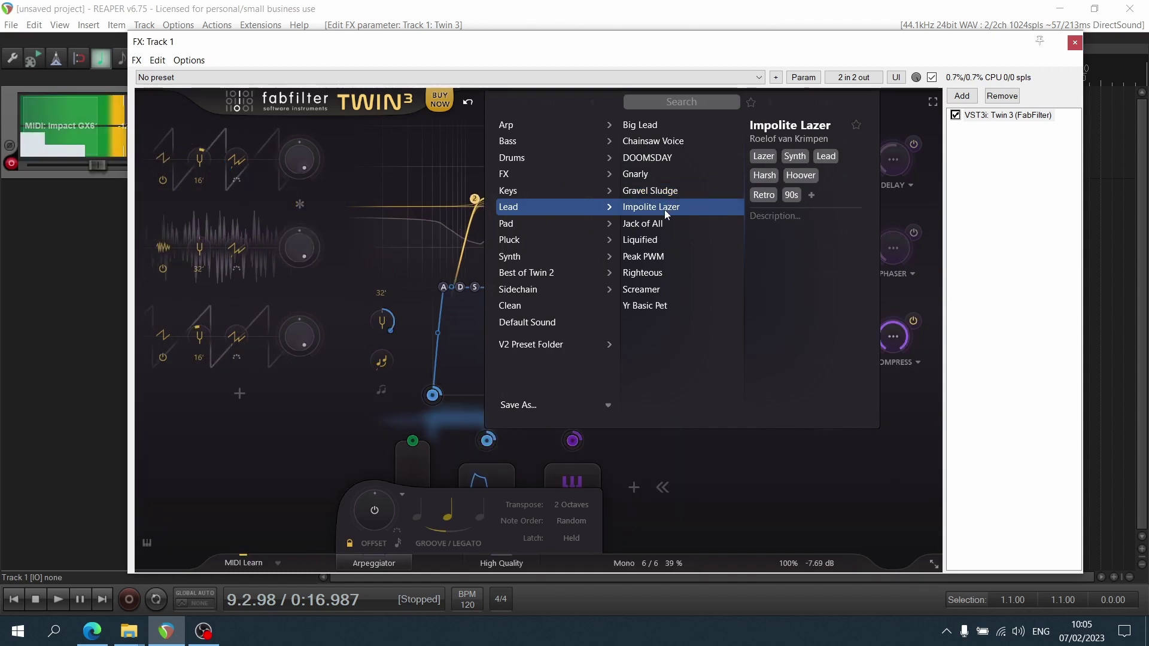
click(663, 224)
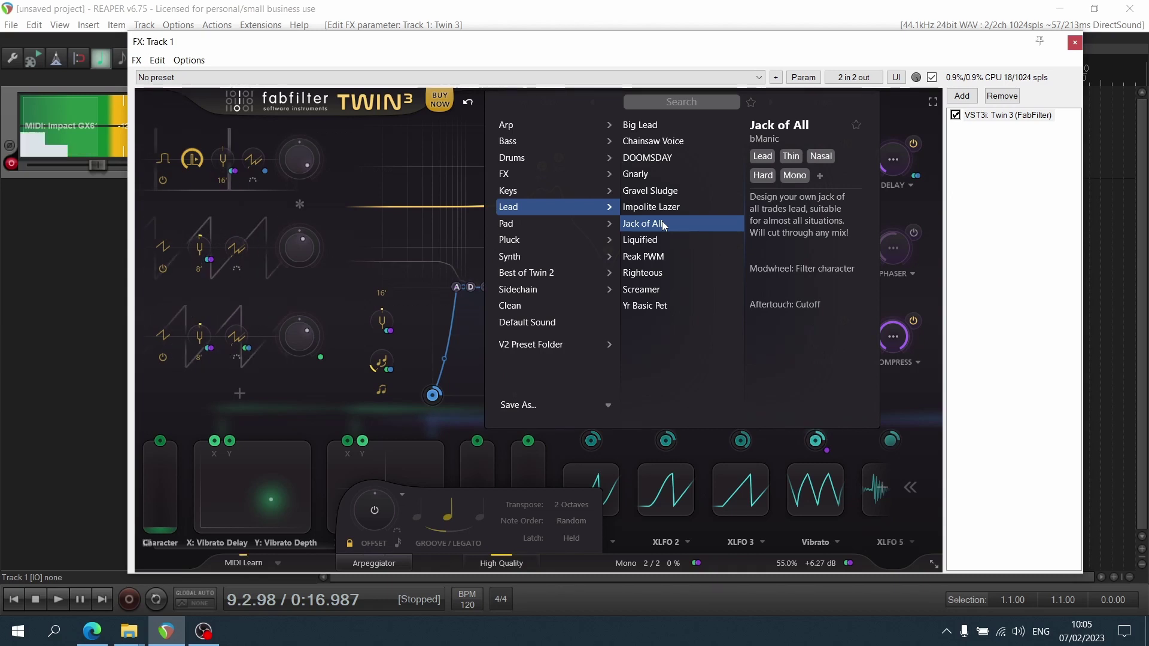
click(662, 239)
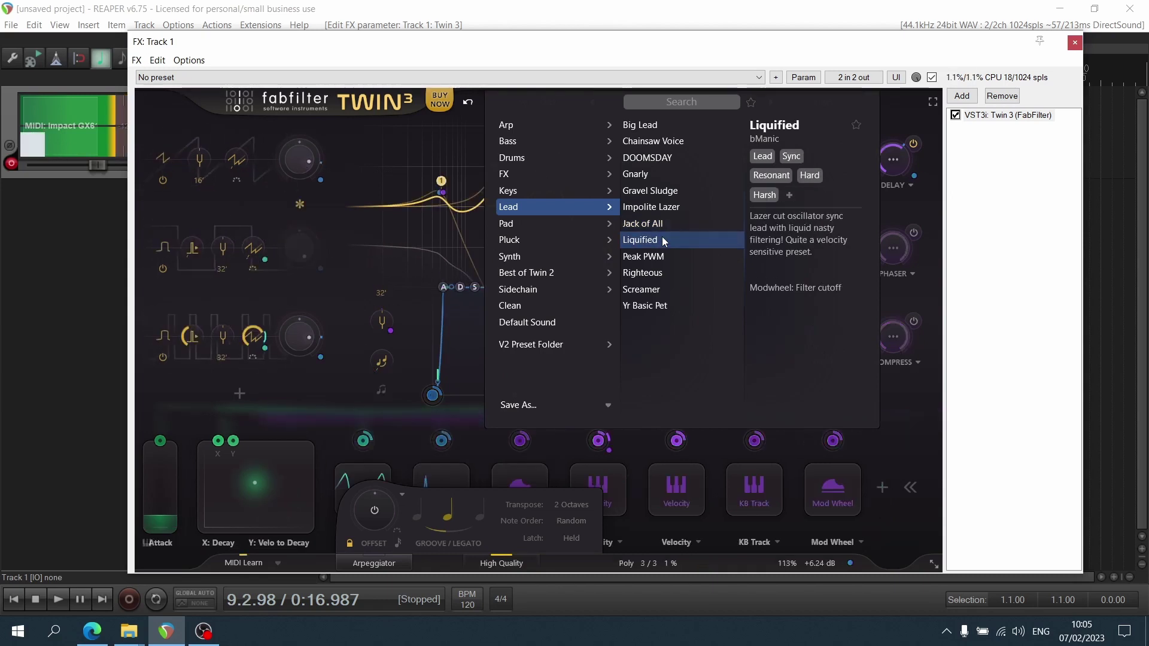
click(662, 238)
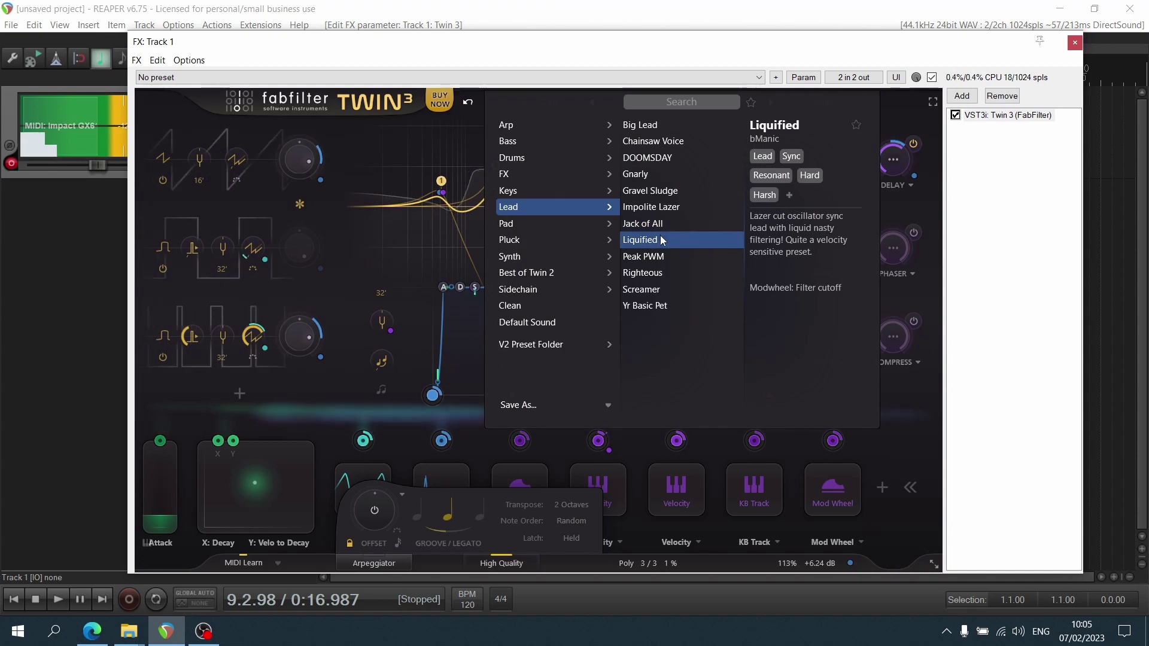
Audition the remaining Lead presets Peak PWM, Righteous, Screamer and Yr Basic Pet.
click(657, 256)
click(673, 244)
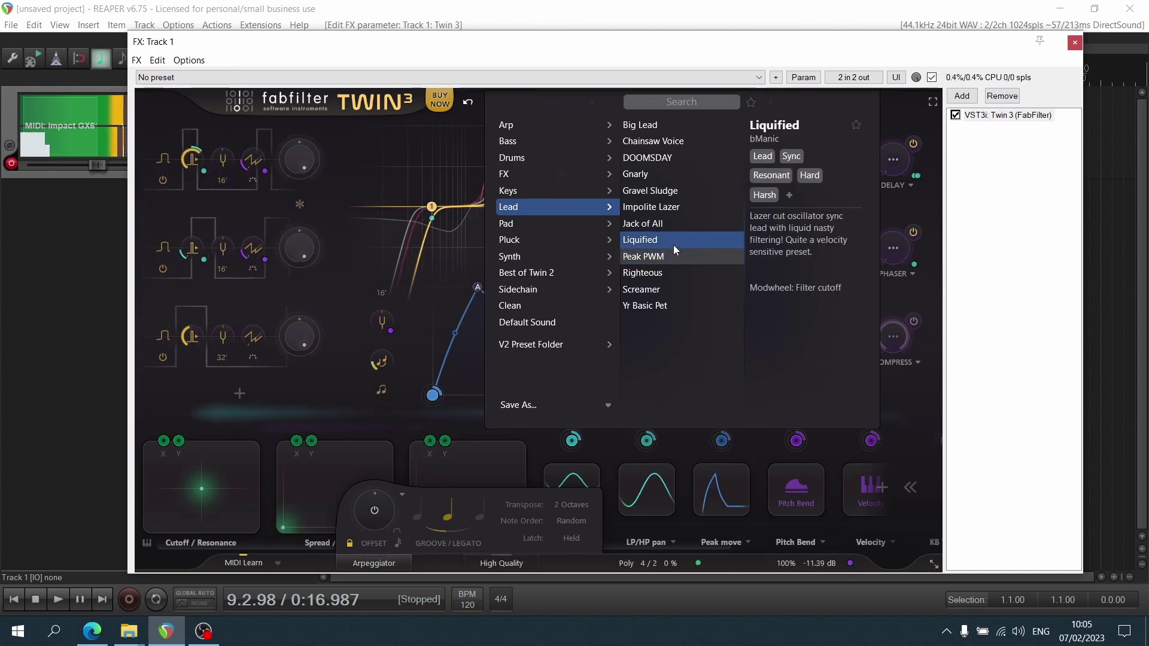
click(679, 275)
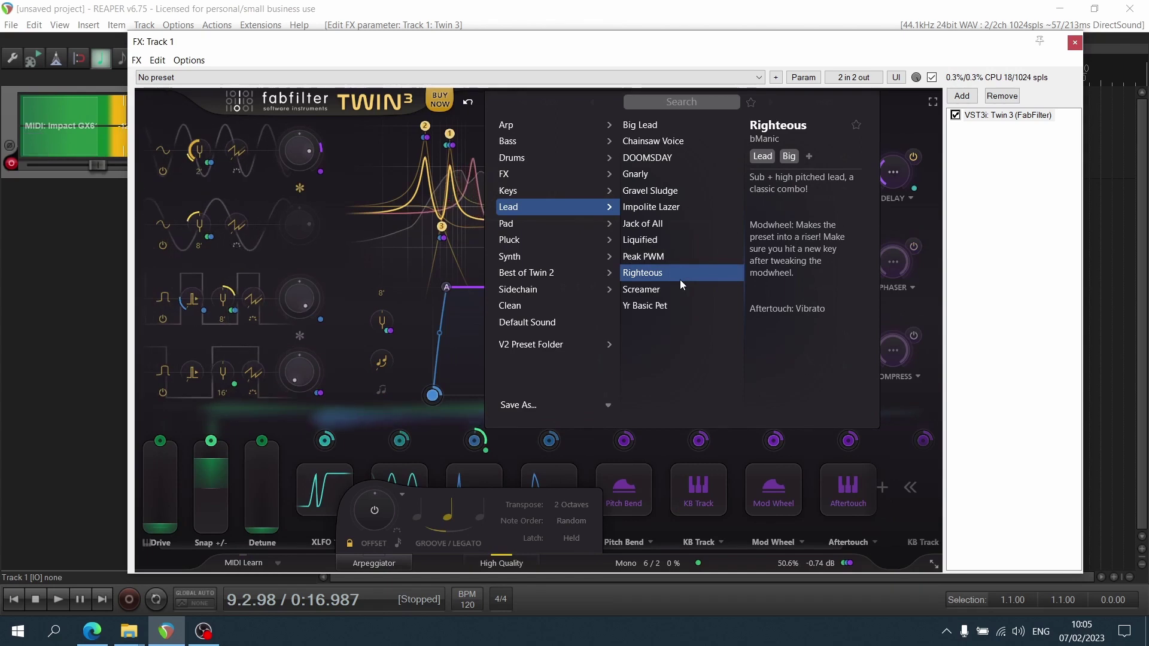
click(679, 284)
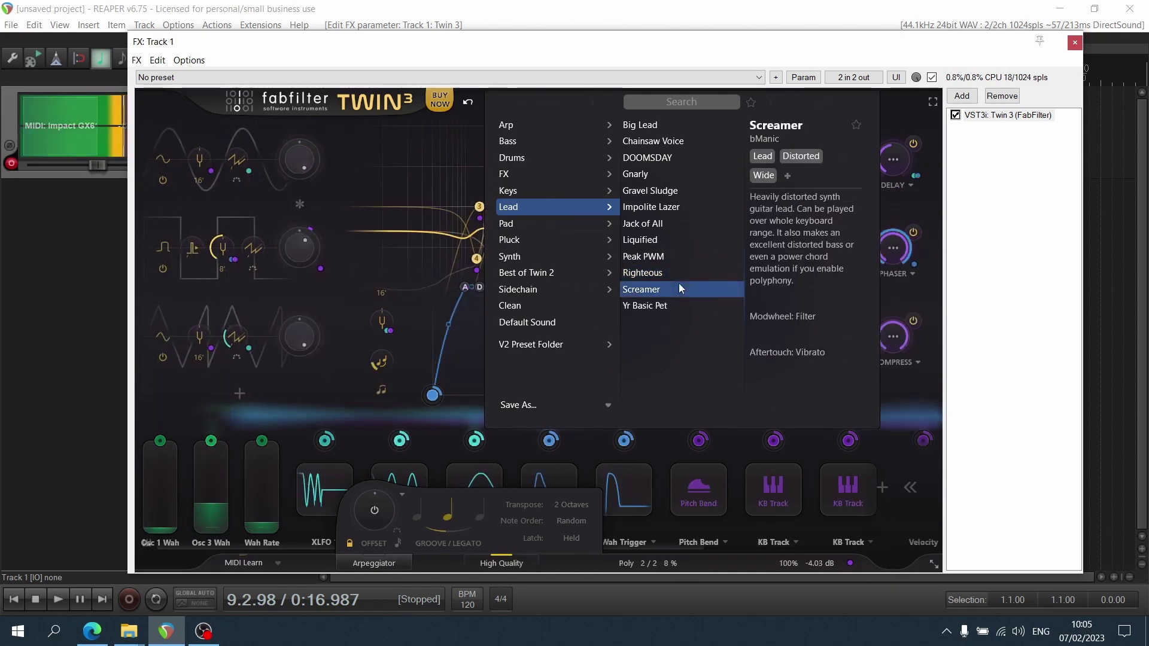
click(674, 272)
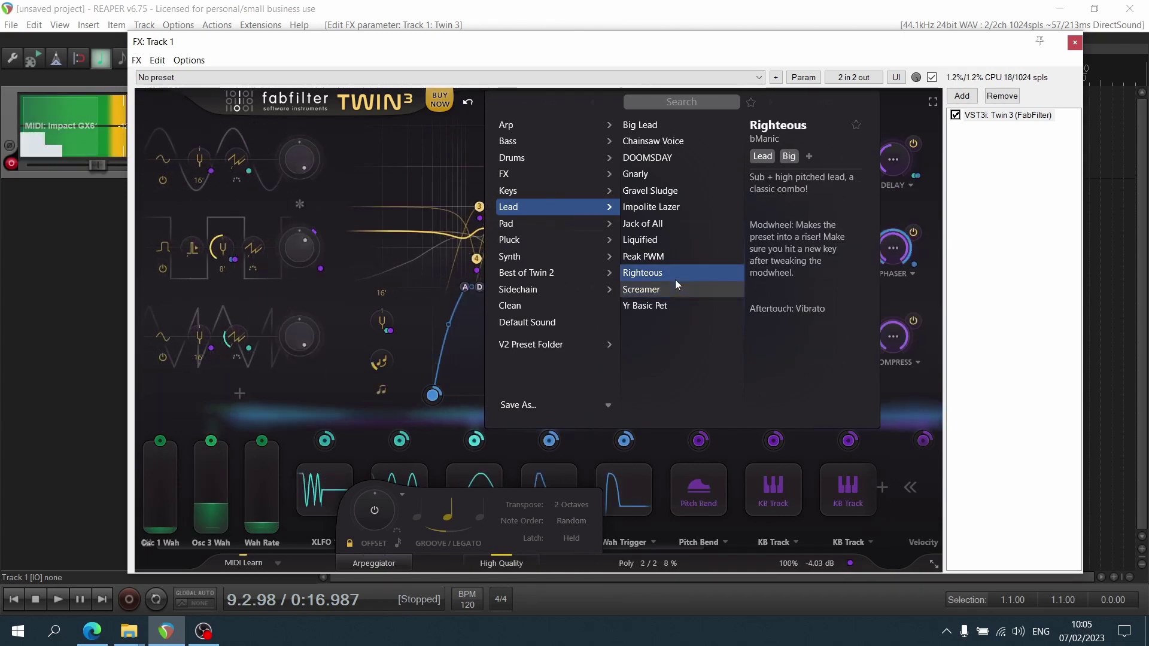
click(675, 289)
click(671, 305)
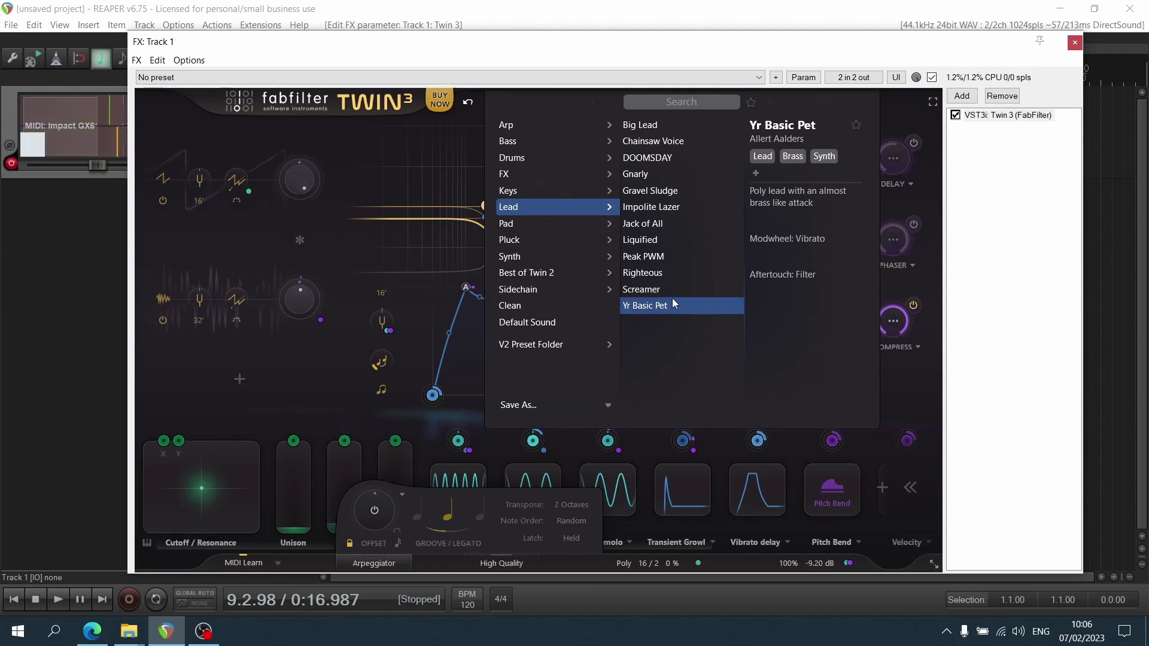
click(672, 297)
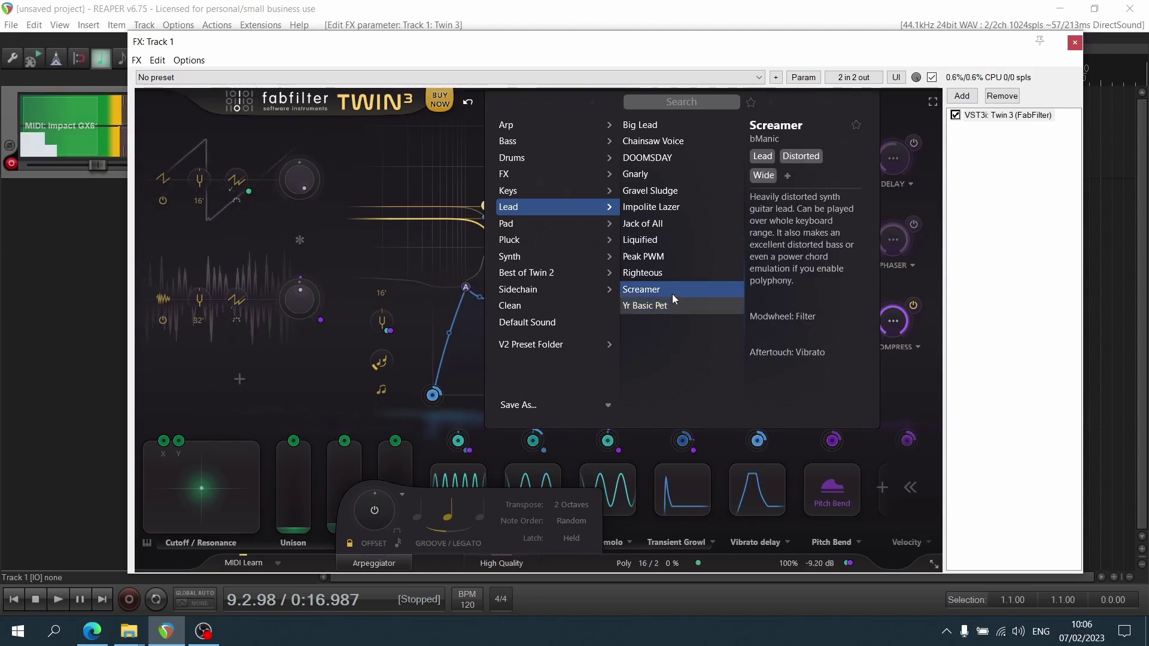
Continue into the Pad category and audition City of Glass, Alternate Future, Another Frontier and Brittle Beginnings.
mouse_move(568, 218)
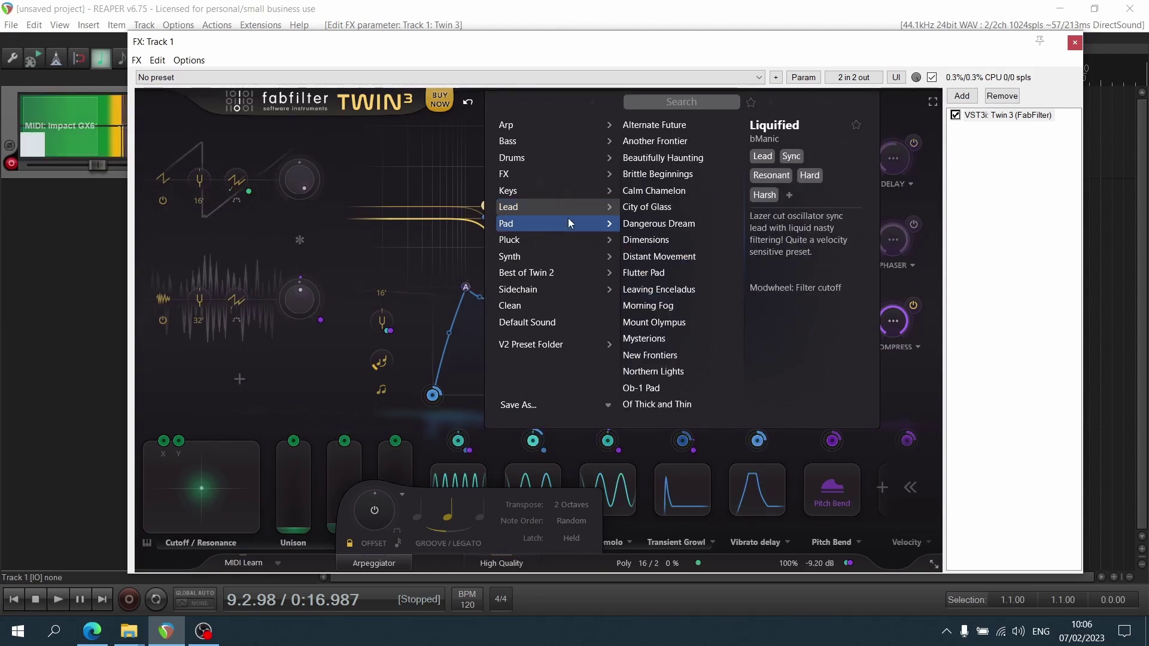
click(699, 208)
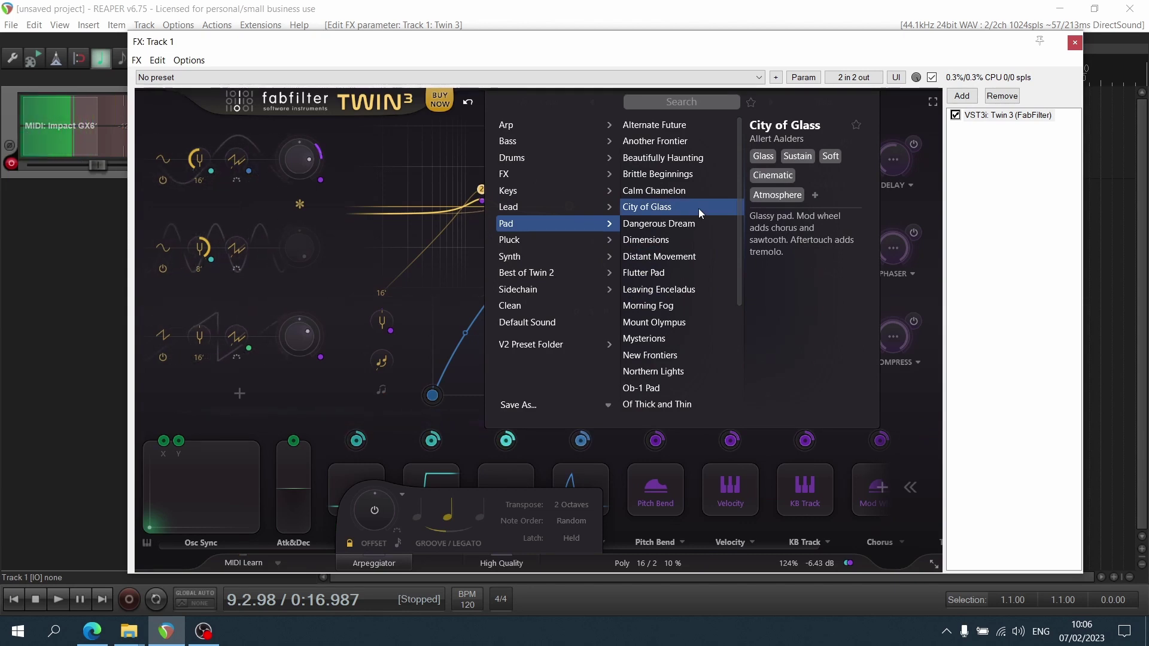
click(673, 128)
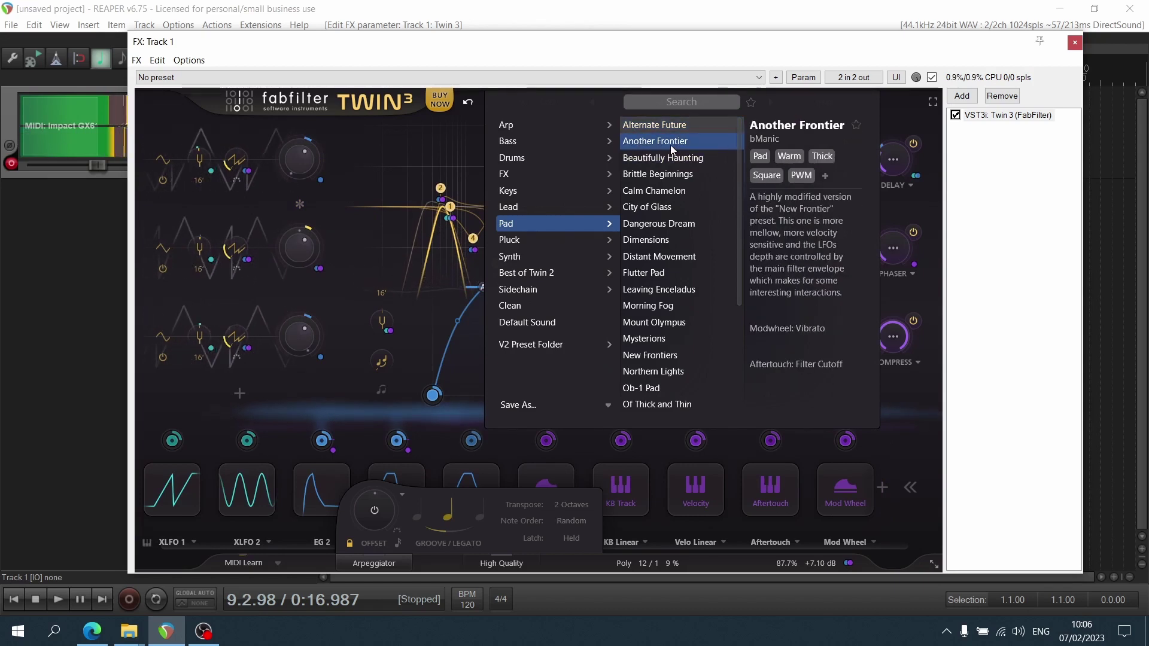
click(672, 148)
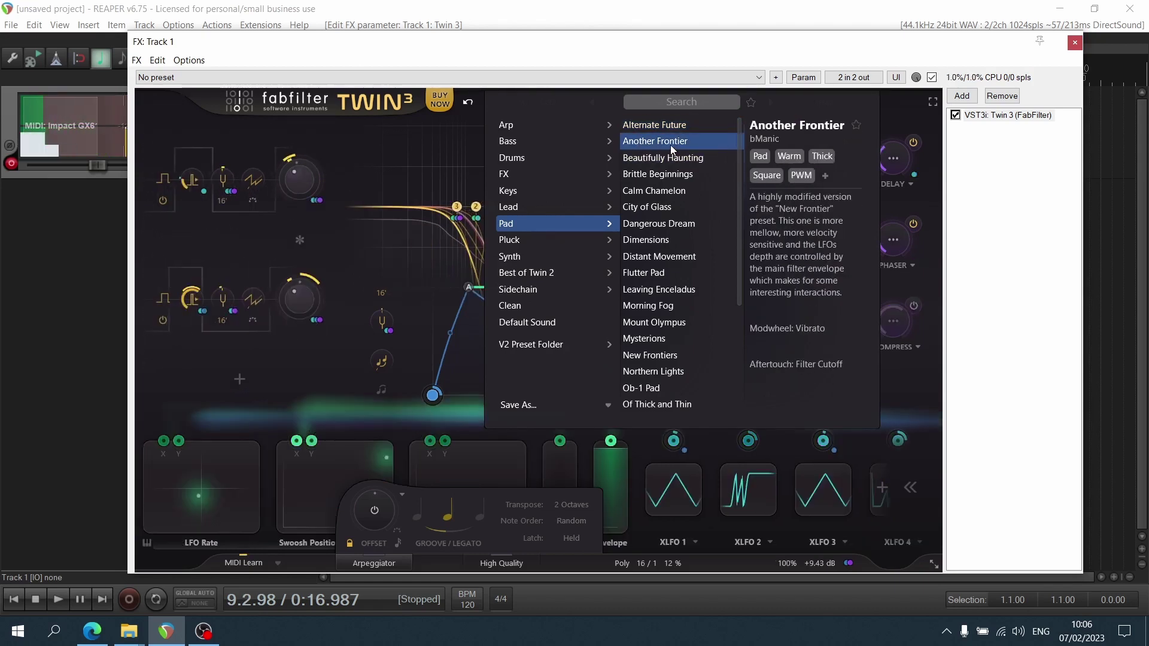
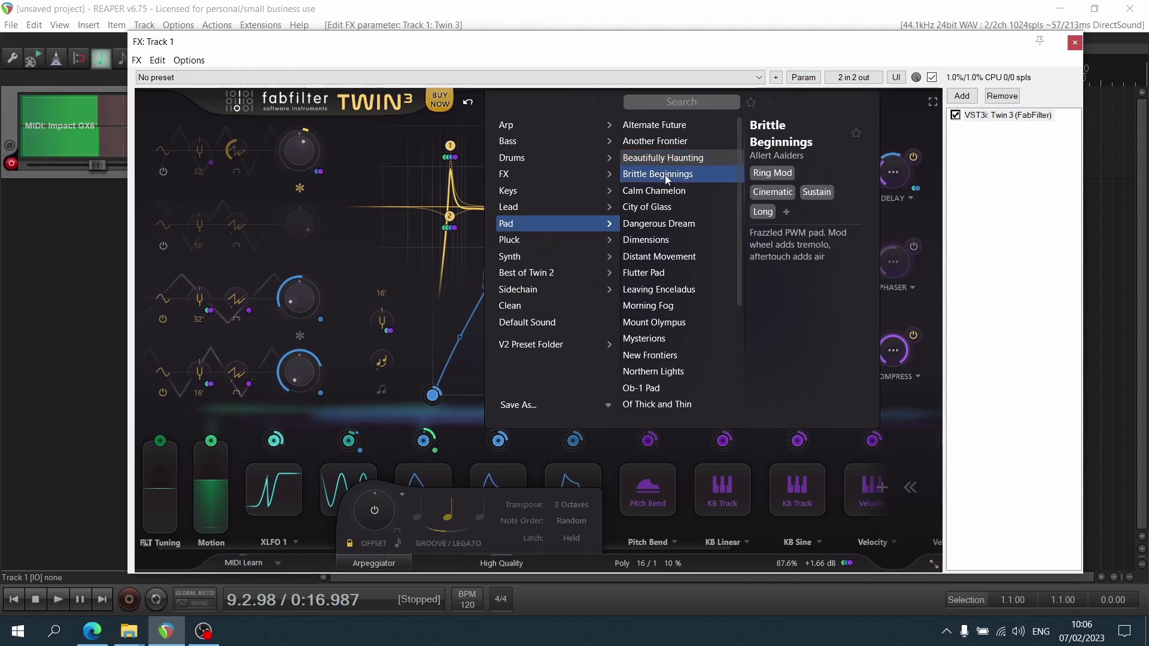
click(665, 175)
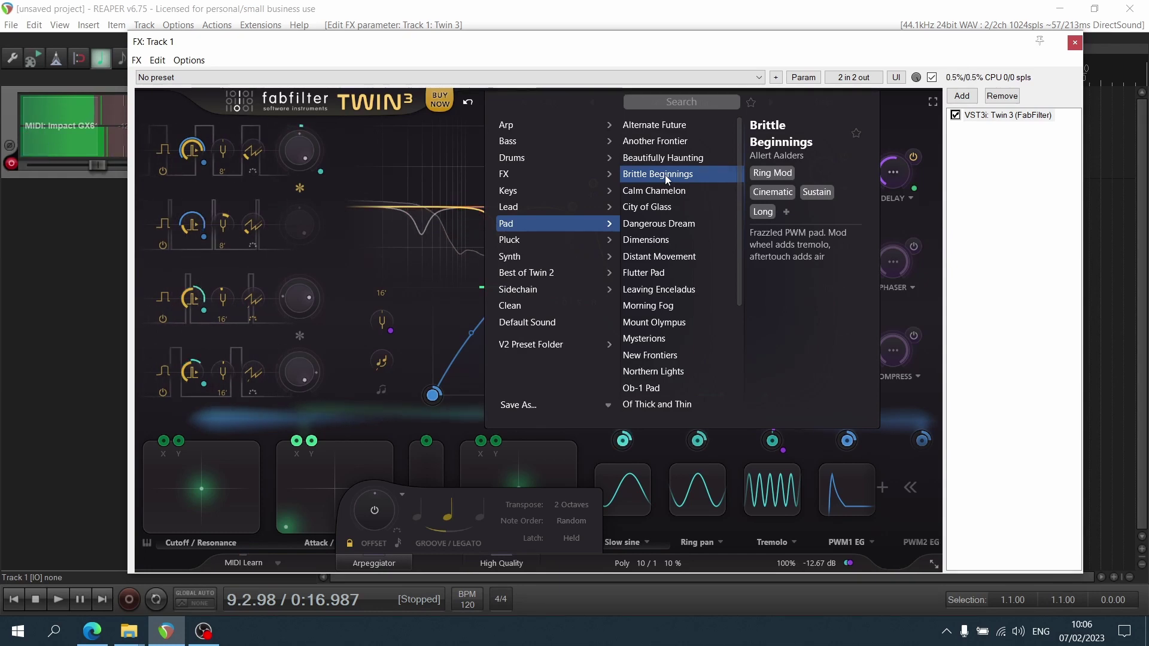
Audition the Distant Movement, Leaving Enceladus, Mysterions and Ob-1 Pad presets from the Pad category.
click(668, 248)
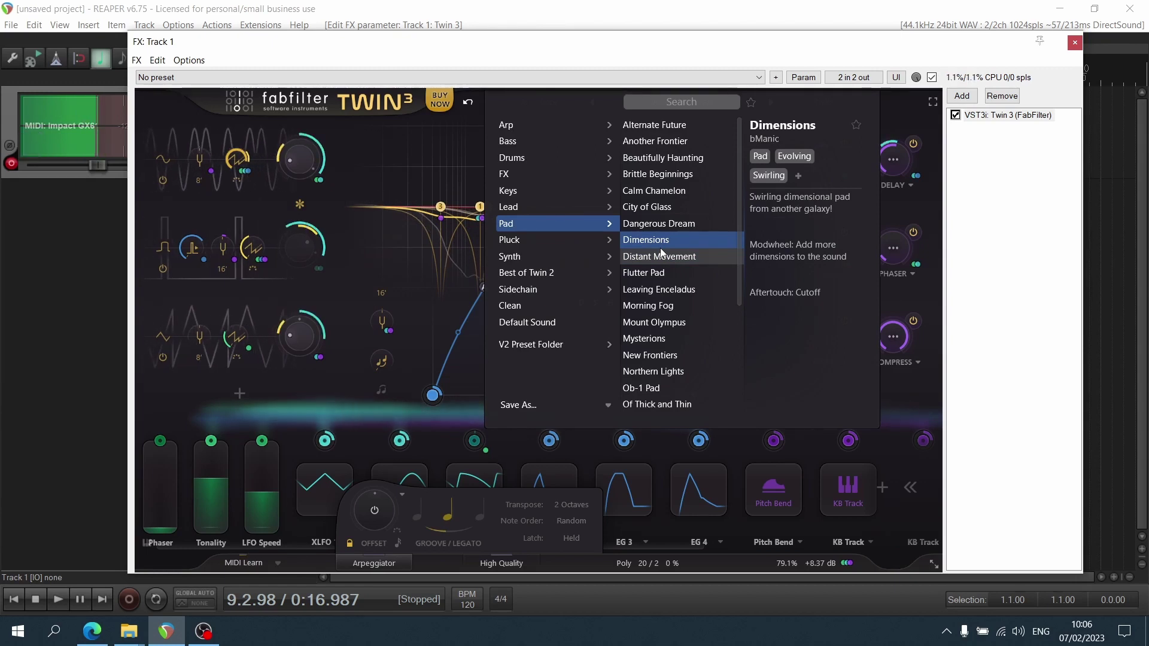
click(673, 276)
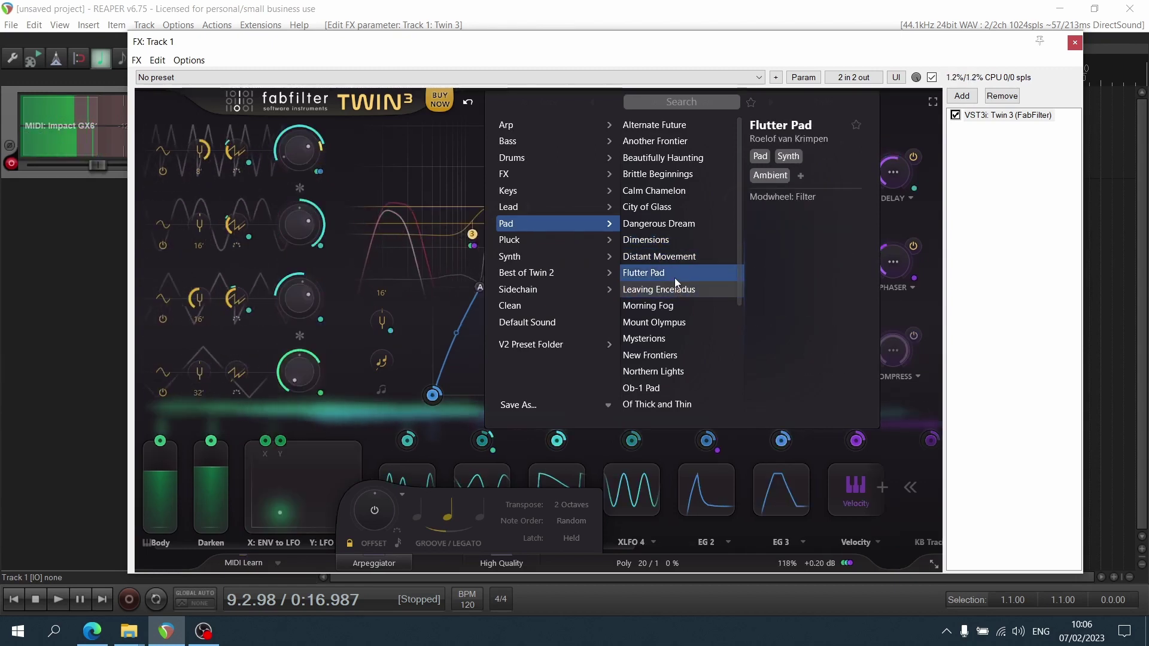
click(686, 341)
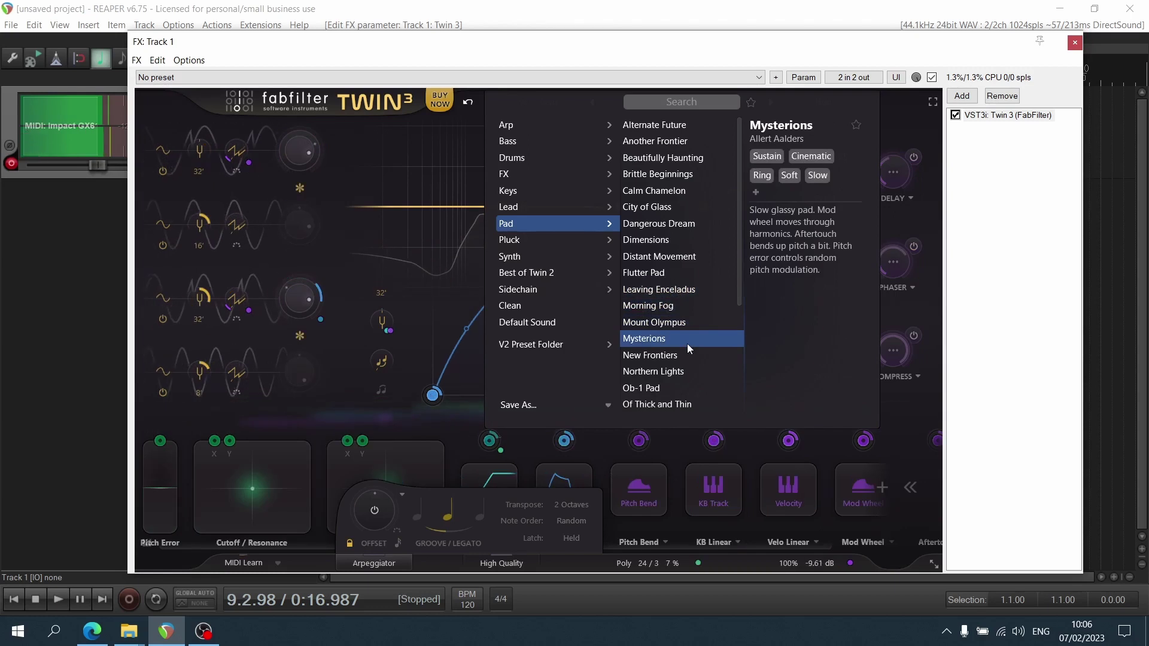
click(670, 393)
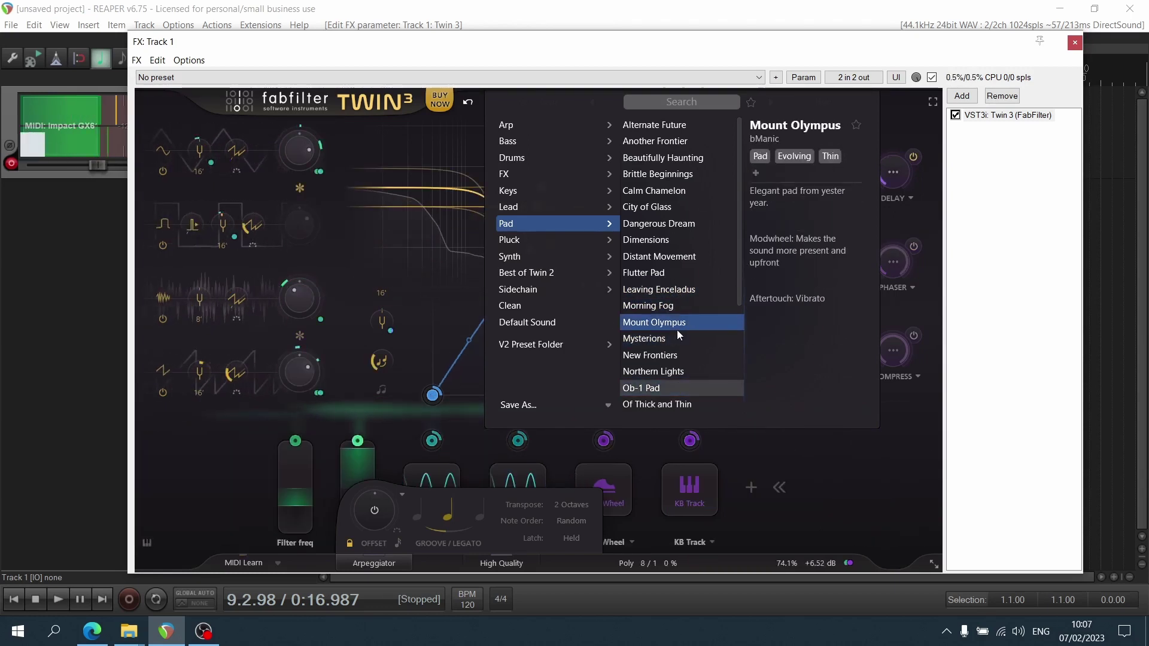
Audition the Of Thick and Thin, Serene, Singing Twin and Still in Demand presets further down the Pad category.
scroll(678, 334, down, 2)
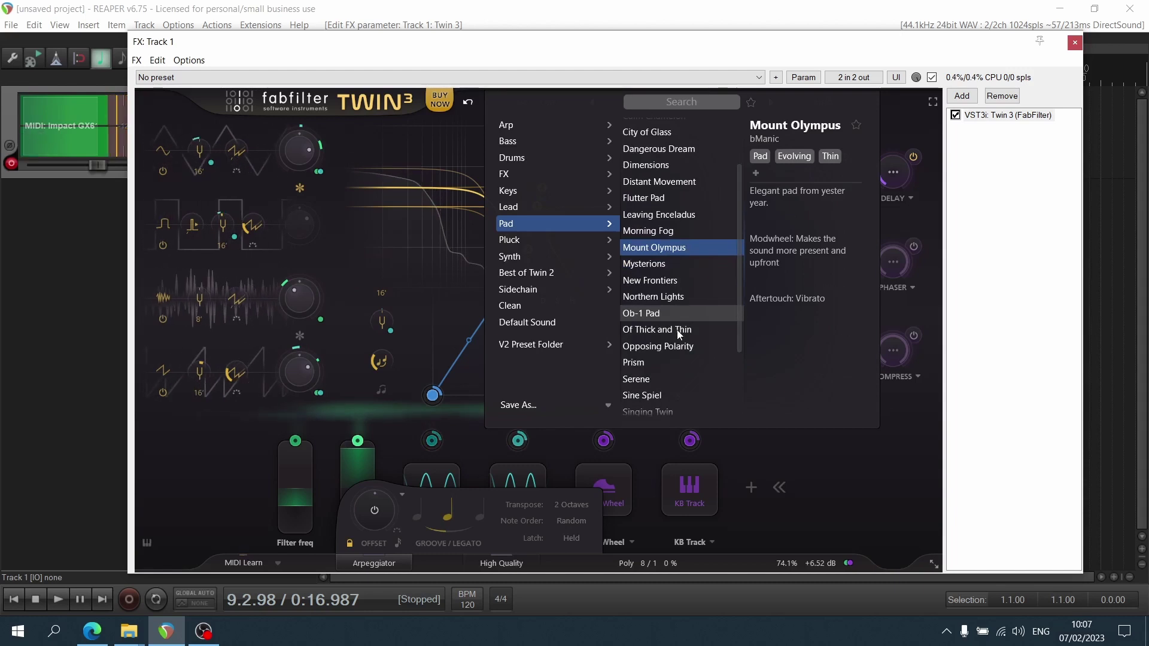
click(681, 331)
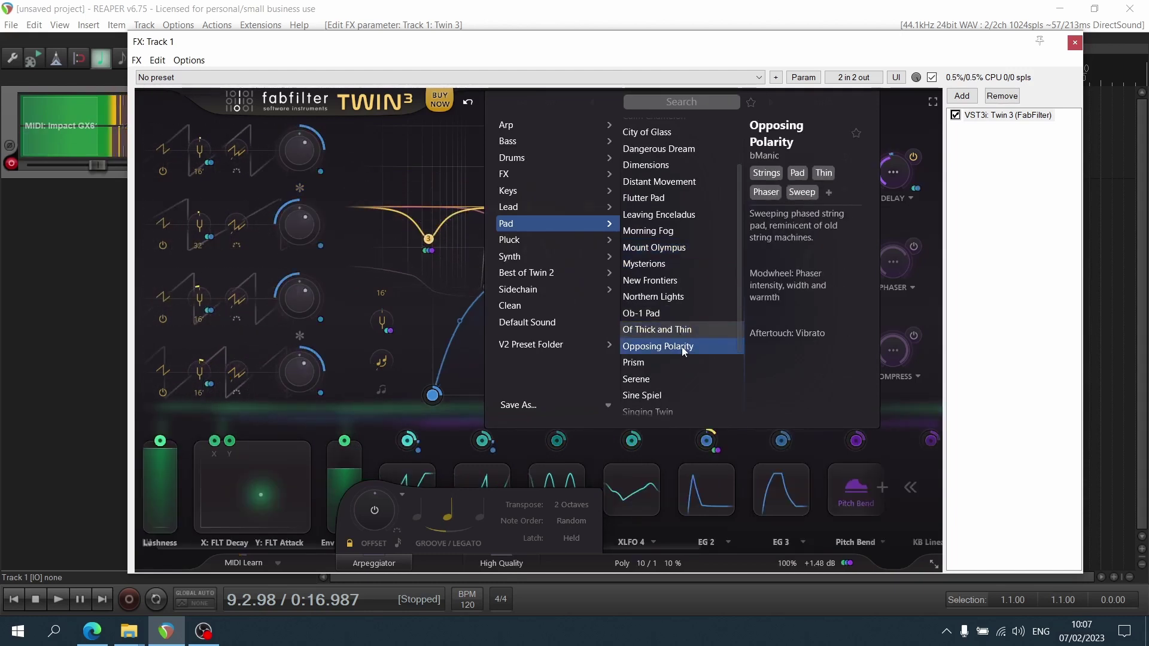
click(677, 384)
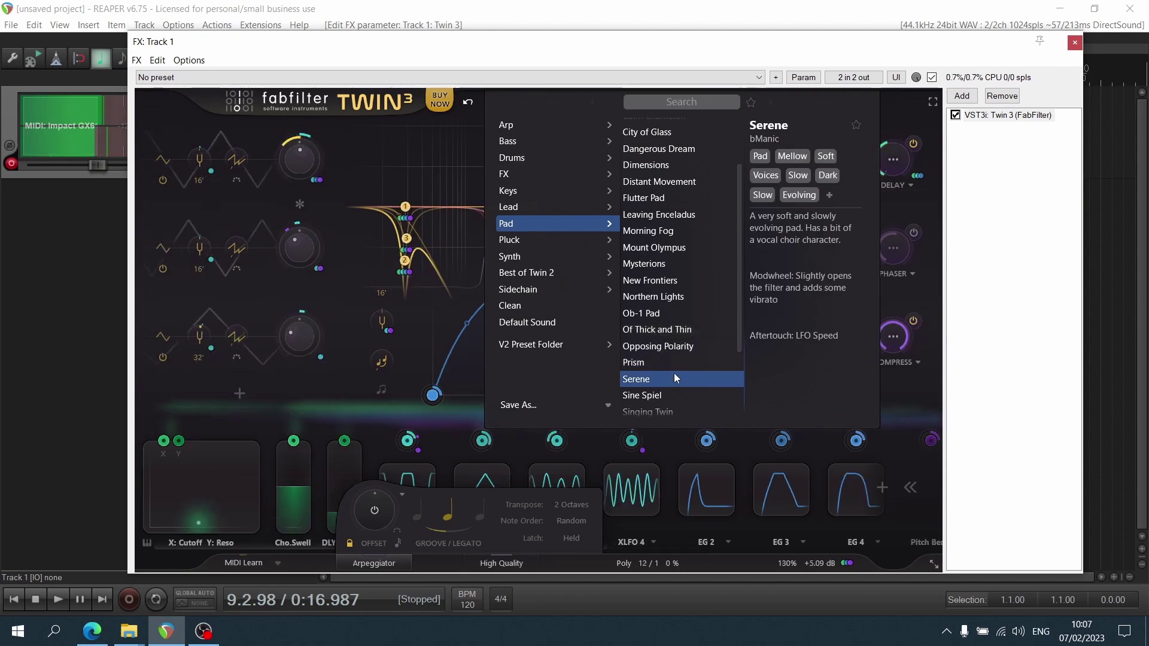
scroll(674, 346, down, 1)
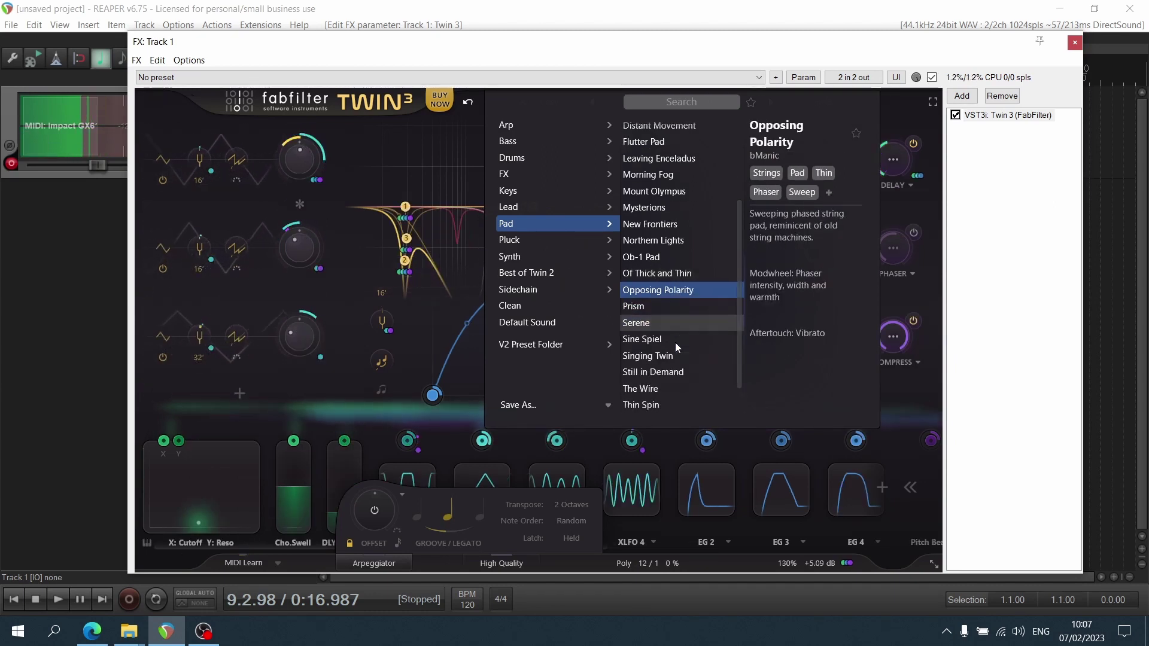
click(686, 357)
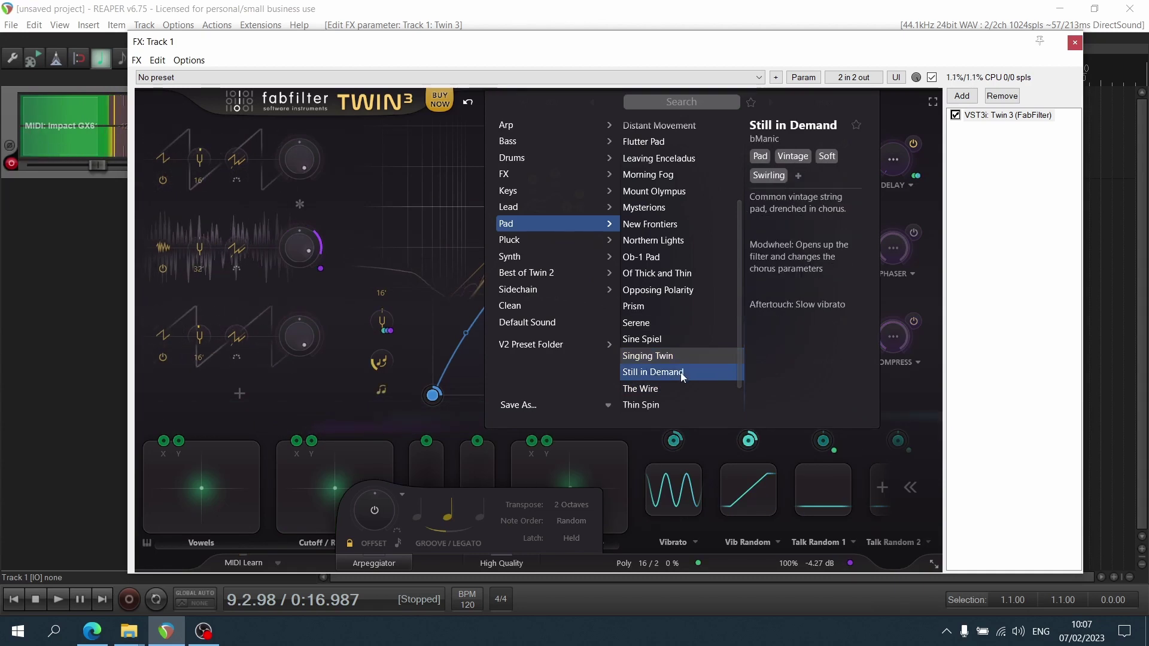
click(681, 372)
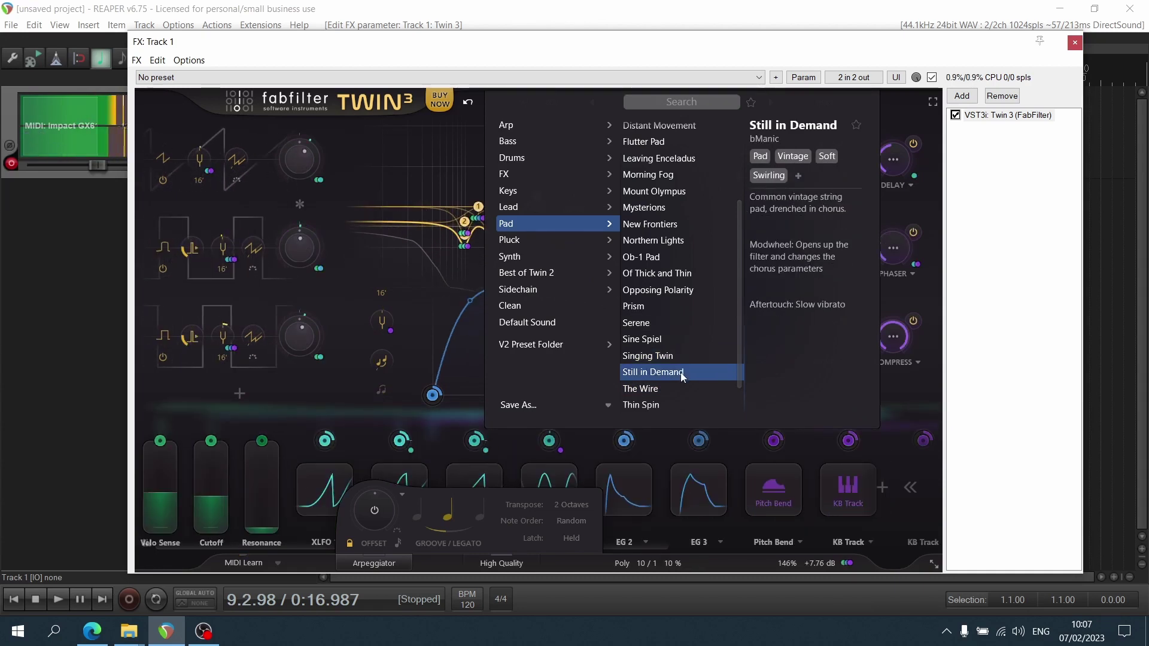
Audition the Vintergatan, Waves of Enceladus and Worlds Apart presets at the end of the Pad category.
scroll(677, 389, down, 2)
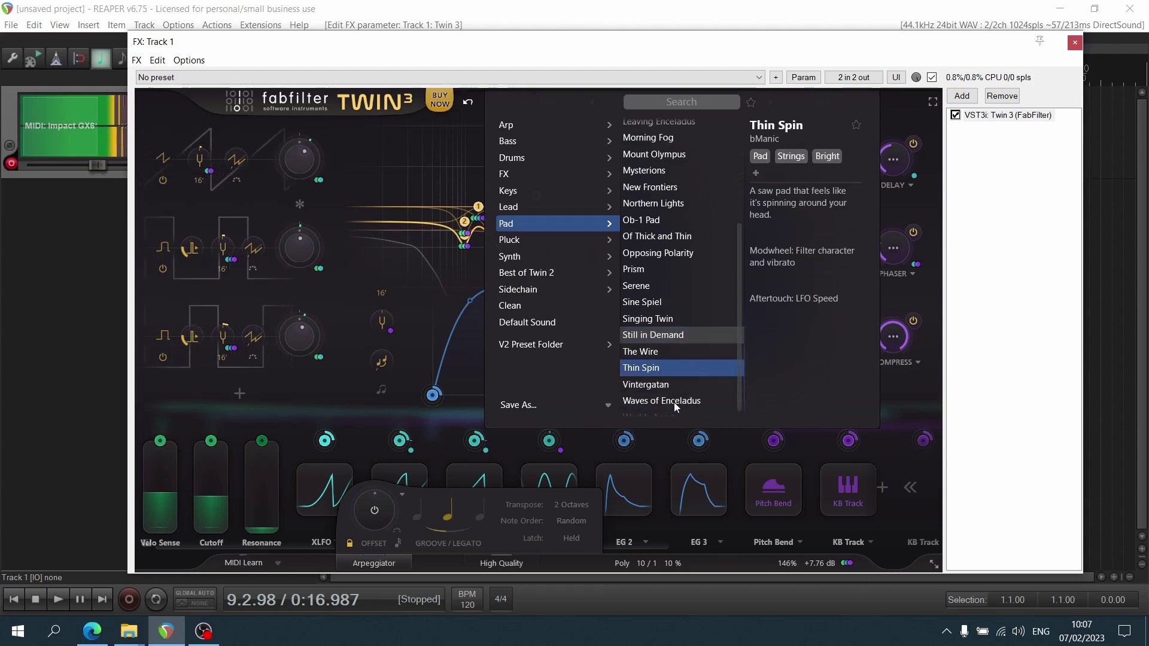
click(677, 385)
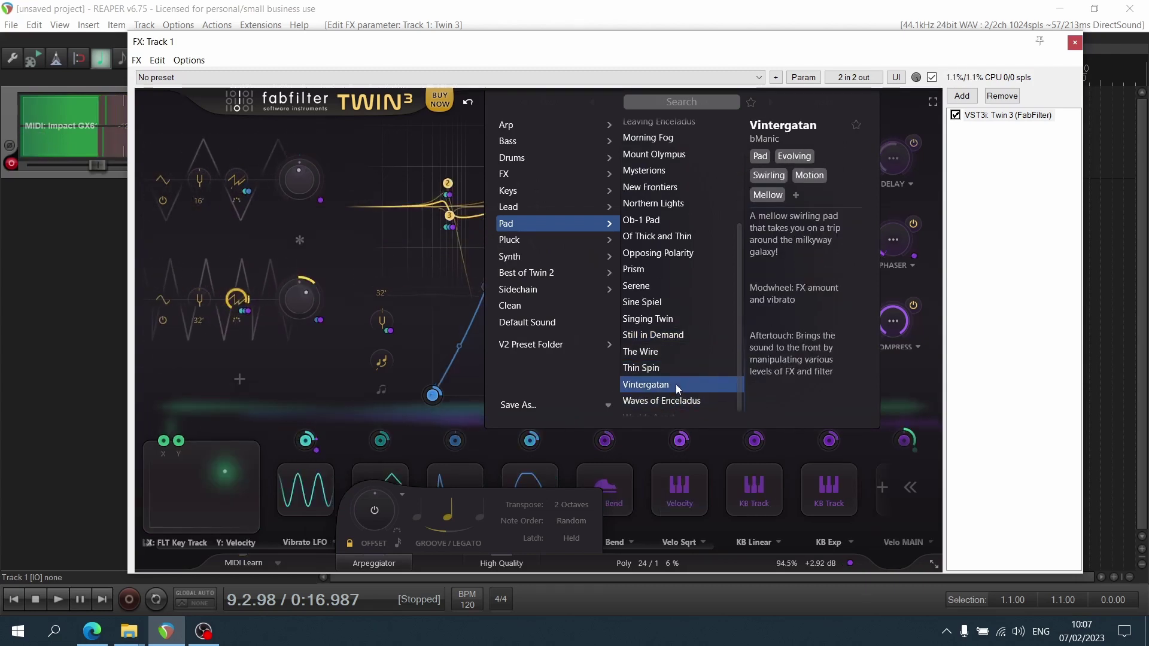
scroll(676, 384, down, 1)
click(678, 396)
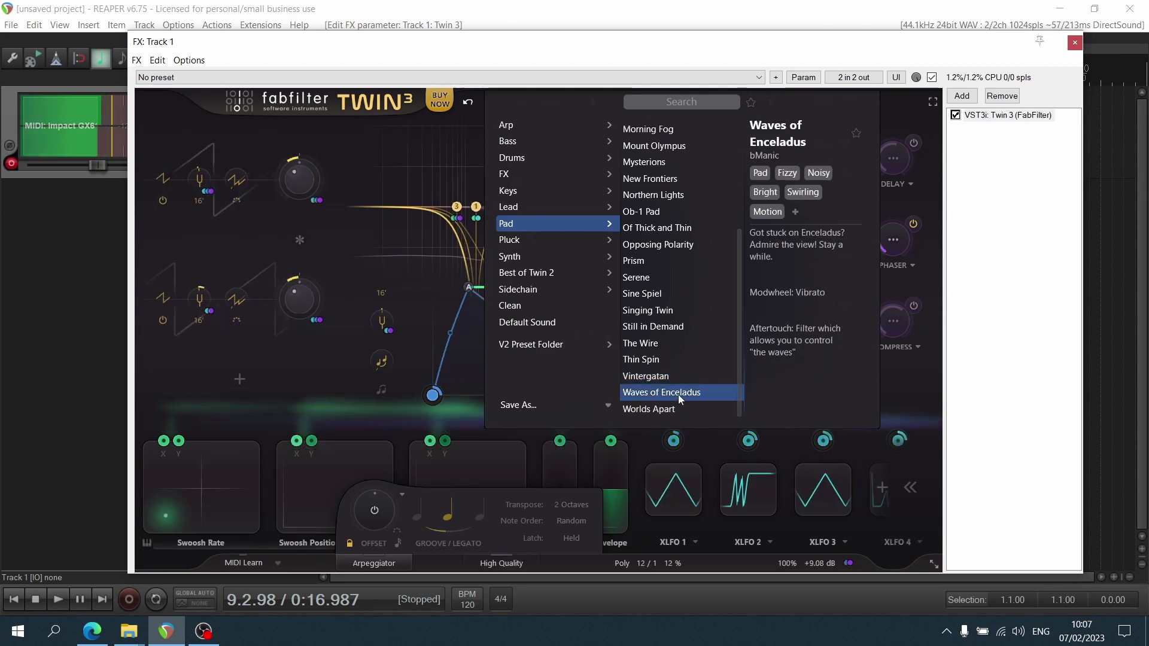
click(675, 408)
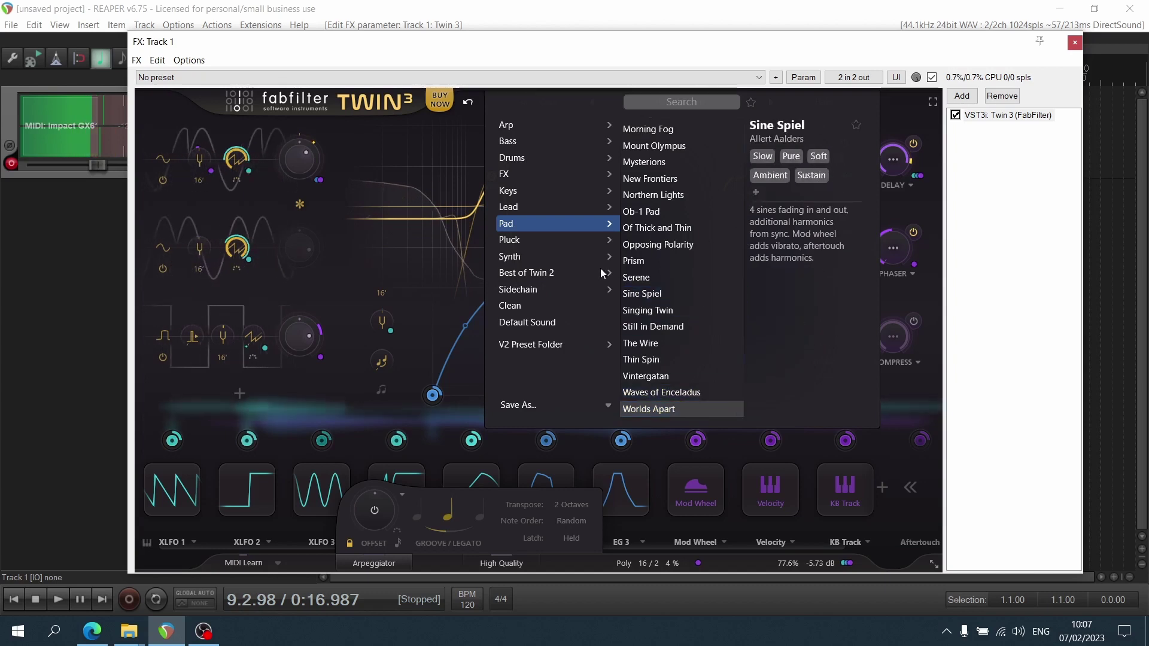
Continue into the Pluck category and audition its Broken Bell, House Bell and Ivalo presets.
mouse_move(558, 239)
click(643, 125)
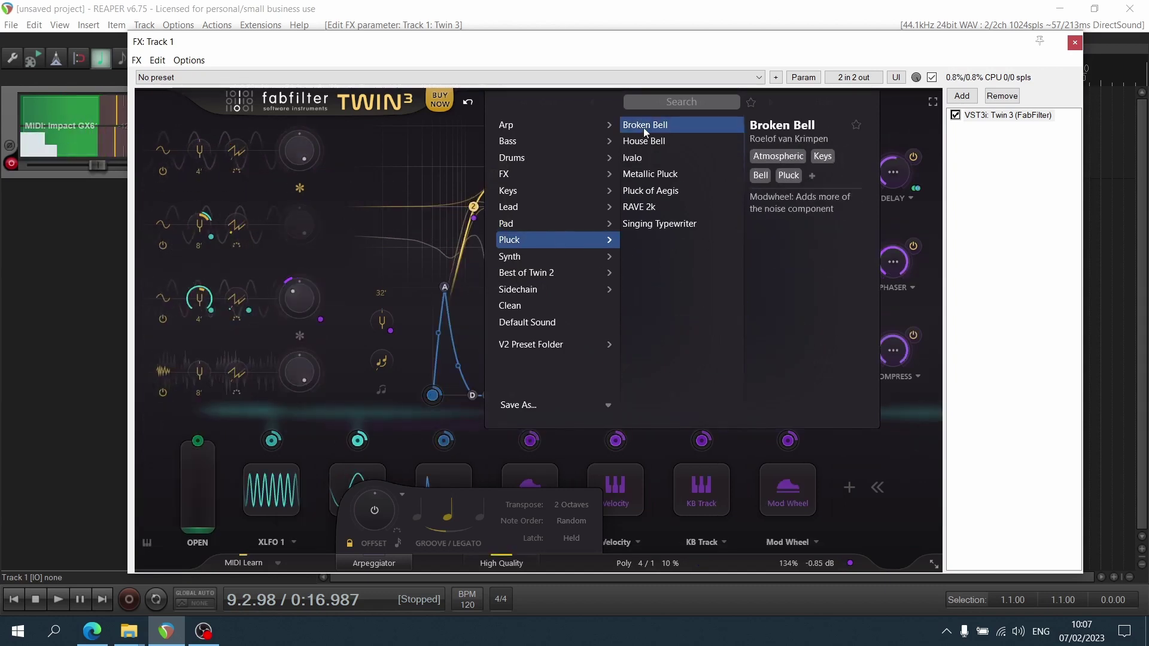
click(644, 141)
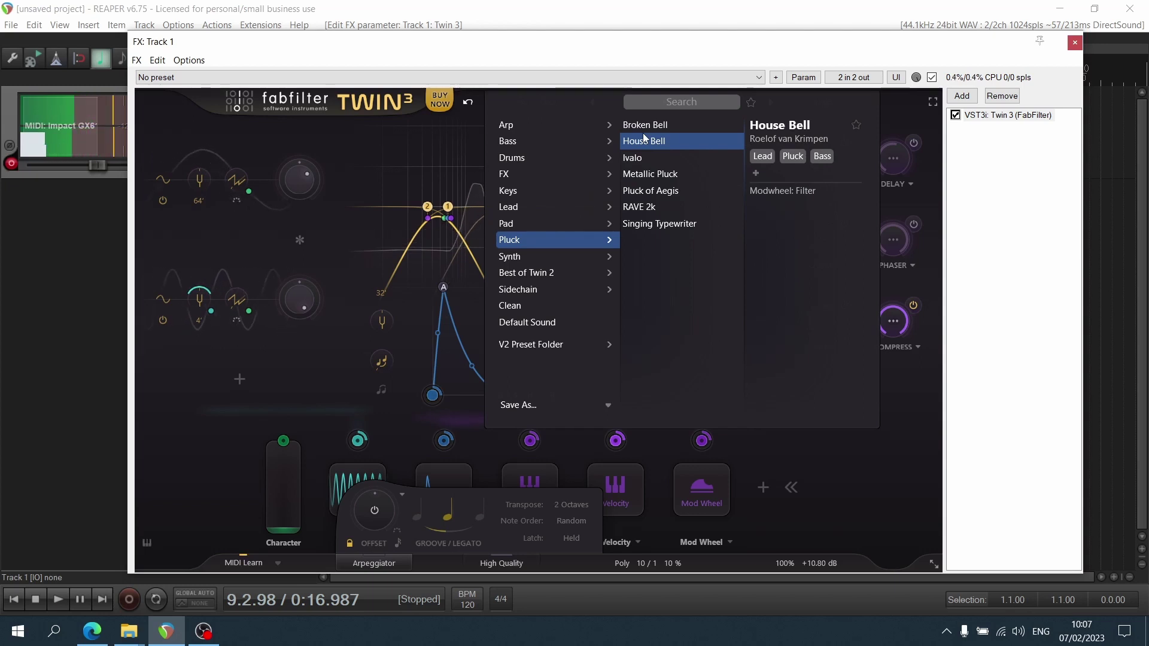
click(652, 157)
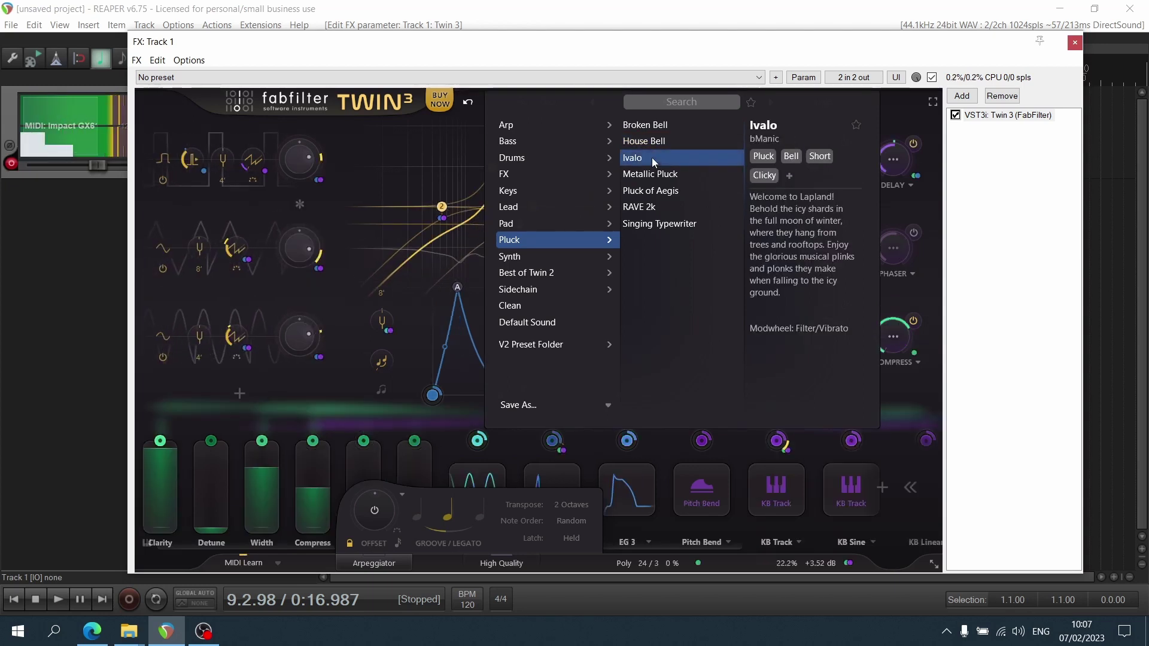
Audition the Metallic Pluck, Pluck of Aegis, RAVE 2k and Singing Typewriter presets at the end of the Pluck category.
click(655, 174)
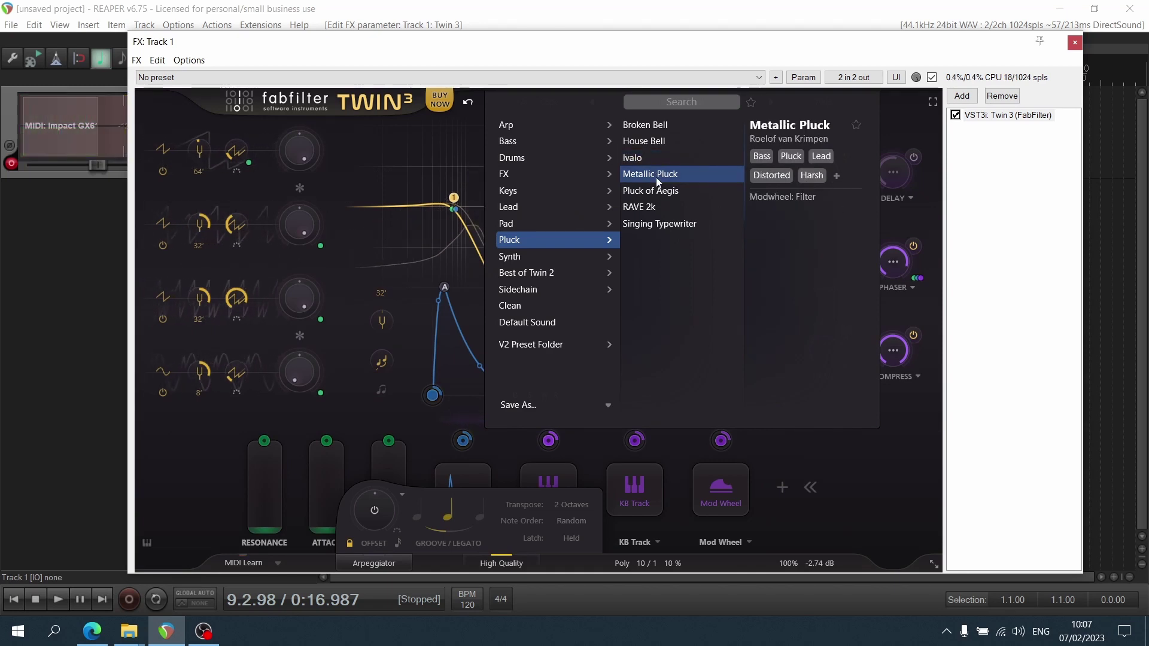
click(659, 189)
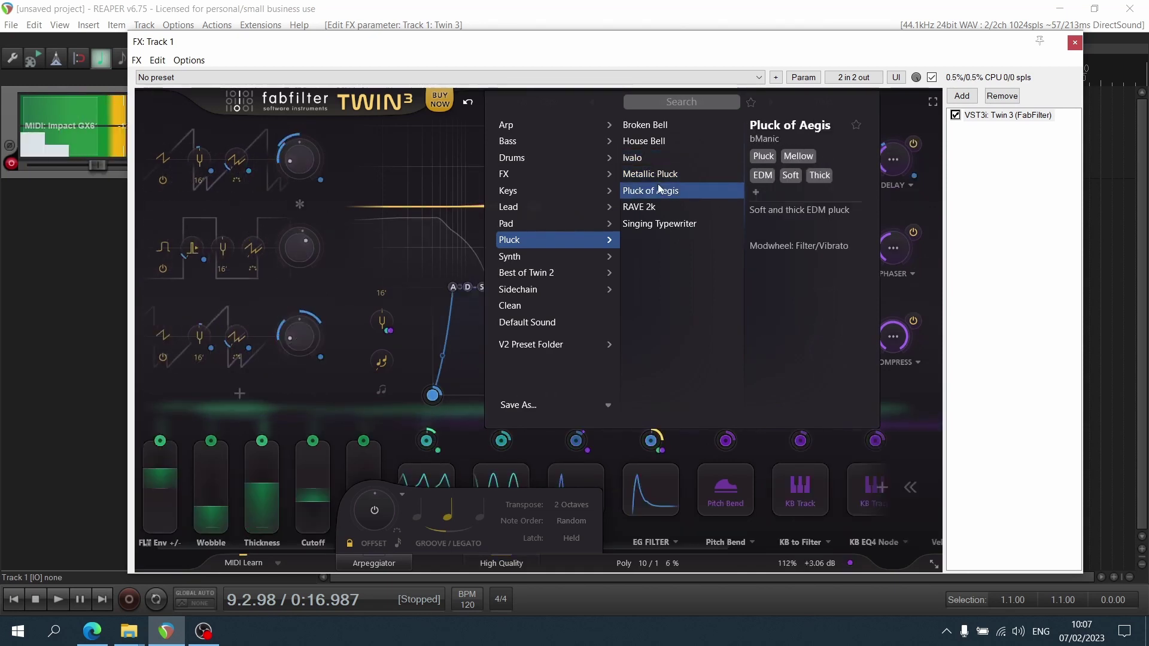
click(659, 206)
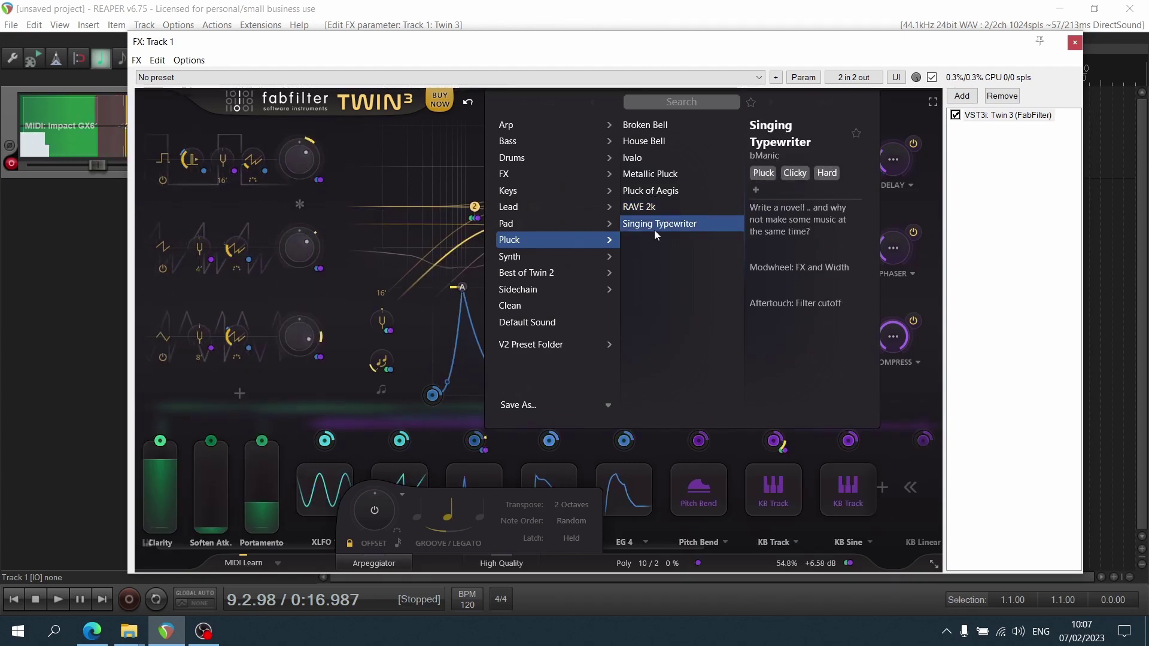
Continue into the Synth category and audition its Absolution, Dusty Flute and Enigmatic presets.
mouse_move(580, 254)
click(681, 128)
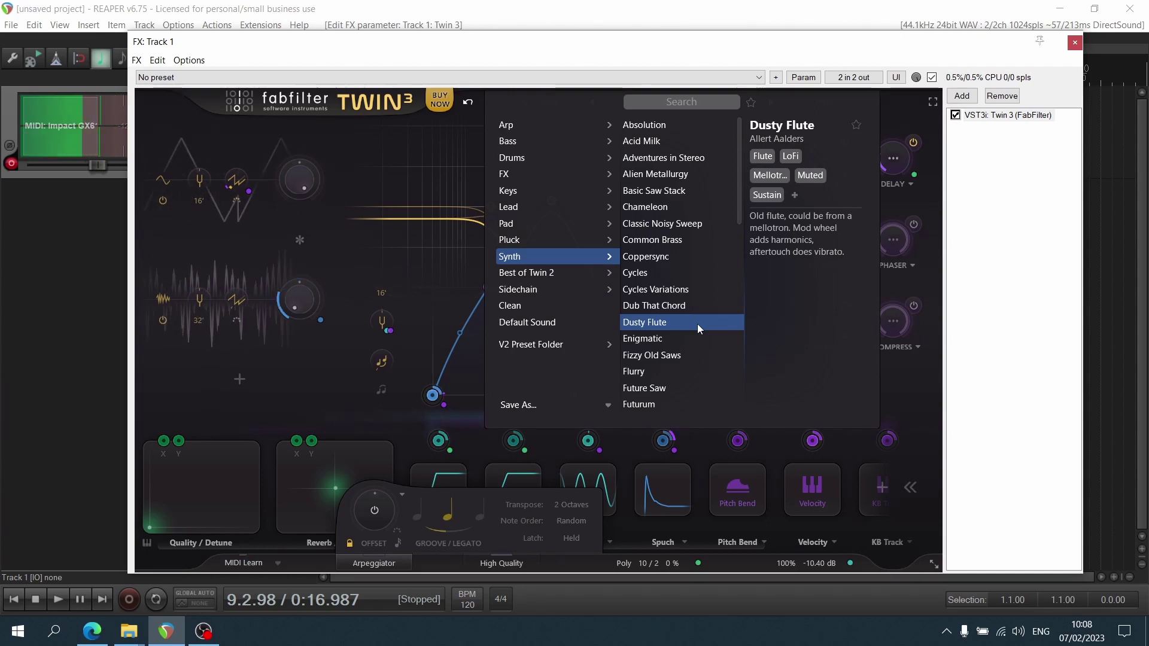
click(691, 339)
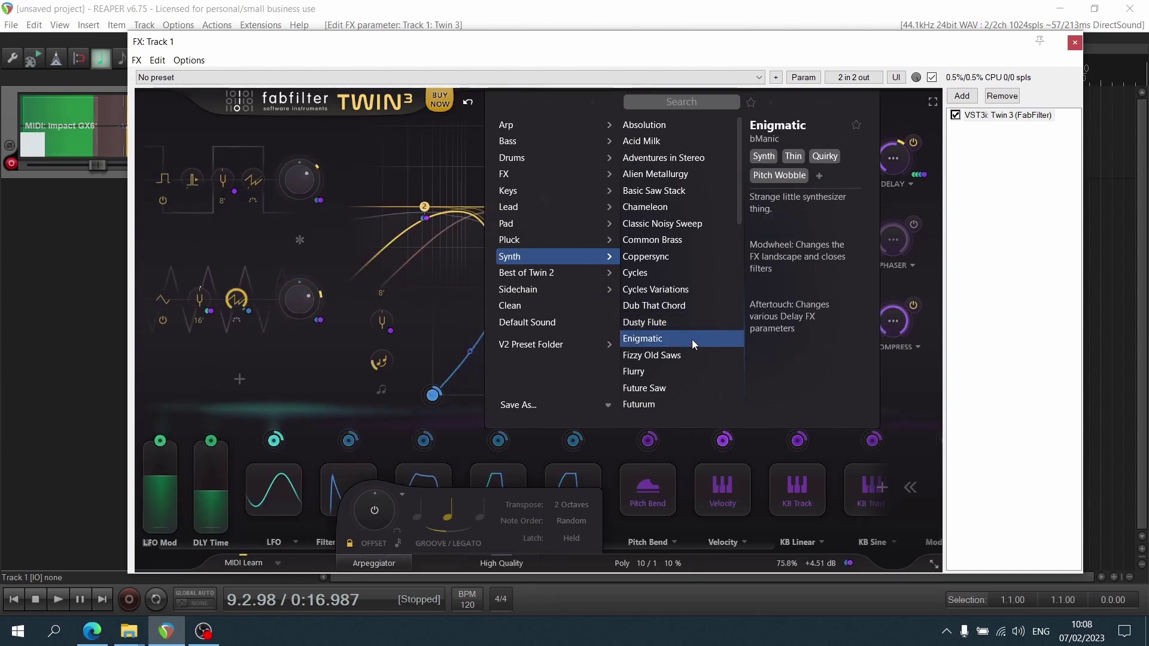
Audition the Future Saw, Gentle Analogue Thing and Harsh Mistress presets further down the Synth category.
scroll(691, 339, down, 2)
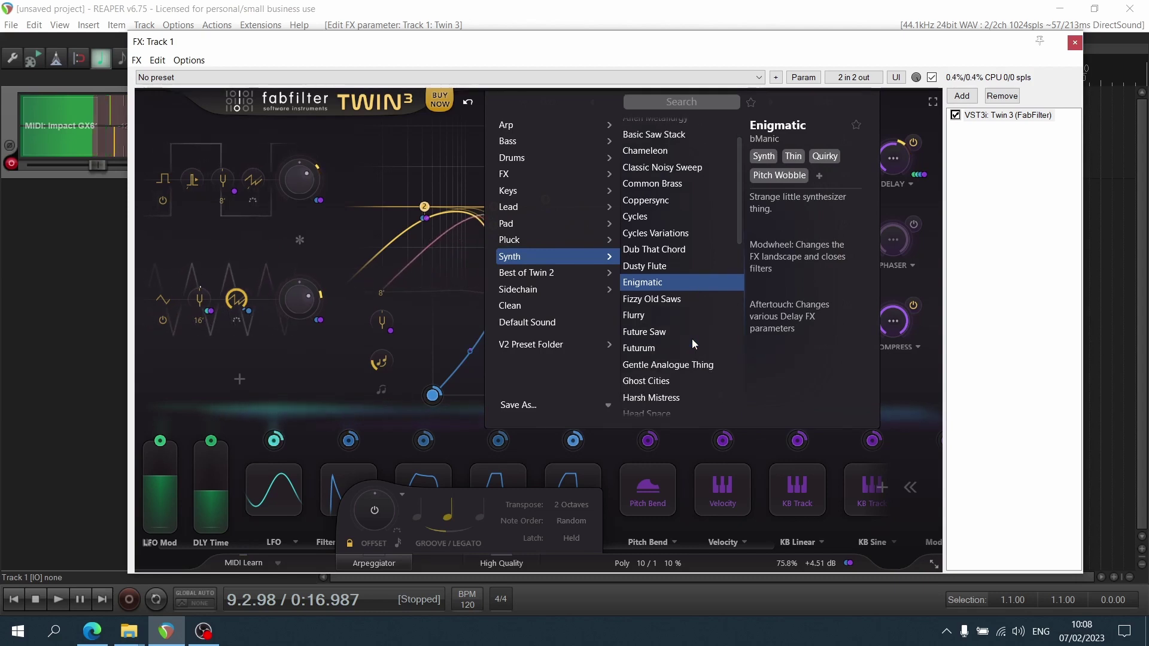
click(688, 343)
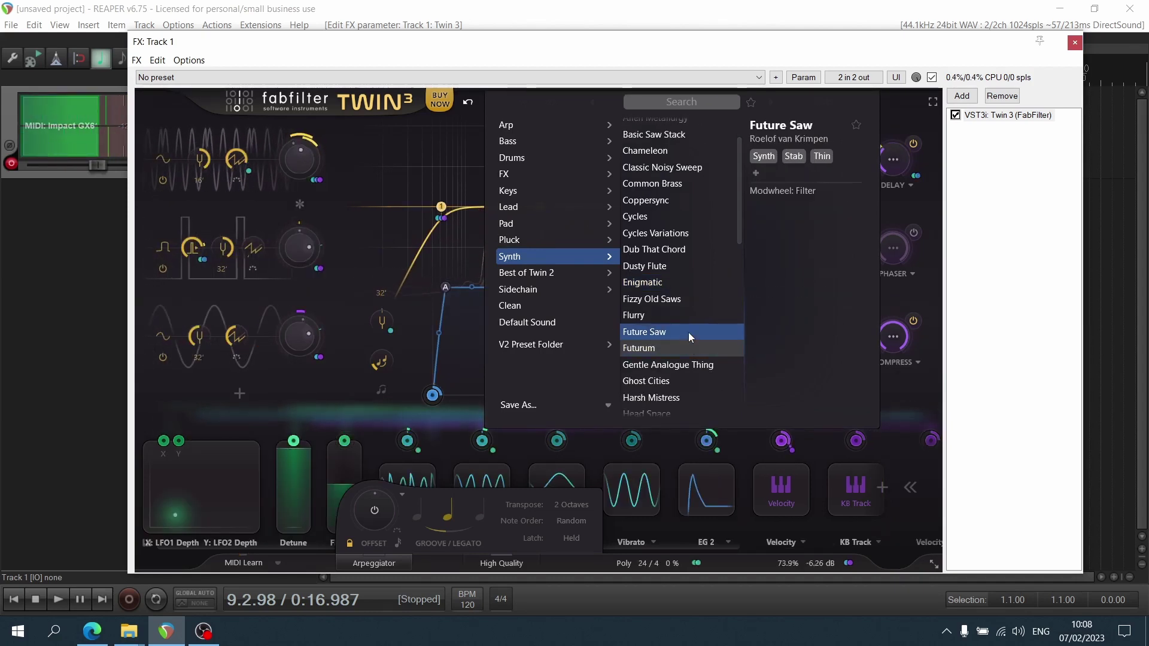
click(694, 364)
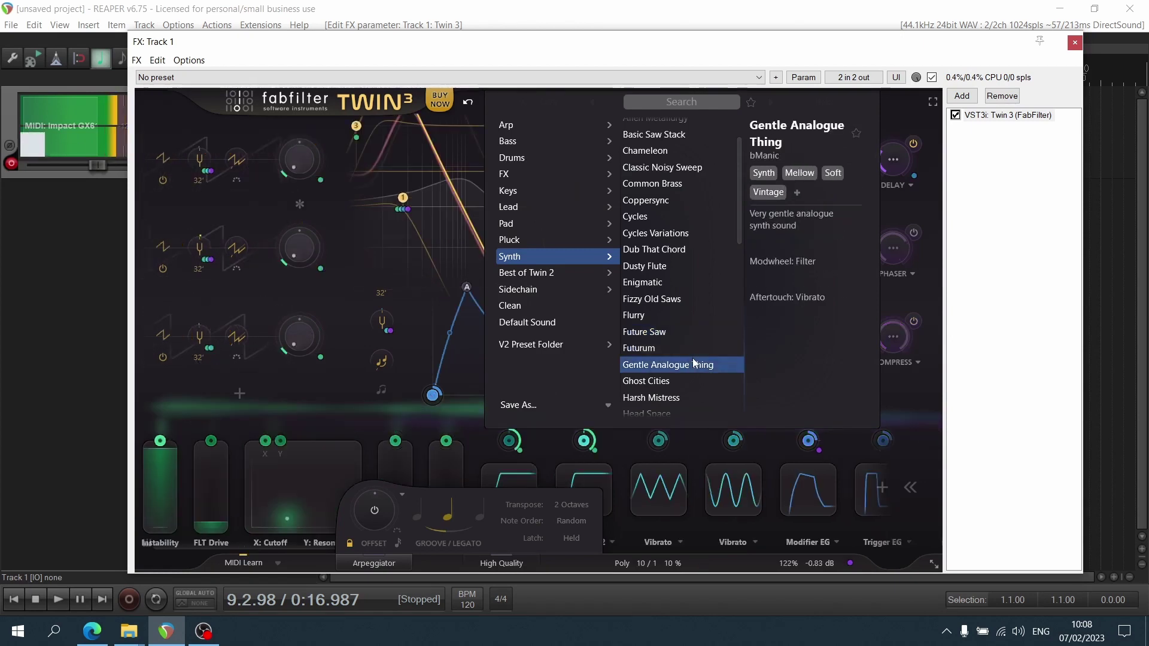
scroll(693, 285, down, 1)
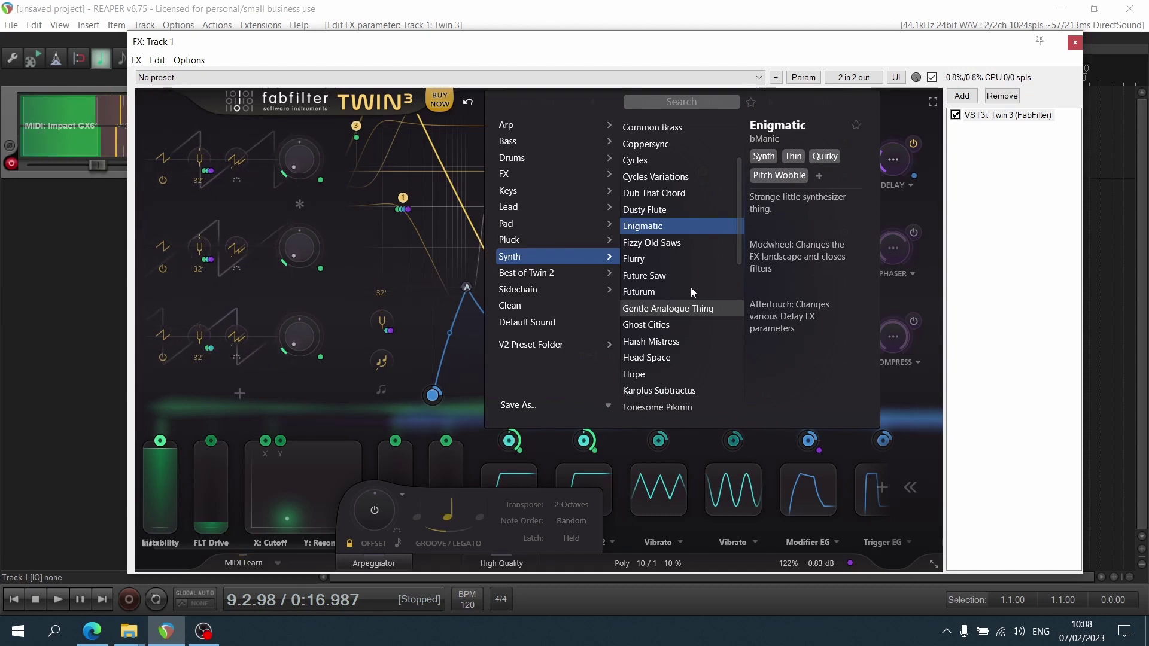
click(691, 291)
click(685, 340)
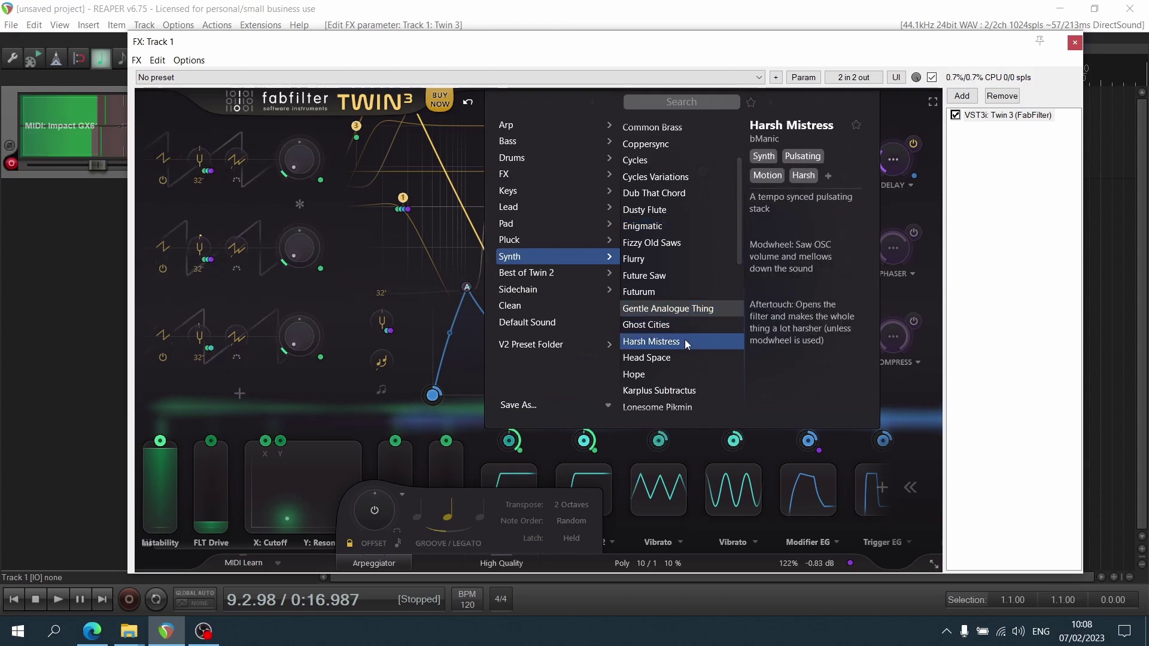
Audition the Karplus Subtractus and Majestic presets in the Synth category.
scroll(685, 346, down, 1)
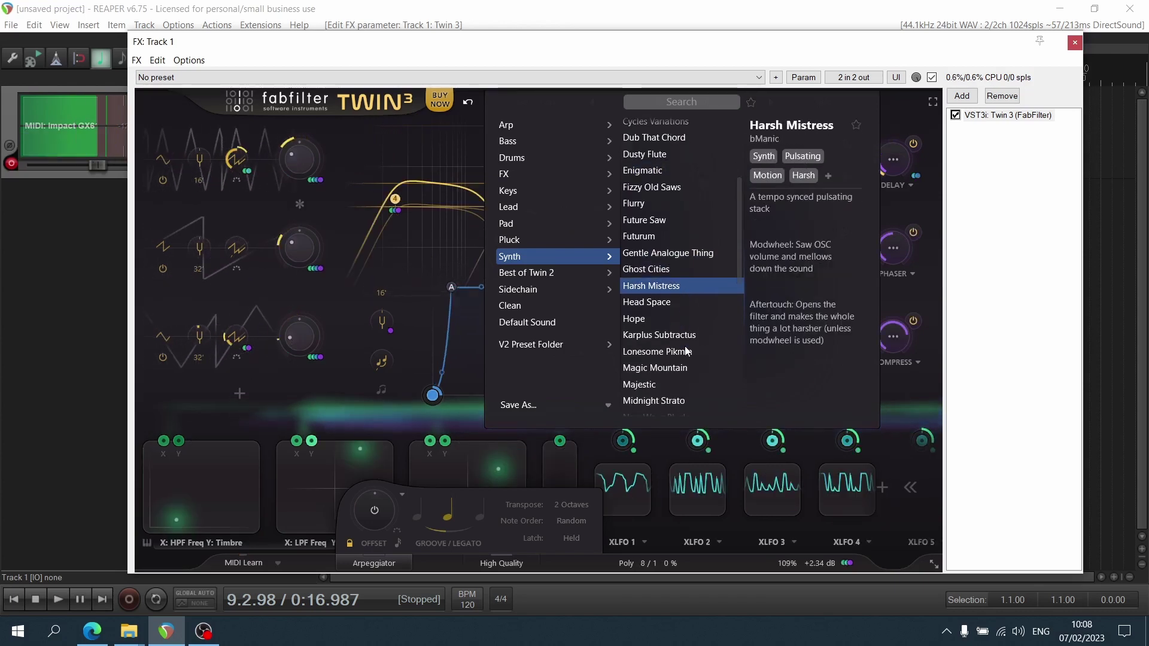
click(685, 346)
click(685, 342)
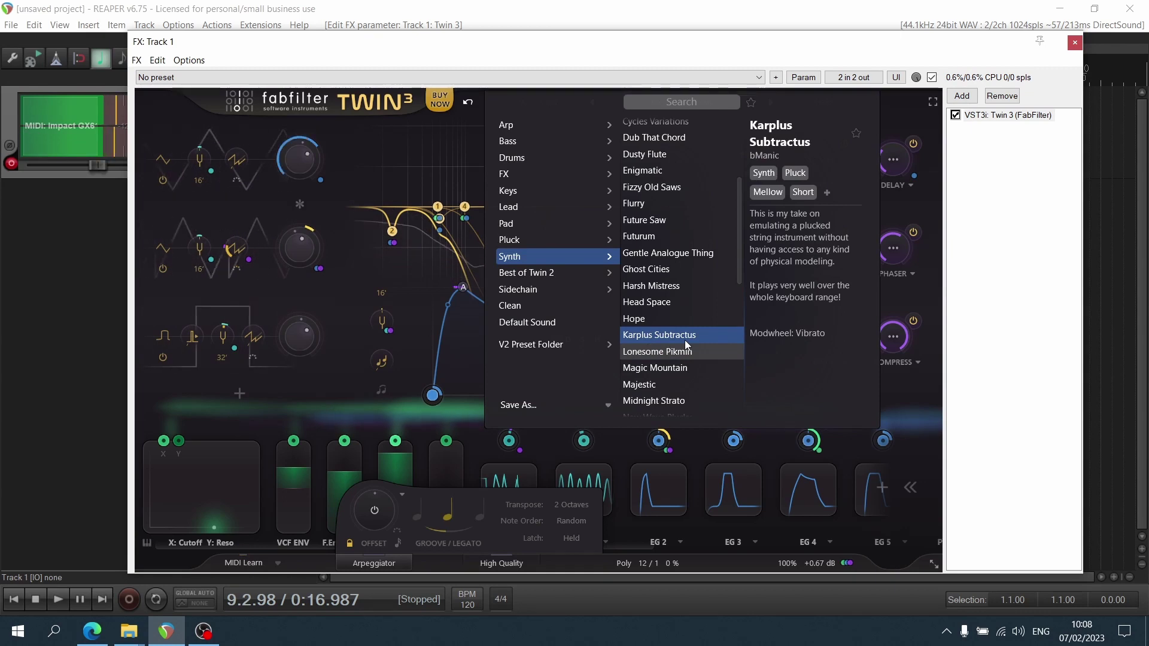
scroll(683, 338, down, 1)
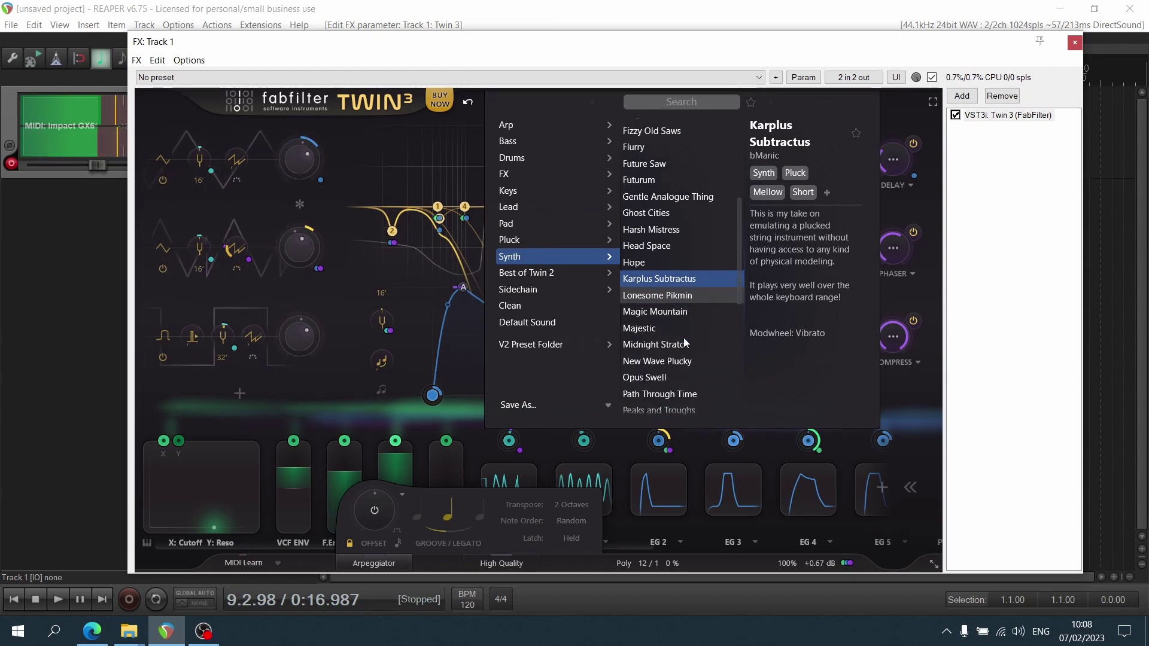
click(683, 335)
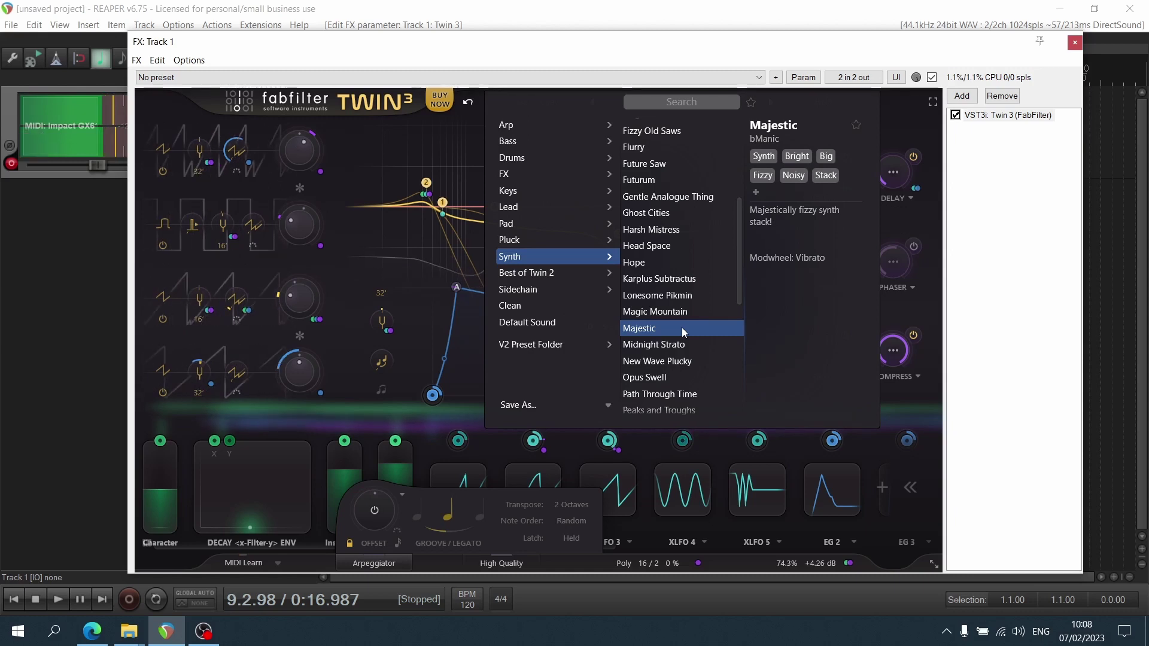
Audition the Magic Mountain, Purple, Qwerk and Retro Games Major presets from the Synth category.
click(683, 373)
scroll(683, 317, down, 1)
scroll(685, 322, down, 1)
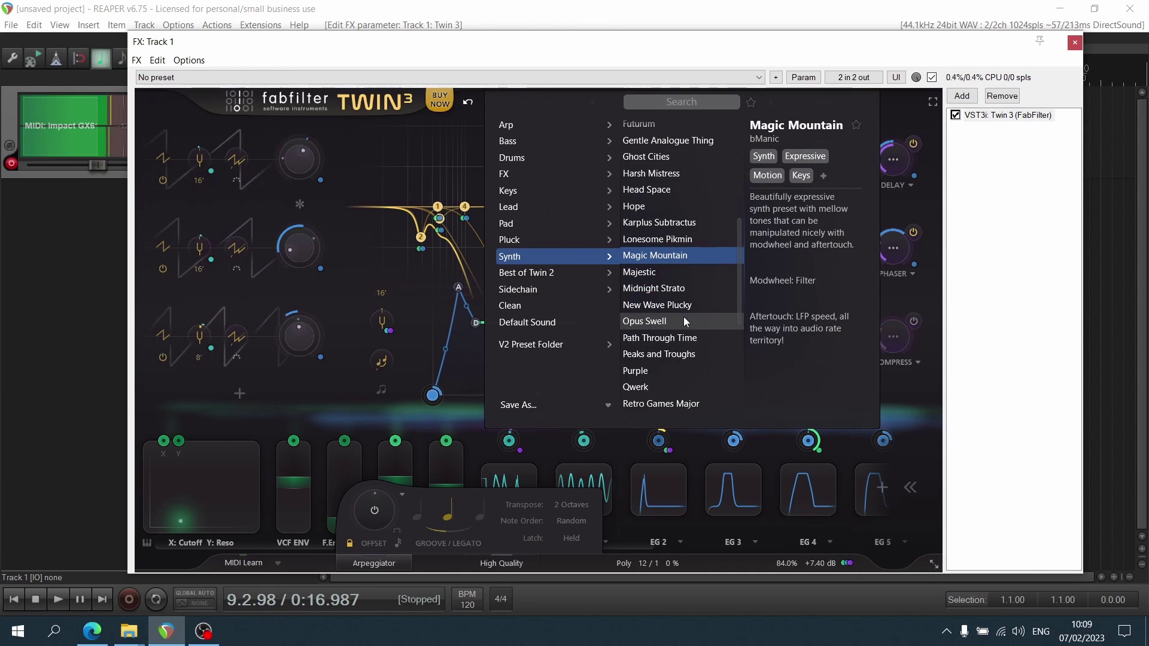
scroll(684, 321, down, 2)
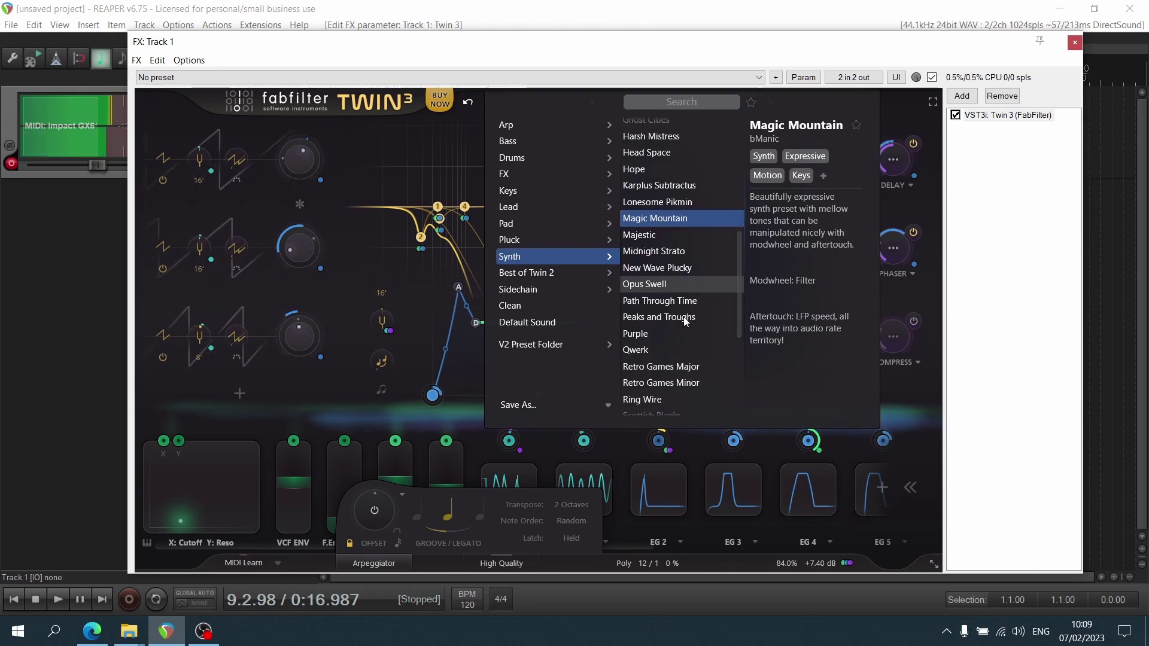
click(675, 334)
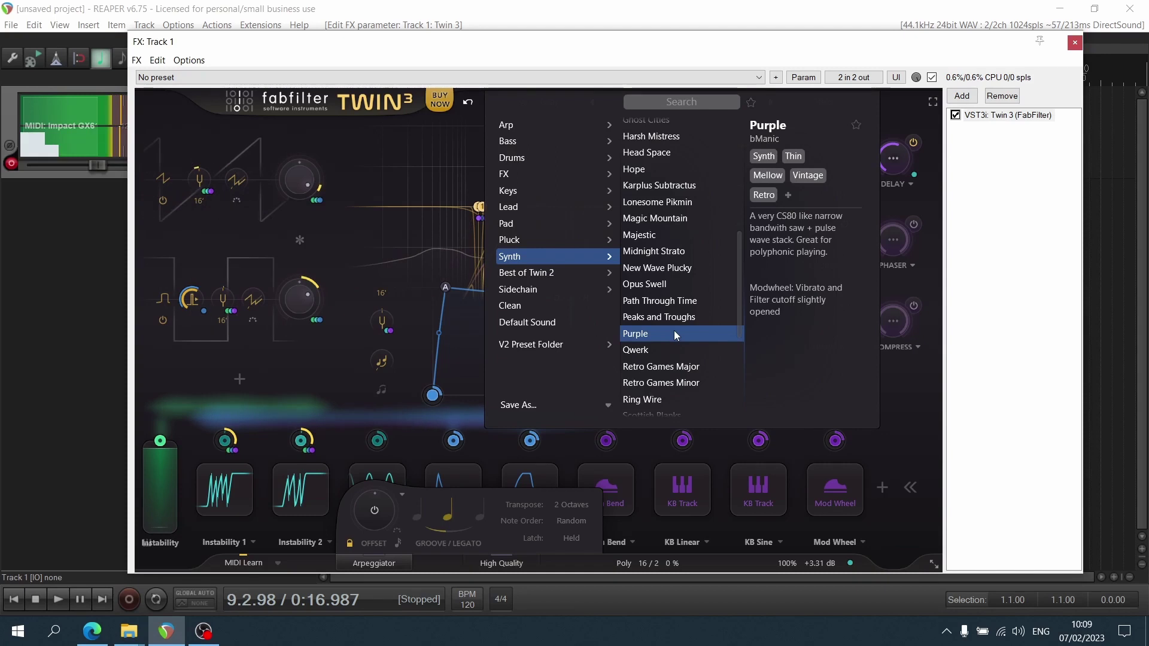
click(684, 366)
key(Up)
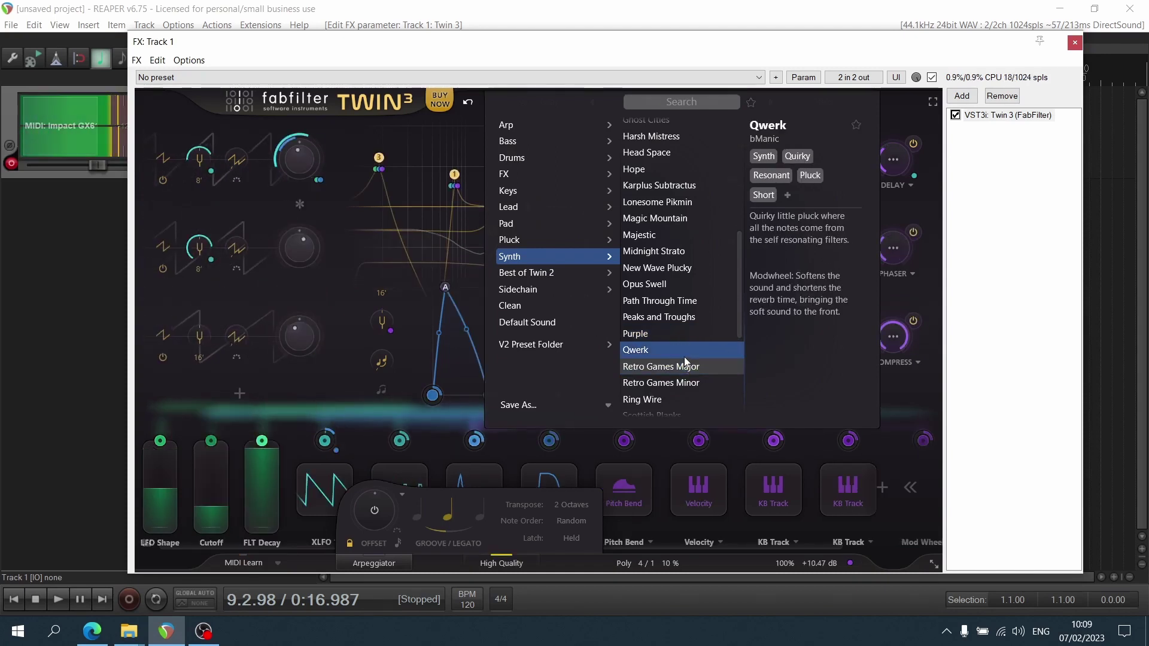
click(684, 365)
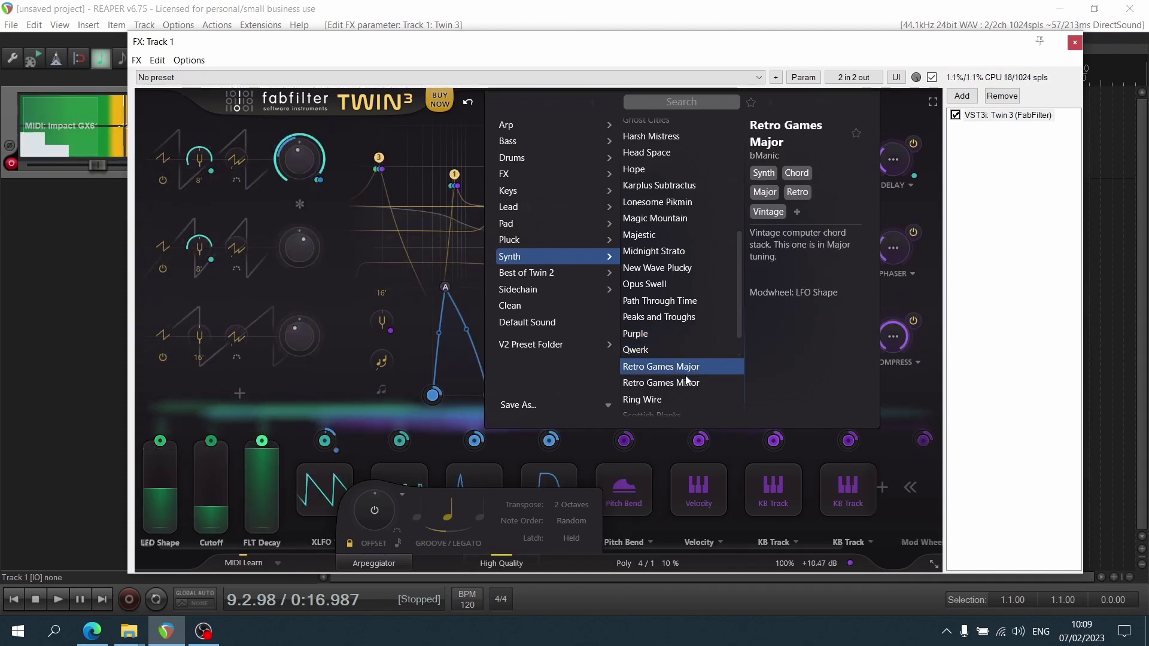
Audition the Scottish Planks, Scottish Planks Plus and Scottish Planks Redux presets in the Synth category.
click(684, 338)
scroll(684, 353, down, 3)
click(683, 363)
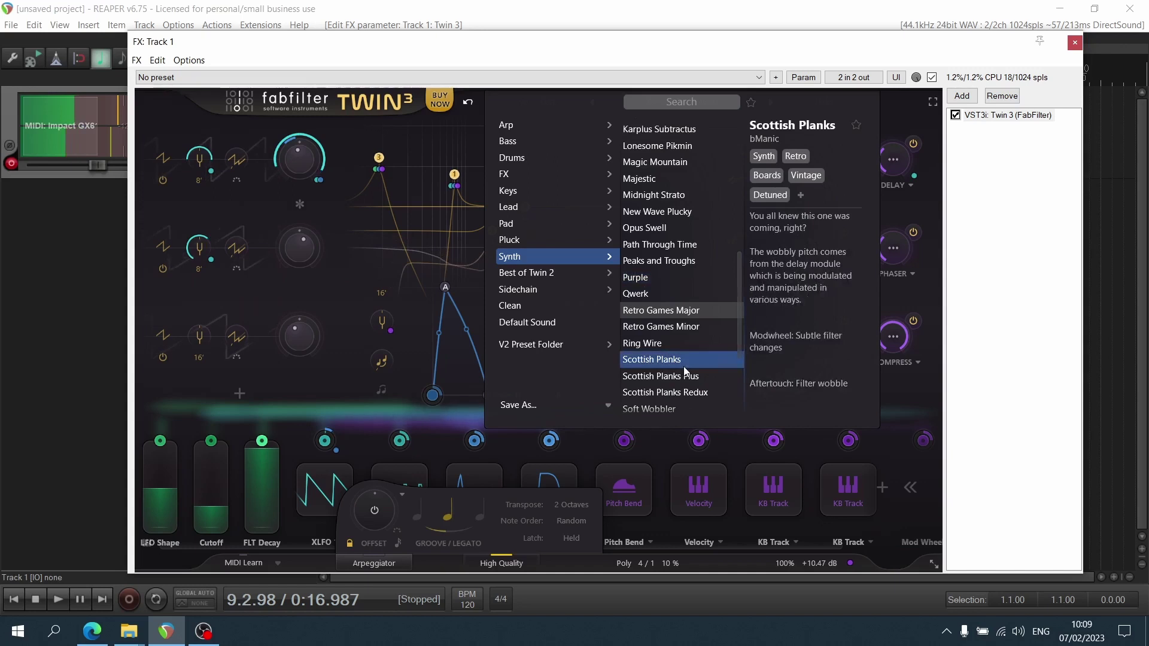
click(715, 373)
click(700, 394)
scroll(698, 398, down, 3)
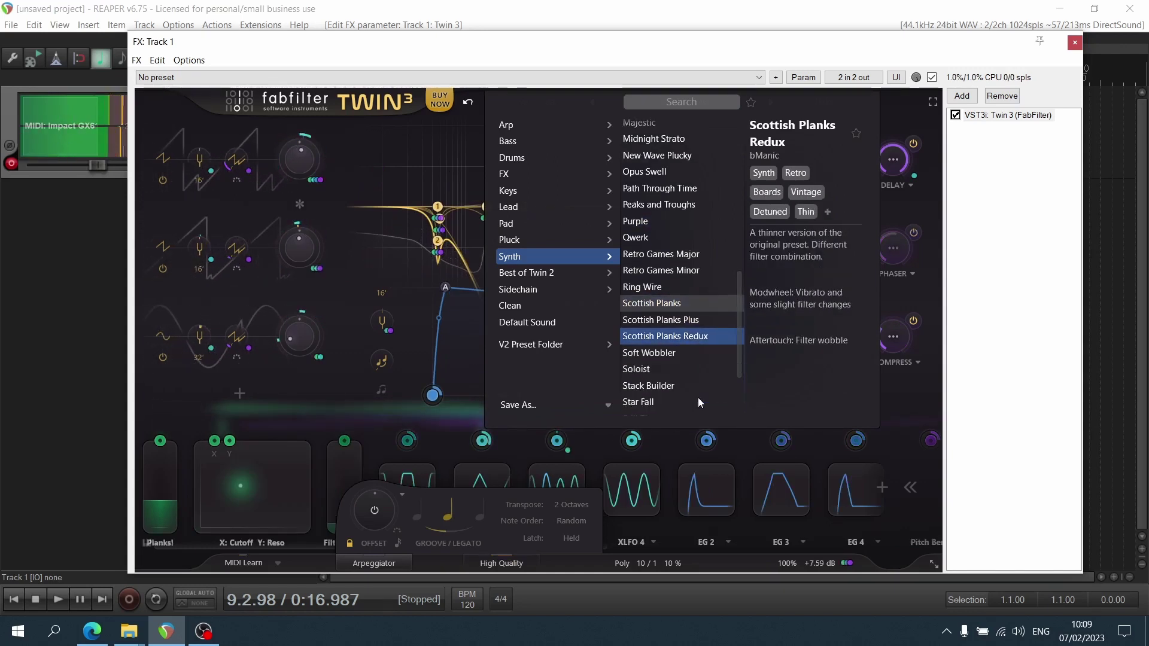
Audition the Stack Builder and Still Time presets near the end of the Synth category.
click(691, 386)
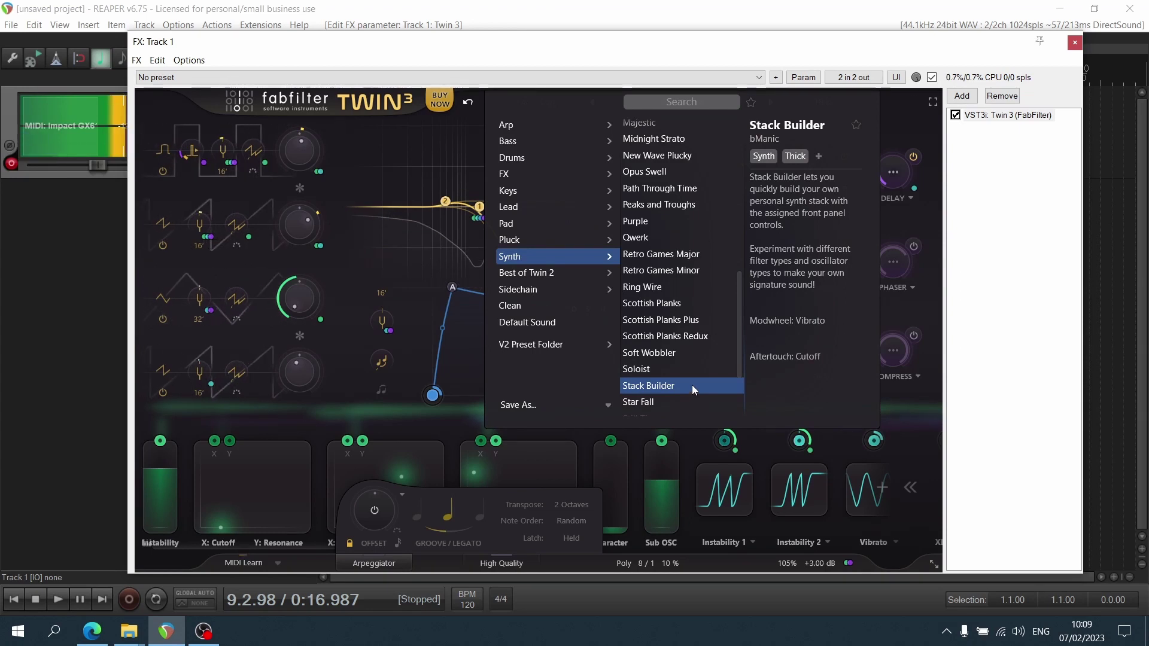
scroll(682, 347, down, 3)
click(686, 364)
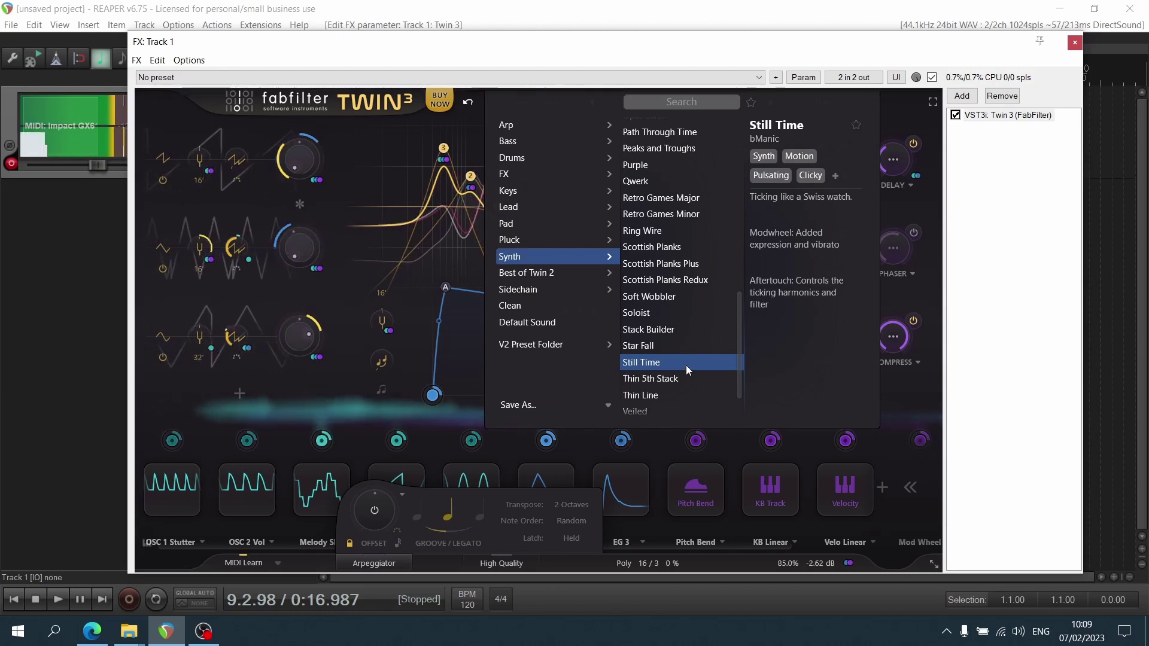
Check the favourites-only view of the preset browser, return to the full list and mark the Arp preset Abigail as a favourite.
click(742, 122)
click(659, 101)
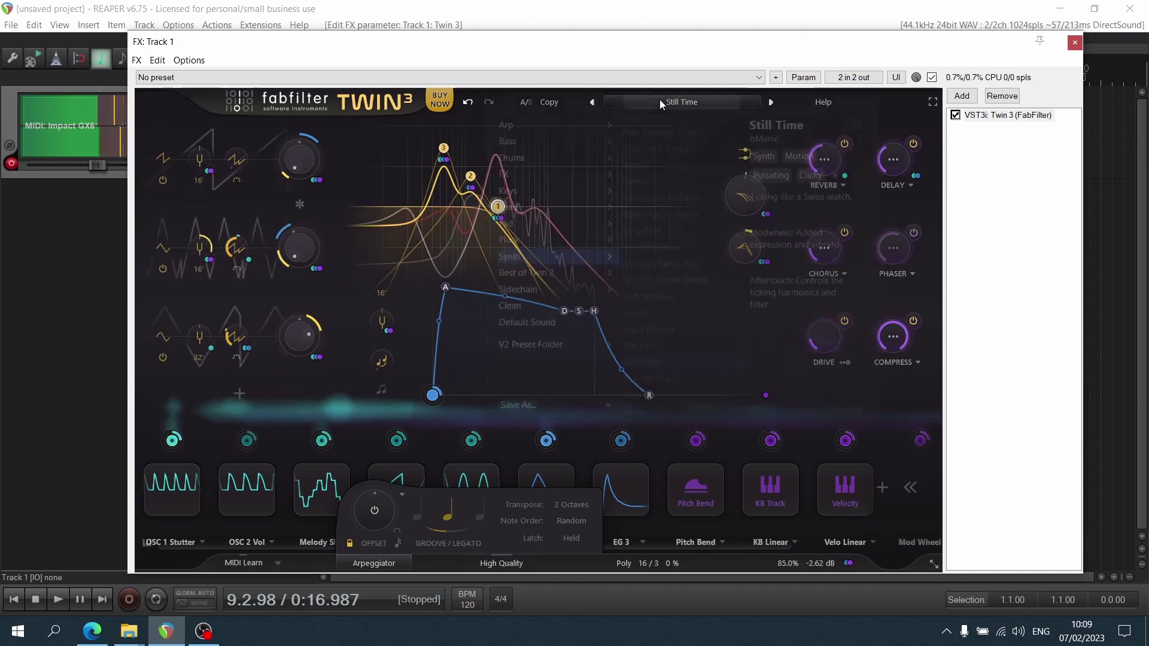
click(751, 104)
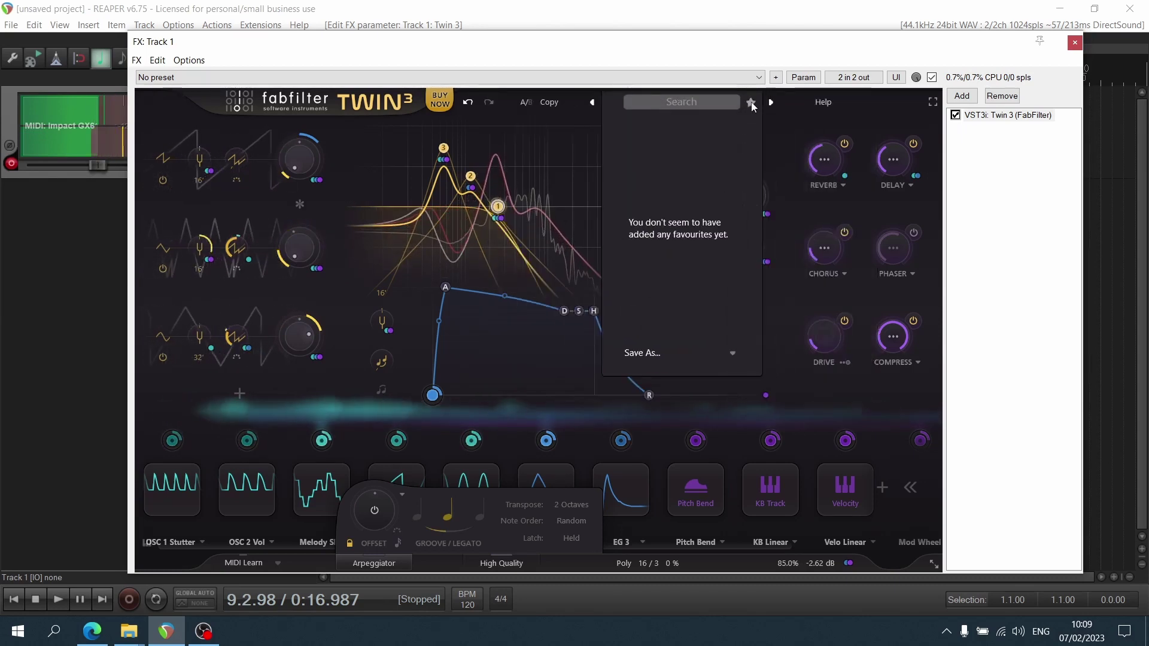
click(753, 104)
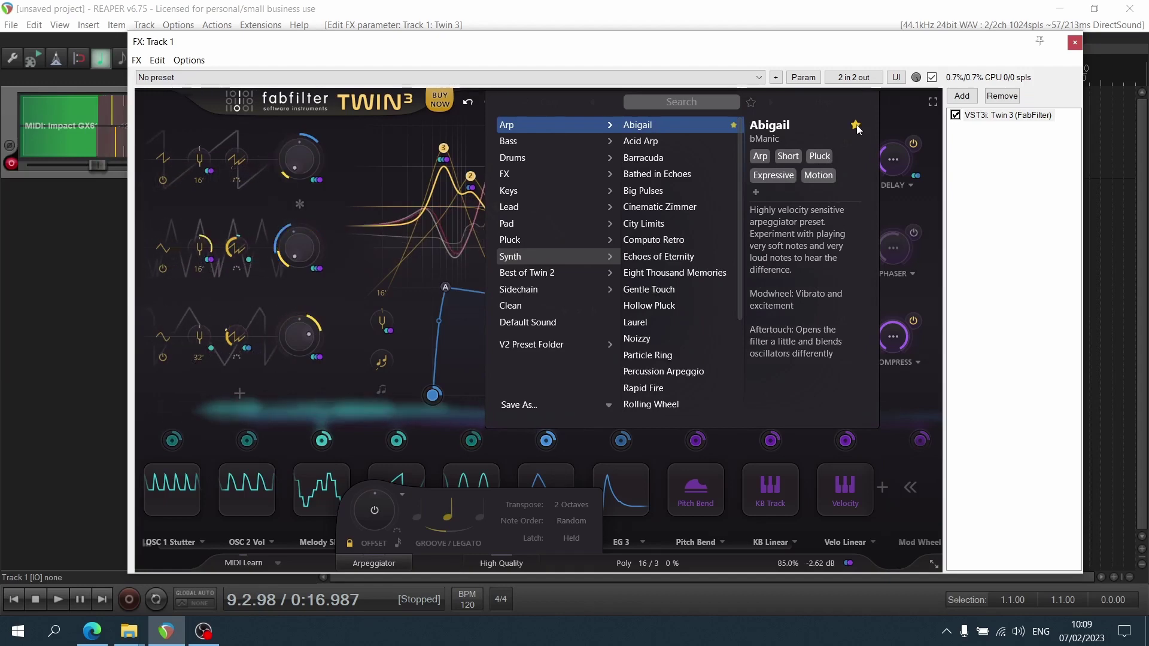